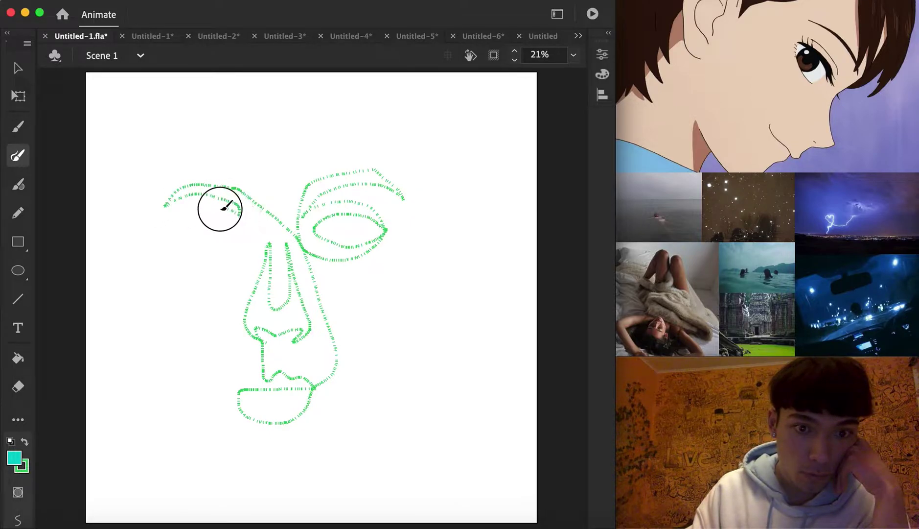
- Draw the remaining green outlines of the portrait with the brush: left eye, jaw, hair with jagged fringe and ear
mouse_move(179, 240)
mouse_down()
mouse_move(219, 222)
mouse_move(241, 230)
mouse_move(230, 243)
mouse_move(175, 238)
mouse_move(211, 261)
mouse_move(267, 245)
mouse_move(246, 273)
mouse_move(191, 293)
mouse_move(219, 426)
mouse_move(239, 452)
mouse_move(298, 468)
mouse_move(332, 463)
mouse_move(349, 439)
mouse_move(366, 361)
mouse_move(399, 322)
mouse_move(411, 235)
mouse_move(429, 206)
mouse_move(438, 248)
mouse_move(421, 287)
mouse_move(407, 291)
mouse_move(412, 203)
mouse_move(385, 132)
mouse_move(386, 143)
mouse_move(370, 132)
mouse_move(326, 144)
mouse_move(267, 136)
mouse_move(268, 189)
mouse_move(248, 140)
mouse_move(232, 181)
mouse_move(226, 160)
mouse_move(211, 201)
mouse_move(211, 144)
mouse_move(179, 202)
mouse_move(177, 169)
mouse_move(165, 239)
mouse_move(160, 193)
mouse_move(158, 277)
mouse_move(149, 234)
mouse_move(149, 276)
mouse_move(138, 204)
mouse_move(124, 203)
mouse_move(134, 136)
mouse_move(128, 141)
mouse_move(163, 78)
mouse_move(225, 36)
mouse_up()
mouse_move(342, 31)
mouse_down()
mouse_move(419, 99)
mouse_move(426, 126)
mouse_move(416, 210)
mouse_up()
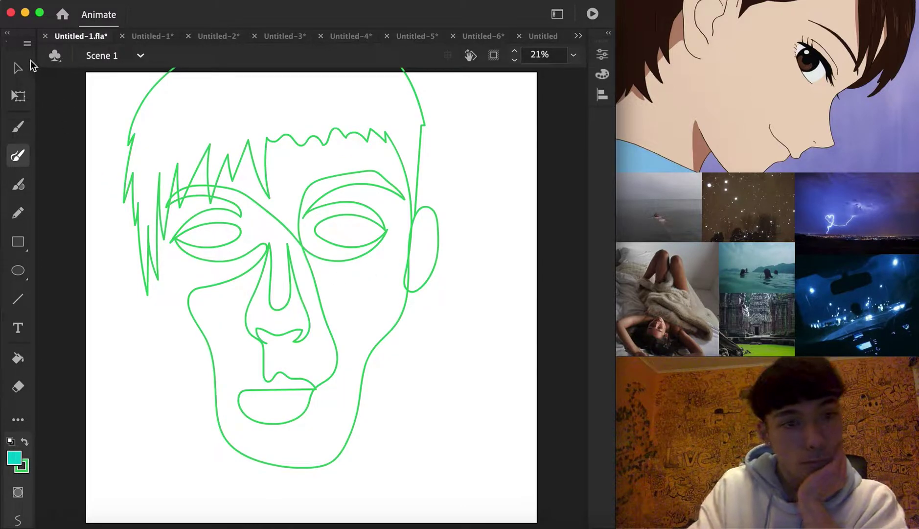
- Move the whole portrait outline down and scale it slightly smaller so the entire head fits on the canvas
click(18, 67)
mouse_move(472, 491)
mouse_down()
mouse_move(360, 451)
mouse_move(99, 43)
mouse_move(100, 11)
mouse_up()
drag(387, 139, 407, 175)
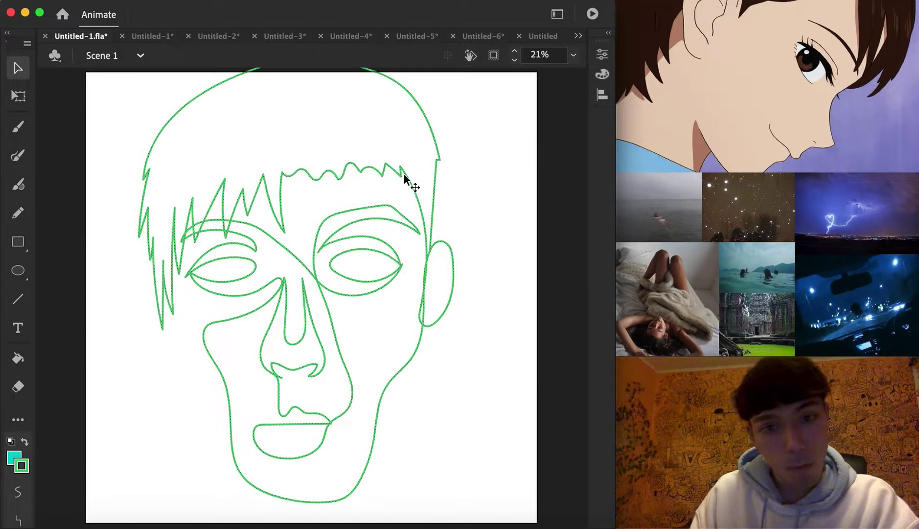
right_click(407, 211)
mouse_move(528, 394)
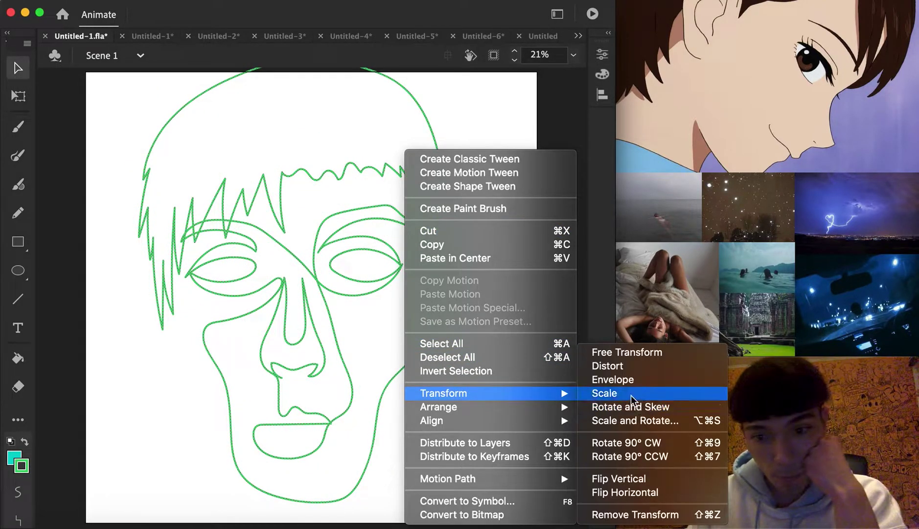
click(605, 394)
drag(452, 505, 439, 486)
drag(375, 227, 380, 240)
click(360, 277)
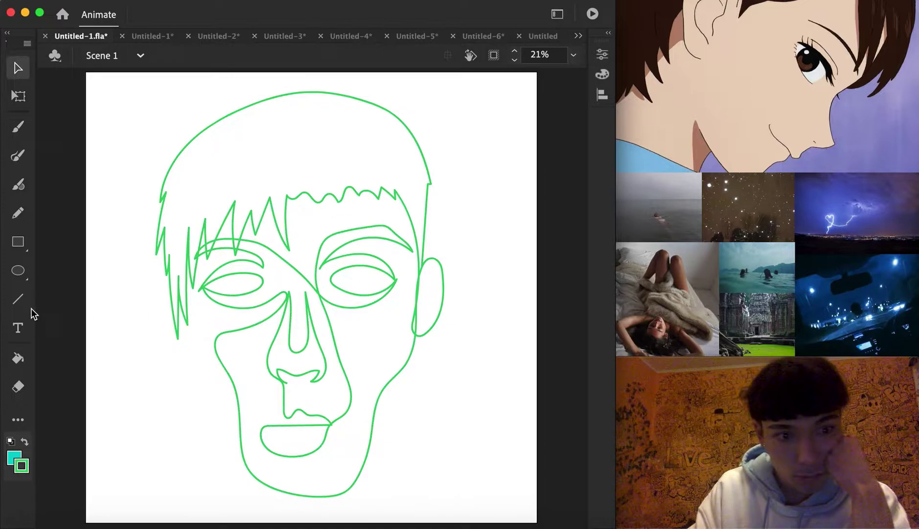
- Fill the main skin area of the face with turquoise using the Paint Bucket
click(18, 155)
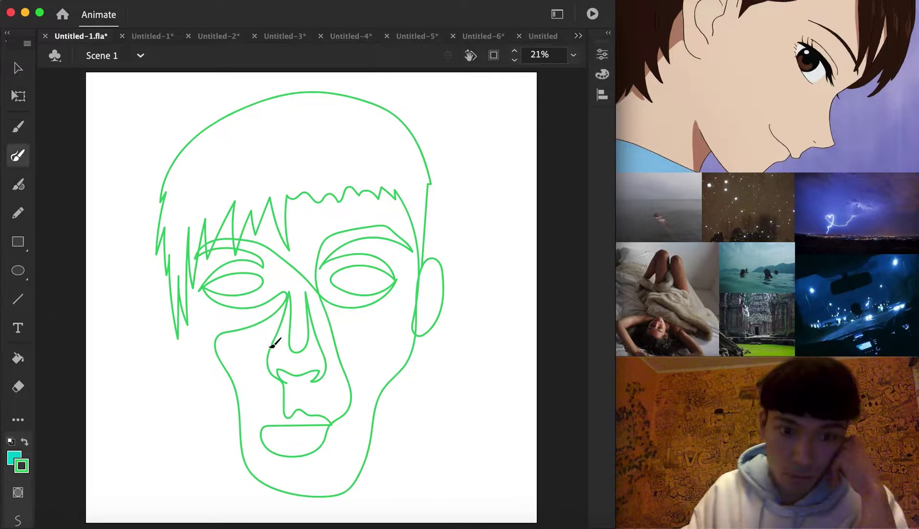
click(16, 359)
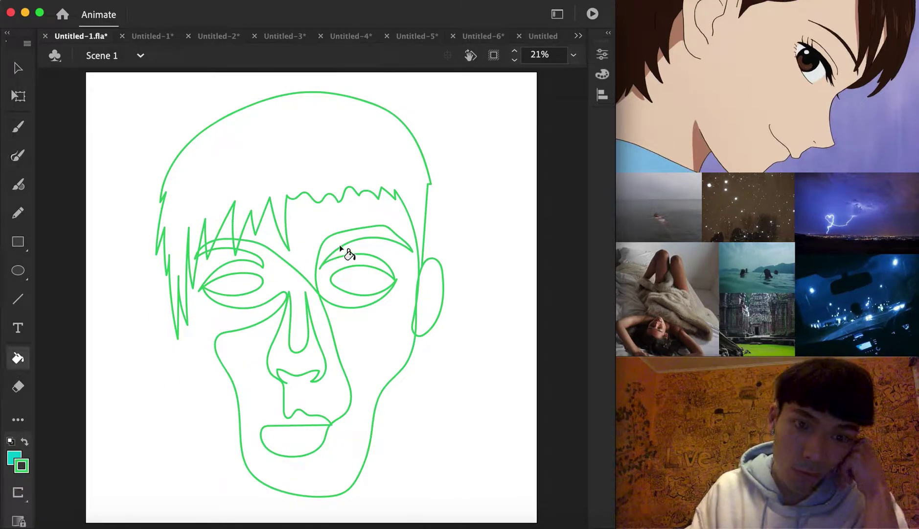
click(331, 288)
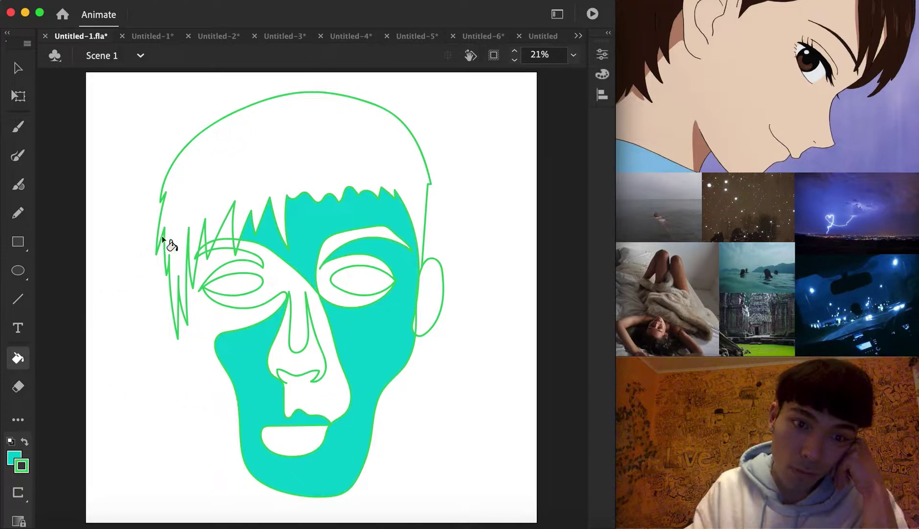
- Change the stroke colour to teal green and fill the hair with bright green
click(19, 462)
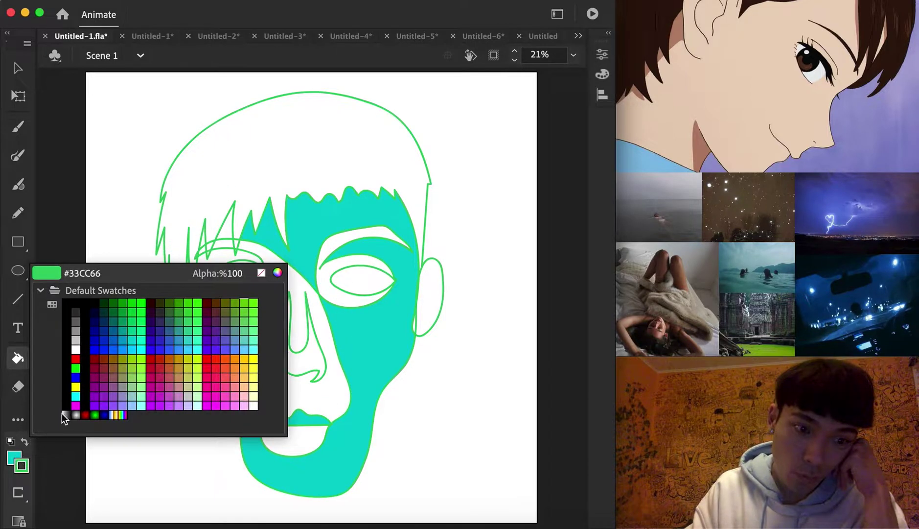
click(136, 324)
click(242, 213)
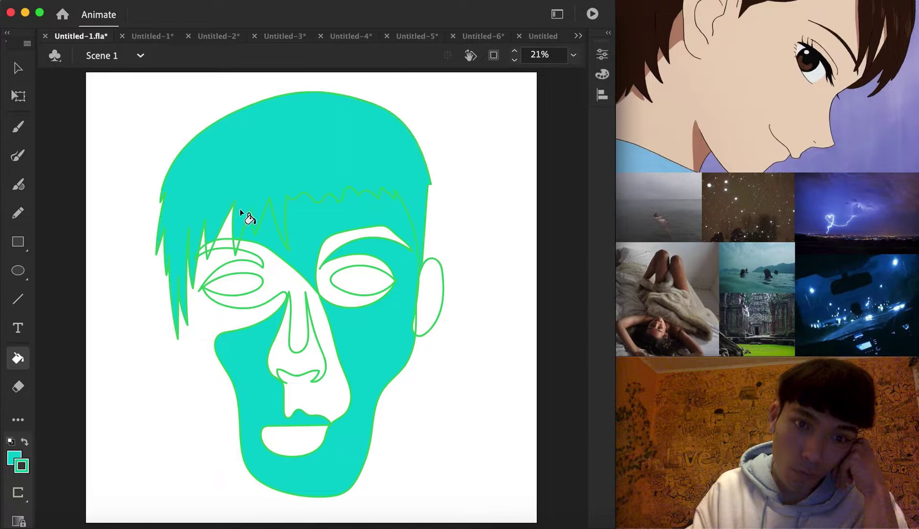
click(14, 460)
click(130, 314)
click(193, 247)
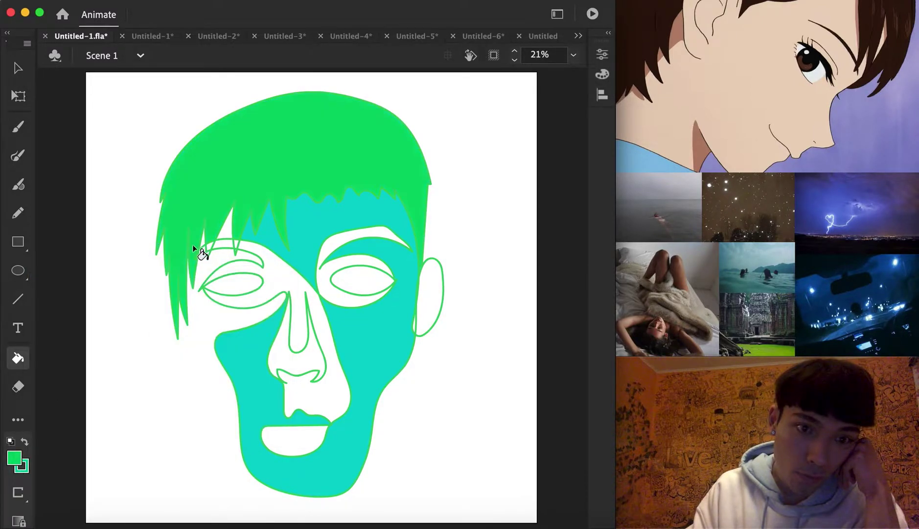
- Fill the shadow shapes of the left brow and eye, nose bridge and upper lip area with green #009966
click(22, 460)
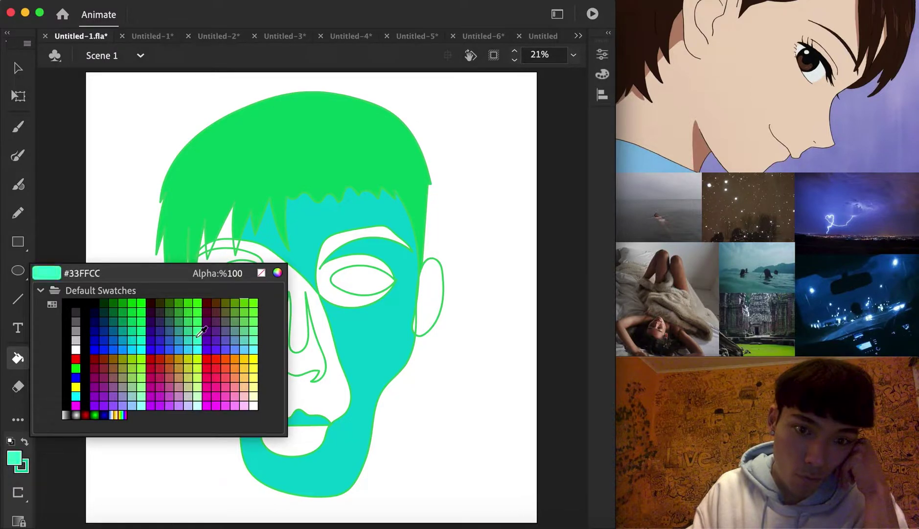
click(124, 322)
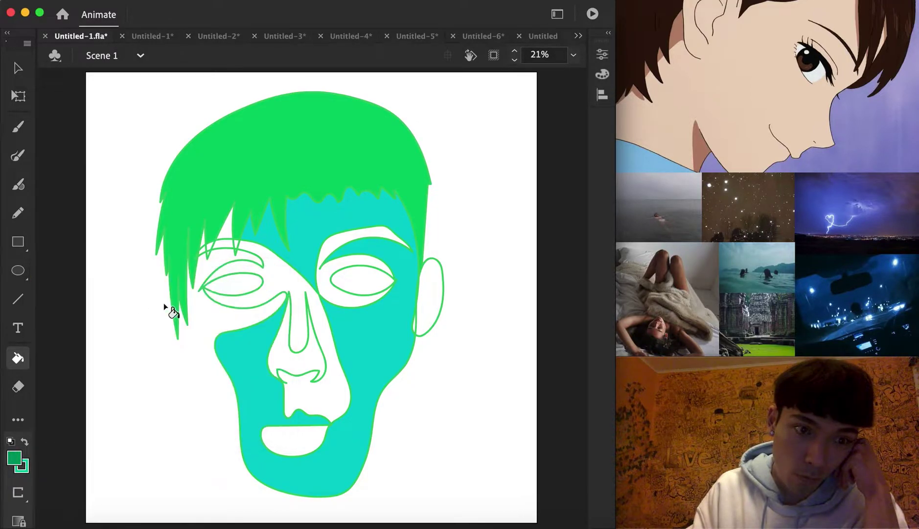
click(255, 255)
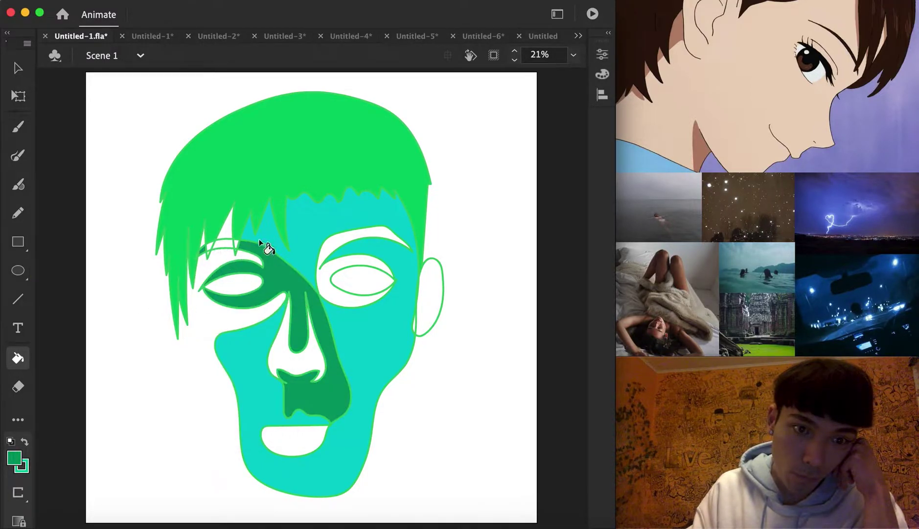
click(226, 247)
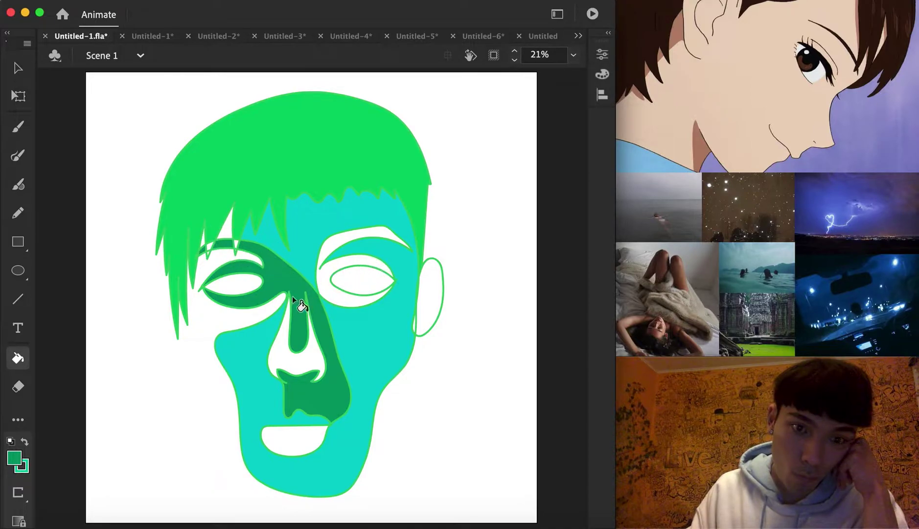
- Fill the right eyebrow, the right eye surround and the lower lip with dark green
click(16, 457)
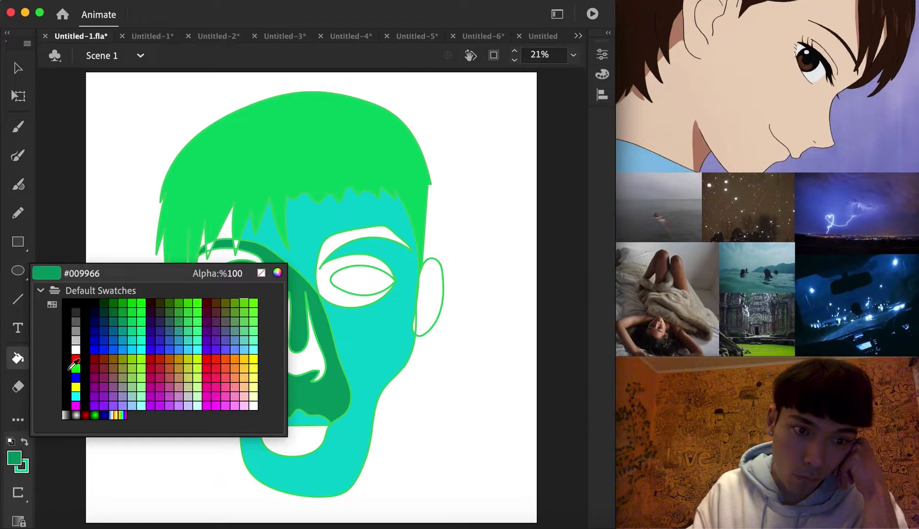
click(116, 302)
click(349, 240)
click(360, 290)
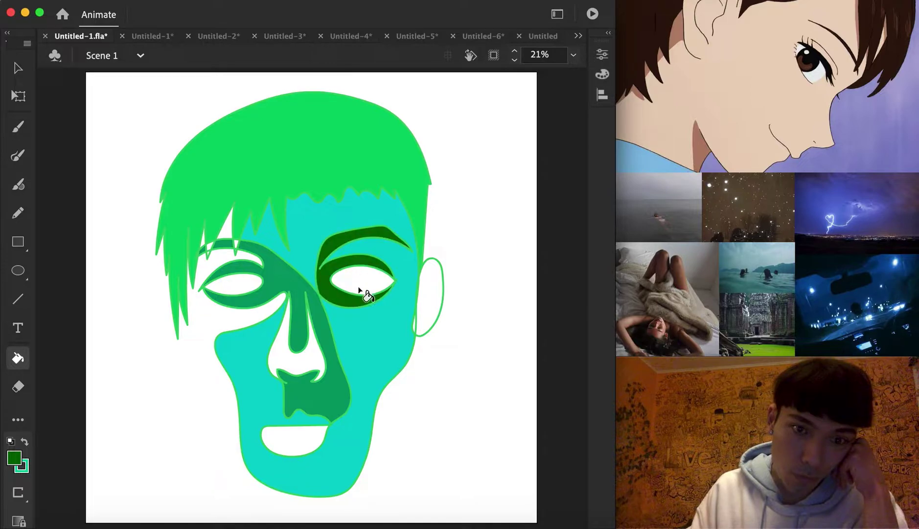
click(299, 437)
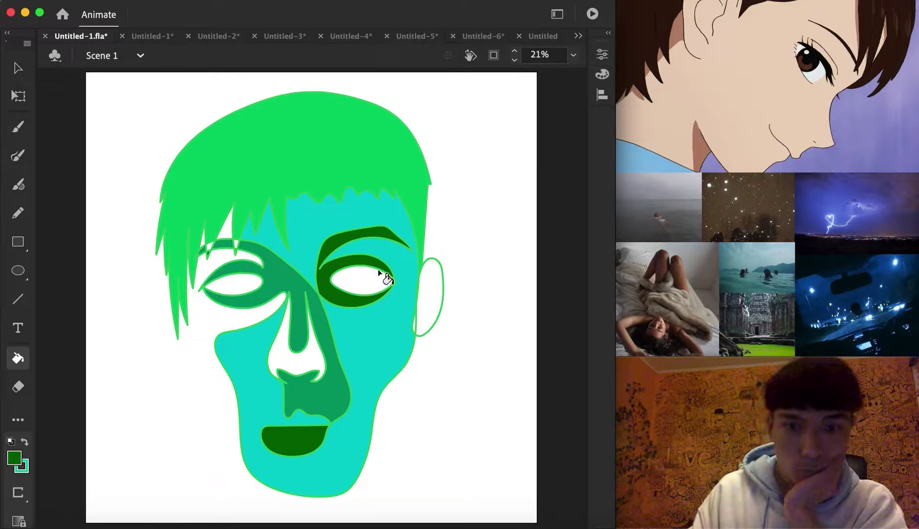
- Fill the ear with a dark greyish teal
click(22, 452)
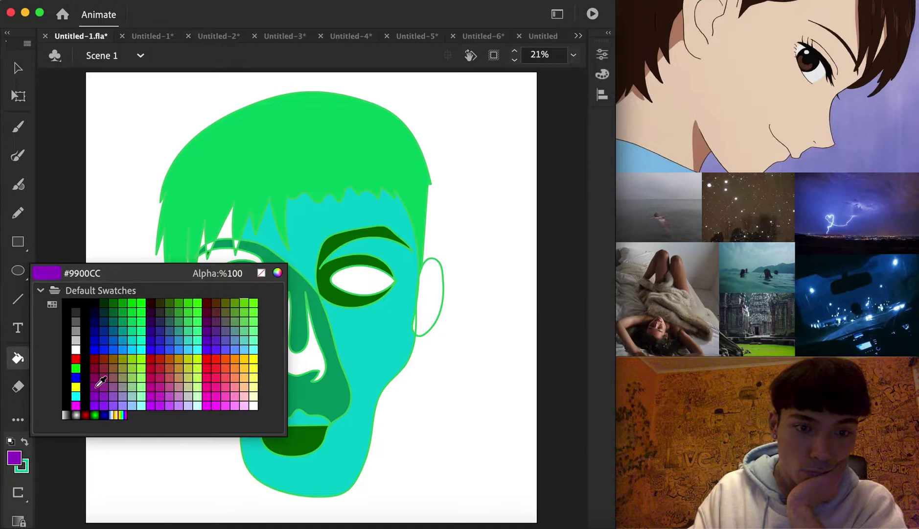
click(176, 316)
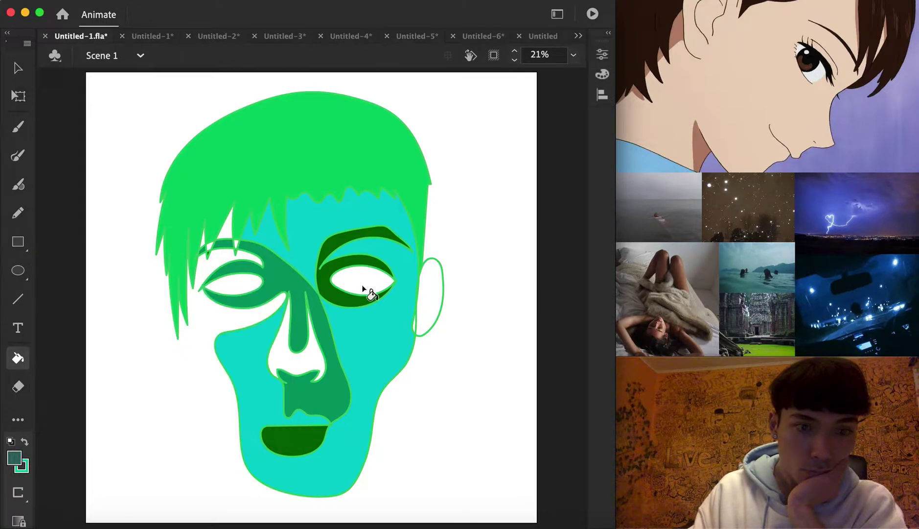
click(429, 301)
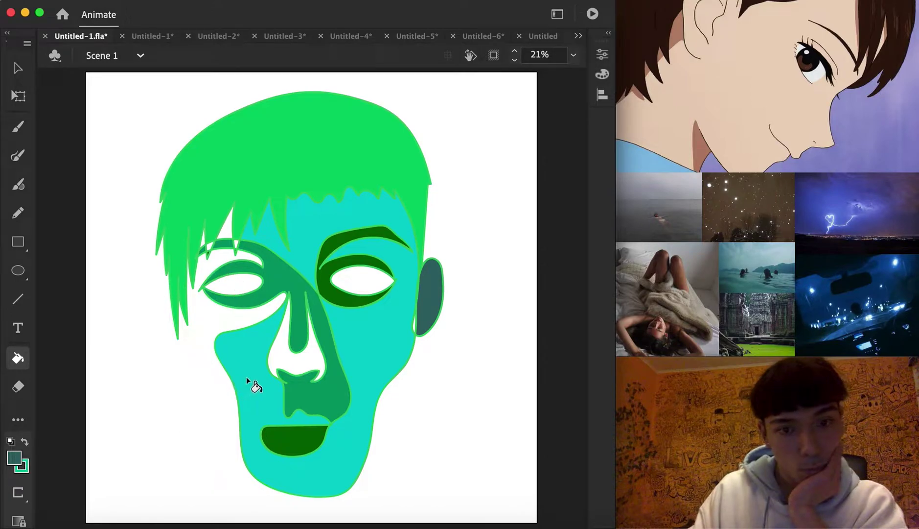
- Try filling the nose with a muted green and with a light turquoise
click(18, 460)
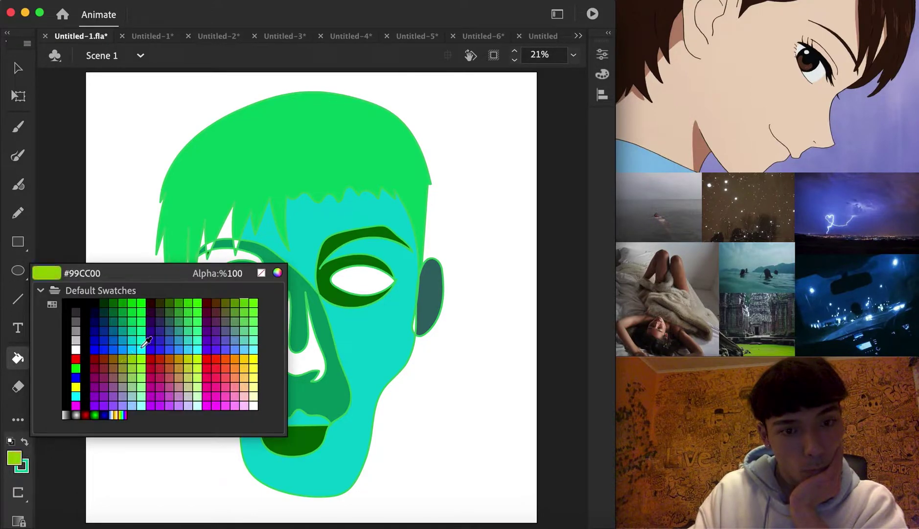
click(180, 327)
click(303, 365)
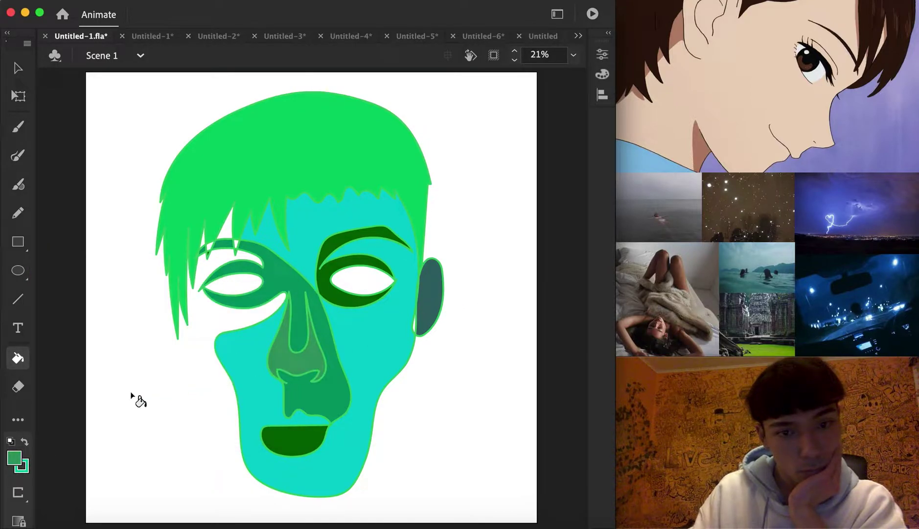
click(14, 458)
click(199, 329)
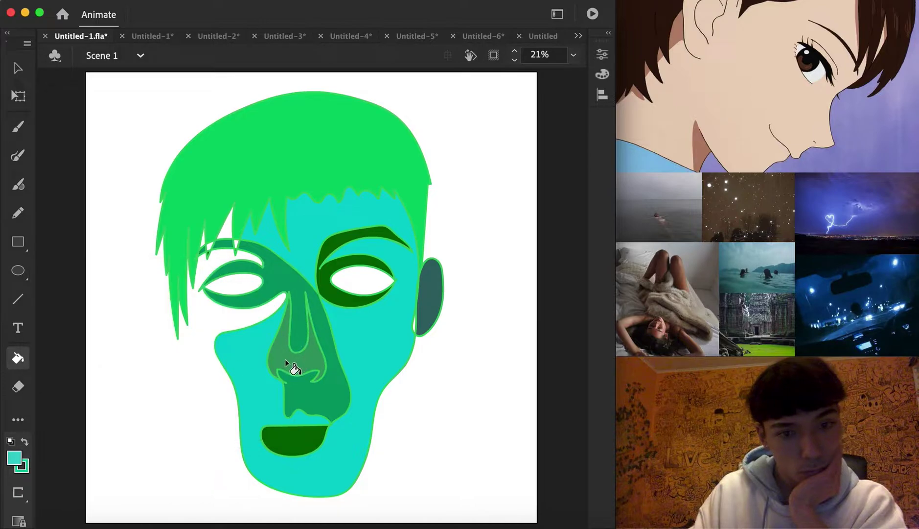
- Fill the nose with teal #339999
click(14, 459)
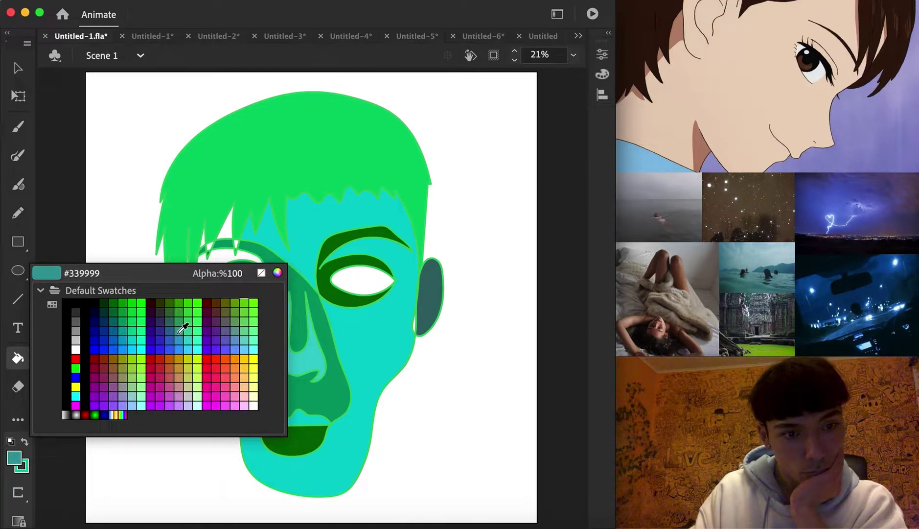
click(182, 328)
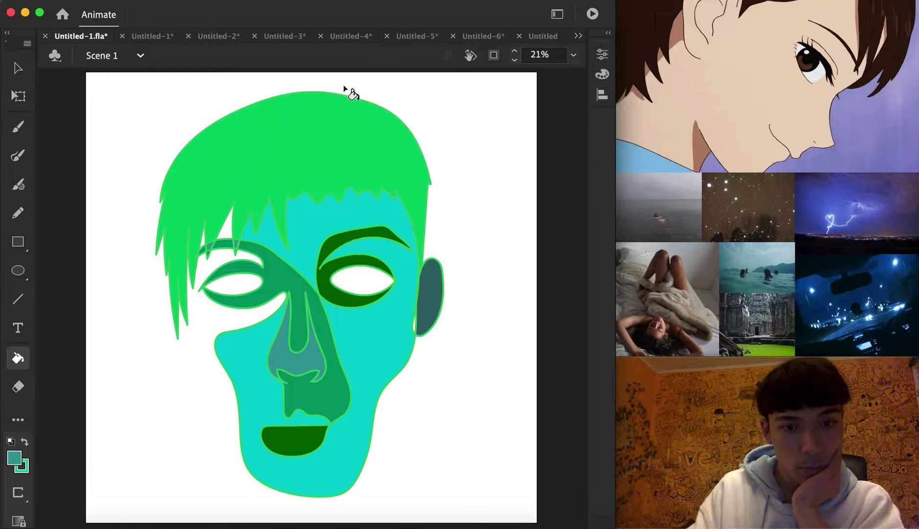
- Switch to the blank Untitled-1 document and brush a second portrait outline with eyes, nose, lips, jaw, ear and hair
key(ctrl+a)
key(Delete)
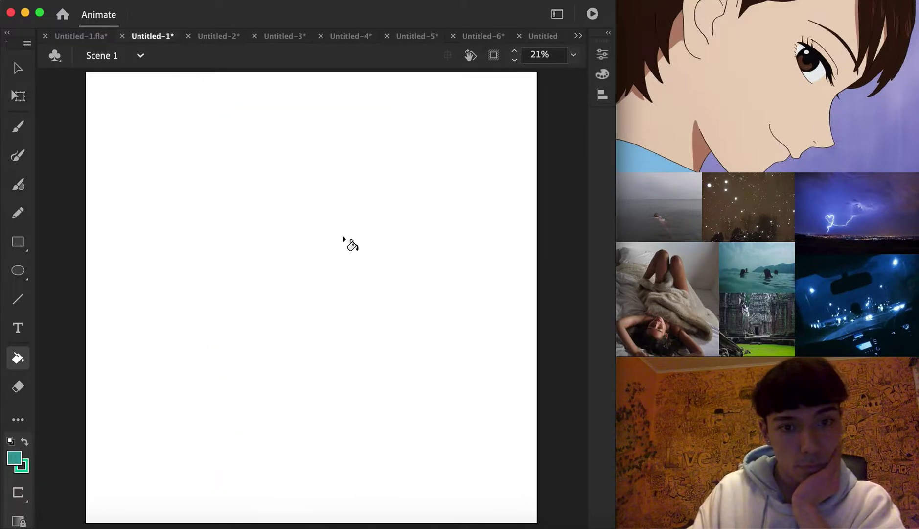
click(17, 156)
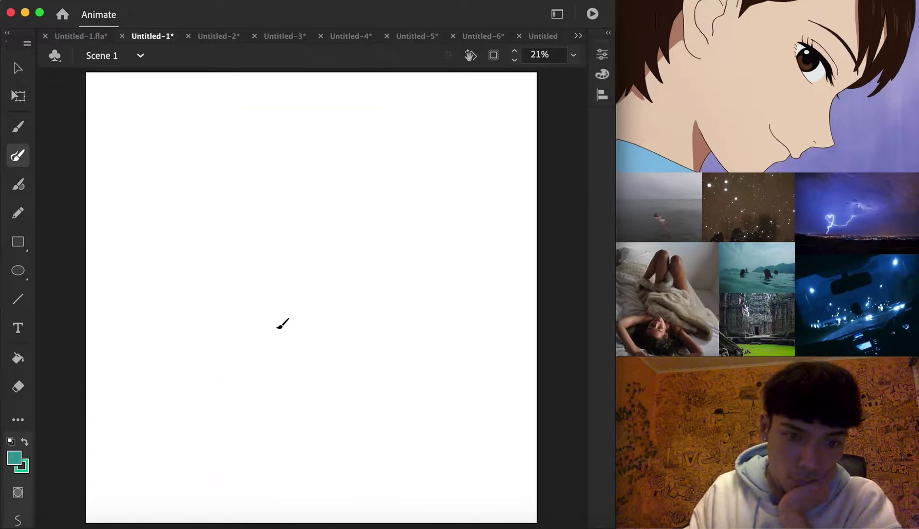
mouse_move(260, 327)
mouse_down()
mouse_move(310, 333)
mouse_move(295, 282)
mouse_move(283, 277)
mouse_move(274, 312)
mouse_move(272, 238)
mouse_move(251, 322)
mouse_move(264, 337)
mouse_move(268, 373)
mouse_move(280, 366)
mouse_move(342, 381)
mouse_move(268, 378)
mouse_move(291, 399)
mouse_move(326, 400)
mouse_move(343, 375)
mouse_move(315, 226)
mouse_move(330, 201)
mouse_move(381, 212)
mouse_move(405, 237)
mouse_move(370, 224)
mouse_move(331, 231)
mouse_move(354, 250)
mouse_move(395, 249)
mouse_move(357, 276)
mouse_move(338, 270)
mouse_move(335, 245)
mouse_move(343, 274)
mouse_move(358, 275)
mouse_move(372, 250)
mouse_move(351, 251)
mouse_move(367, 269)
mouse_move(357, 290)
mouse_move(379, 293)
mouse_move(462, 204)
mouse_move(474, 243)
mouse_move(386, 382)
mouse_move(330, 427)
mouse_move(284, 437)
mouse_move(208, 291)
mouse_move(187, 294)
mouse_move(184, 273)
mouse_move(222, 246)
mouse_move(246, 251)
mouse_move(240, 276)
mouse_move(208, 293)
mouse_move(214, 251)
mouse_move(217, 285)
mouse_up()
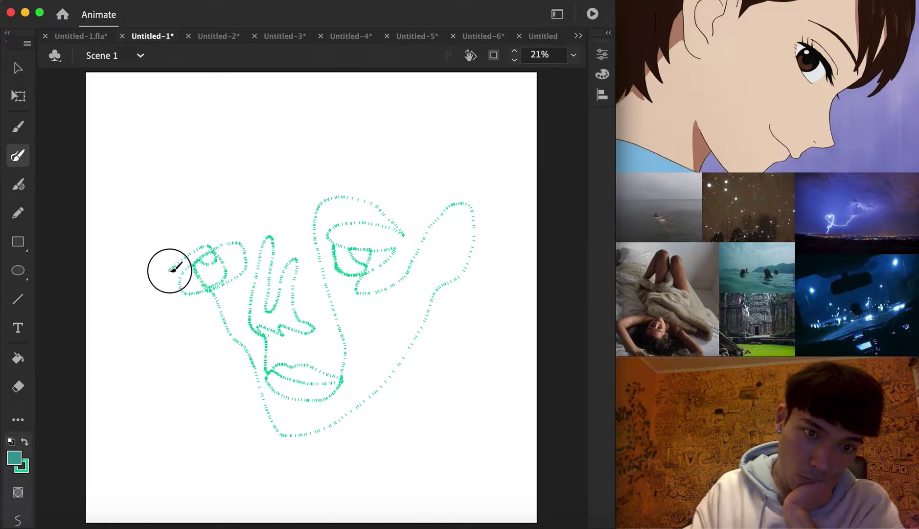
mouse_move(232, 222)
mouse_down()
mouse_move(188, 230)
mouse_move(153, 259)
mouse_move(192, 213)
mouse_move(234, 206)
mouse_move(231, 222)
mouse_move(257, 205)
mouse_move(239, 156)
mouse_move(196, 163)
mouse_move(170, 225)
mouse_move(157, 206)
mouse_move(146, 149)
mouse_move(166, 105)
mouse_move(208, 70)
mouse_up()
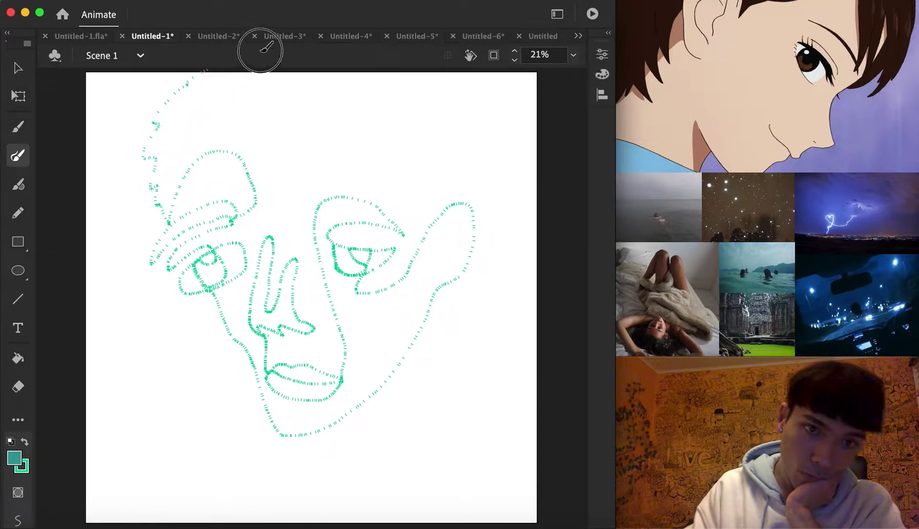
mouse_move(398, 68)
mouse_down()
mouse_move(420, 95)
mouse_move(443, 190)
mouse_move(427, 234)
mouse_move(385, 146)
mouse_move(351, 115)
mouse_move(266, 135)
mouse_move(212, 165)
mouse_move(170, 223)
mouse_up()
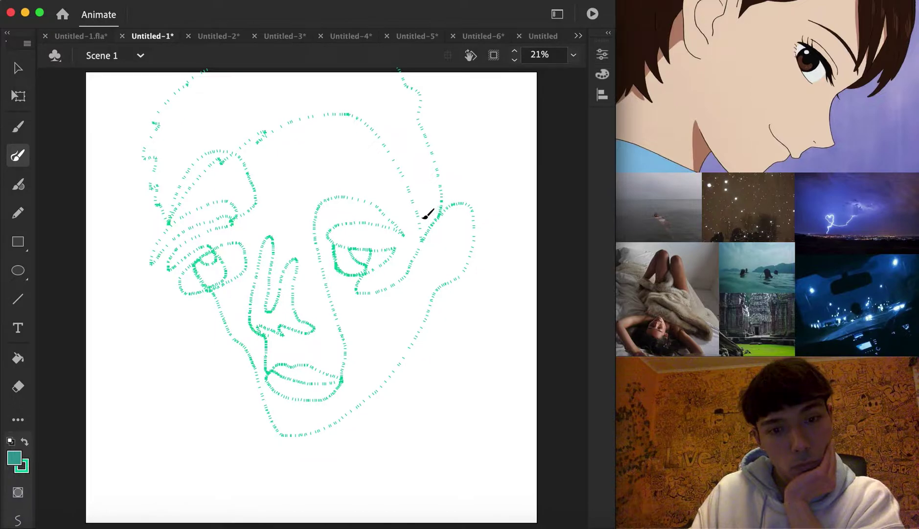
drag(436, 212, 438, 214)
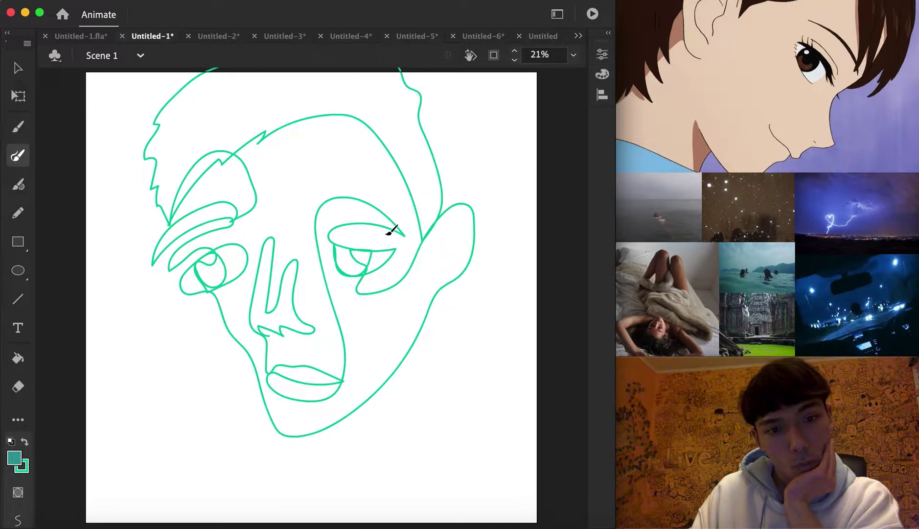
- Select the whole second portrait outline and move it down so the head fits on the canvas
click(17, 68)
mouse_move(491, 476)
mouse_down()
mouse_move(158, 159)
mouse_move(91, 20)
mouse_move(142, 32)
mouse_up()
drag(436, 166, 434, 216)
click(480, 168)
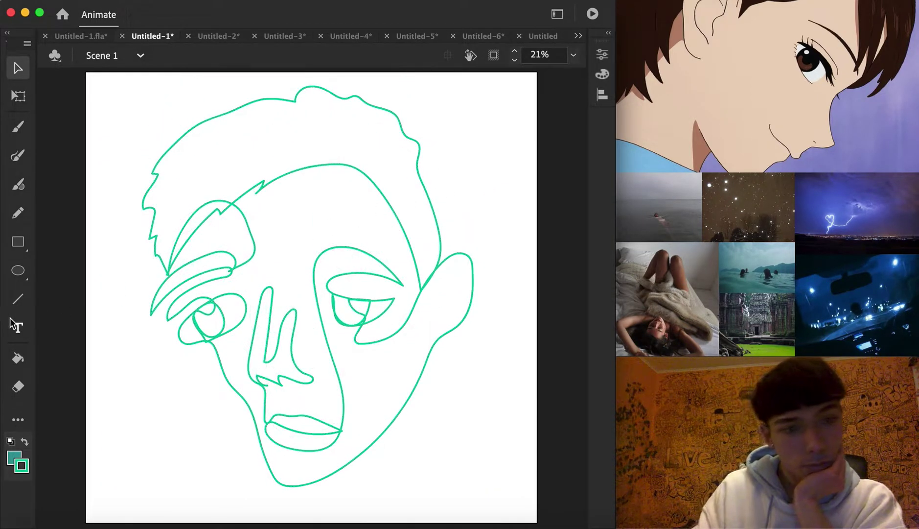
- Fill the hair and the upper lip of the second portrait with dark steel blue
click(17, 359)
click(14, 461)
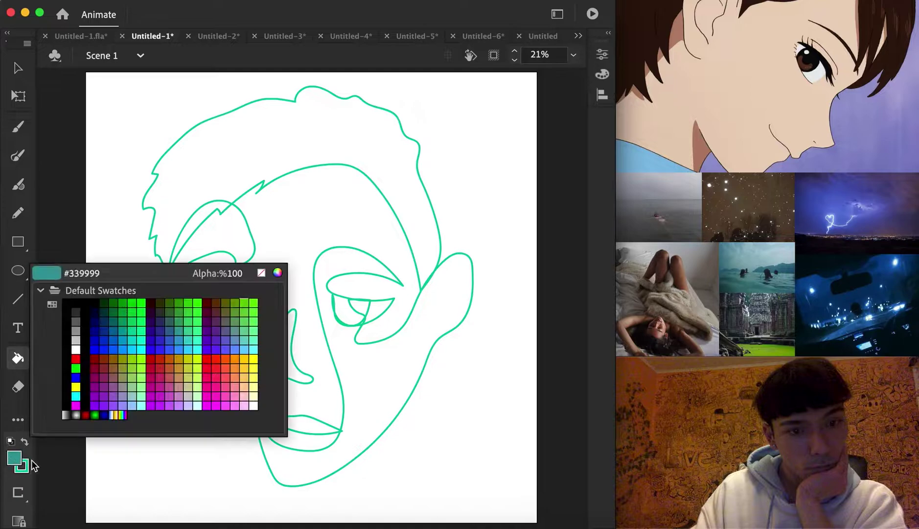
click(172, 329)
click(283, 156)
click(284, 427)
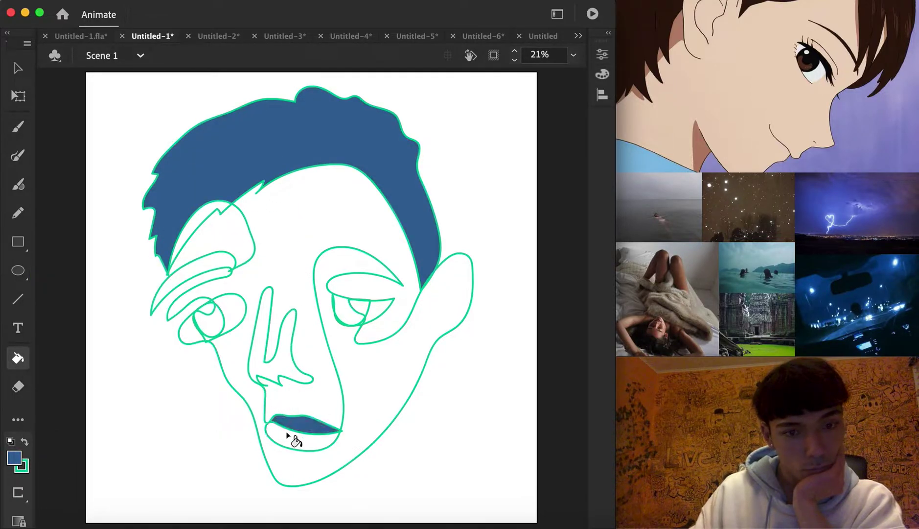
- Fill the right eye's iris with blue #3399FF and the left eye's iris with light cyan-blue
click(13, 459)
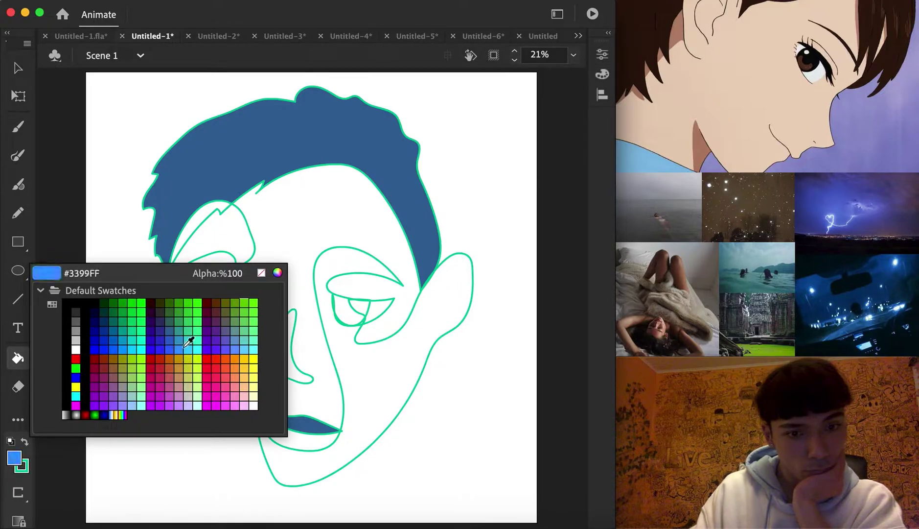
click(183, 345)
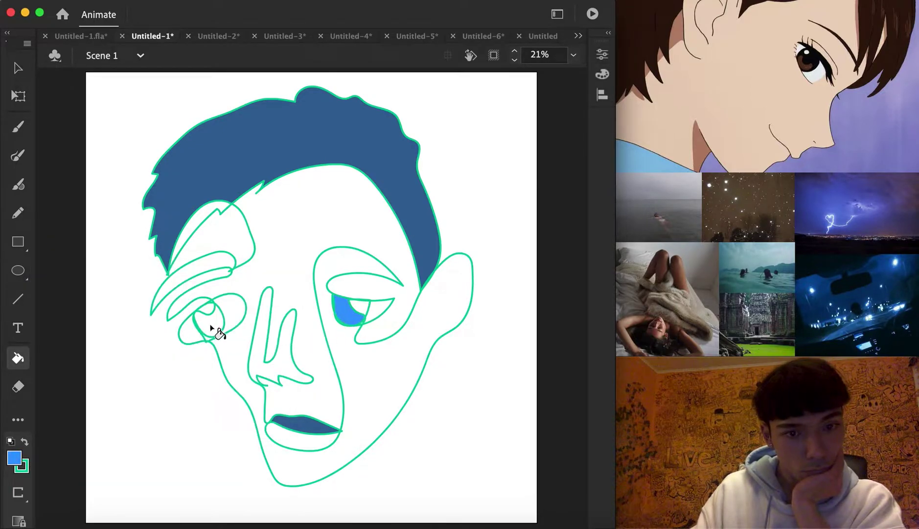
click(13, 458)
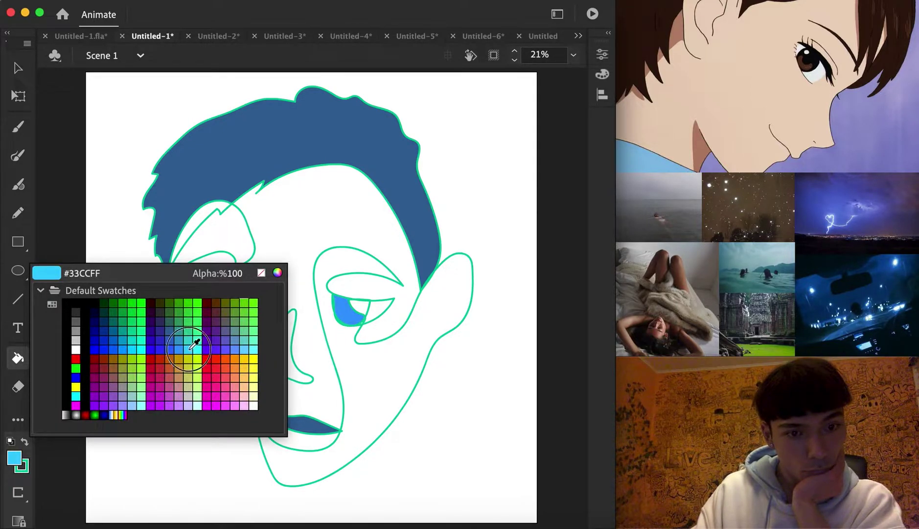
click(199, 338)
- Fill the face, eyelids and ear of the second portrait with a deep violet-blue
click(18, 460)
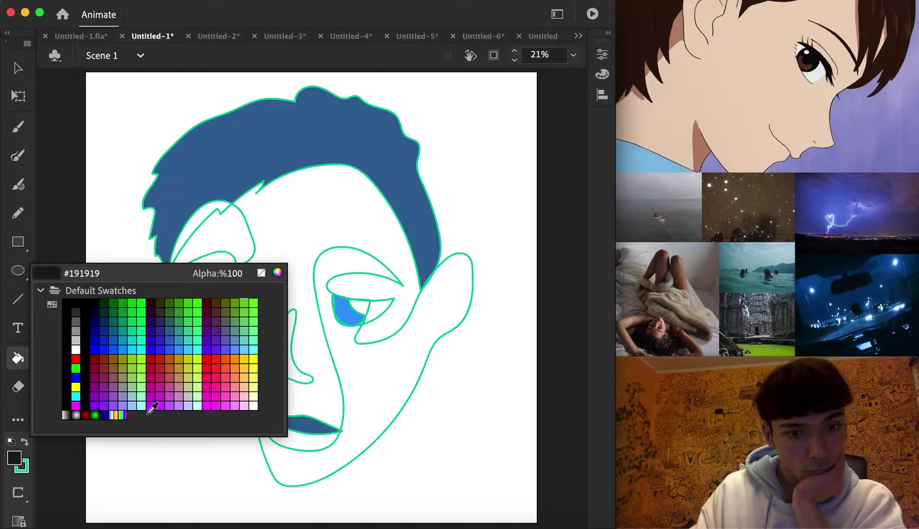
click(163, 336)
click(300, 237)
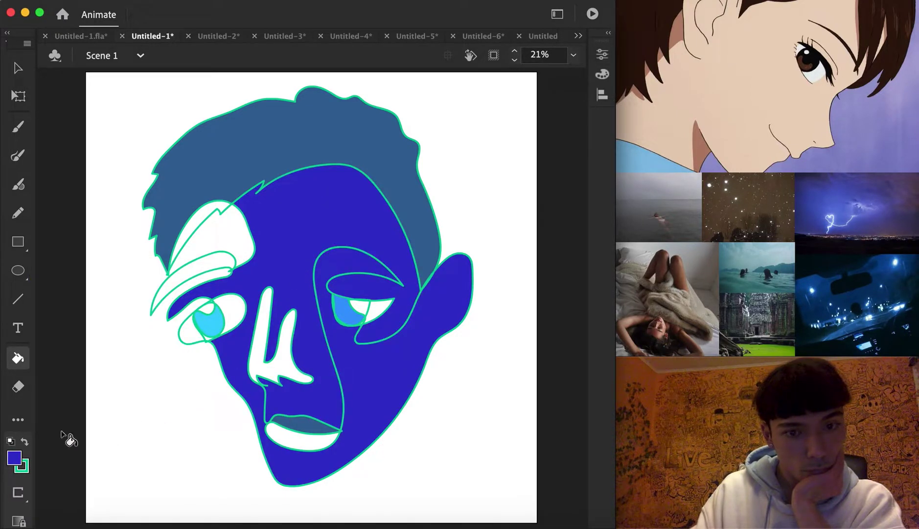
- Fill the left eyebrow and the narrow sliver along the hairline above it with dark navy blue
click(19, 458)
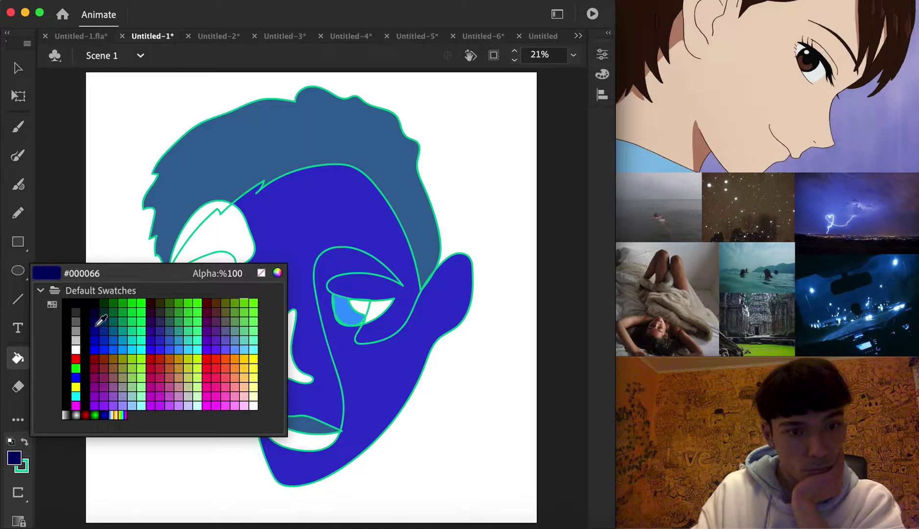
click(105, 328)
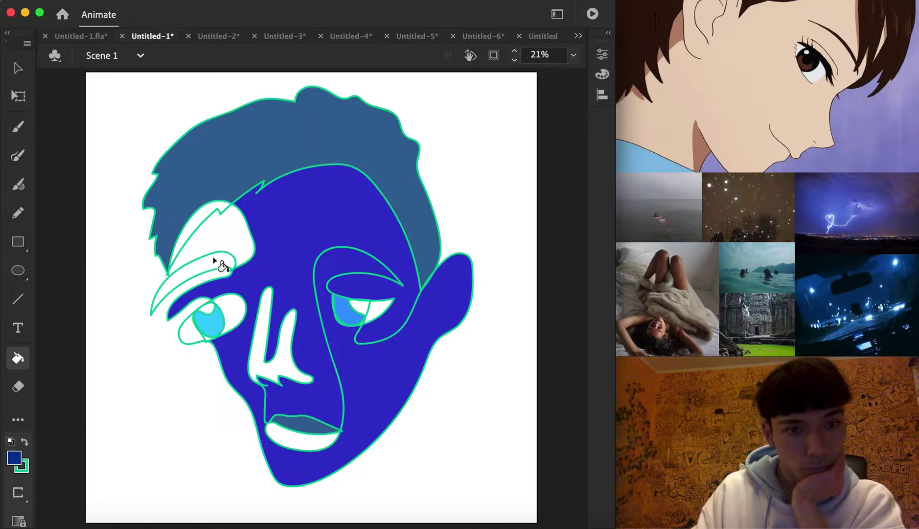
click(213, 215)
click(212, 264)
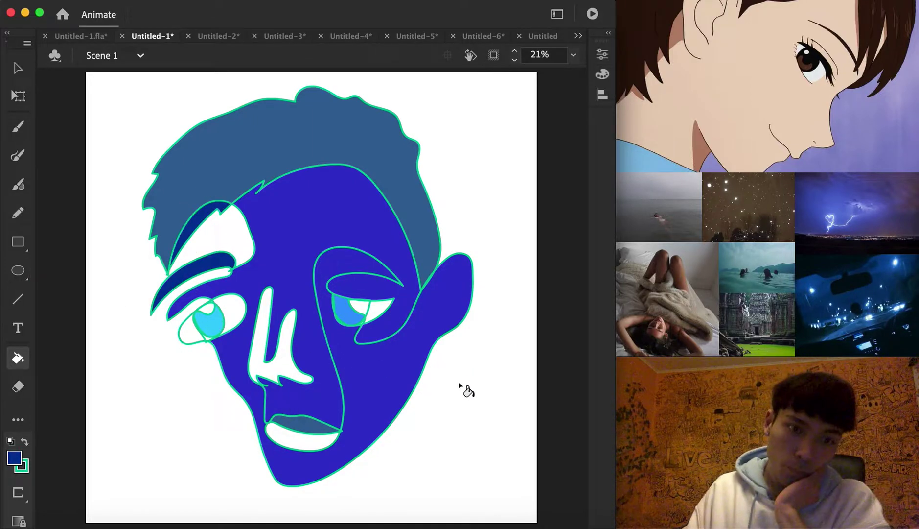
- Try the navy blue on the lower lip, undo it, and fill the inner part of the left eye with that colour
click(300, 437)
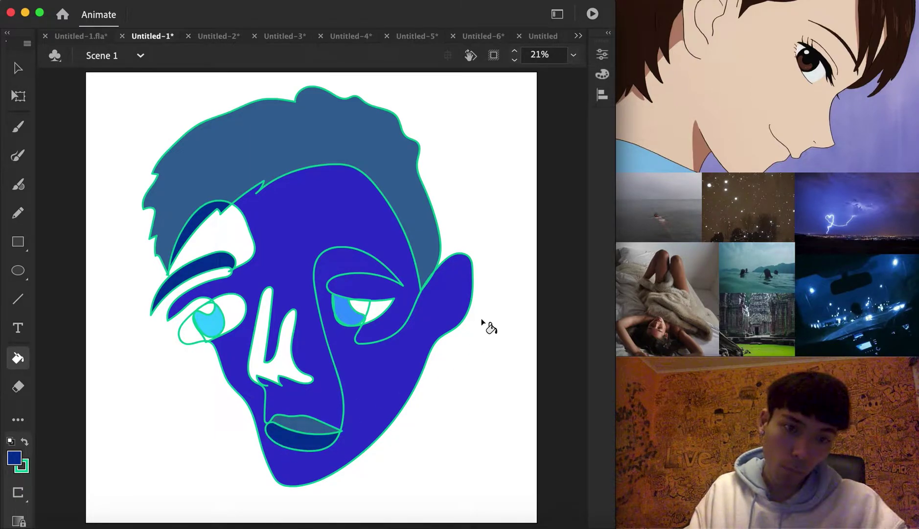
key(super+z)
click(232, 314)
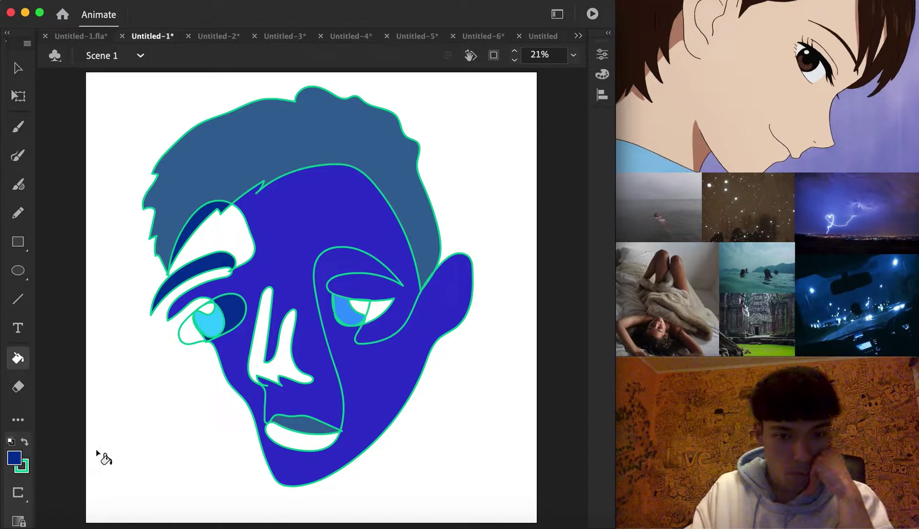
- Fill the lower lip and the nose of the second portrait with light grey
click(22, 465)
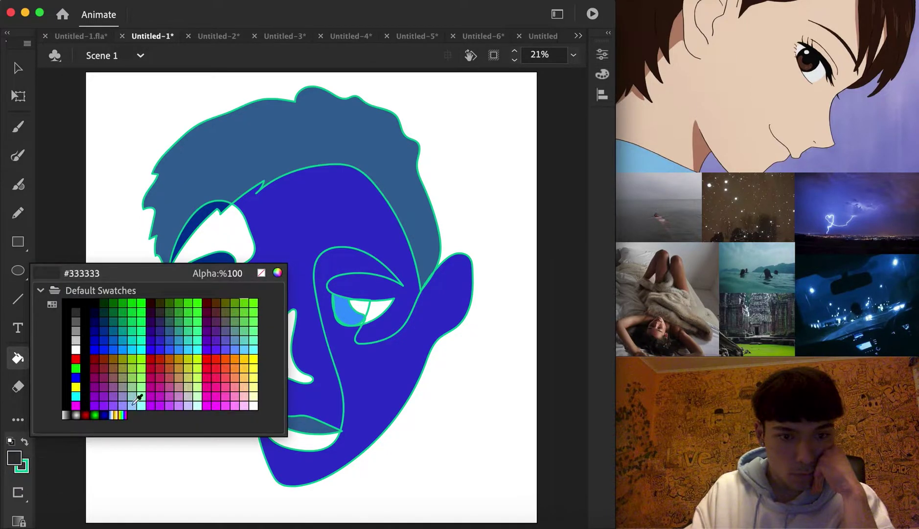
click(191, 393)
click(292, 438)
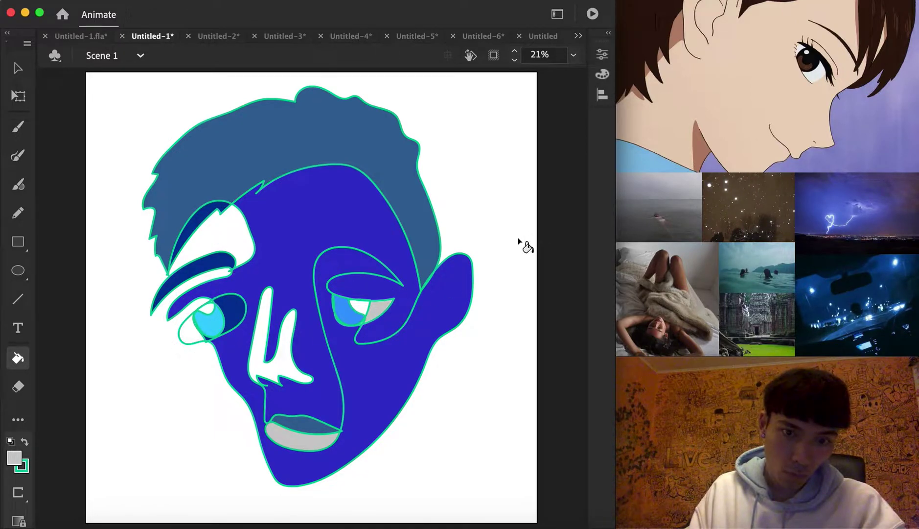
click(252, 352)
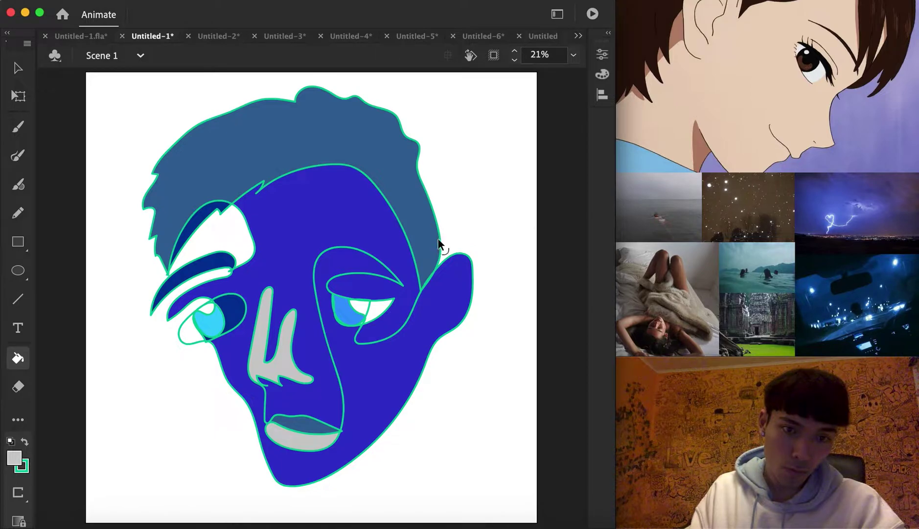
- Switch to the blank Untitled-2 document and brush a third portrait in dark blue, including spiral eyes, ear details and a rayed sun above the forehead
key(ctrl+a)
key(Delete)
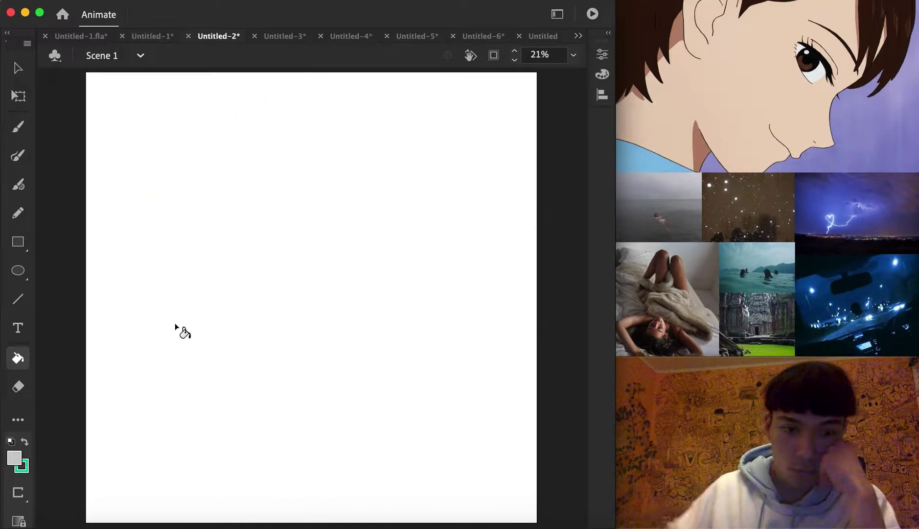
click(20, 155)
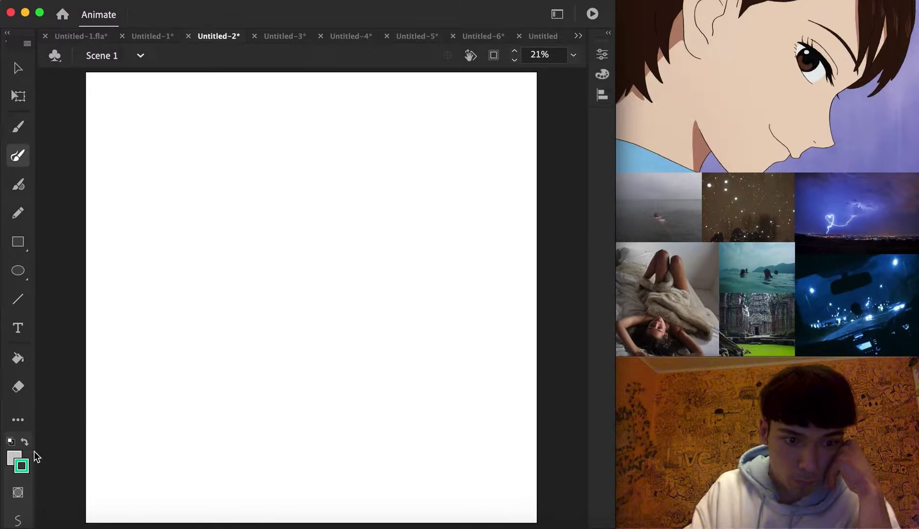
click(21, 465)
click(111, 329)
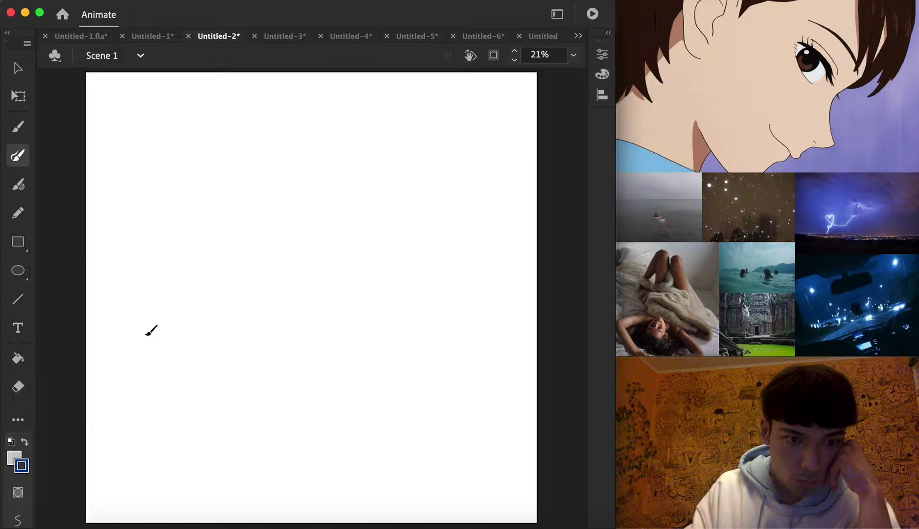
mouse_move(267, 325)
mouse_down()
mouse_move(314, 318)
mouse_move(300, 241)
mouse_move(288, 296)
mouse_move(272, 281)
mouse_move(272, 236)
mouse_move(252, 318)
mouse_move(265, 327)
mouse_move(263, 361)
mouse_move(278, 355)
mouse_move(336, 379)
mouse_move(265, 365)
mouse_move(275, 389)
mouse_move(307, 399)
mouse_move(336, 378)
mouse_move(359, 200)
mouse_move(396, 195)
mouse_move(430, 221)
mouse_move(427, 240)
mouse_move(391, 222)
mouse_move(356, 223)
mouse_move(350, 229)
mouse_move(383, 244)
mouse_move(410, 278)
mouse_move(386, 287)
mouse_move(359, 277)
mouse_move(349, 266)
mouse_move(357, 246)
mouse_move(380, 257)
mouse_move(369, 274)
mouse_move(359, 259)
mouse_move(372, 260)
mouse_move(360, 265)
mouse_move(367, 282)
mouse_move(383, 266)
mouse_move(380, 239)
mouse_move(335, 223)
mouse_move(281, 178)
mouse_move(243, 235)
mouse_move(267, 239)
mouse_move(224, 282)
mouse_move(264, 257)
mouse_move(257, 290)
mouse_move(227, 285)
mouse_move(251, 267)
mouse_move(251, 275)
mouse_move(240, 232)
mouse_move(217, 260)
mouse_move(242, 209)
mouse_move(219, 197)
mouse_move(203, 266)
mouse_move(190, 186)
mouse_move(197, 128)
mouse_move(425, 99)
mouse_move(464, 155)
mouse_move(430, 263)
mouse_move(400, 160)
mouse_move(324, 185)
mouse_move(272, 153)
mouse_move(209, 258)
mouse_move(236, 359)
mouse_move(283, 419)
mouse_move(340, 415)
mouse_move(409, 334)
mouse_move(431, 288)
mouse_move(472, 296)
mouse_move(423, 323)
mouse_up()
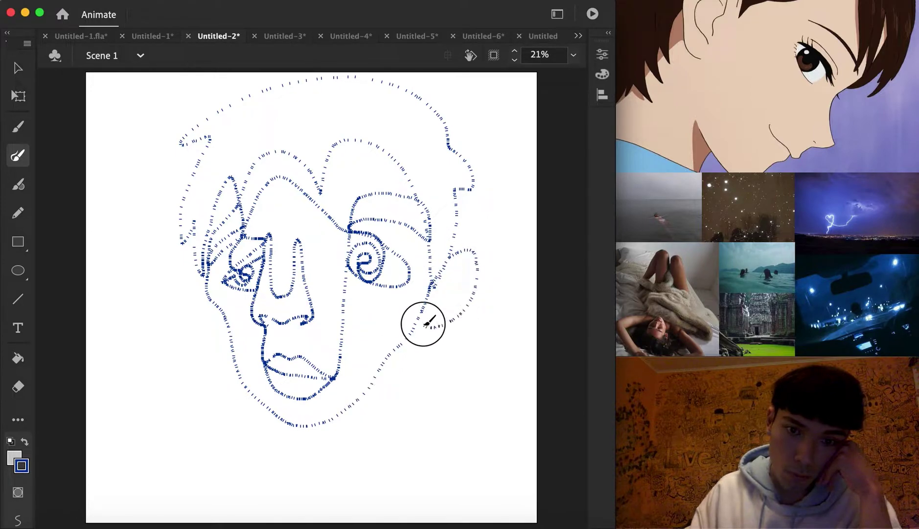
mouse_move(443, 283)
mouse_down()
mouse_move(427, 217)
mouse_move(386, 150)
mouse_move(316, 118)
mouse_move(282, 151)
mouse_move(271, 130)
mouse_move(288, 130)
mouse_move(309, 105)
mouse_move(322, 114)
mouse_move(344, 106)
mouse_move(356, 136)
mouse_up()
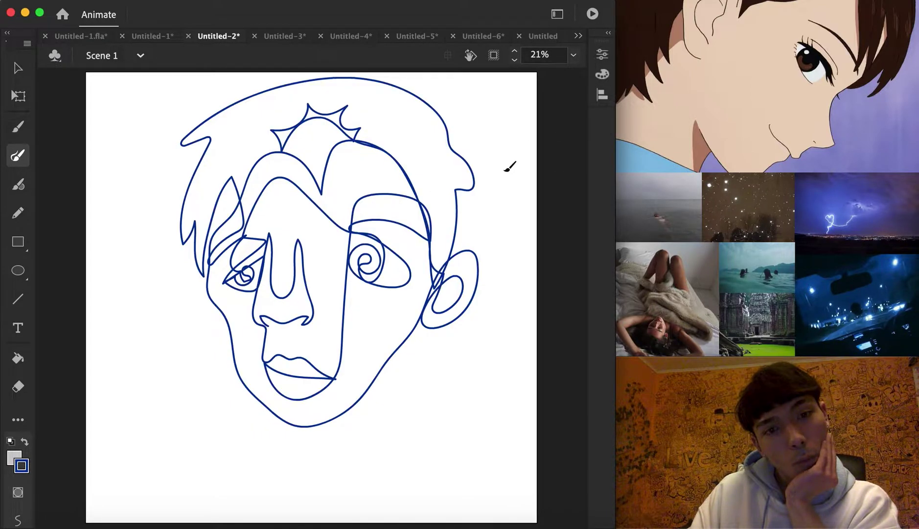
- Brush a cloud-like shape inside the right side of the hair and a wavy lock edge on the left, undoing the first try at the lock
mouse_move(420, 112)
mouse_down()
mouse_move(387, 112)
mouse_move(436, 163)
mouse_move(449, 154)
mouse_move(424, 113)
mouse_up()
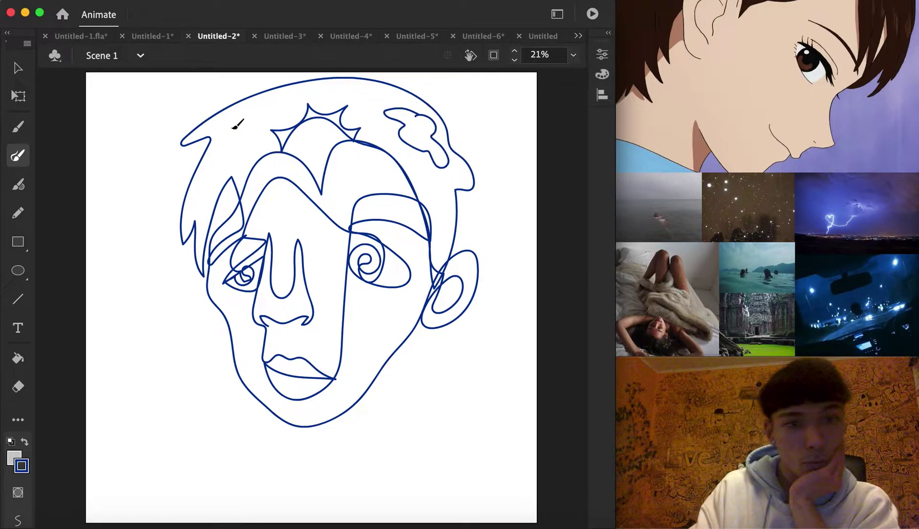
drag(250, 115, 226, 141)
key(super+z)
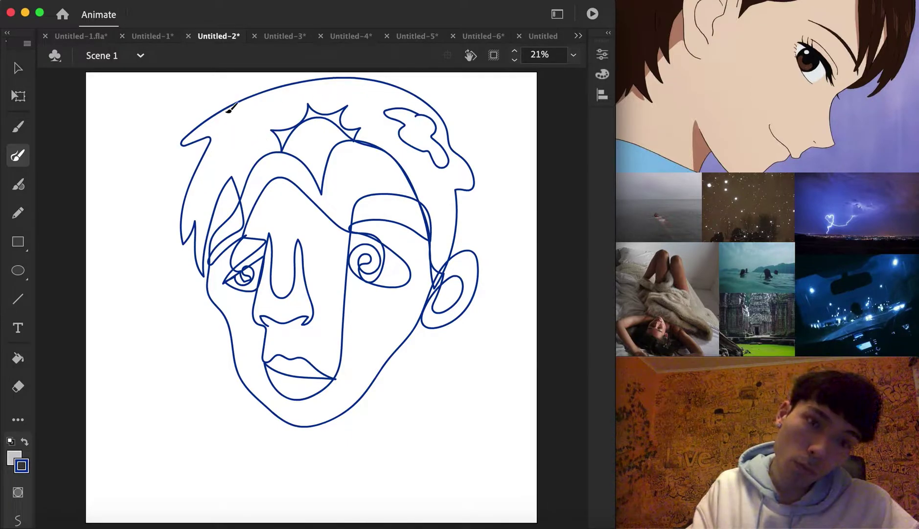
mouse_move(225, 108)
mouse_down()
mouse_move(234, 126)
mouse_move(211, 204)
mouse_move(222, 215)
mouse_up()
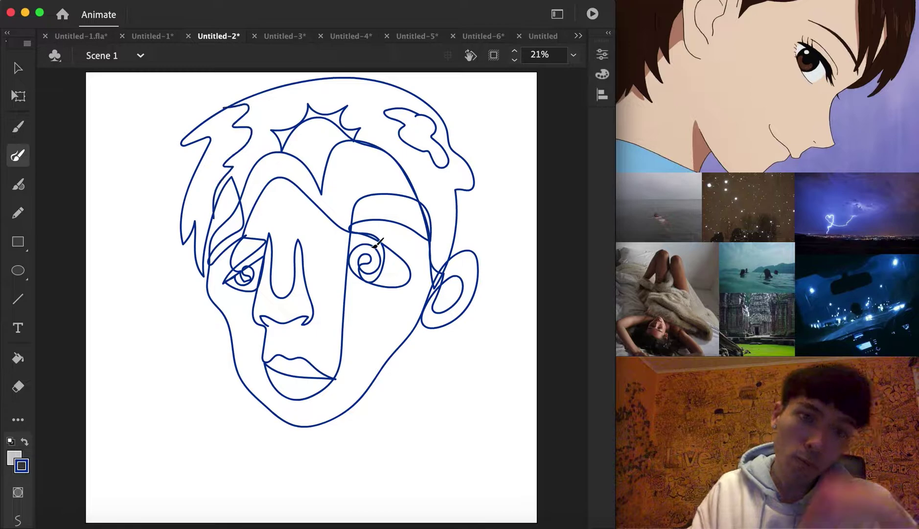
- Fill the main hair area of the third portrait with light sky blue
click(19, 359)
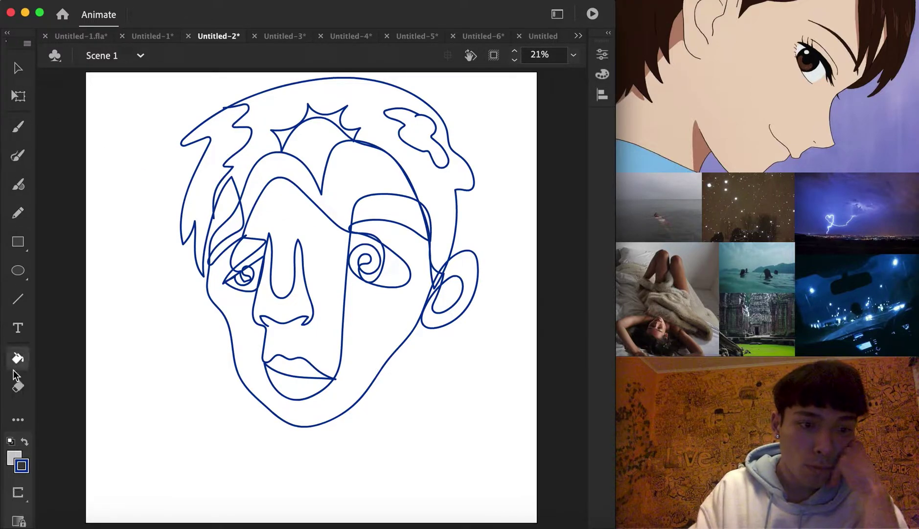
click(14, 460)
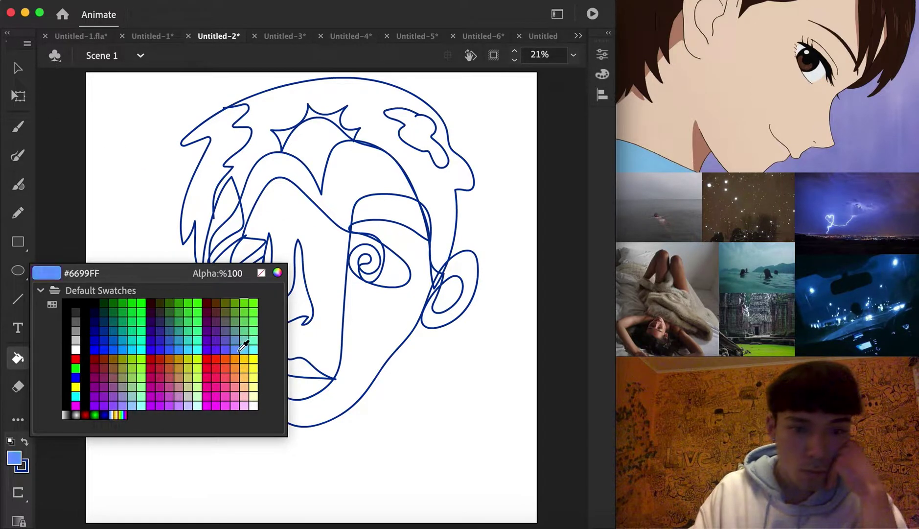
click(244, 348)
click(291, 109)
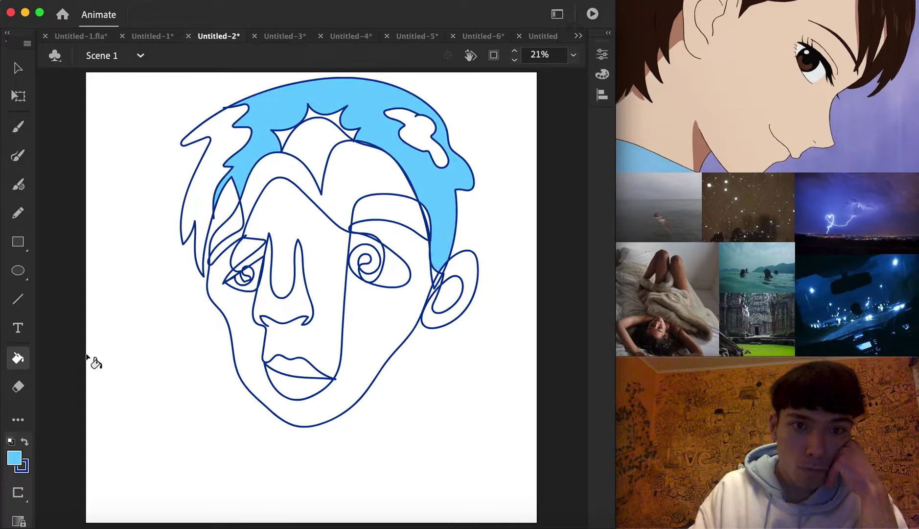
- Fill the sun disc above the forehead with orange #FF6600
click(16, 459)
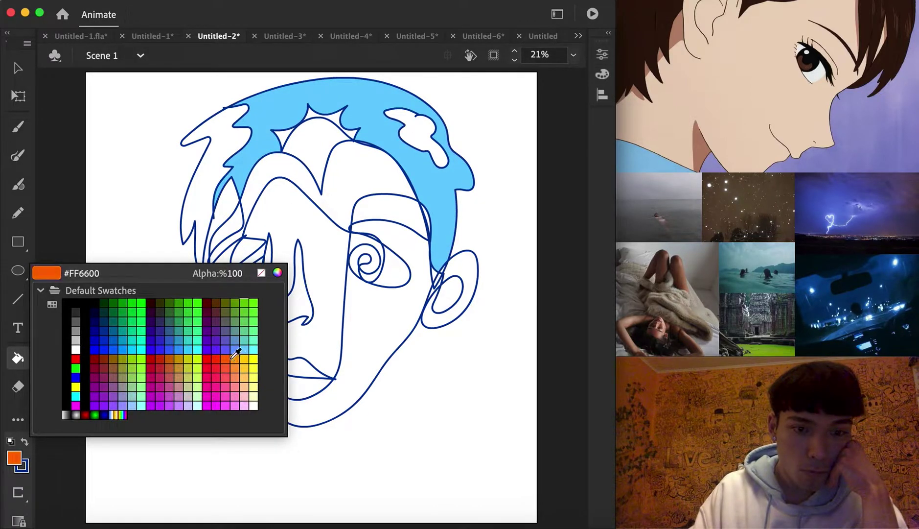
click(228, 355)
click(313, 144)
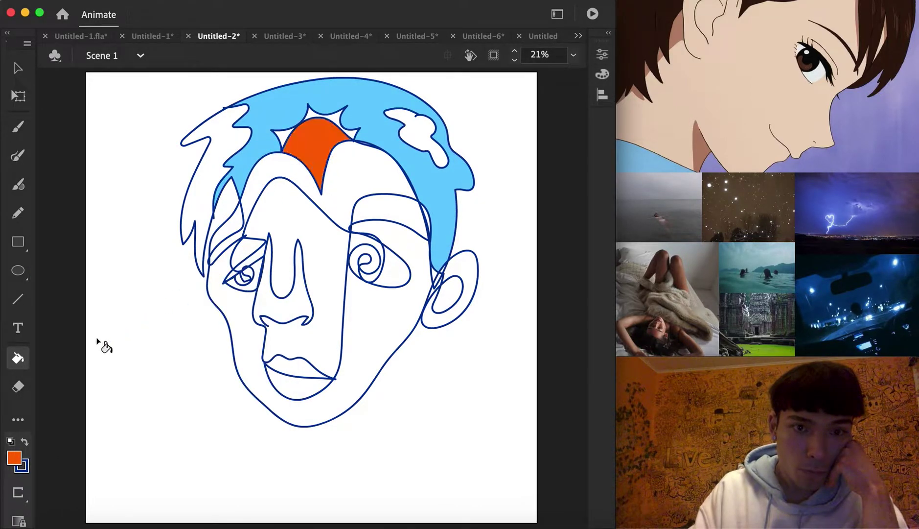
- Fill the sun's rays with orange #FF9900 and its leftmost ray with pale orange
click(16, 459)
click(241, 355)
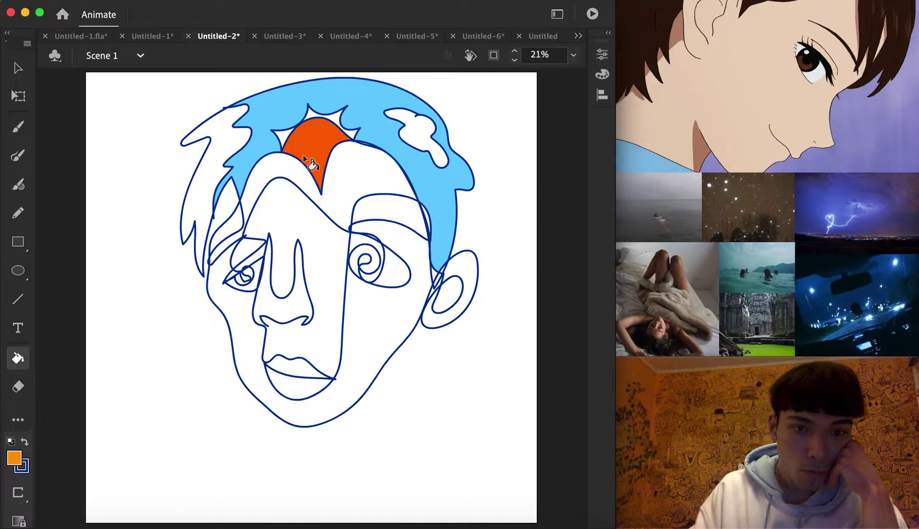
click(321, 118)
key(super+z)
click(338, 117)
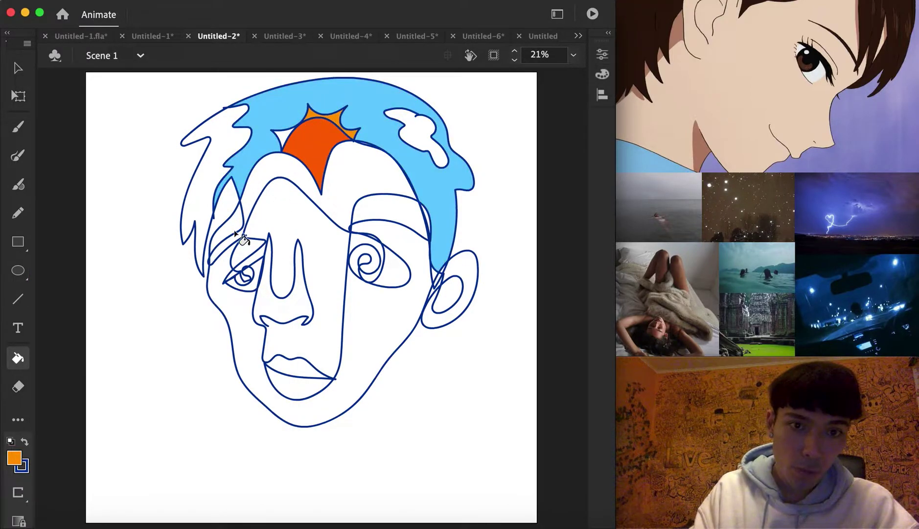
click(15, 456)
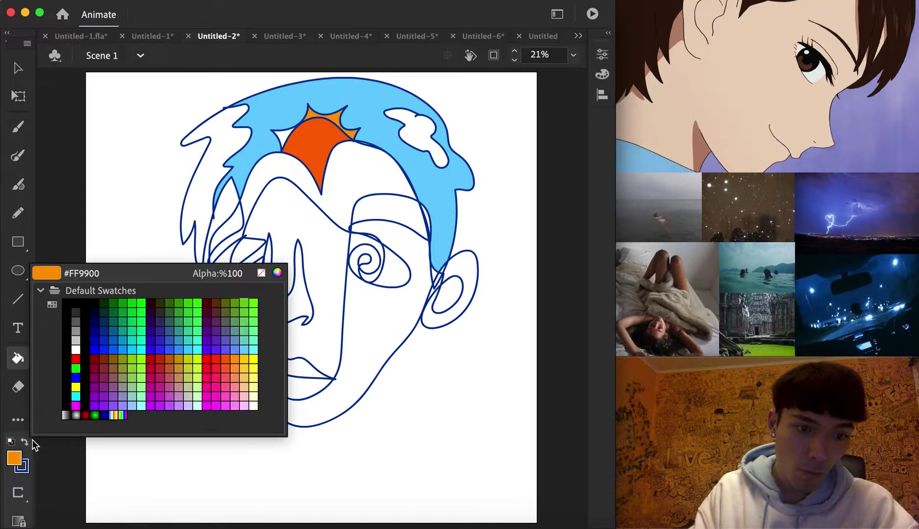
click(250, 372)
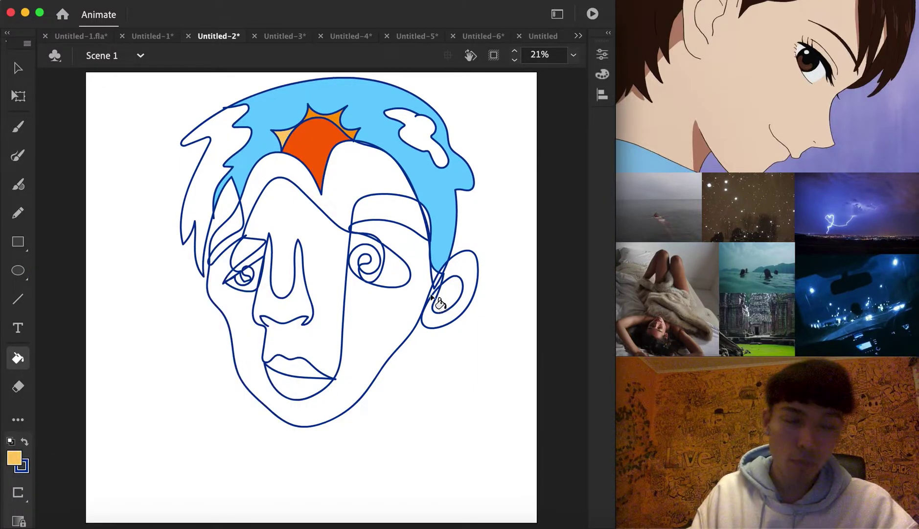
- Recolour the sun disc above the forehead with light yellow
click(15, 457)
click(255, 376)
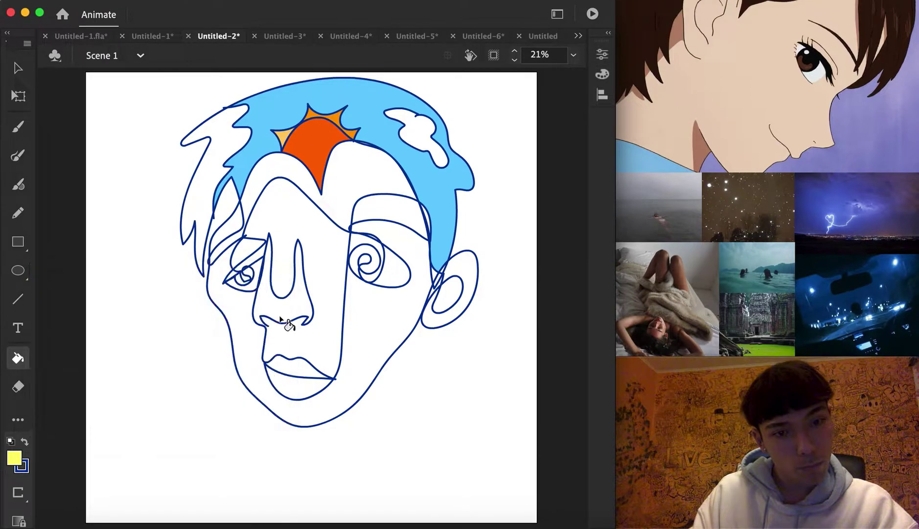
click(318, 129)
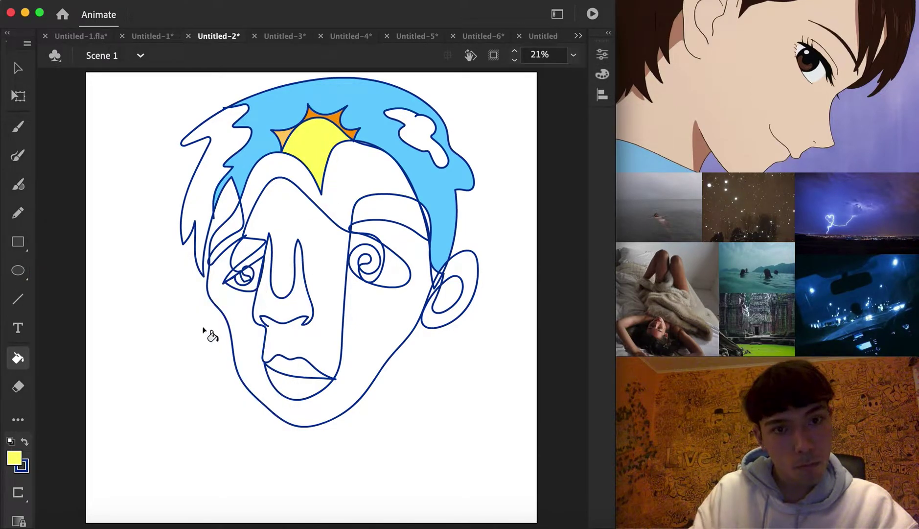
- Fill the hill-shaped forehead band below the sun with green
click(15, 457)
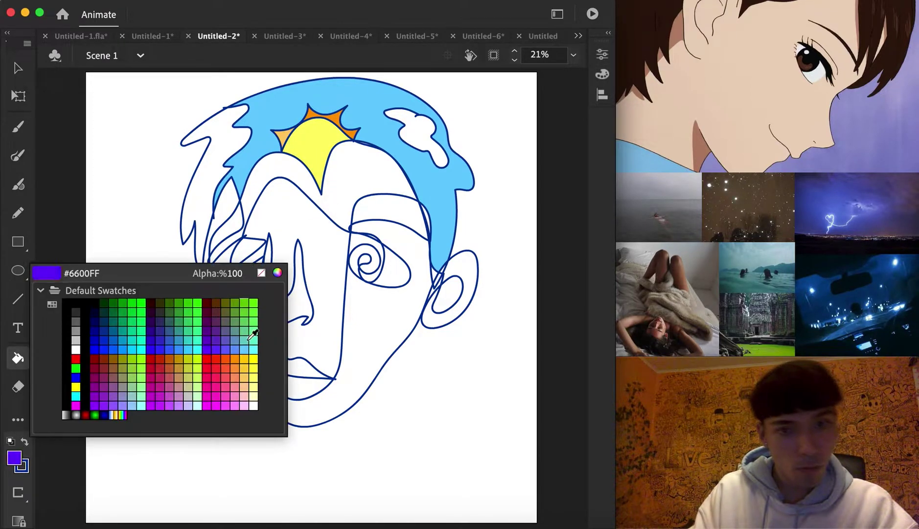
click(123, 300)
click(356, 189)
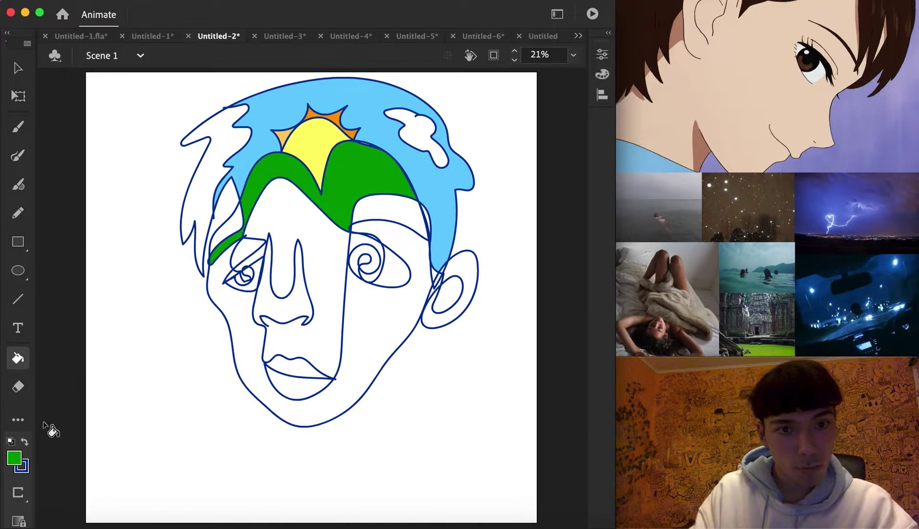
- Fill the narrow hair strand beside the viewer's-left temple with a muted green
click(14, 458)
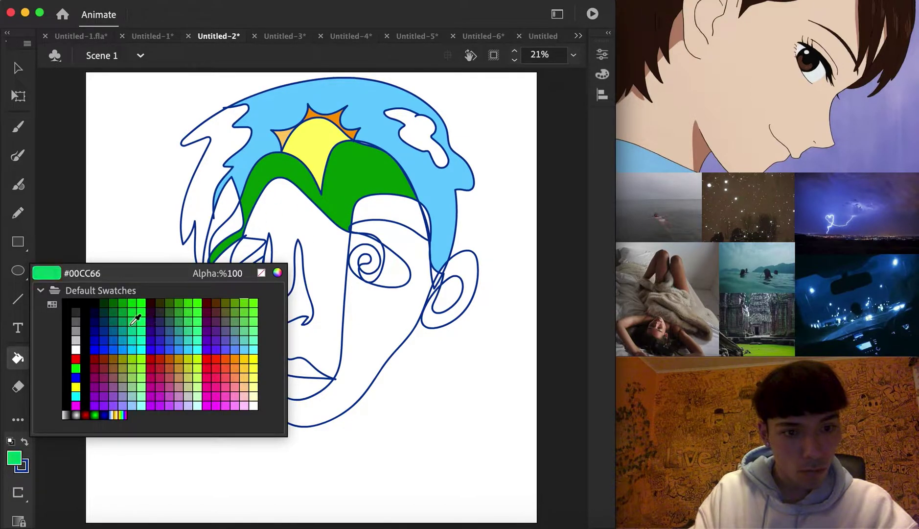
click(137, 321)
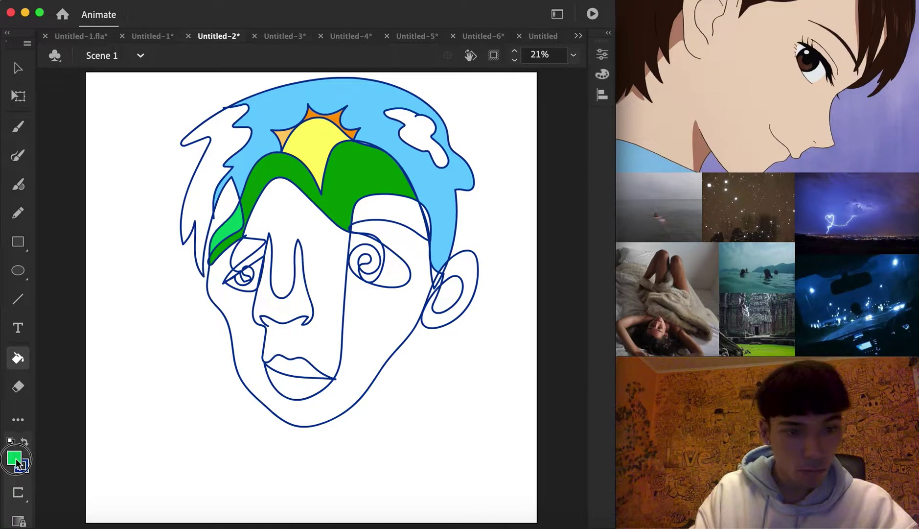
click(15, 459)
click(185, 304)
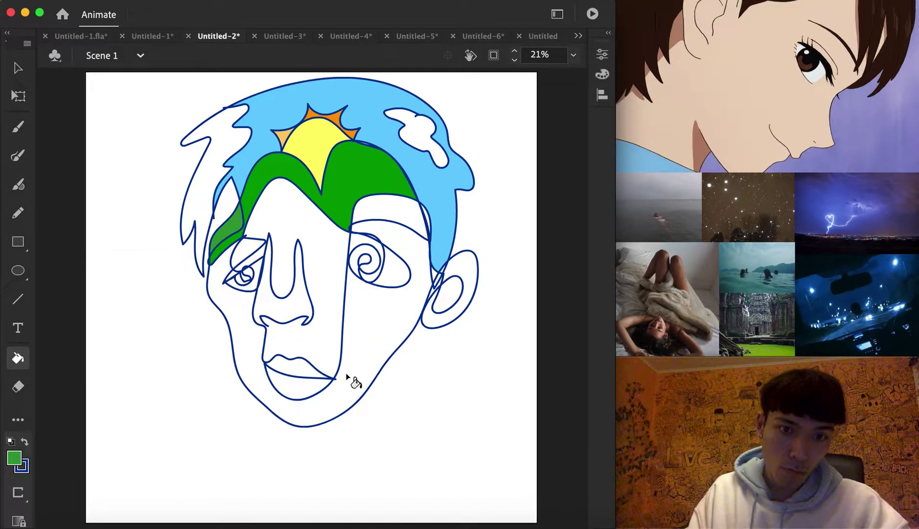
- Fill the cheeks and jaw around the central face panel with bright green
click(248, 353)
click(10, 460)
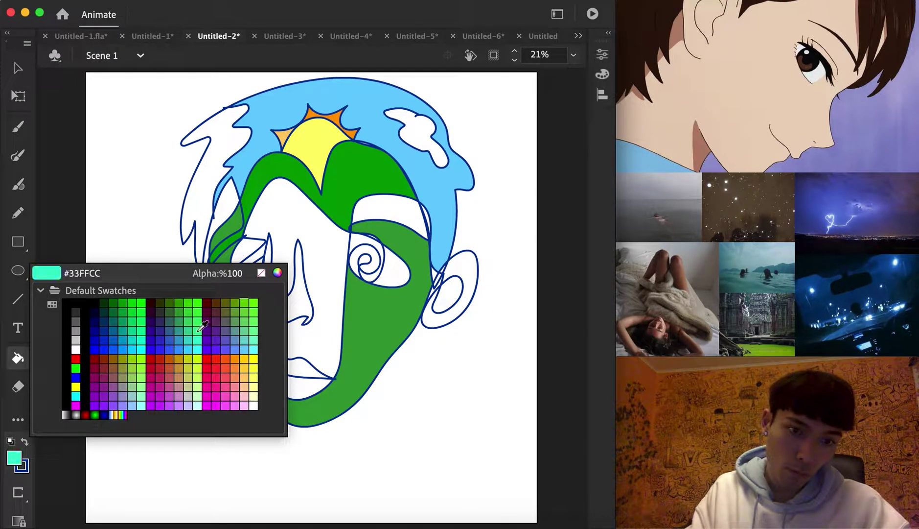
click(192, 305)
click(248, 372)
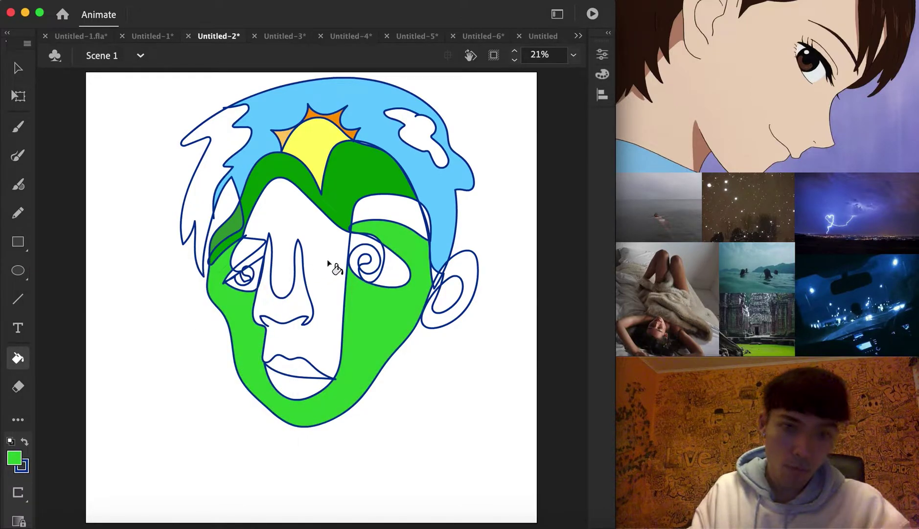
- Fill the brow band above the viewer's-right eye with light sky blue
click(14, 458)
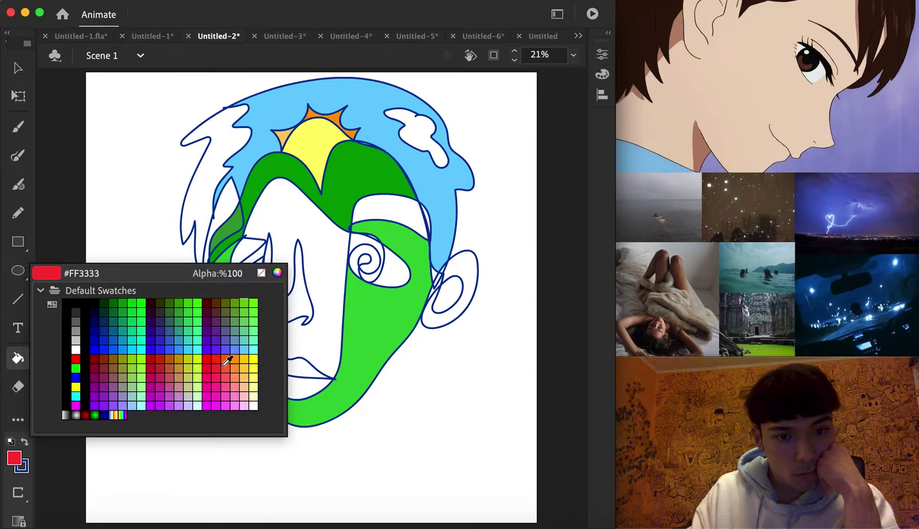
click(196, 343)
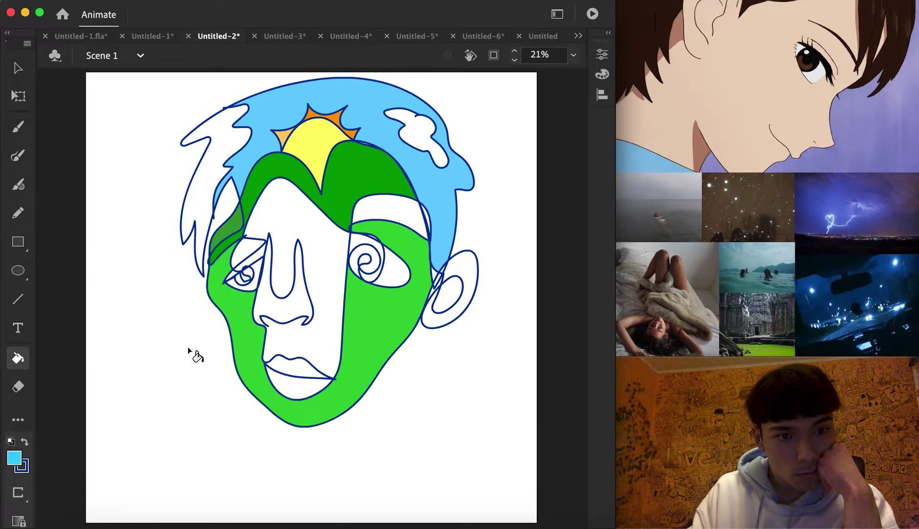
click(386, 225)
key(super+z)
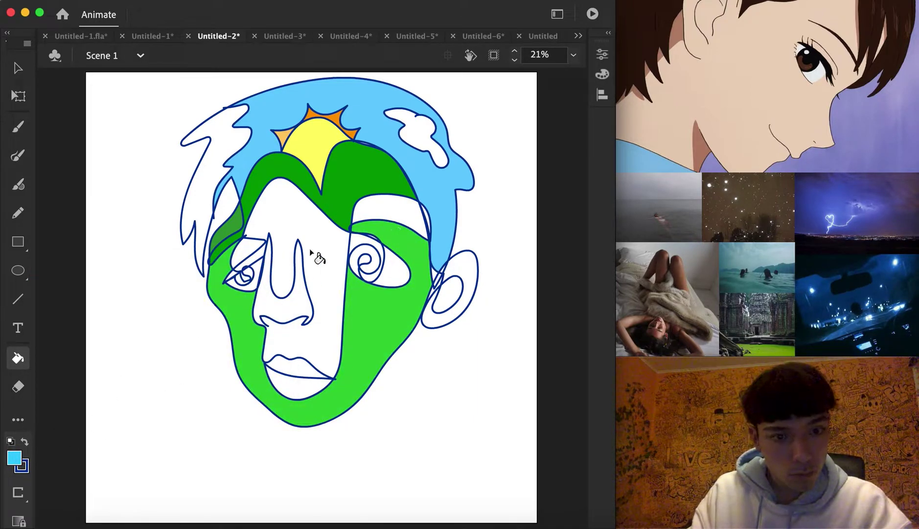
click(374, 215)
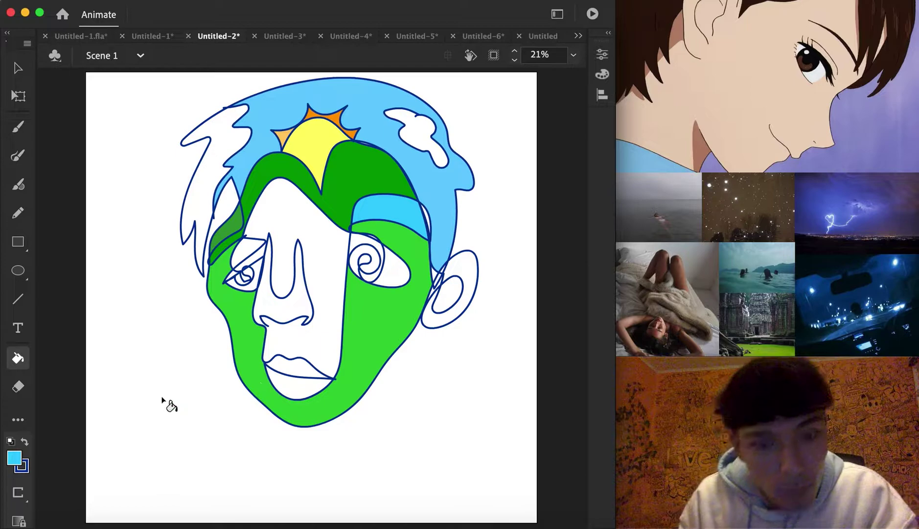
- Give the brow band above the viewer's-right eye, the spiral irises of both eyes and the inner ear a bright blue fill
key(F1)
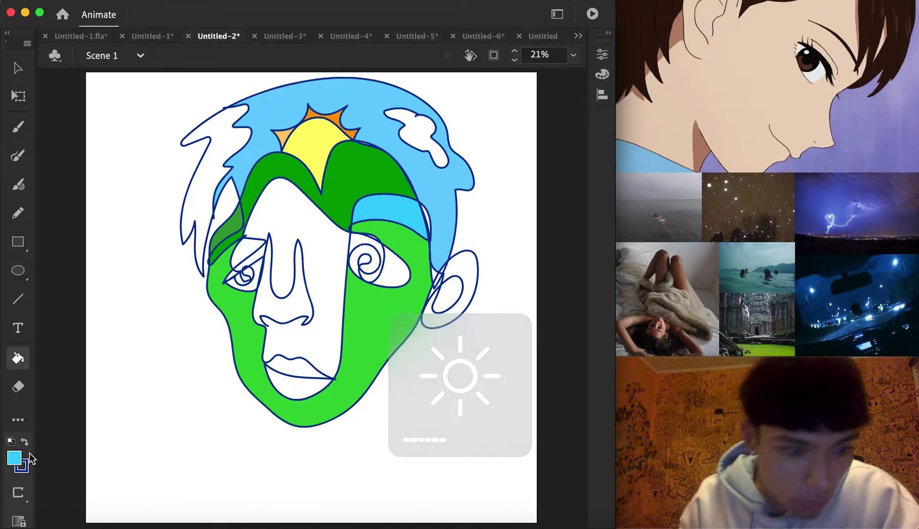
click(17, 457)
click(128, 343)
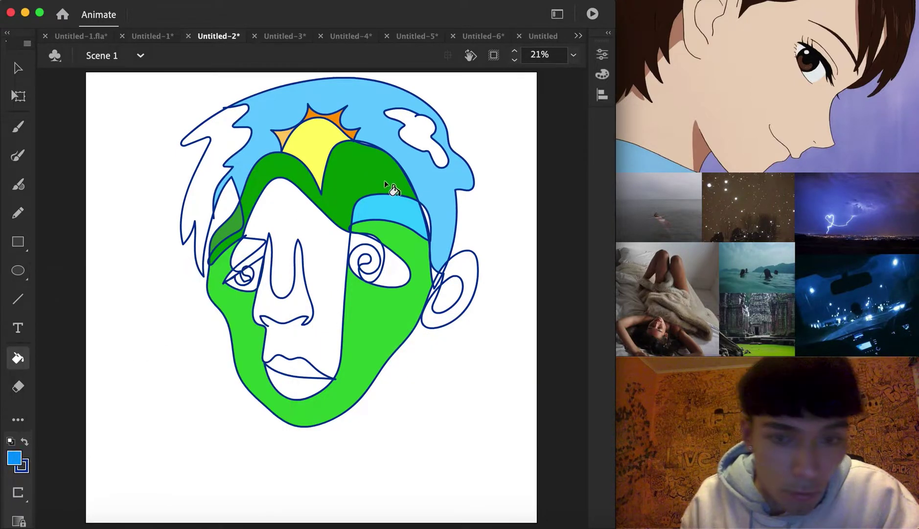
click(394, 208)
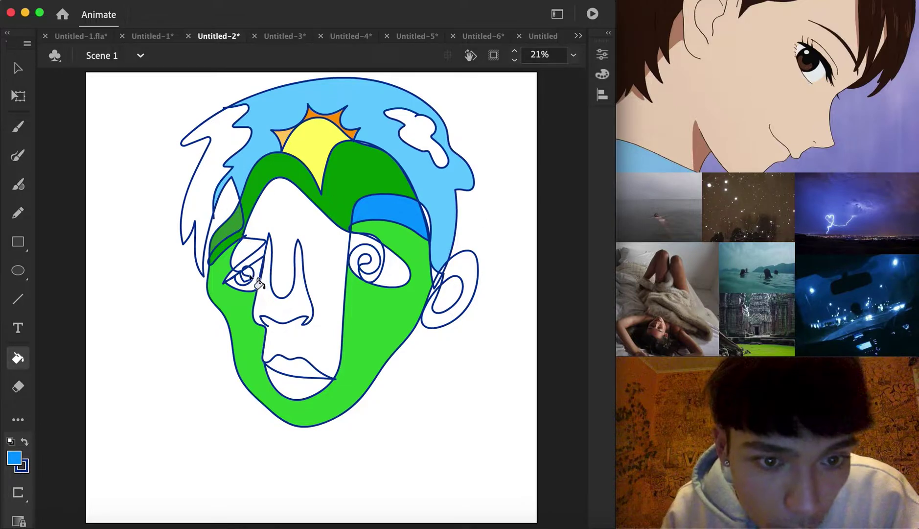
click(366, 260)
key(F1)
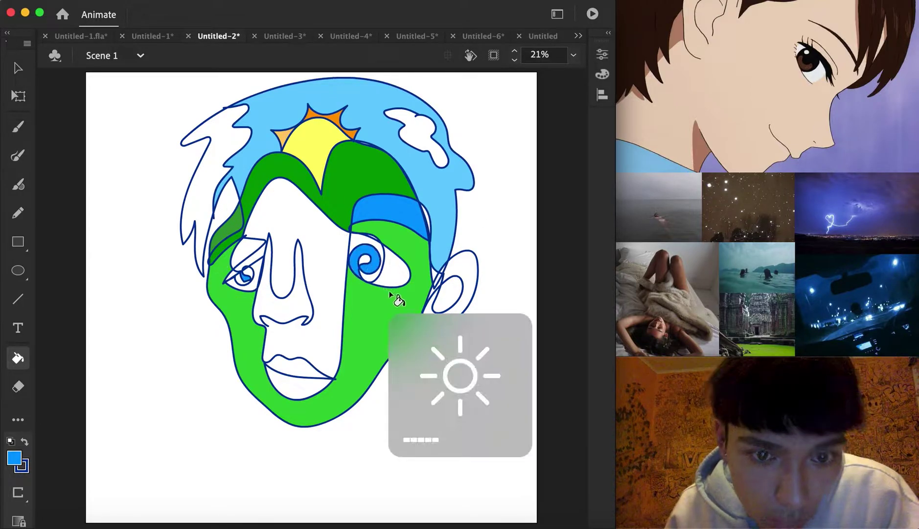
click(459, 299)
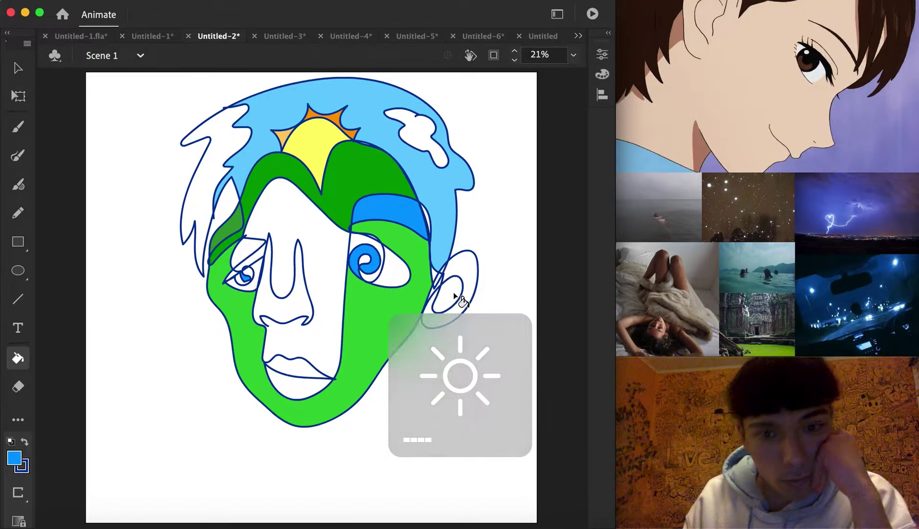
- Fill the central face panel with the nose, and the lower lip, with pale green
click(14, 458)
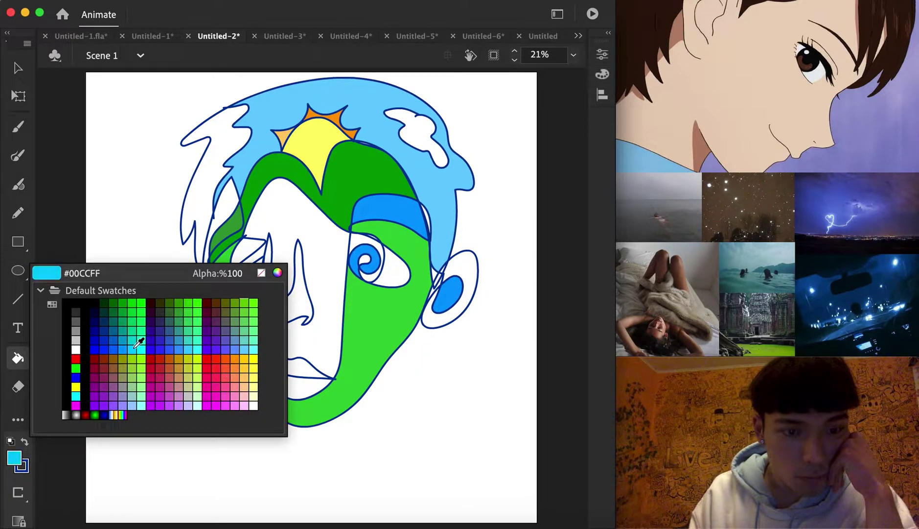
click(199, 393)
click(310, 264)
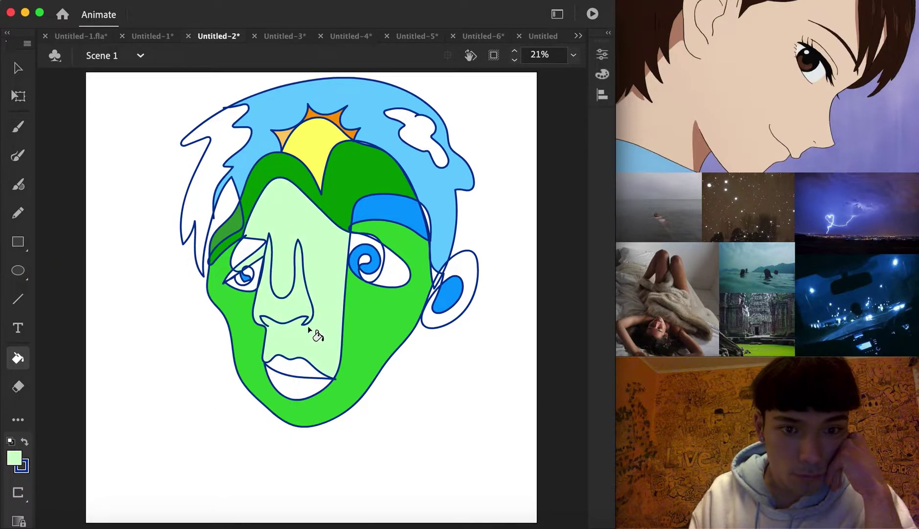
click(285, 388)
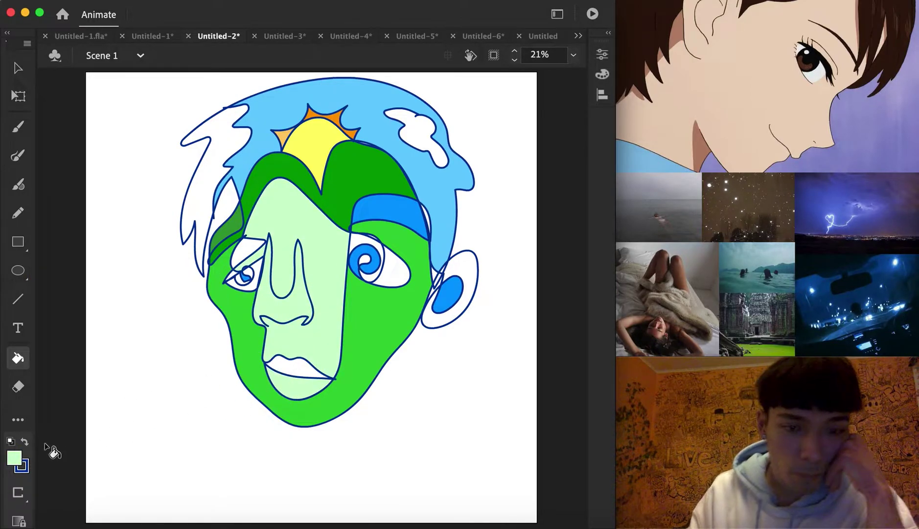
- Fill the upper lip with pale blue
click(20, 456)
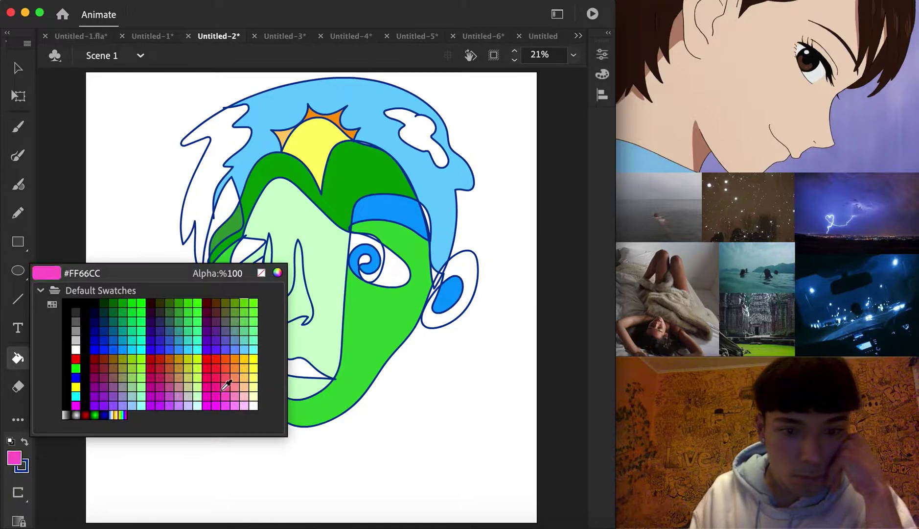
click(139, 405)
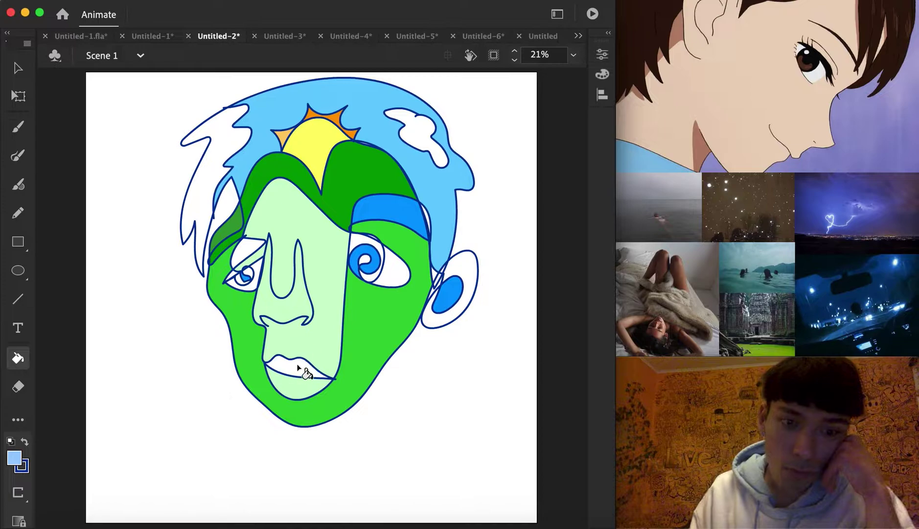
click(306, 373)
- Fill the viewer's-right eye's outer corner and the viewer's-left upper eyelid with red, and the white of the viewer's-left eye with pink
click(20, 458)
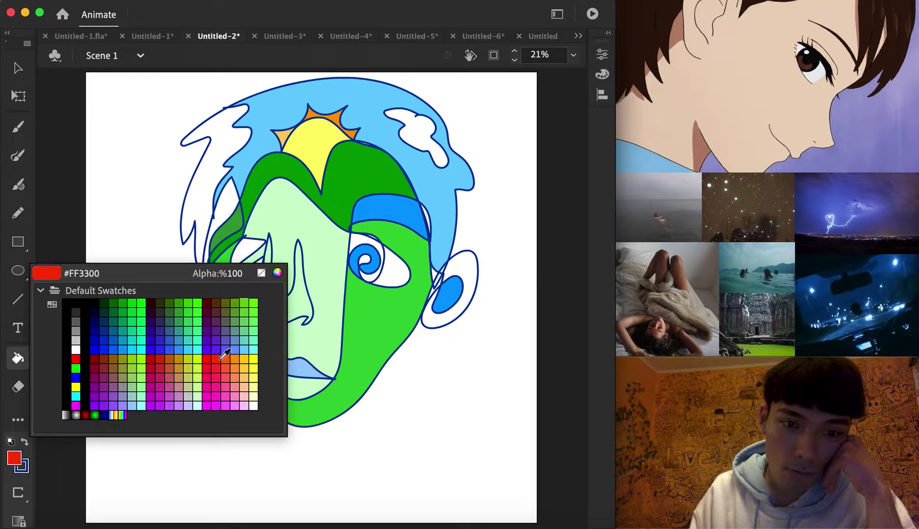
click(208, 358)
click(399, 279)
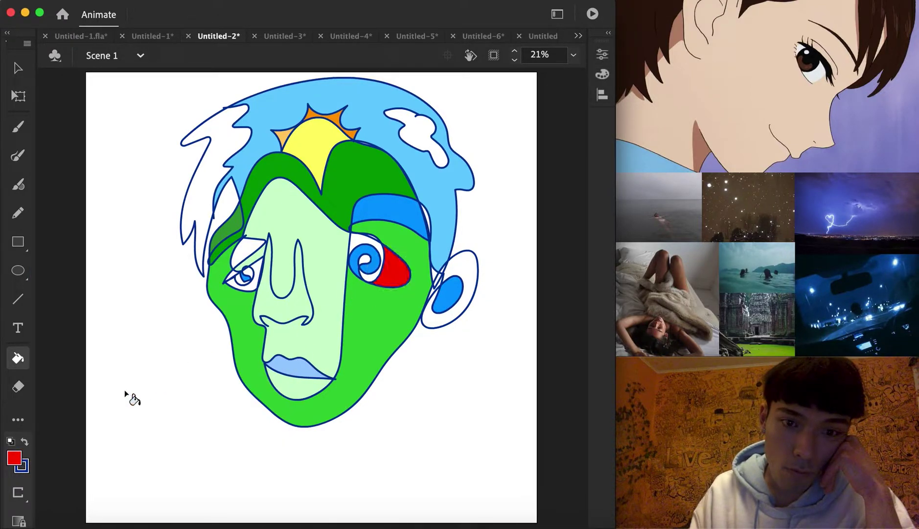
click(17, 460)
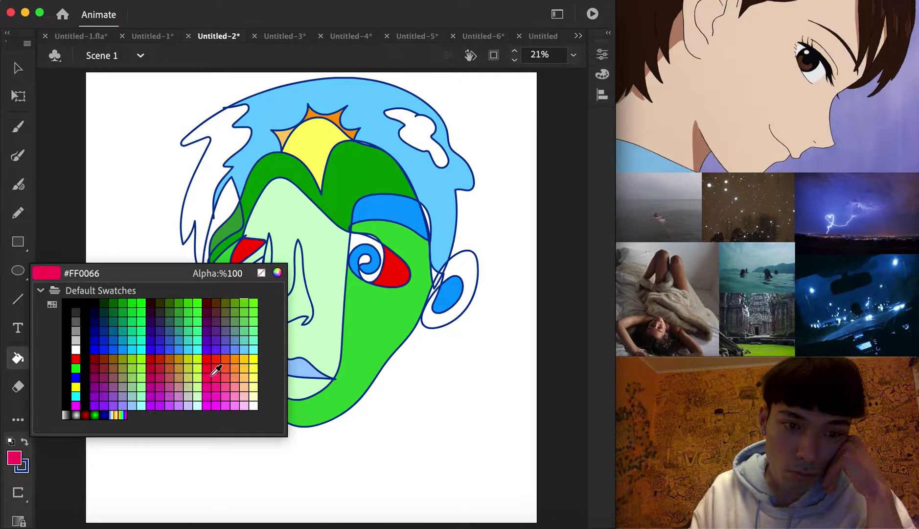
click(245, 404)
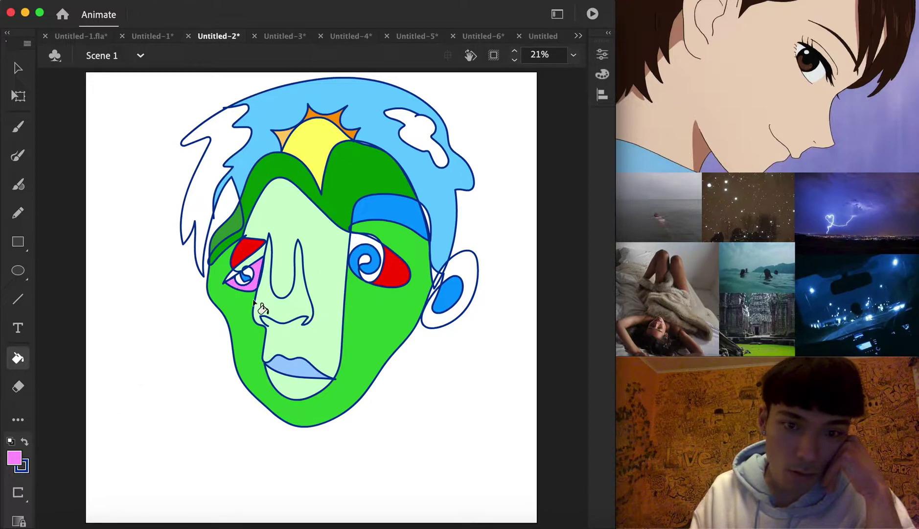
- Fill the outer ear and the area around the viewer's-right iris with light yellow, and that eye's spiral pupil with purple
click(17, 456)
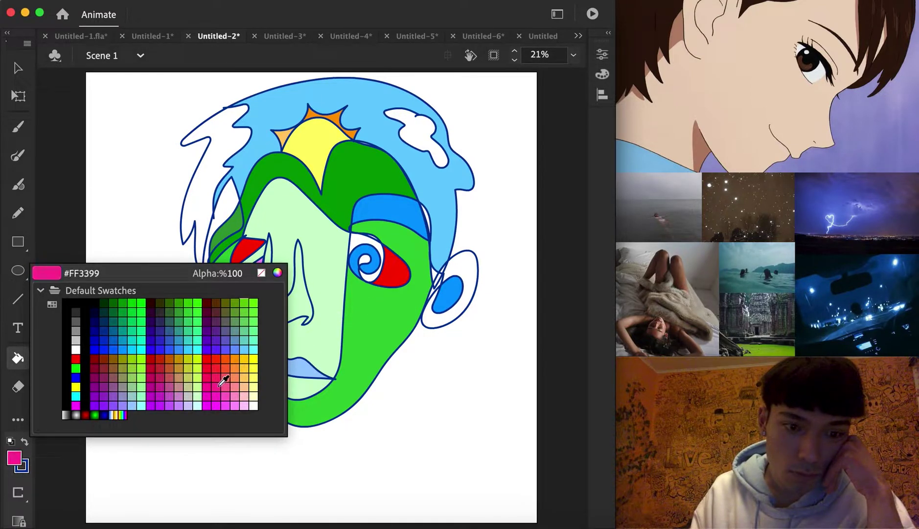
click(260, 374)
click(457, 269)
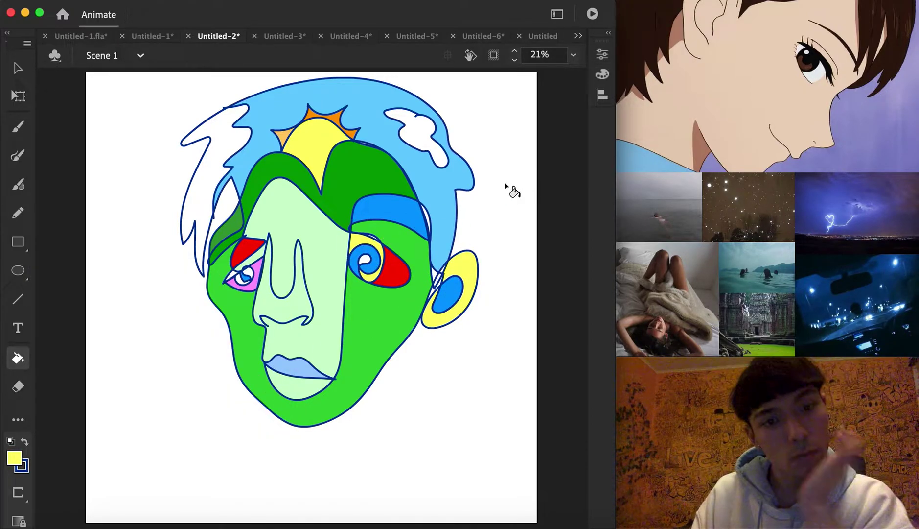
click(15, 460)
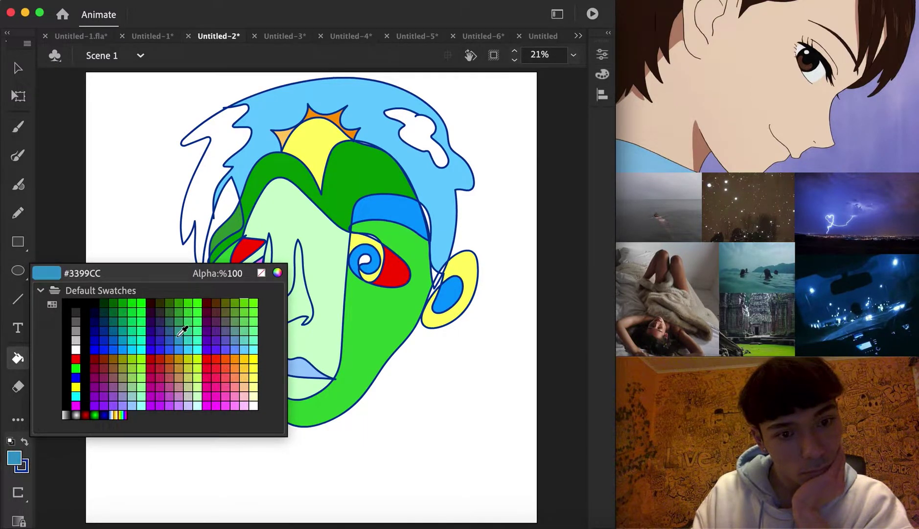
click(226, 336)
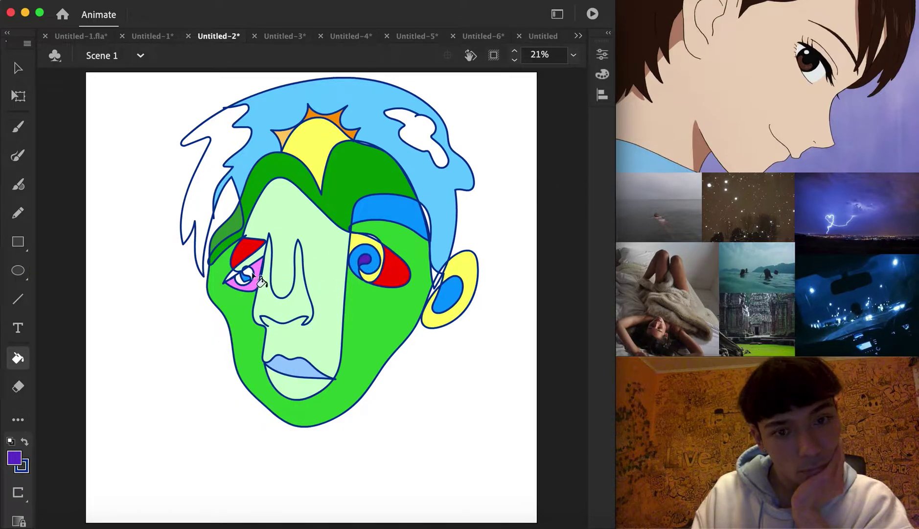
- Draw a new freehand line portrait in the Untitled-3 document, with lips, nose, eyes, brows, jaw, one ear and spiky hair with a fringe
click(283, 36)
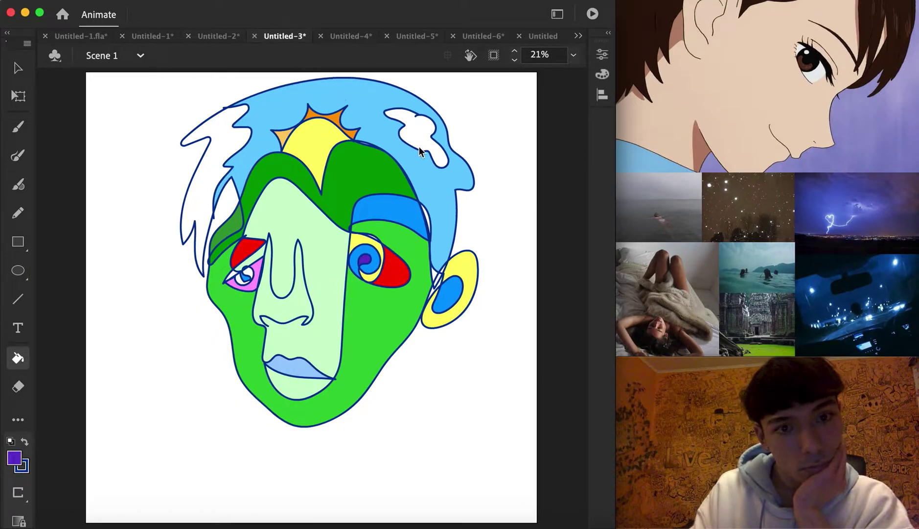
click(18, 156)
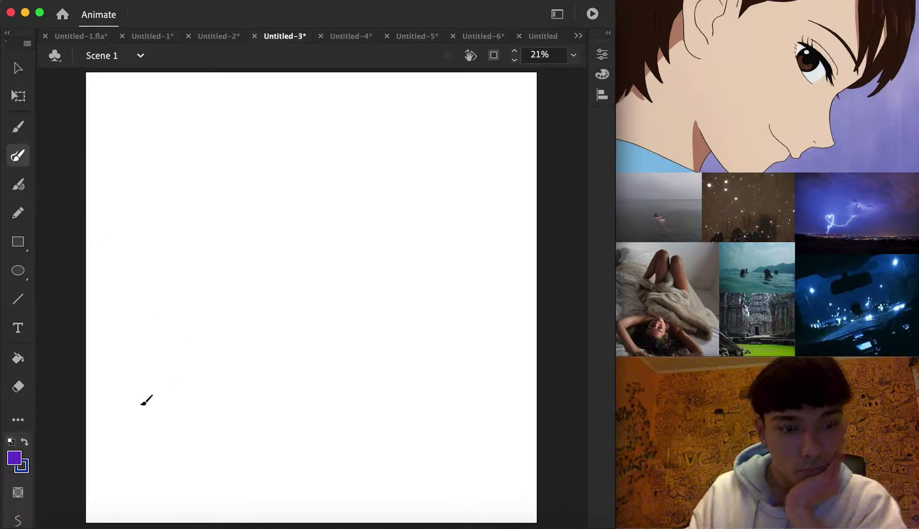
mouse_move(271, 334)
mouse_down()
mouse_move(314, 326)
mouse_move(307, 251)
mouse_move(276, 309)
mouse_move(266, 239)
mouse_move(251, 303)
mouse_move(273, 363)
mouse_move(287, 358)
mouse_move(332, 376)
mouse_move(248, 370)
mouse_move(250, 378)
mouse_move(272, 396)
mouse_move(329, 377)
mouse_up()
mouse_move(339, 346)
mouse_down()
mouse_move(319, 258)
mouse_move(327, 212)
mouse_move(384, 188)
mouse_move(410, 219)
mouse_move(388, 202)
mouse_move(353, 196)
mouse_move(321, 207)
mouse_move(383, 225)
mouse_move(399, 248)
mouse_move(355, 230)
mouse_move(322, 237)
mouse_move(362, 232)
mouse_move(348, 242)
mouse_move(371, 255)
mouse_move(384, 247)
mouse_move(374, 236)
mouse_move(361, 237)
mouse_move(392, 249)
mouse_move(389, 257)
mouse_move(320, 247)
mouse_move(345, 268)
mouse_move(385, 278)
mouse_move(411, 272)
mouse_move(433, 238)
mouse_move(460, 221)
mouse_move(453, 274)
mouse_move(325, 426)
mouse_move(295, 443)
mouse_move(261, 436)
mouse_move(218, 377)
mouse_move(185, 245)
mouse_move(189, 206)
mouse_move(208, 193)
mouse_move(264, 210)
mouse_move(207, 201)
mouse_move(187, 224)
mouse_move(233, 214)
mouse_move(254, 232)
mouse_move(227, 223)
mouse_move(196, 234)
mouse_move(240, 233)
mouse_move(248, 249)
mouse_move(226, 257)
mouse_move(201, 247)
mouse_move(198, 234)
mouse_move(220, 250)
mouse_move(203, 233)
mouse_move(248, 247)
mouse_move(226, 231)
mouse_move(256, 205)
mouse_move(232, 147)
mouse_up()
drag(196, 203, 196, 165)
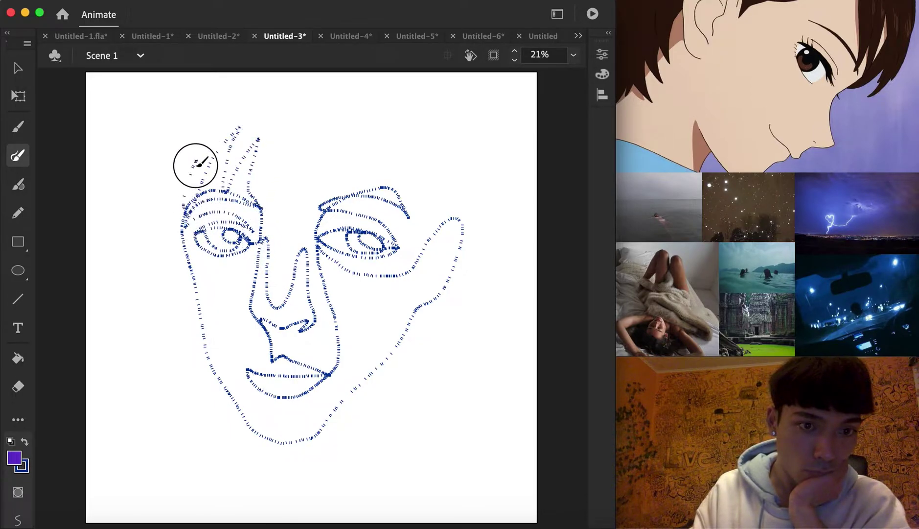
mouse_move(173, 236)
mouse_down()
mouse_move(176, 171)
mouse_move(160, 189)
mouse_move(148, 181)
mouse_move(201, 85)
mouse_move(242, 46)
mouse_up()
mouse_move(428, 77)
mouse_down()
mouse_move(448, 81)
mouse_move(488, 123)
mouse_move(449, 103)
mouse_move(479, 135)
mouse_move(470, 156)
mouse_move(456, 154)
mouse_move(462, 207)
mouse_move(453, 184)
mouse_move(429, 244)
mouse_move(428, 200)
mouse_move(394, 132)
mouse_move(398, 194)
mouse_move(367, 132)
mouse_move(352, 195)
mouse_move(311, 125)
mouse_move(289, 143)
mouse_move(262, 194)
mouse_move(257, 137)
mouse_up()
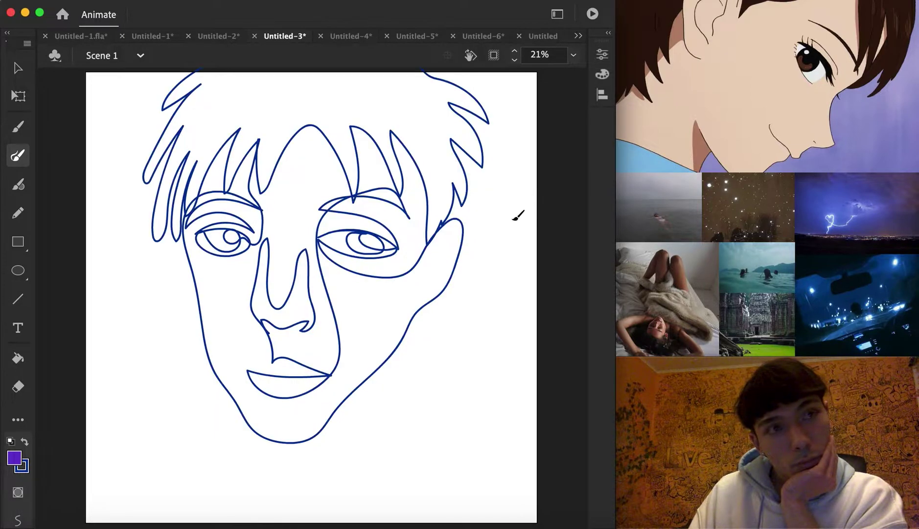
- Select the whole portrait and move it down so the top of the hair fits on the stage
click(18, 68)
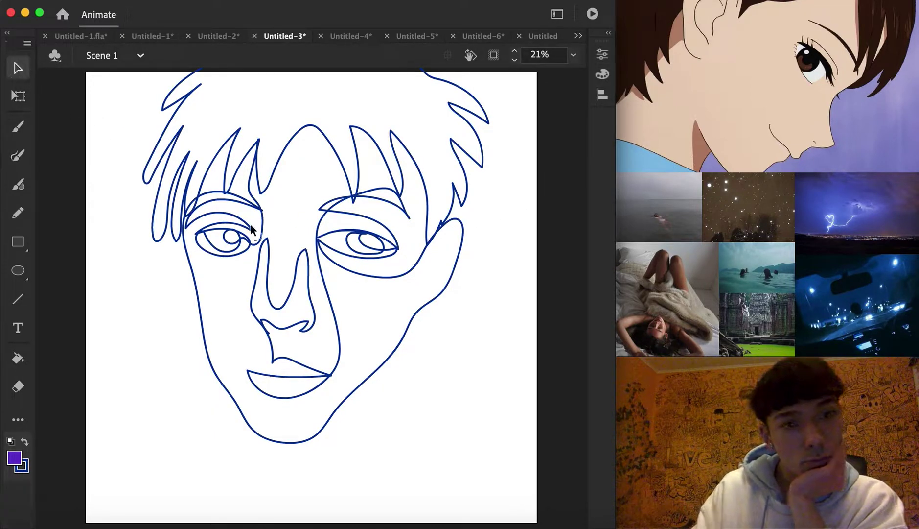
mouse_move(506, 480)
mouse_down()
mouse_move(380, 429)
mouse_move(126, 7)
mouse_up()
drag(443, 82, 448, 131)
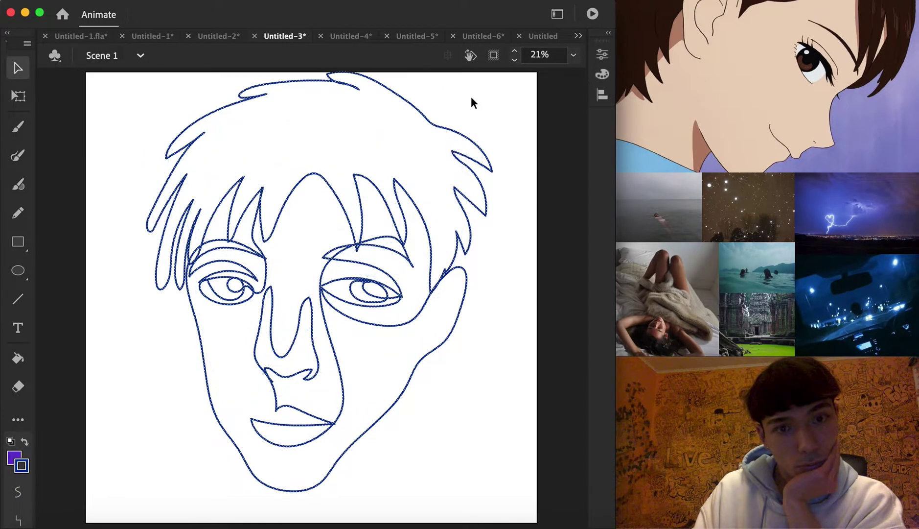
click(447, 110)
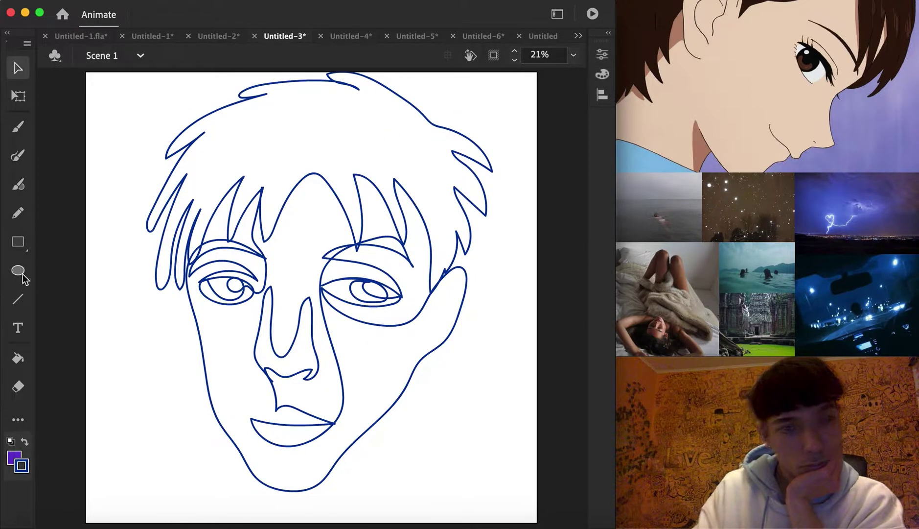
- Fill the lower lip and both irises with purple, and reshape the upper lip's outline to meet the mouth corner
click(18, 358)
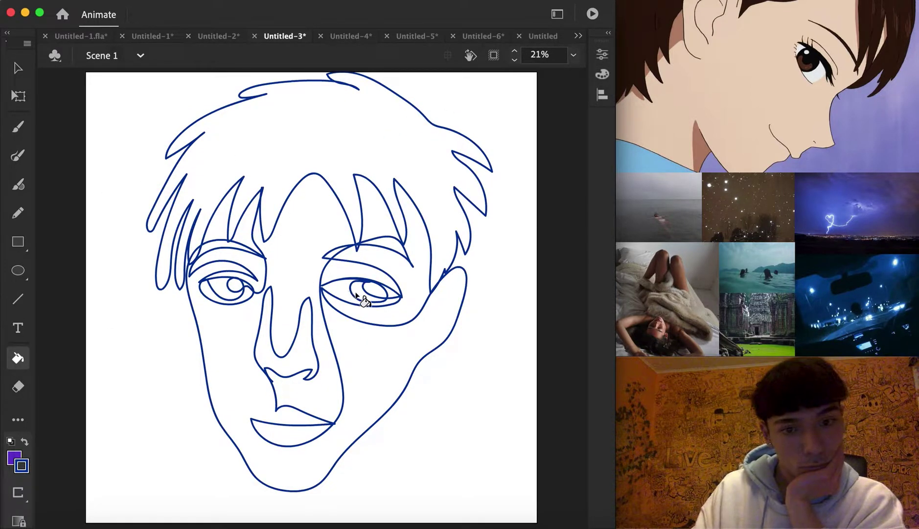
click(291, 438)
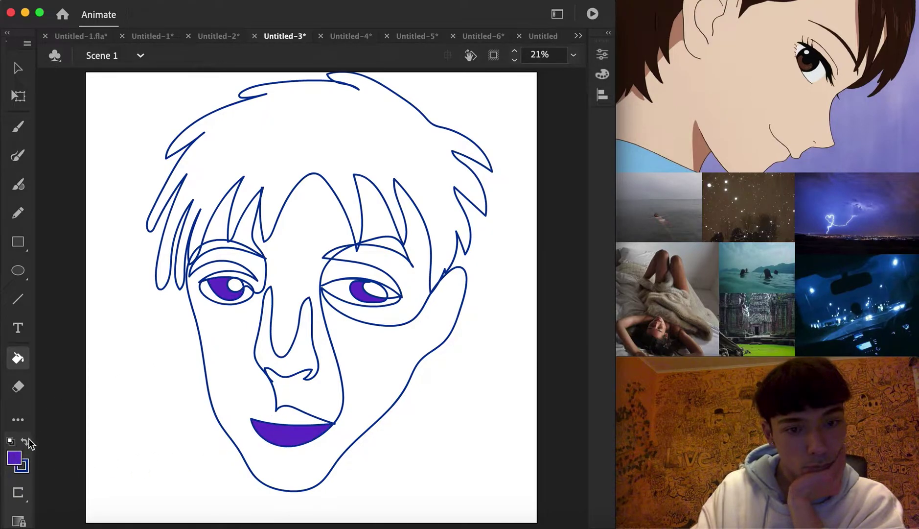
click(18, 68)
drag(265, 415, 253, 420)
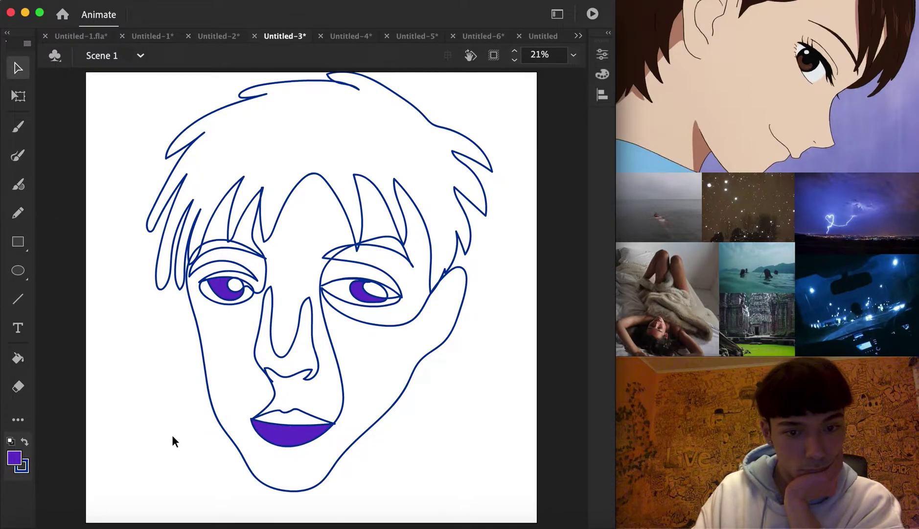
- Fill the spiky hair and both eyebrows with a medium teal blue, undoing the stray fill over the face
click(14, 457)
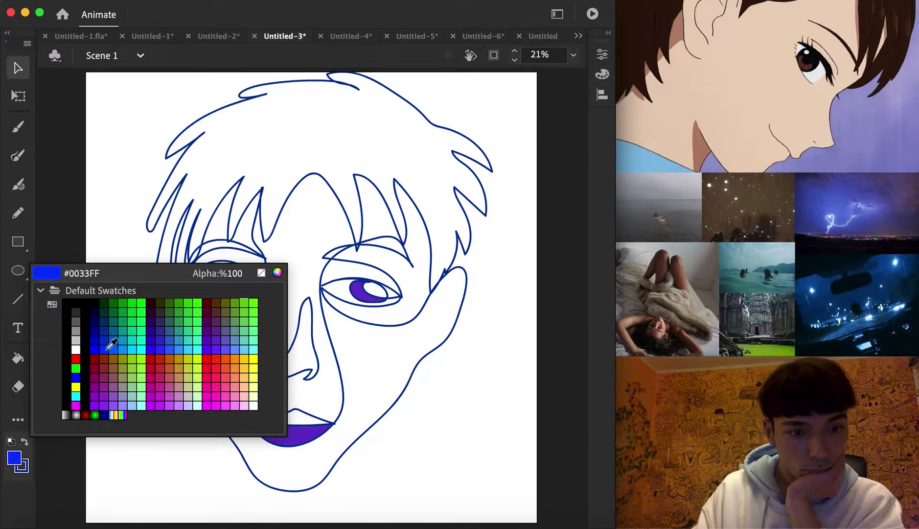
click(123, 338)
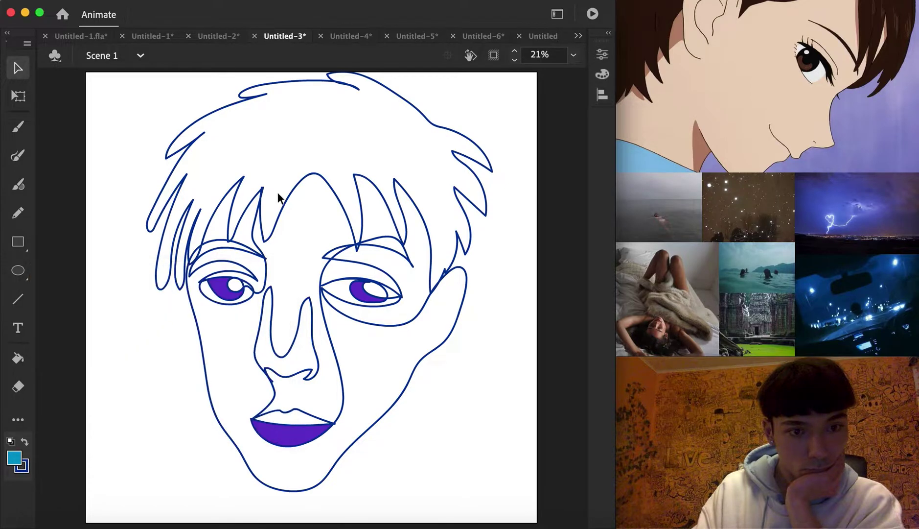
click(17, 358)
click(308, 142)
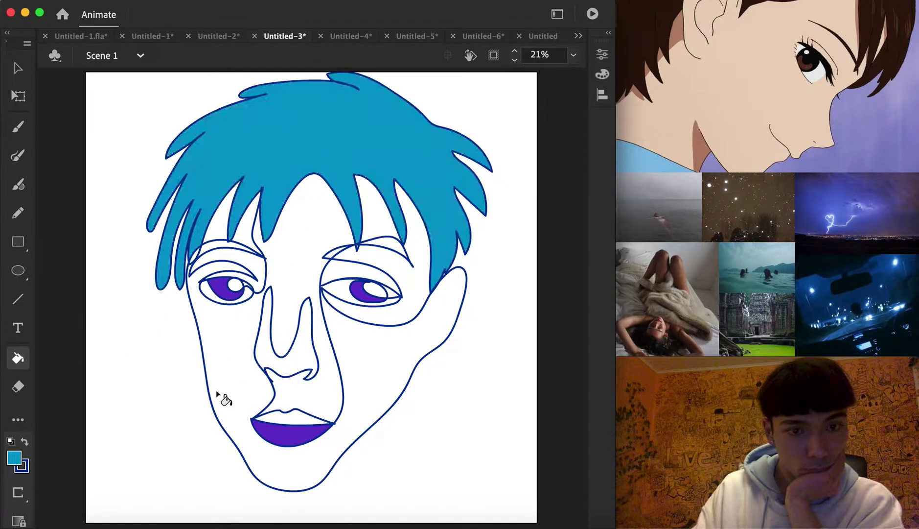
click(345, 255)
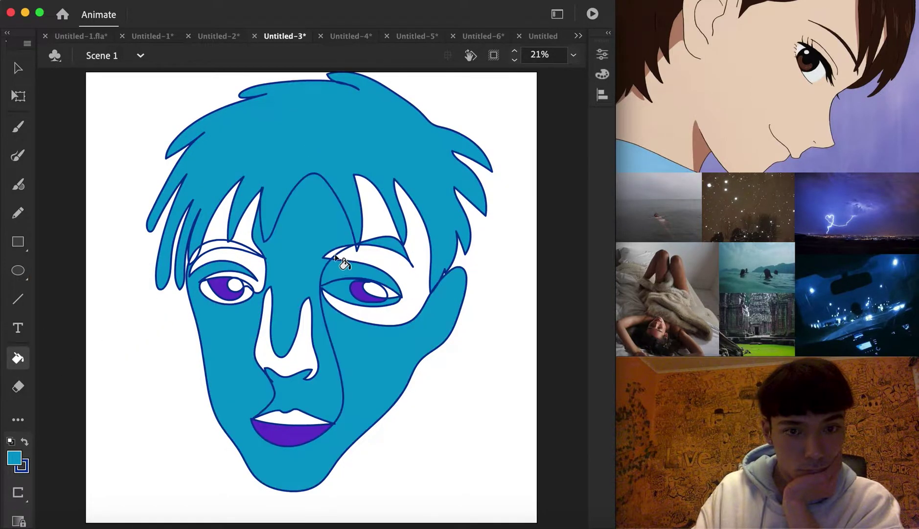
key(super+z)
click(337, 253)
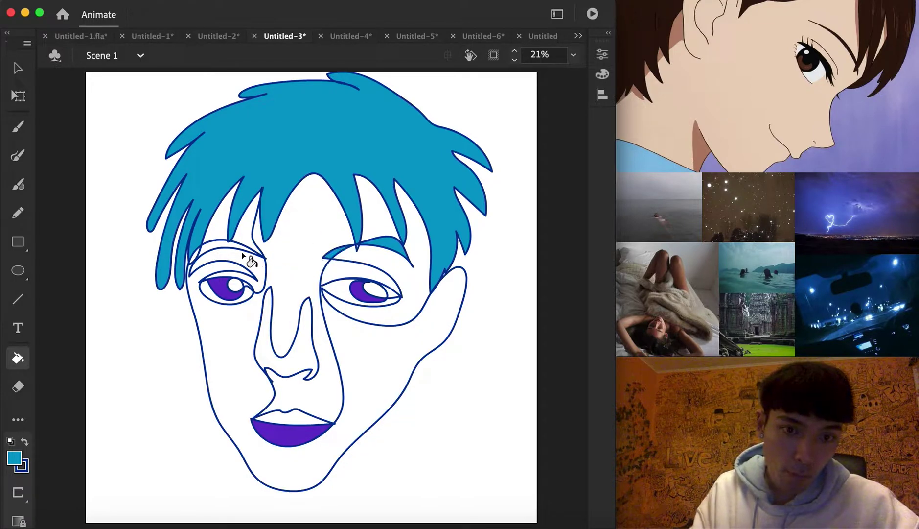
- Fill the small gap beside the viewer's-left eyebrow with dark blue and the face's skin and ear with khaki
click(14, 458)
click(95, 321)
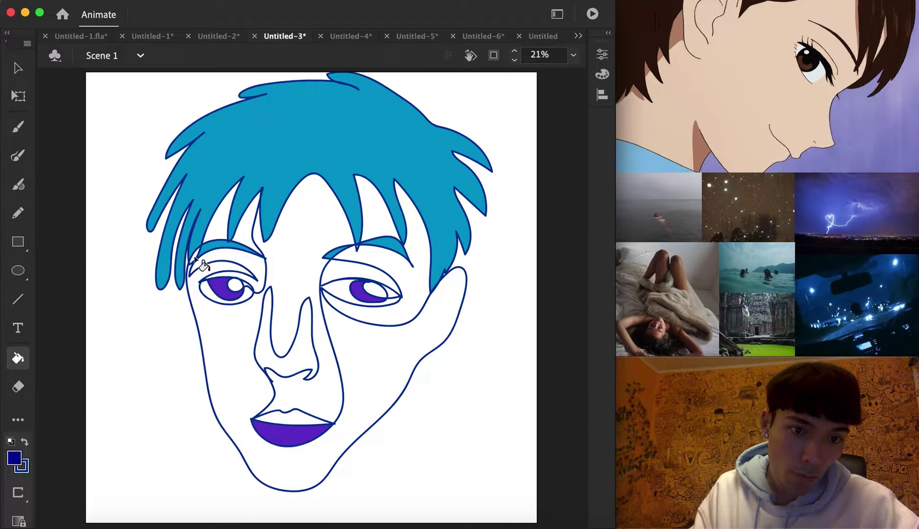
click(15, 460)
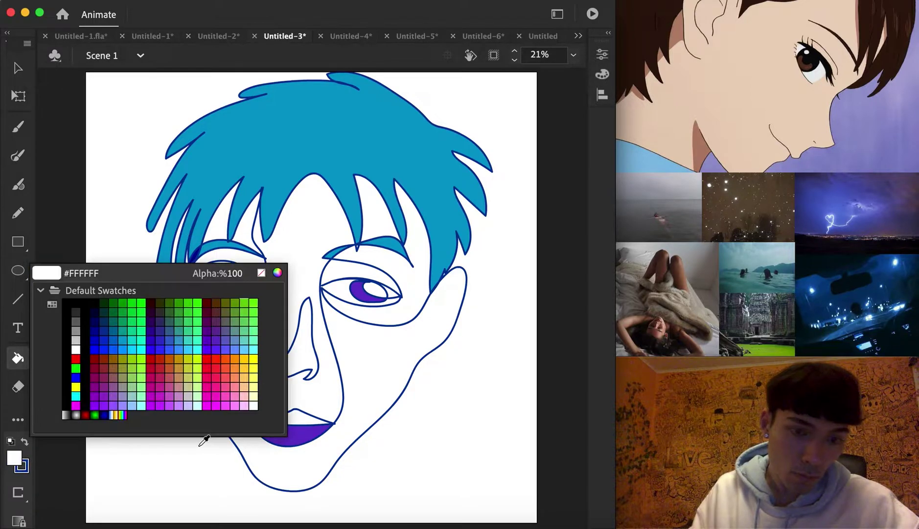
click(194, 385)
click(308, 257)
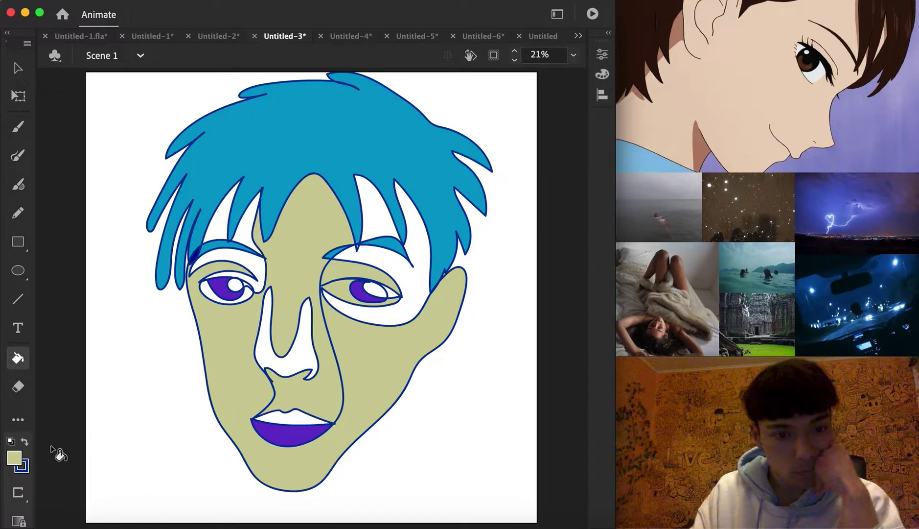
- Fill the nose shape with turquoise and set the fill colour to a muted grey-teal
click(14, 458)
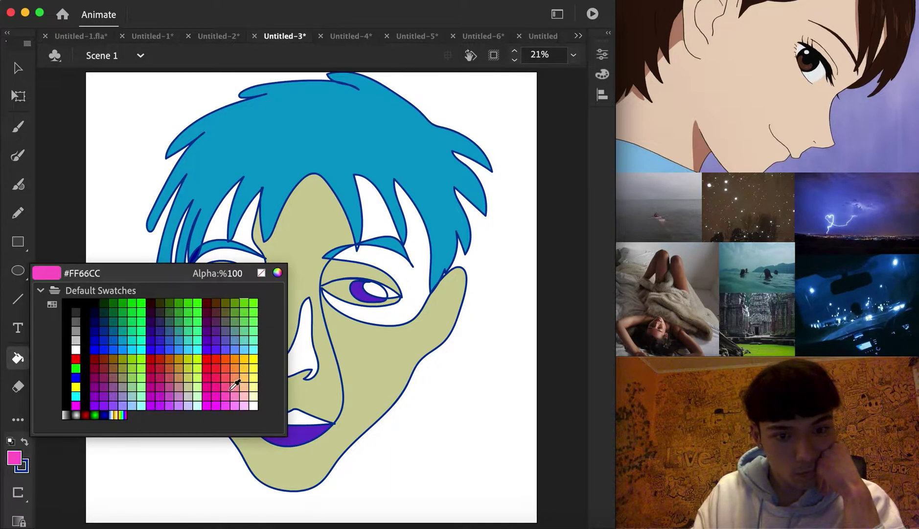
click(244, 341)
click(288, 365)
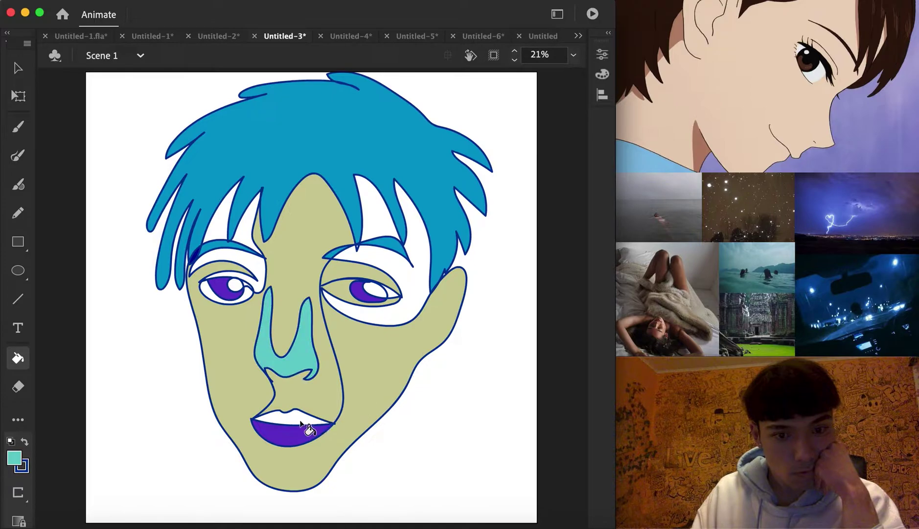
click(18, 460)
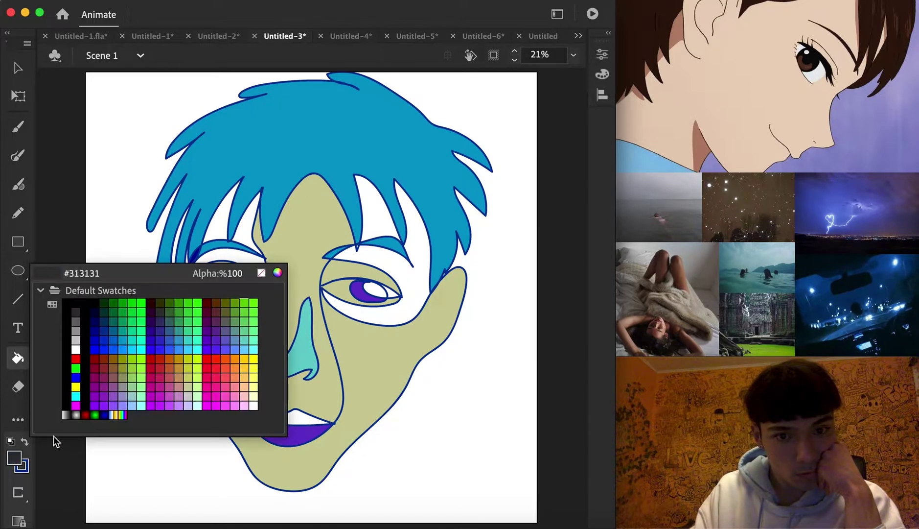
click(241, 327)
click(381, 227)
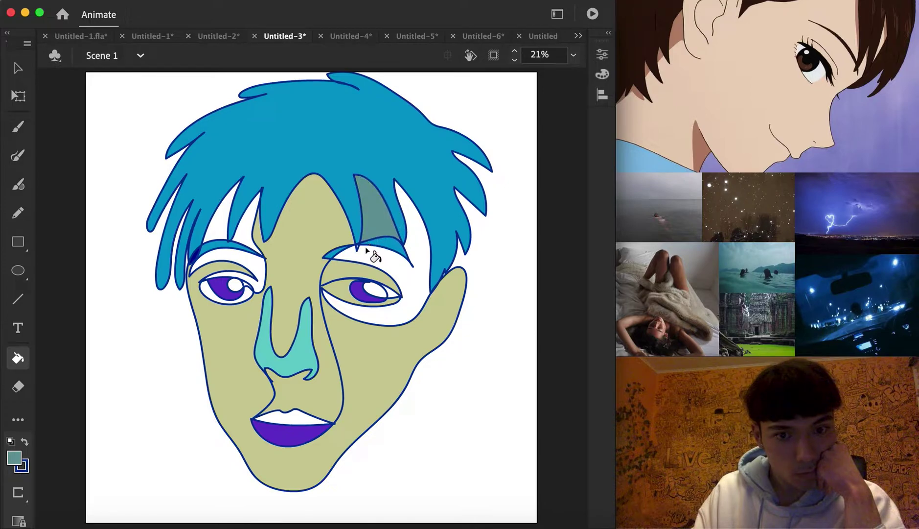
click(224, 229)
click(257, 237)
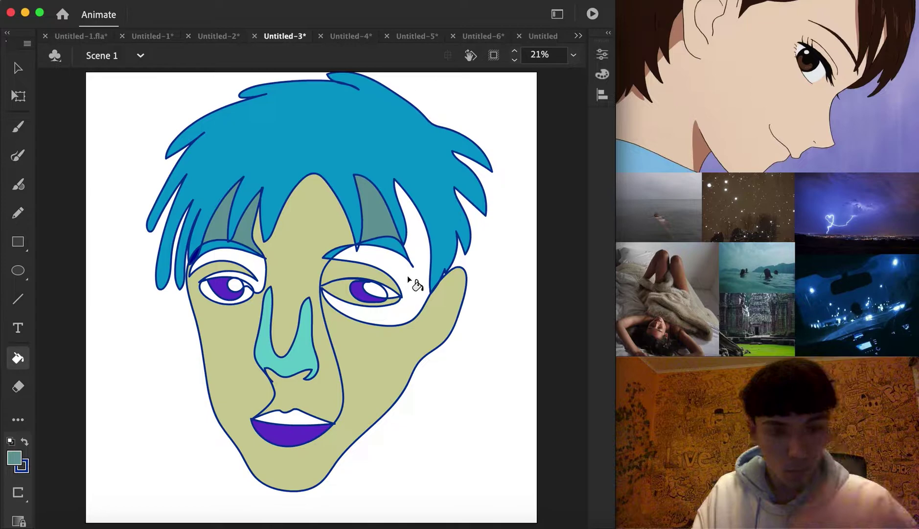
key(super+z)
key(super+z)
key(super+z)
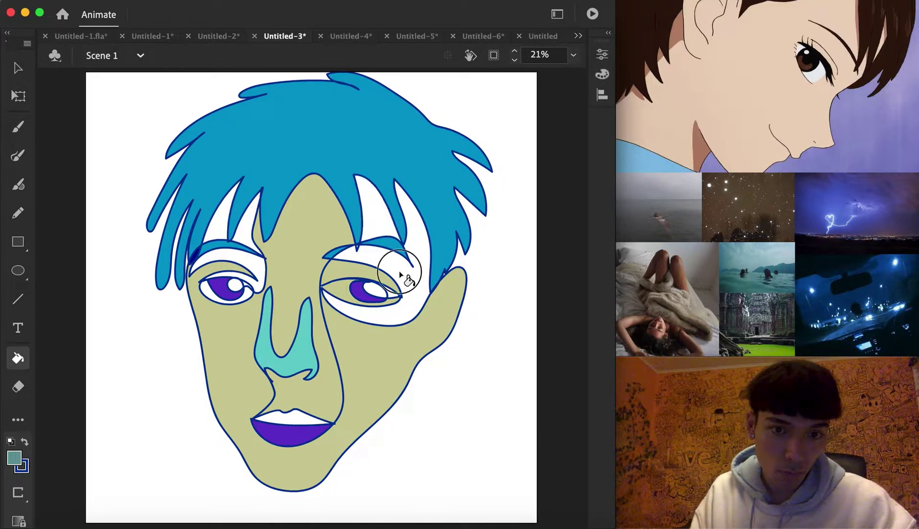
- Fill the areas around both eyes, including the viewer's-right temple and the viewer's-left upper eyelid, with muted grey-teal
click(398, 271)
click(242, 260)
click(195, 271)
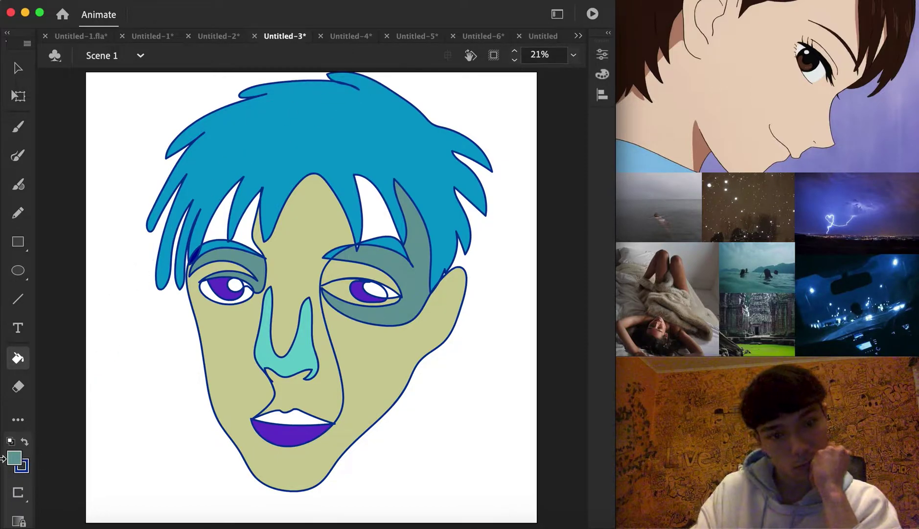
- Fill the viewer's-left forehead gaps between the fringe strands with mid grey, and the viewer's-right gap and upper lip with dark grey
click(20, 446)
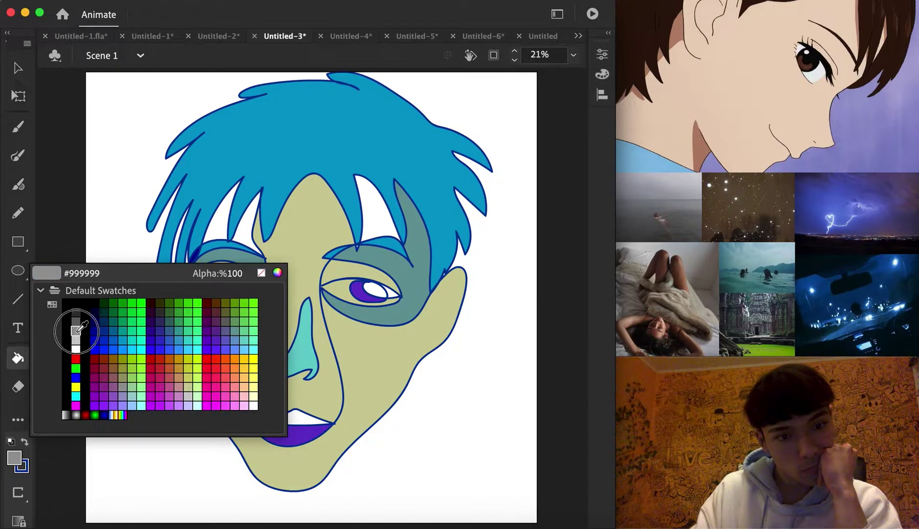
click(77, 325)
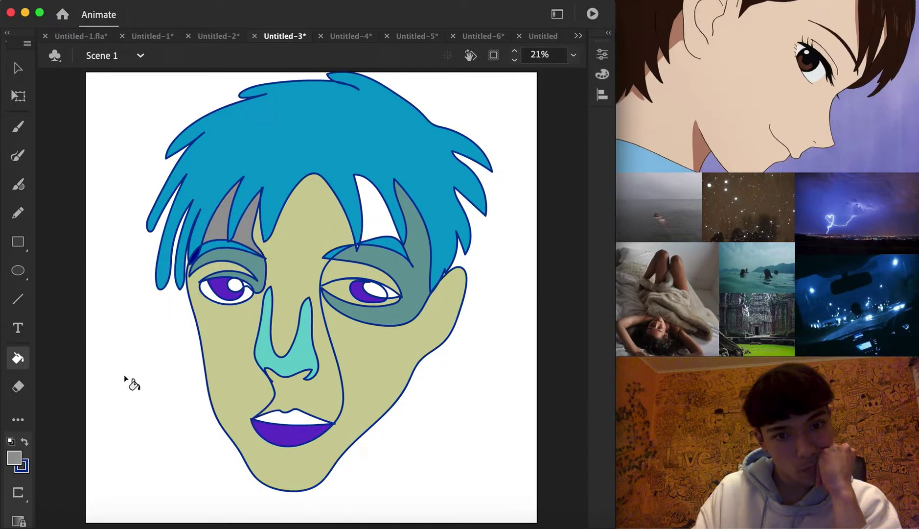
click(21, 454)
click(100, 322)
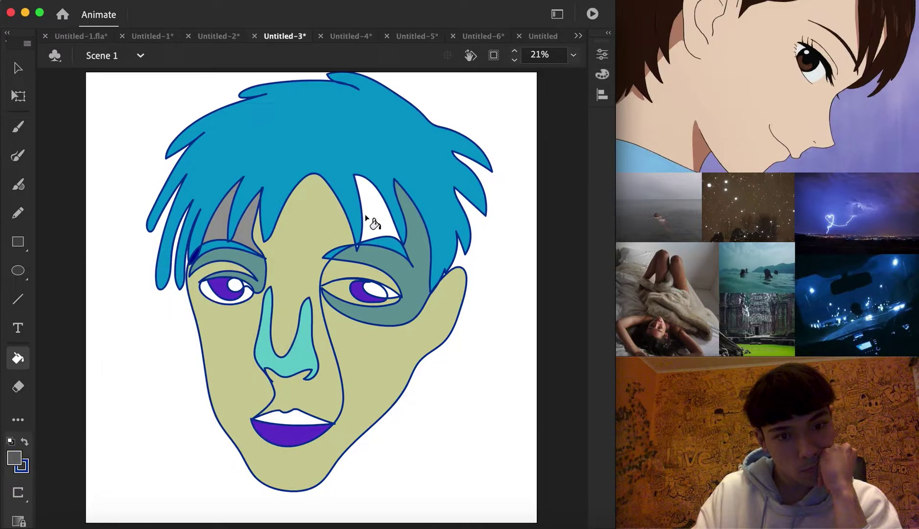
click(375, 237)
click(298, 417)
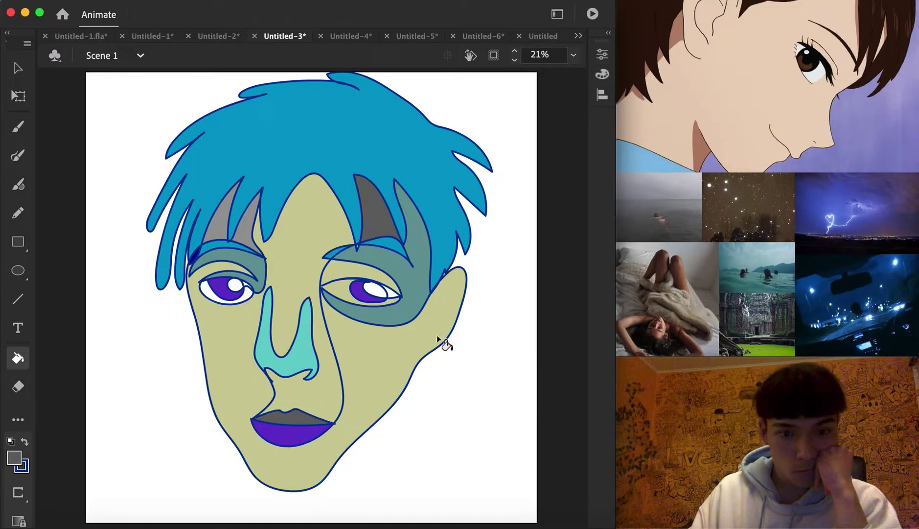
- Fill the upper lip, the white of the viewer's-left eye and the viewer's-right eye's outer corner with black
click(24, 452)
click(80, 312)
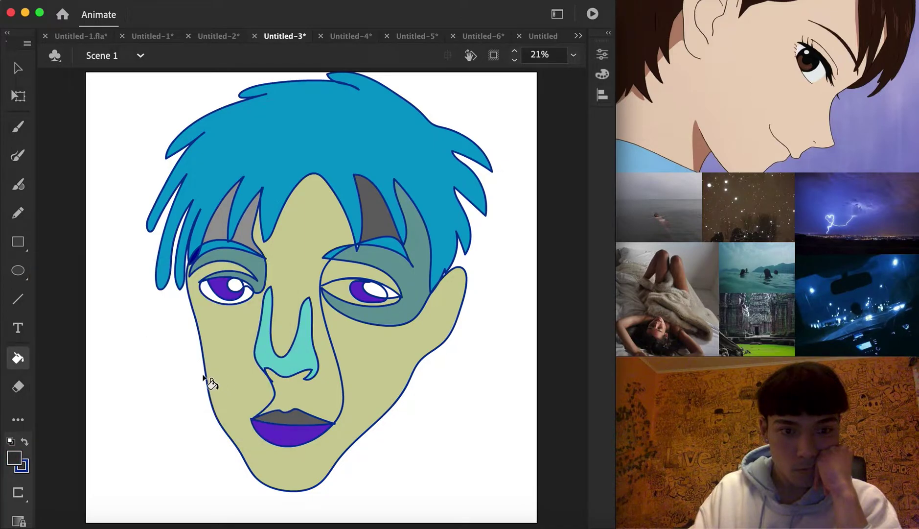
click(20, 455)
click(76, 300)
click(301, 410)
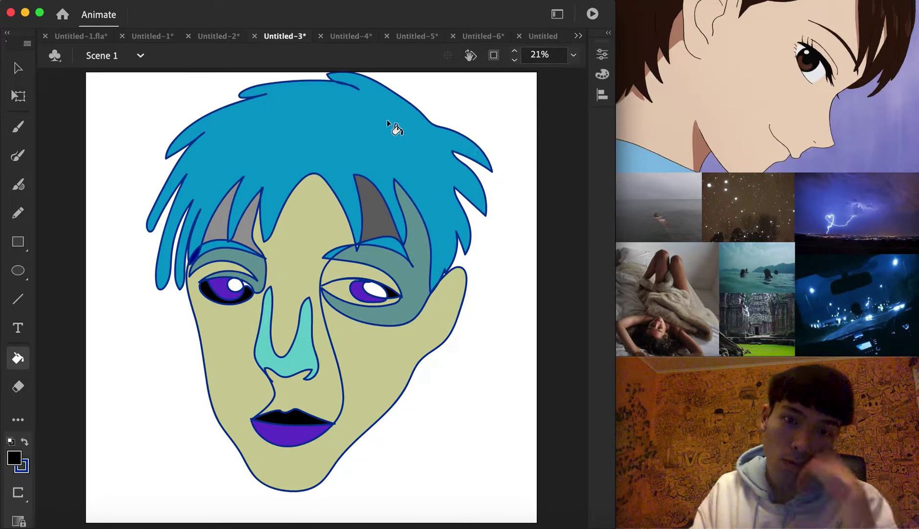
- Draw a freehand line portrait in the Untitled-4 document, with eyes, brows, nose, lips, ear, wavy hair with a fringe and a beard
click(349, 36)
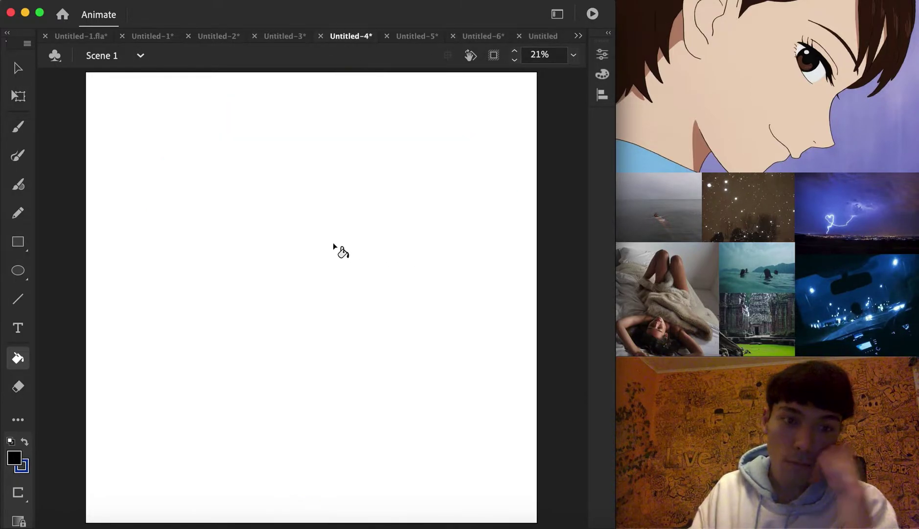
click(18, 155)
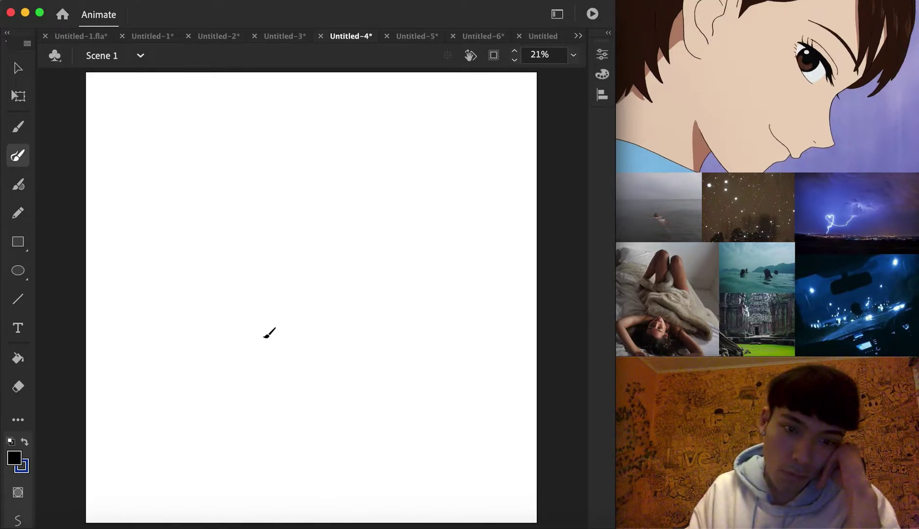
mouse_move(263, 339)
mouse_down()
mouse_move(322, 340)
mouse_move(309, 330)
mouse_move(316, 256)
mouse_move(261, 313)
mouse_move(292, 219)
mouse_move(283, 192)
mouse_move(259, 190)
mouse_move(208, 229)
mouse_move(245, 211)
mouse_move(268, 222)
mouse_move(267, 246)
mouse_move(249, 224)
mouse_move(212, 238)
mouse_move(251, 239)
mouse_move(258, 249)
mouse_move(224, 236)
mouse_move(236, 256)
mouse_move(242, 239)
mouse_move(234, 247)
mouse_move(250, 252)
mouse_move(236, 269)
mouse_move(210, 260)
mouse_move(237, 301)
mouse_move(222, 319)
mouse_move(225, 341)
mouse_move(235, 364)
mouse_move(295, 370)
mouse_move(325, 395)
mouse_move(244, 367)
mouse_move(261, 386)
mouse_move(306, 400)
mouse_move(322, 395)
mouse_move(307, 411)
mouse_move(274, 416)
mouse_move(241, 373)
mouse_move(266, 448)
mouse_move(302, 439)
mouse_move(374, 394)
mouse_move(426, 294)
mouse_move(459, 266)
mouse_move(434, 333)
mouse_move(409, 327)
mouse_move(418, 273)
mouse_move(406, 237)
mouse_move(370, 224)
mouse_move(345, 242)
mouse_move(407, 273)
mouse_up()
mouse_move(346, 258)
mouse_down()
mouse_move(374, 259)
mouse_move(395, 285)
mouse_move(359, 258)
mouse_move(353, 274)
mouse_move(376, 280)
mouse_move(379, 267)
mouse_move(369, 266)
mouse_move(380, 289)
mouse_move(365, 292)
mouse_move(351, 282)
mouse_move(385, 297)
mouse_move(376, 322)
mouse_move(390, 320)
mouse_move(375, 341)
mouse_move(377, 382)
mouse_move(362, 404)
mouse_move(266, 435)
mouse_move(217, 350)
mouse_move(210, 270)
mouse_move(199, 309)
mouse_move(206, 376)
mouse_move(231, 470)
mouse_move(252, 489)
mouse_move(315, 483)
mouse_move(353, 461)
mouse_move(380, 428)
mouse_move(398, 397)
mouse_move(437, 201)
mouse_move(423, 173)
mouse_move(427, 209)
mouse_move(408, 252)
mouse_move(401, 186)
mouse_move(377, 172)
mouse_move(367, 224)
mouse_move(359, 170)
mouse_move(302, 150)
mouse_move(262, 194)
mouse_move(279, 140)
mouse_move(245, 170)
mouse_move(217, 228)
mouse_move(206, 224)
mouse_move(239, 142)
mouse_move(196, 217)
mouse_up()
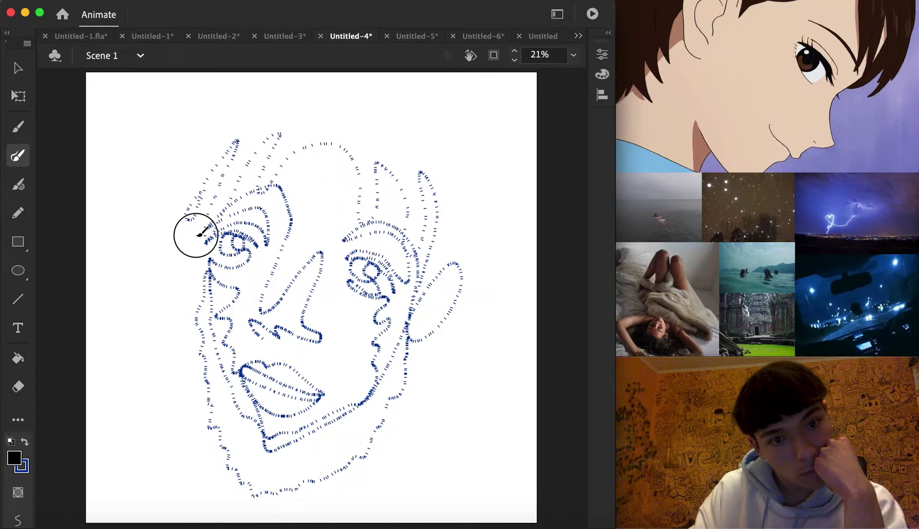
mouse_move(204, 266)
mouse_down()
mouse_move(201, 147)
mouse_move(230, 113)
mouse_move(213, 107)
mouse_move(249, 86)
mouse_move(256, 59)
mouse_move(343, 41)
mouse_move(406, 45)
mouse_move(485, 108)
mouse_move(474, 150)
mouse_move(480, 242)
mouse_up()
drag(431, 398, 408, 414)
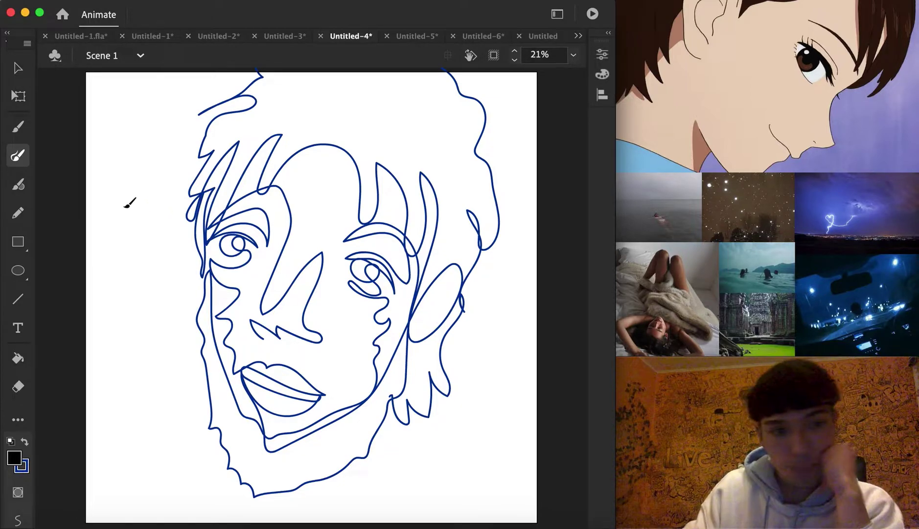
- Select the whole portrait, scale it down slightly and reposition it so all the hair fits on the stage
click(27, 61)
mouse_move(139, 506)
mouse_down()
mouse_move(209, 359)
mouse_move(492, 69)
mouse_move(510, 36)
mouse_up()
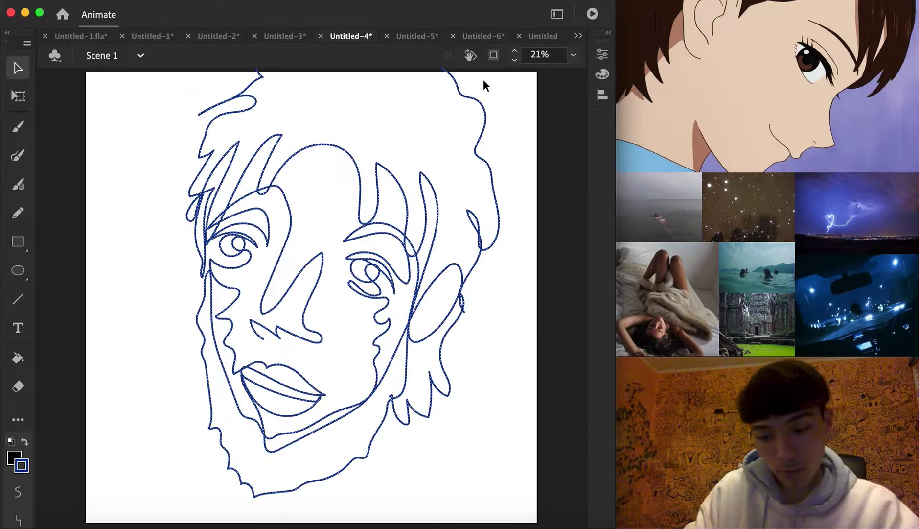
right_click(478, 150)
click(678, 394)
drag(492, 486, 482, 472)
drag(398, 250, 384, 270)
click(452, 212)
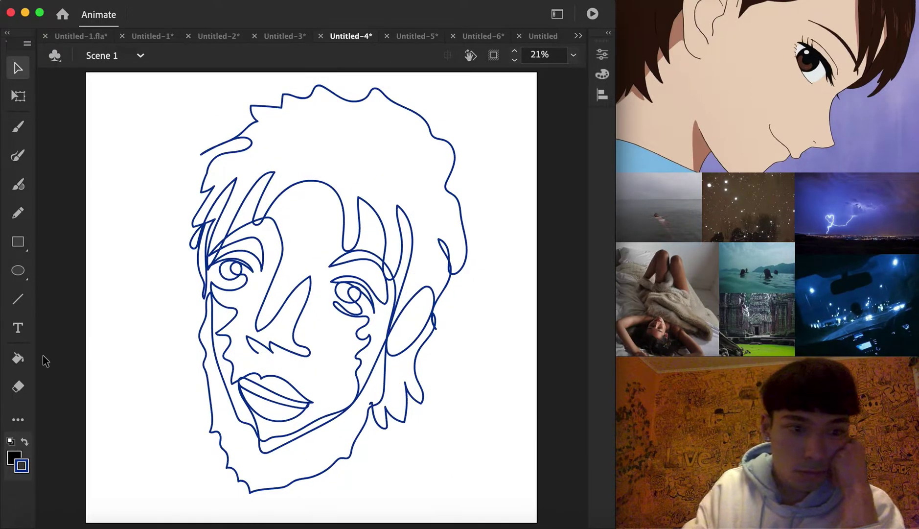
- Fill the hair and beard with black and the central area of the face with dark blue
click(17, 358)
click(338, 172)
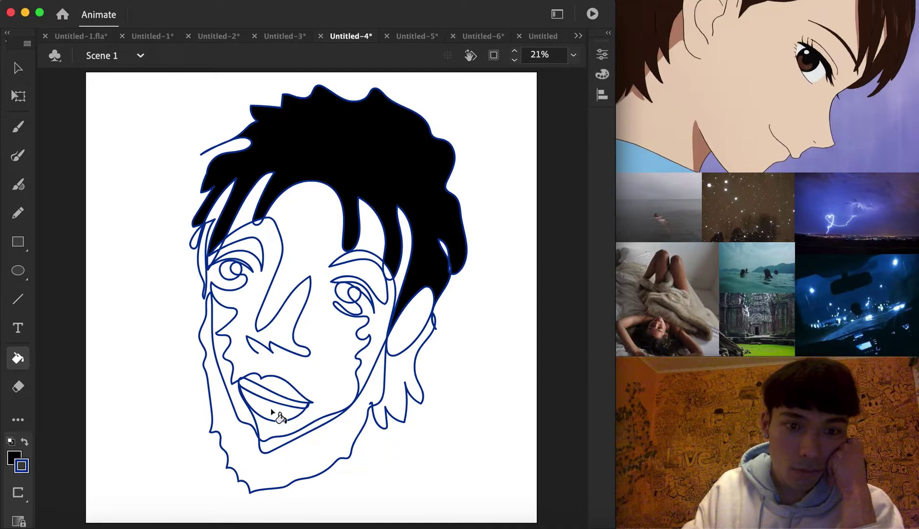
click(247, 466)
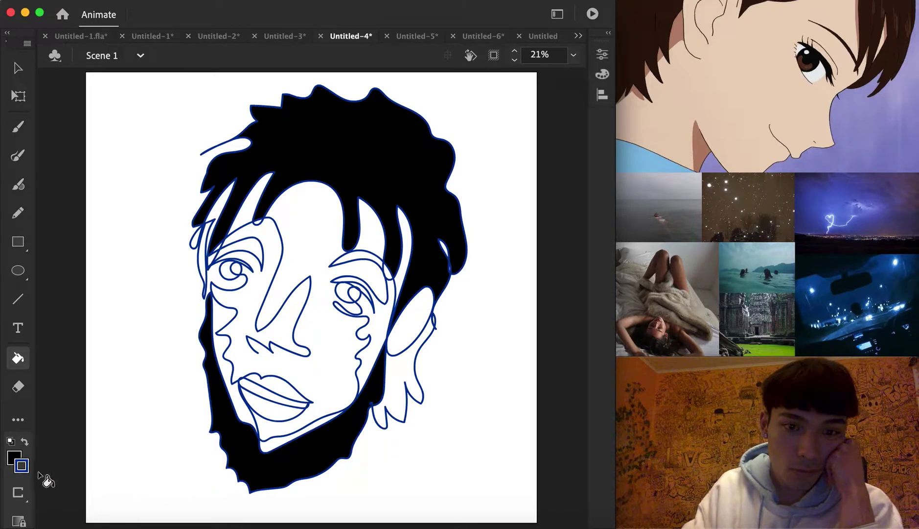
click(15, 460)
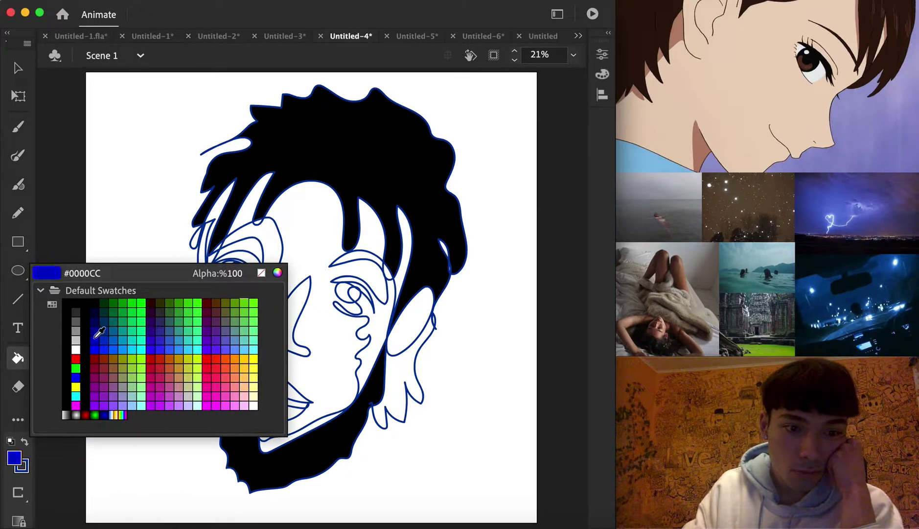
click(103, 326)
click(319, 312)
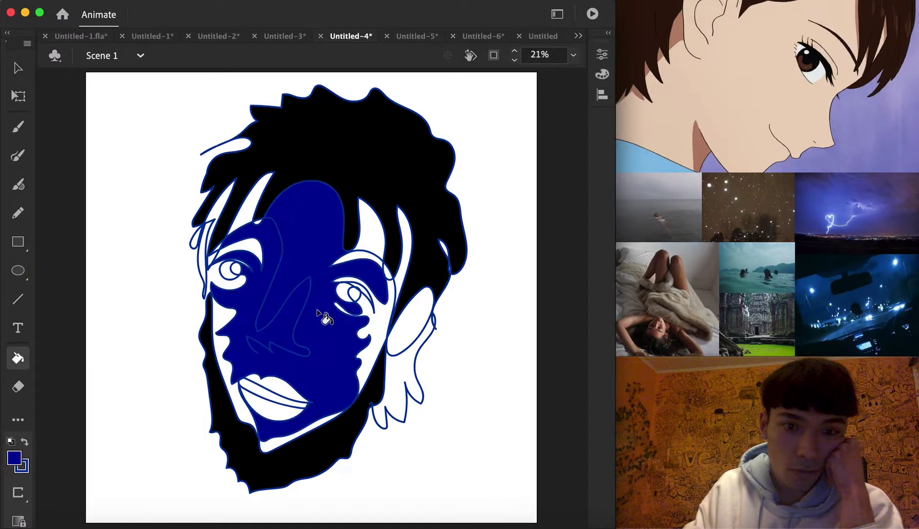
- Fill the brows, irises and lips with pale yellow (#FFFFCC) and both outer sides of the face with the rainbow gradient
click(14, 459)
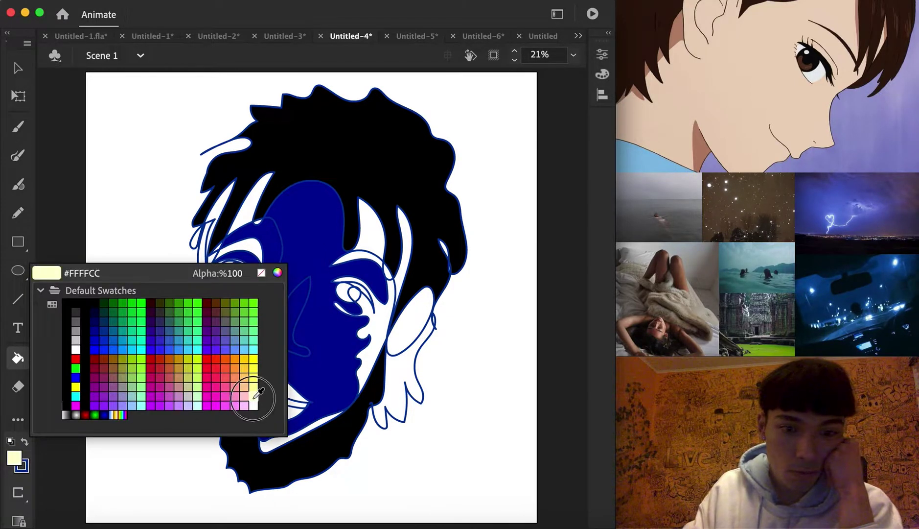
click(250, 386)
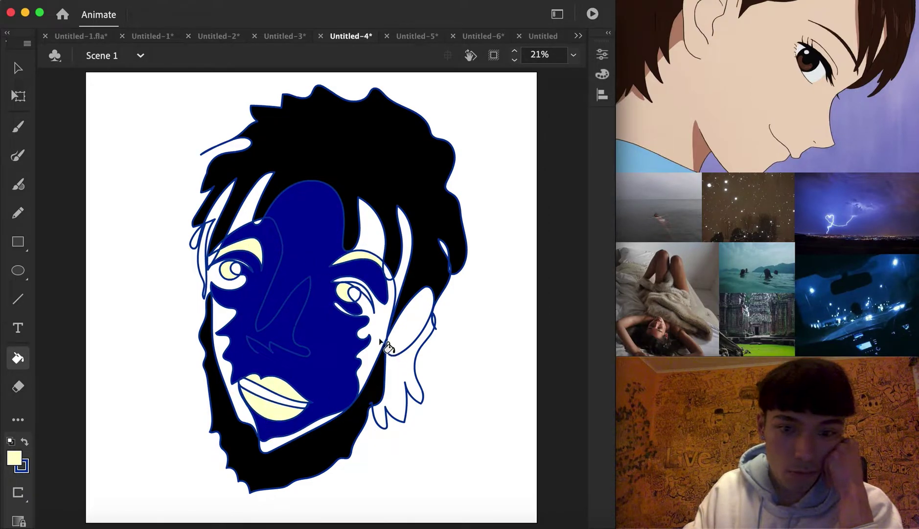
click(14, 458)
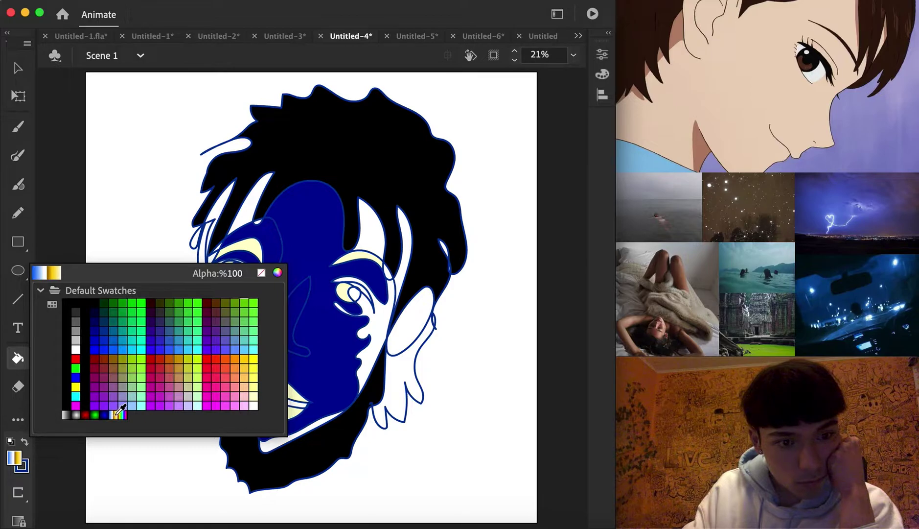
click(119, 414)
click(233, 366)
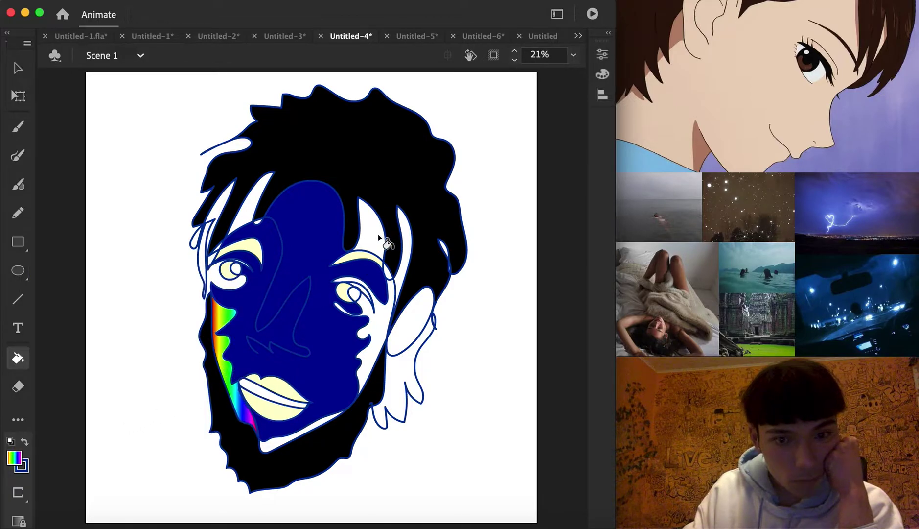
click(387, 300)
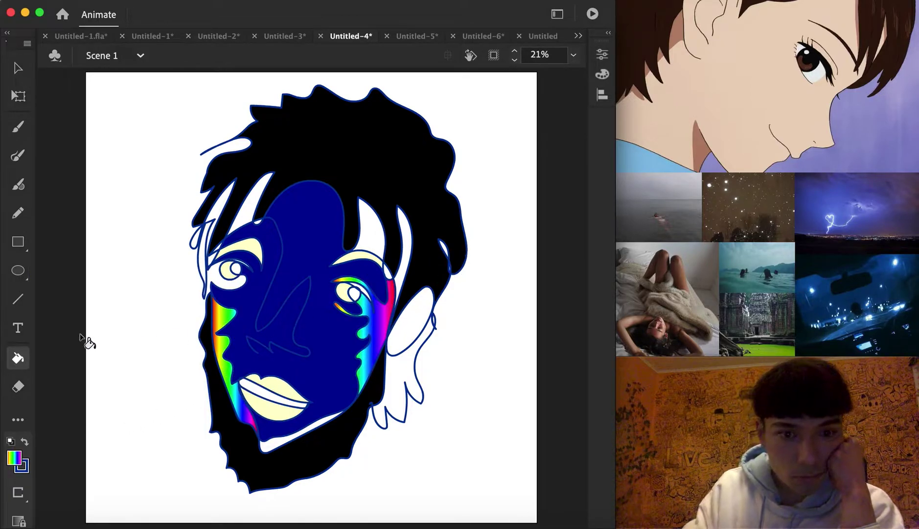
- Fill the skin gaps between the fringe strands on the forehead with a medium blue
click(16, 455)
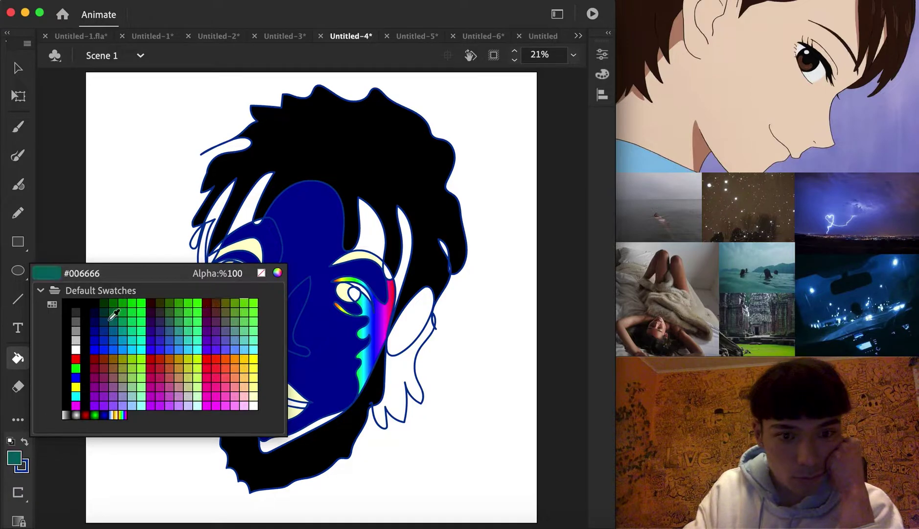
click(104, 332)
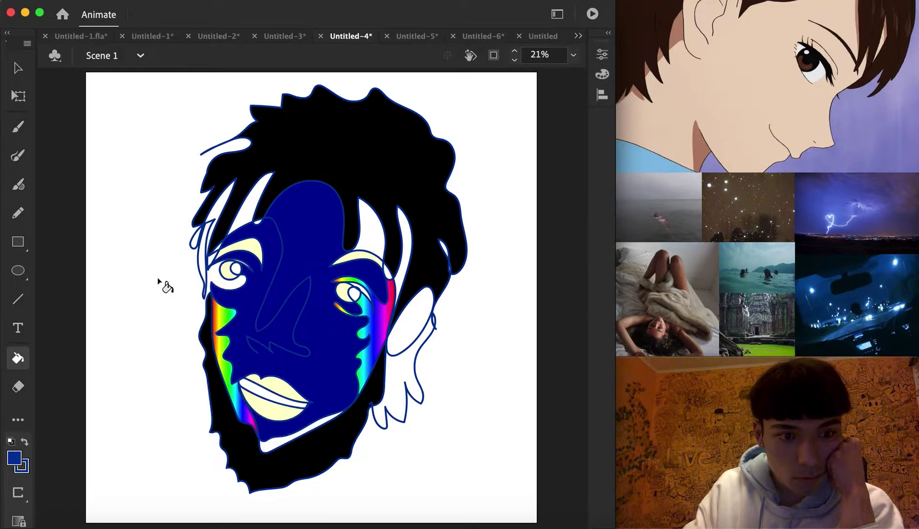
click(246, 211)
click(402, 273)
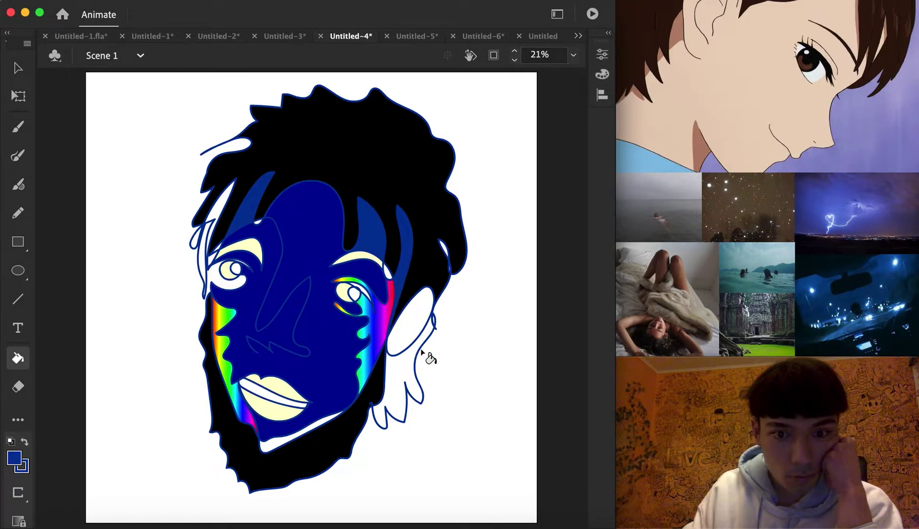
- Fill the hair behind the ear and the thin strip along the jaw with very dark navy
click(13, 457)
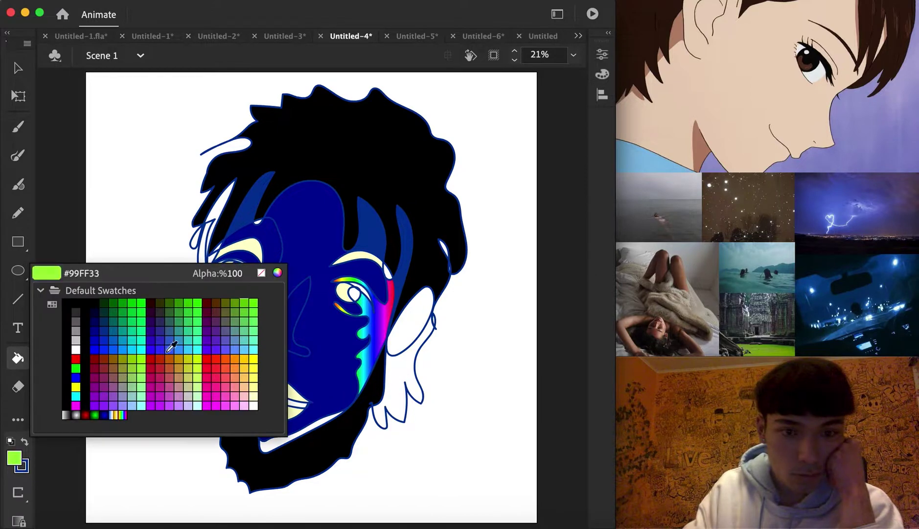
click(96, 311)
click(382, 392)
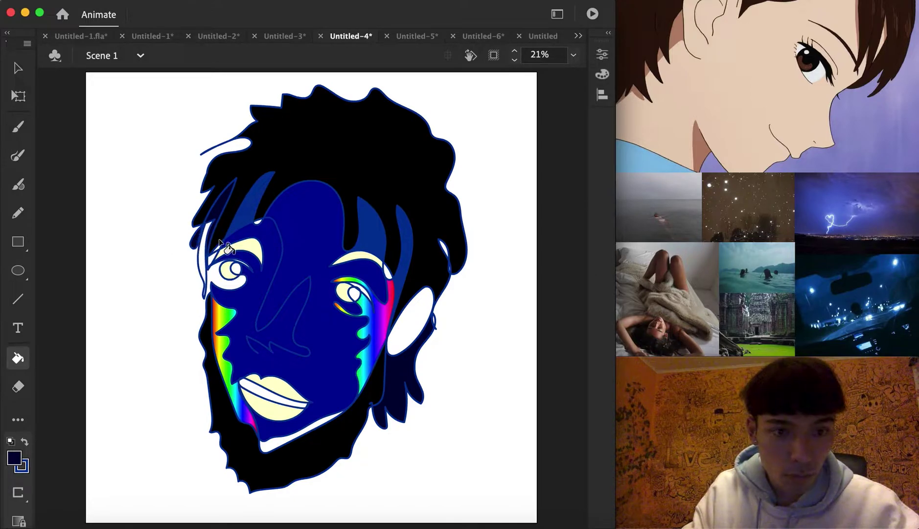
click(282, 441)
- Fill the sideburn strand by the viewer's-left temple and the gap between the lips with black
click(14, 458)
click(288, 208)
click(203, 254)
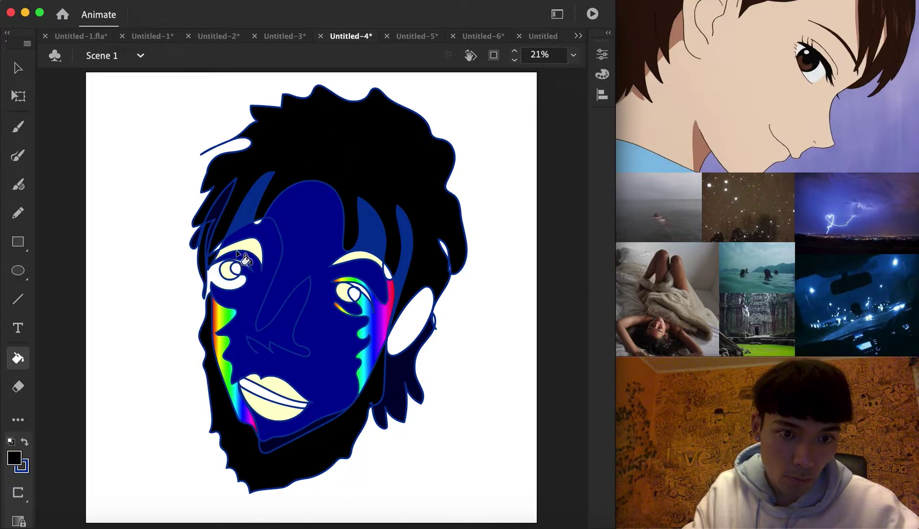
click(266, 394)
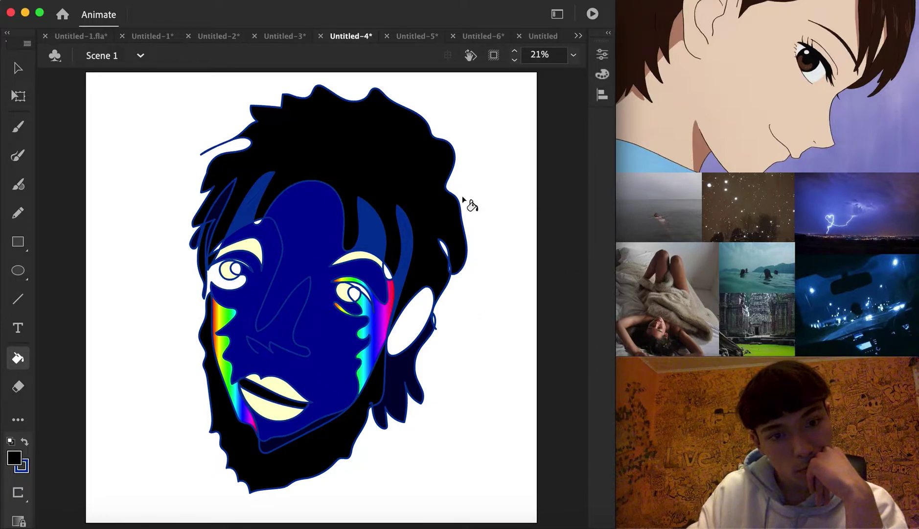
- Fill the viewer's-left under-eye area, the eyelid slivers and the small gaps beside the brows with light blue
key(v)
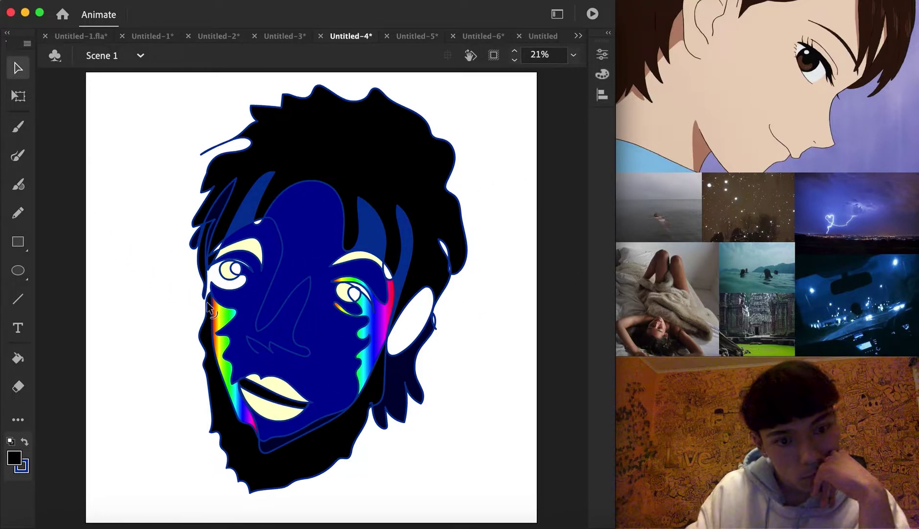
click(18, 454)
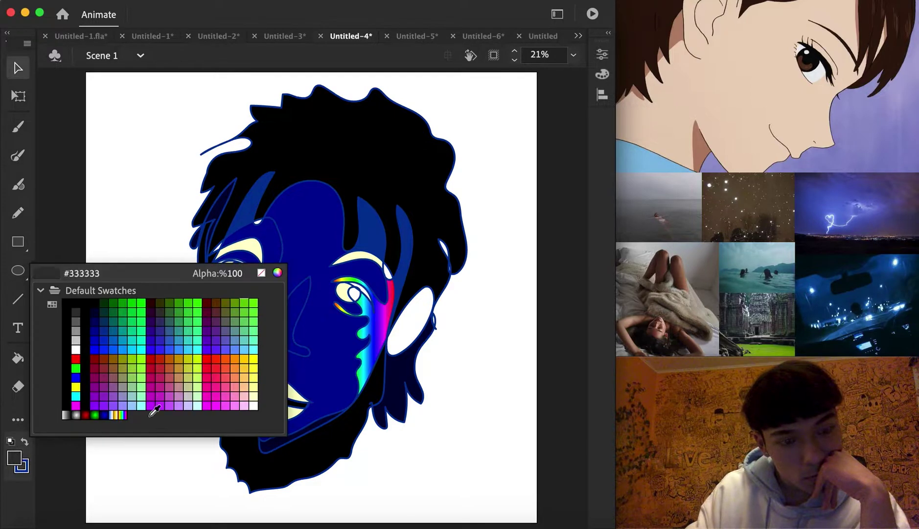
click(135, 403)
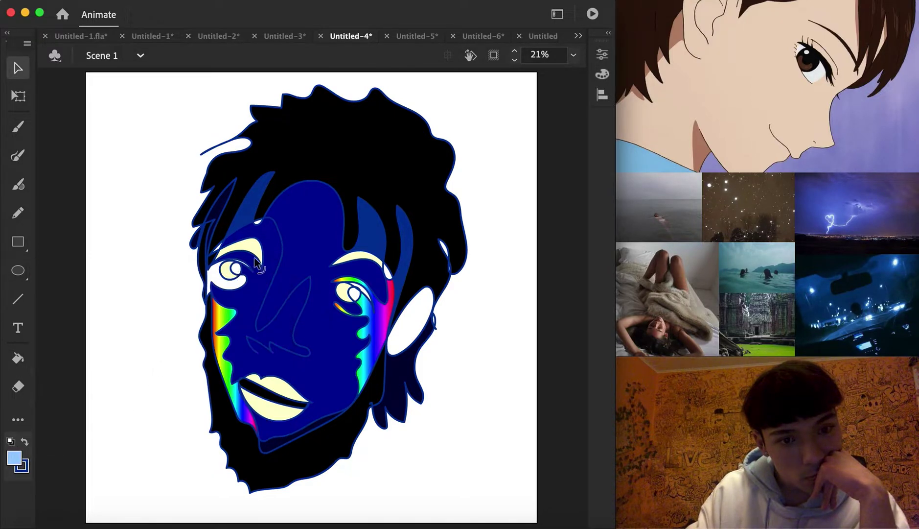
click(226, 273)
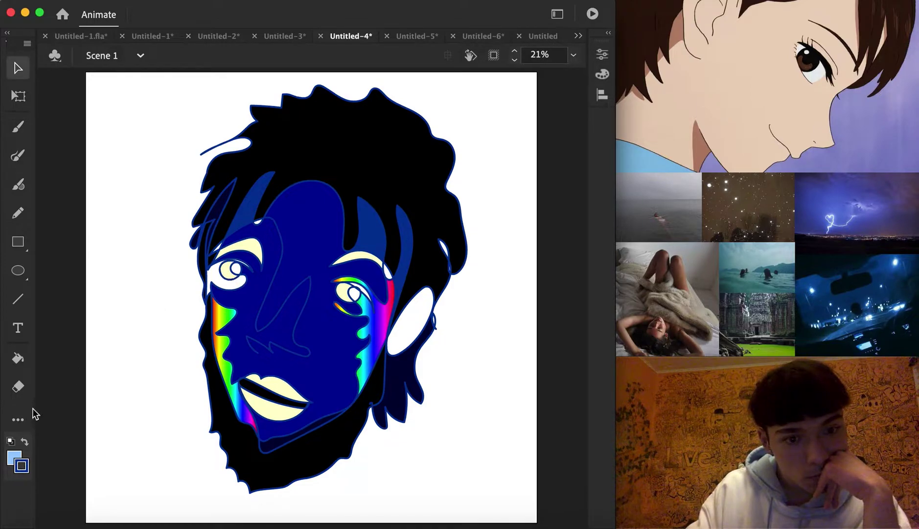
click(18, 358)
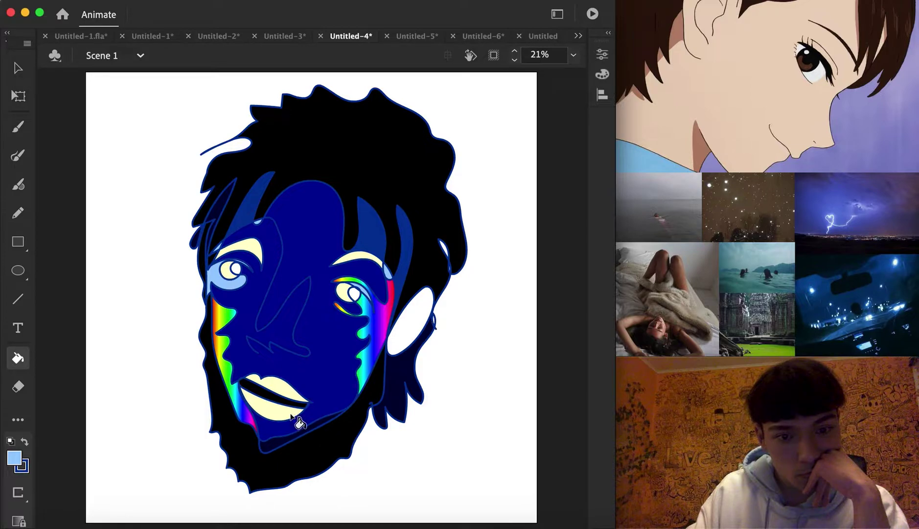
- At 100% zoom, brush a small star between the brows with a pale yellow stroke
click(574, 55)
click(601, 169)
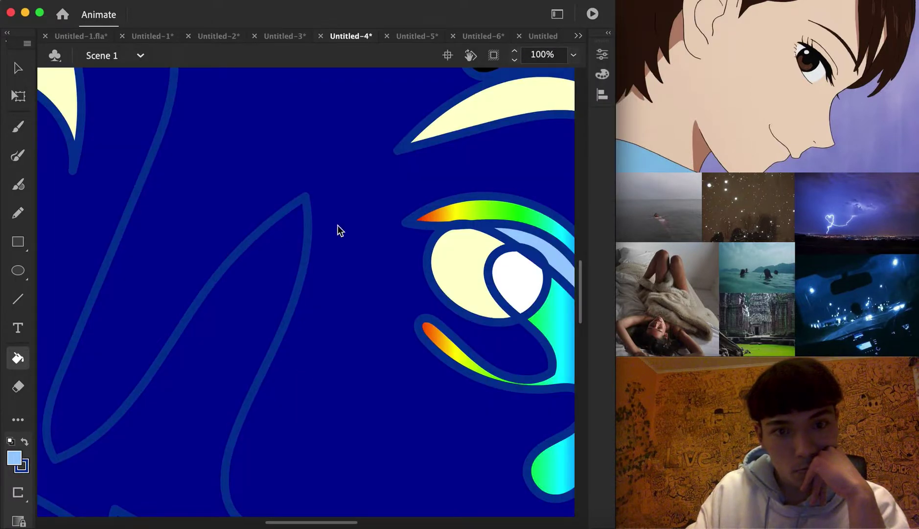
click(18, 155)
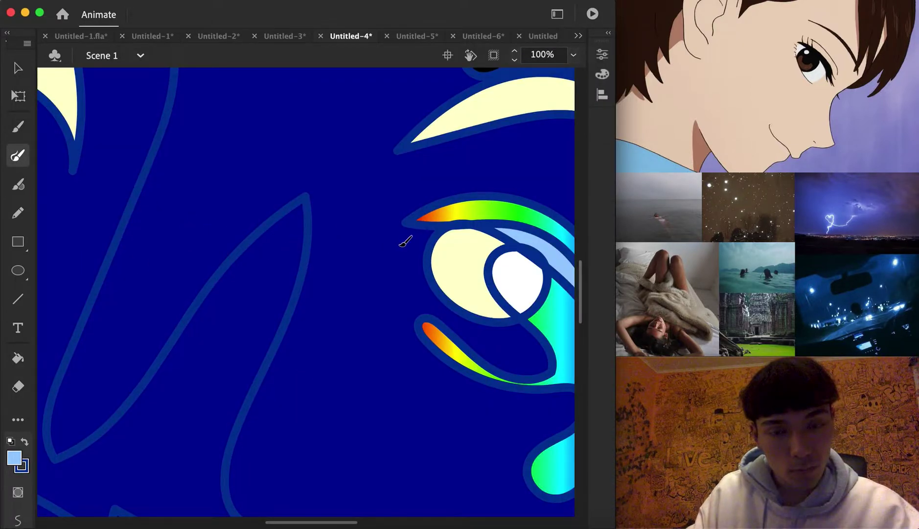
scroll(396, 242, up, 5)
scroll(397, 242, left, 4)
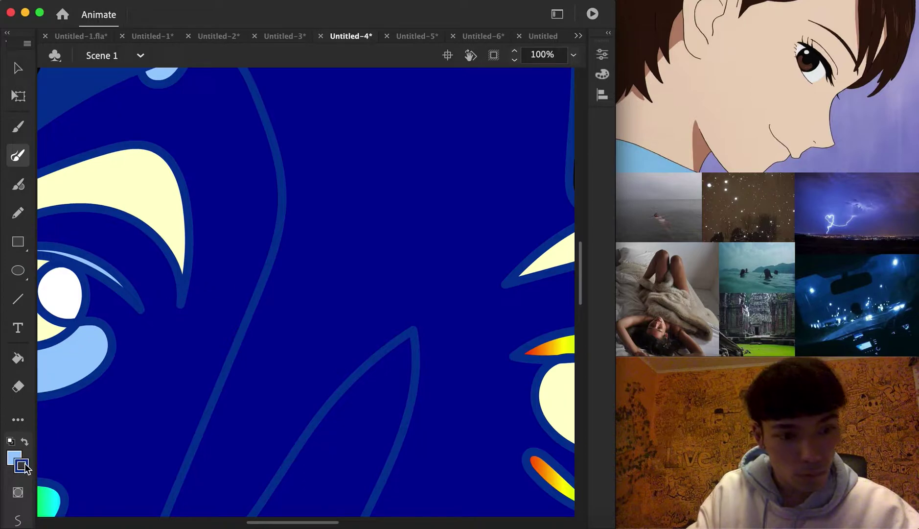
click(23, 468)
click(265, 385)
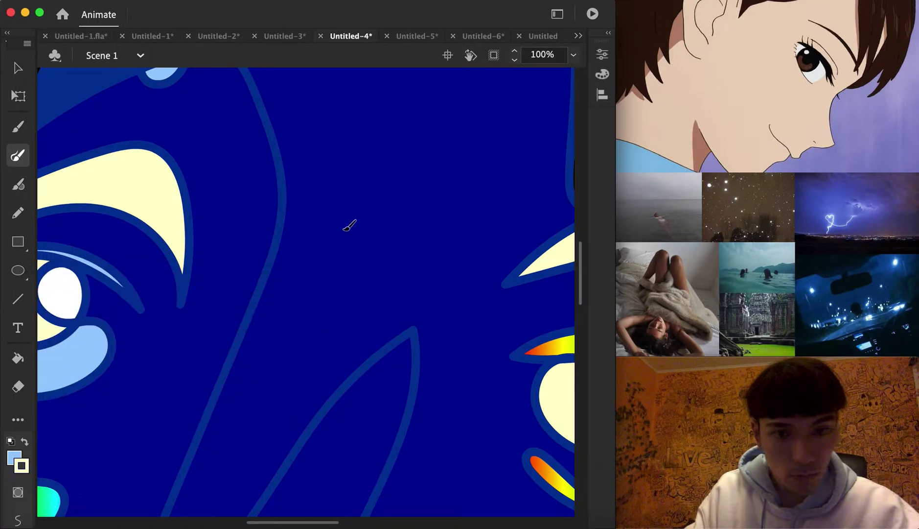
mouse_move(341, 229)
mouse_down()
mouse_move(366, 199)
mouse_move(341, 205)
mouse_move(362, 208)
mouse_up()
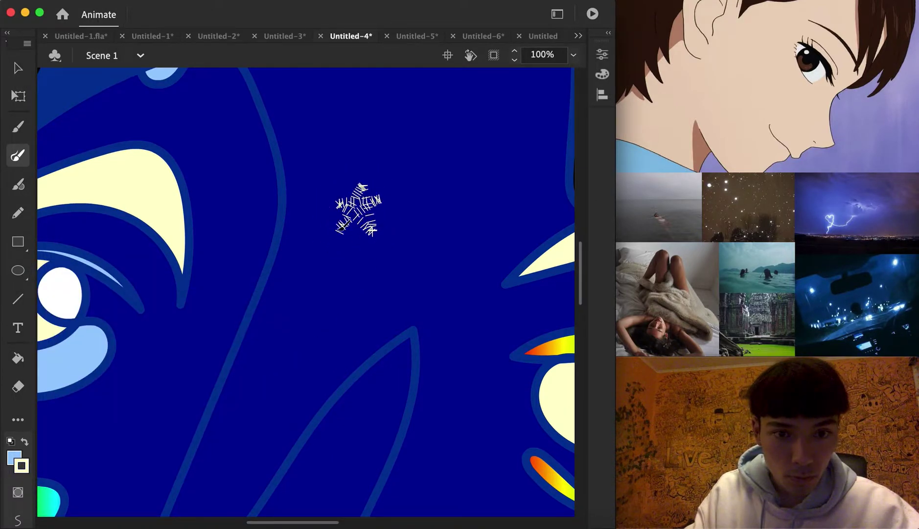
- Brush large wavy closed outlines in pale yellow across the black hair above the forehead
scroll(386, 205, up, 10)
scroll(365, 212, up, 5)
scroll(303, 225, left, 2)
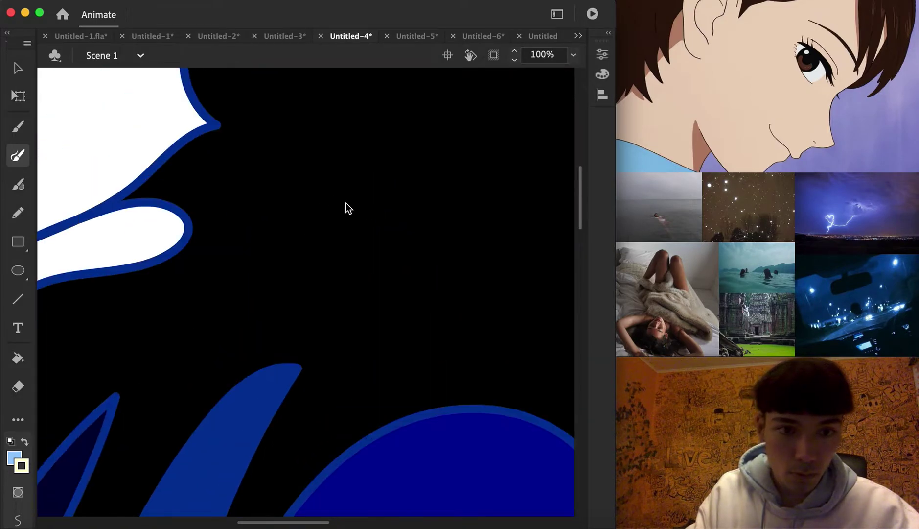
mouse_move(124, 301)
mouse_down()
mouse_move(176, 279)
mouse_move(234, 198)
mouse_move(215, 175)
mouse_move(310, 138)
mouse_move(279, 192)
mouse_move(362, 156)
mouse_move(467, 197)
mouse_move(526, 281)
mouse_move(520, 305)
mouse_move(431, 269)
mouse_move(370, 211)
mouse_move(345, 279)
mouse_move(420, 355)
mouse_move(344, 384)
mouse_move(329, 323)
mouse_move(253, 291)
mouse_move(269, 230)
mouse_move(201, 326)
mouse_move(123, 331)
mouse_move(125, 309)
mouse_up()
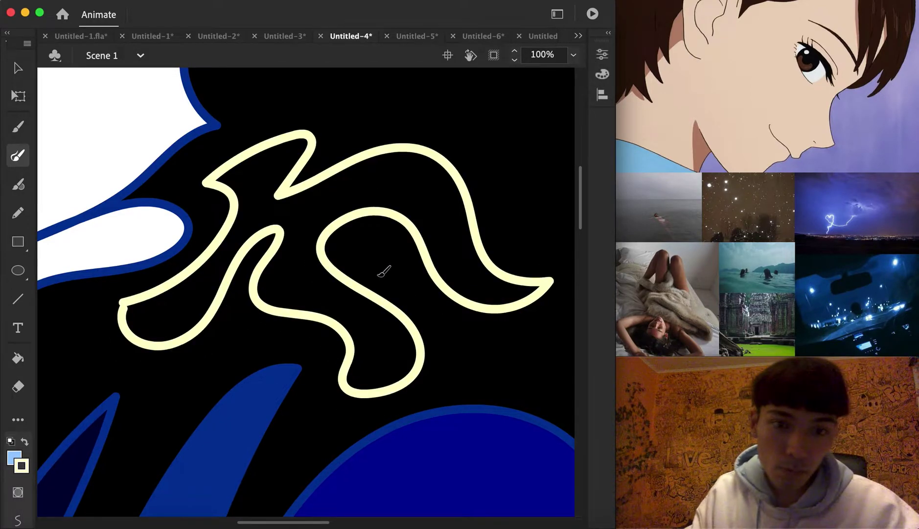
drag(382, 267, 370, 281)
mouse_move(301, 237)
mouse_down()
mouse_move(344, 195)
mouse_move(312, 150)
mouse_move(374, 172)
mouse_move(335, 247)
mouse_move(363, 242)
mouse_move(442, 185)
mouse_move(404, 103)
mouse_move(479, 156)
mouse_move(422, 275)
mouse_move(447, 287)
mouse_move(504, 348)
mouse_move(552, 375)
mouse_move(499, 394)
mouse_move(466, 327)
mouse_move(472, 454)
mouse_move(534, 470)
mouse_move(446, 463)
mouse_move(448, 405)
mouse_move(420, 449)
mouse_move(364, 438)
mouse_move(343, 417)
mouse_move(324, 369)
mouse_move(264, 329)
mouse_move(258, 310)
mouse_move(256, 379)
mouse_move(281, 368)
mouse_move(304, 421)
mouse_move(337, 443)
mouse_up()
- Continue the pale yellow outlines over the viewer's-right side of the hair with a pointed curl and long wavy strands
scroll(466, 382, down, 2)
scroll(427, 373, right, 5)
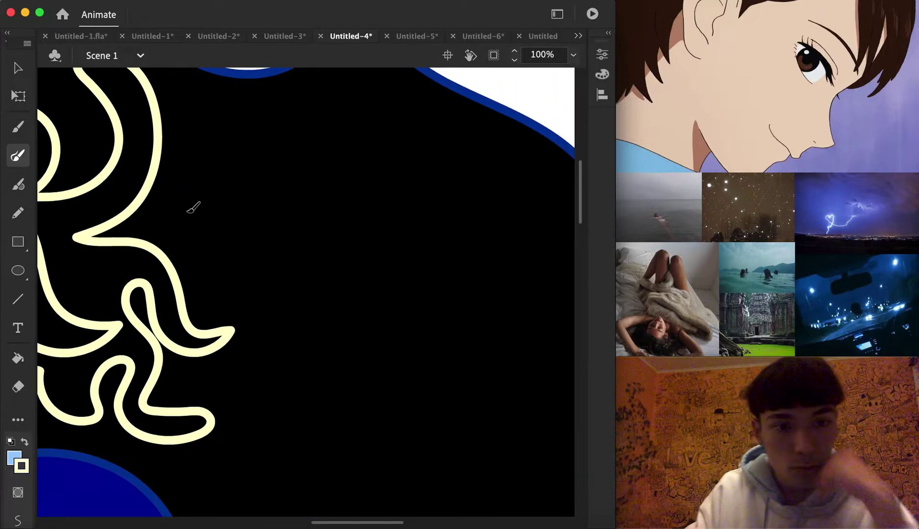
mouse_move(165, 135)
mouse_down()
mouse_move(164, 156)
mouse_move(235, 174)
mouse_move(200, 247)
mouse_move(235, 328)
mouse_up()
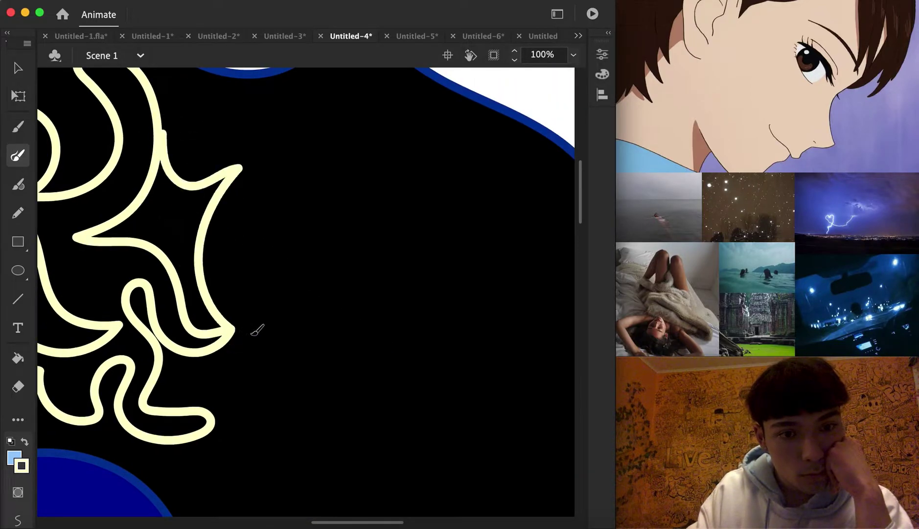
mouse_move(231, 278)
mouse_down()
mouse_move(286, 174)
mouse_move(313, 301)
mouse_move(239, 221)
mouse_move(340, 226)
mouse_move(235, 278)
mouse_move(262, 298)
mouse_move(285, 391)
mouse_move(374, 394)
mouse_move(371, 292)
mouse_move(409, 247)
mouse_move(482, 315)
mouse_move(393, 458)
mouse_move(259, 417)
mouse_move(257, 326)
mouse_move(235, 279)
mouse_up()
scroll(382, 279, down, 10)
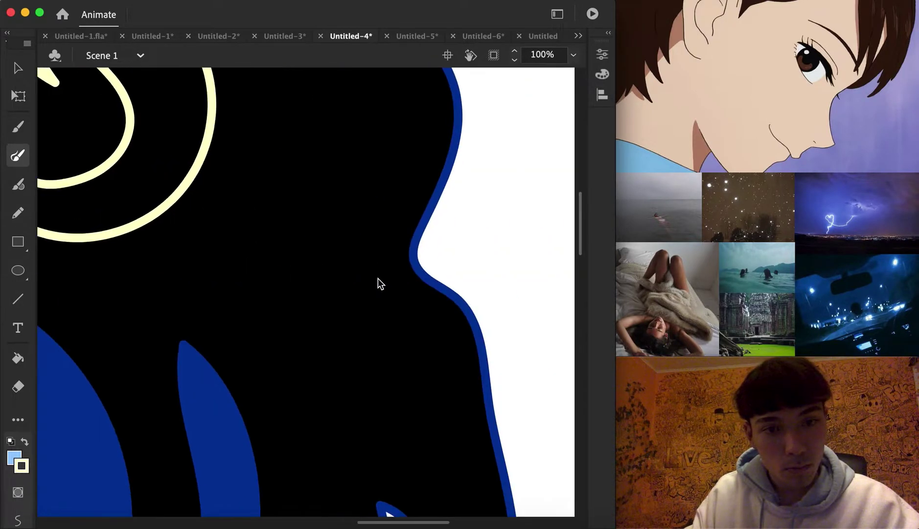
mouse_move(271, 109)
mouse_down()
mouse_move(162, 277)
mouse_move(251, 283)
mouse_move(284, 334)
mouse_move(295, 483)
mouse_move(378, 445)
mouse_move(318, 414)
mouse_move(304, 305)
mouse_move(267, 291)
mouse_move(262, 221)
mouse_move(304, 173)
mouse_move(301, 116)
mouse_move(373, 139)
mouse_move(334, 227)
mouse_move(355, 281)
mouse_move(404, 334)
mouse_move(442, 446)
mouse_move(438, 320)
mouse_move(393, 261)
mouse_move(414, 213)
mouse_move(380, 177)
mouse_move(413, 158)
mouse_move(424, 136)
mouse_move(394, 97)
mouse_move(353, 91)
mouse_move(316, 110)
mouse_move(268, 104)
mouse_up()
drag(329, 180, 330, 183)
- Brush a small triangular mark on the viewer's-right cheek and a long wavy closed shape beside the inner corner of that eye
scroll(346, 291, down, 10)
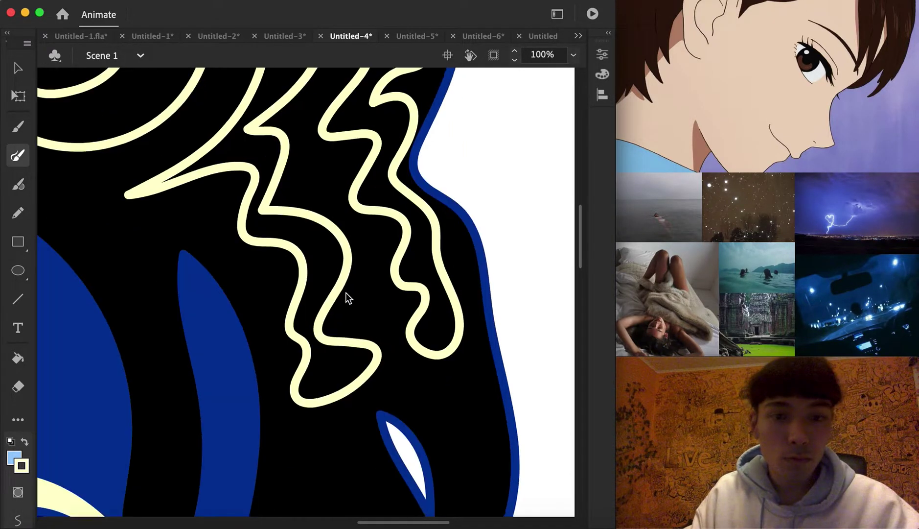
scroll(250, 307, down, 2)
scroll(250, 307, left, 1)
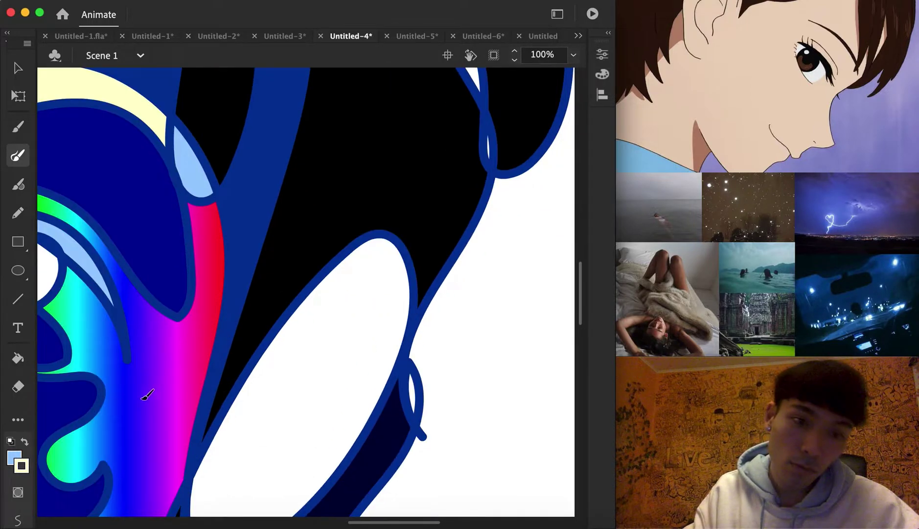
mouse_move(164, 376)
mouse_down()
mouse_move(175, 395)
mouse_move(138, 420)
mouse_up()
scroll(278, 313, left, 6)
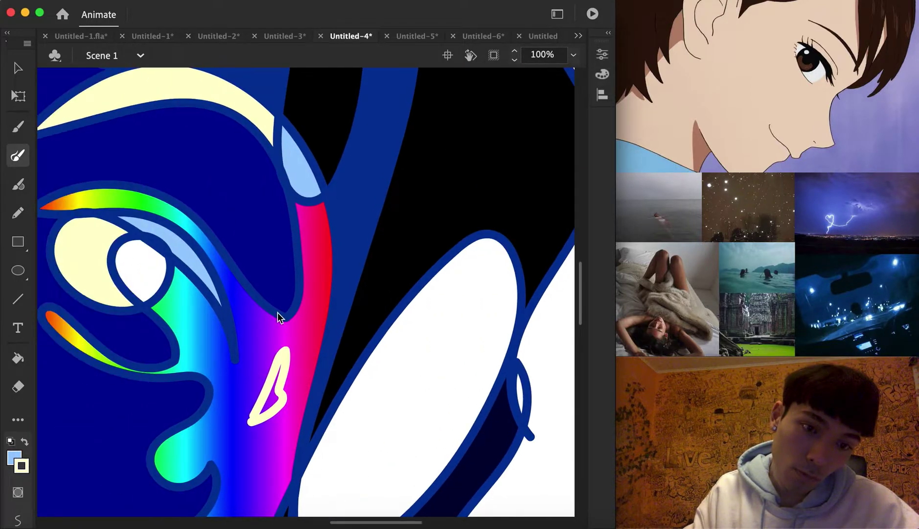
scroll(260, 303, down, 1)
scroll(260, 303, left, 2)
mouse_move(342, 179)
mouse_down()
mouse_move(303, 255)
mouse_move(337, 341)
mouse_move(388, 438)
mouse_move(463, 447)
mouse_move(385, 390)
mouse_move(370, 304)
mouse_move(332, 230)
mouse_move(344, 182)
mouse_up()
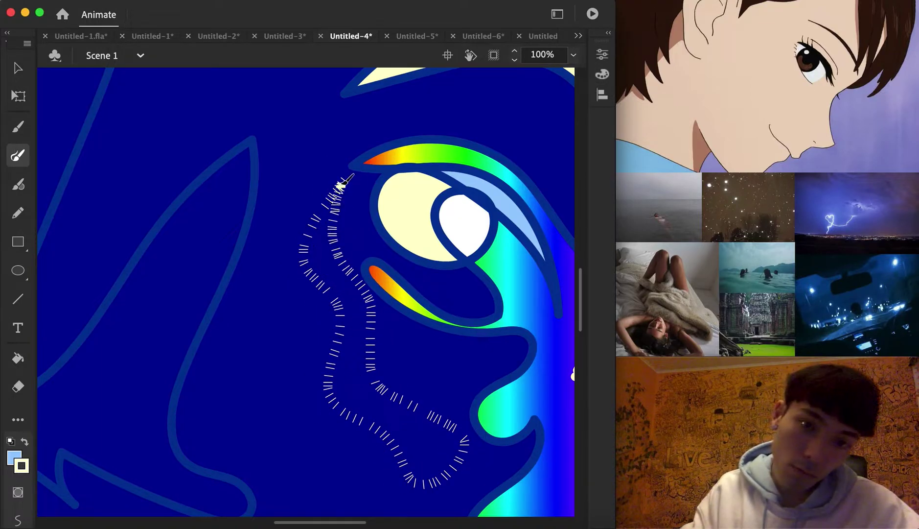
- Brush two short pale yellow curves between the nose and the upper lip, undoing the longer curve drawn beneath them
scroll(331, 256, left, 1)
scroll(331, 255, left, 4)
scroll(308, 277, down, 4)
scroll(308, 276, left, 3)
scroll(315, 277, left, 1)
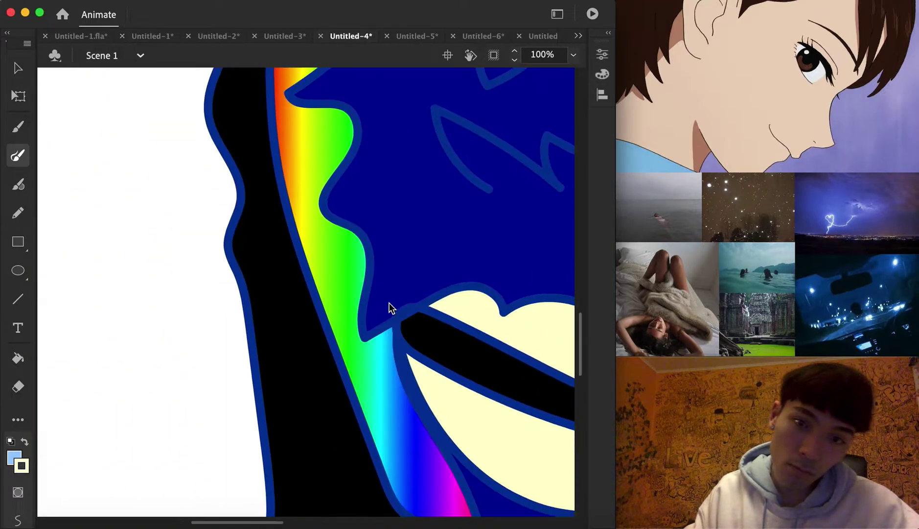
scroll(389, 303, right, 3)
scroll(345, 279, right, 3)
mouse_move(266, 200)
mouse_down()
mouse_move(312, 248)
mouse_move(416, 257)
mouse_up()
mouse_move(159, 213)
mouse_down()
mouse_move(328, 312)
mouse_move(492, 275)
mouse_up()
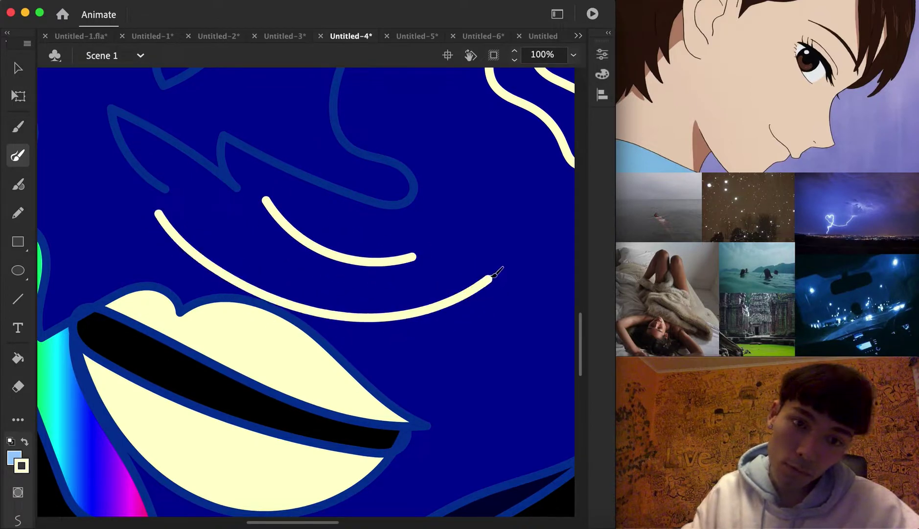
scroll(411, 298, right, 2)
key(super+z)
scroll(196, 252, left, 3)
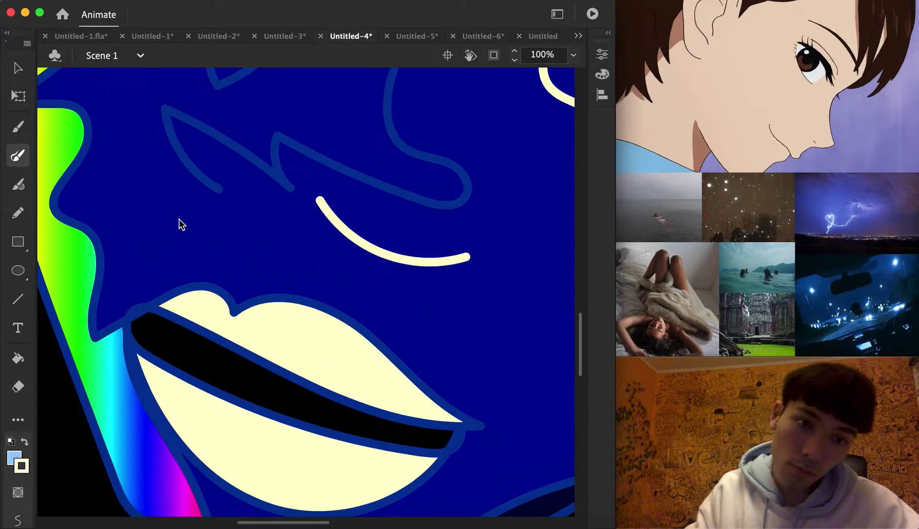
drag(173, 178, 272, 222)
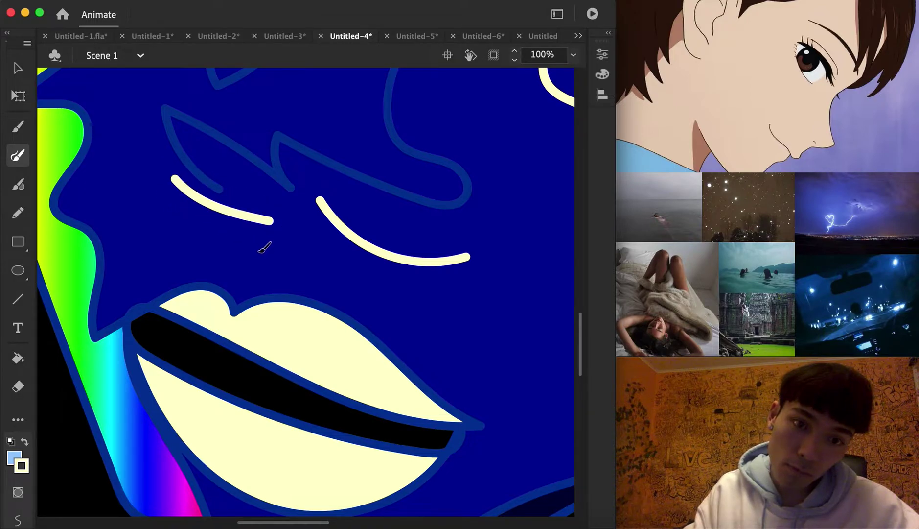
- Brush a short hooked pale yellow line down from the viewer's-left nose curve toward the upper lip, replacing a longer attempt
drag(268, 260, 289, 290)
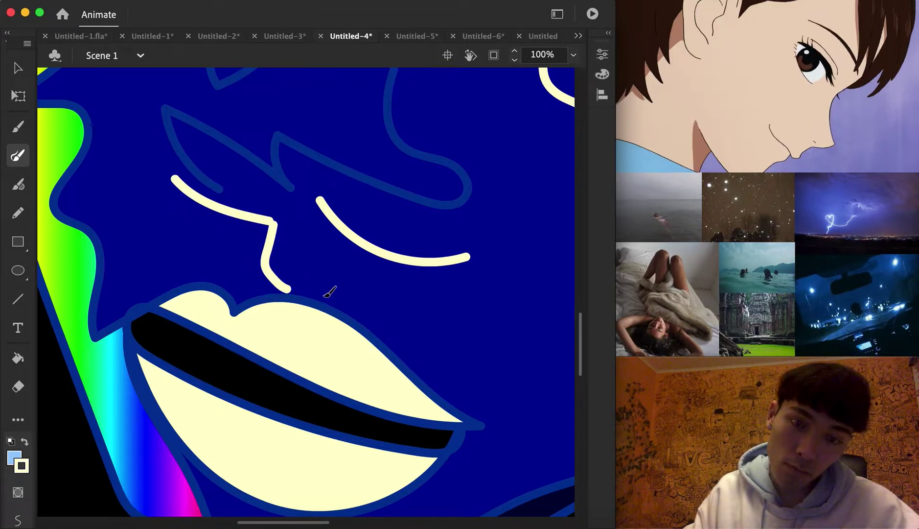
key(super+z)
mouse_move(272, 221)
mouse_down()
mouse_move(267, 250)
mouse_move(282, 268)
mouse_up()
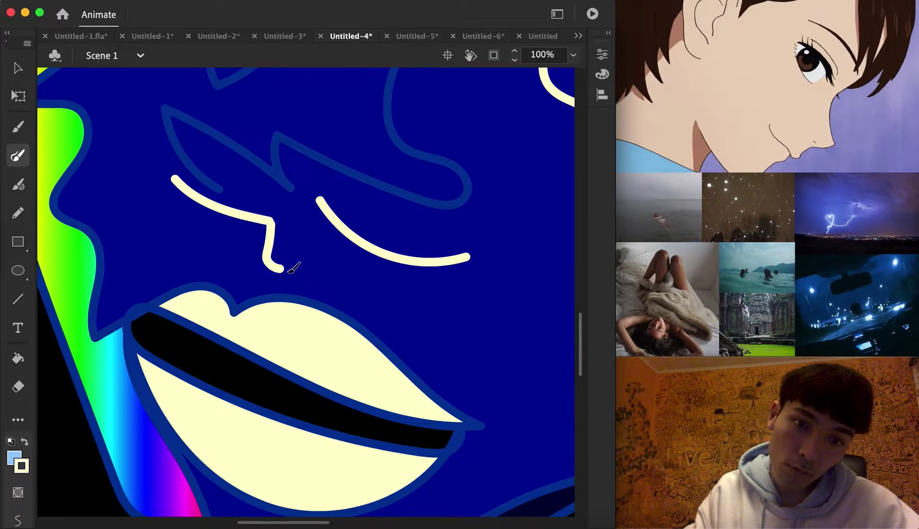
- Brush small pale yellow stars with trailing straight lines over the viewer's-left side of the black hair
scroll(346, 235, up, 10)
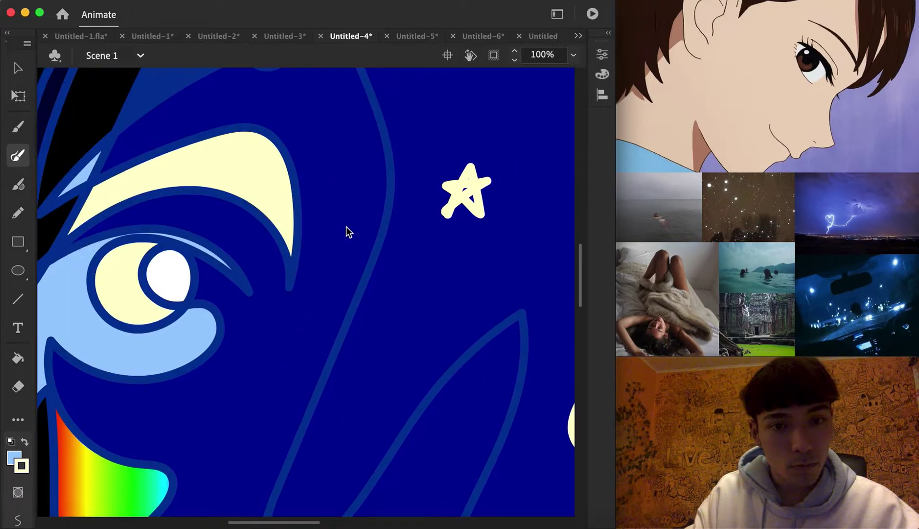
scroll(343, 221, up, 5)
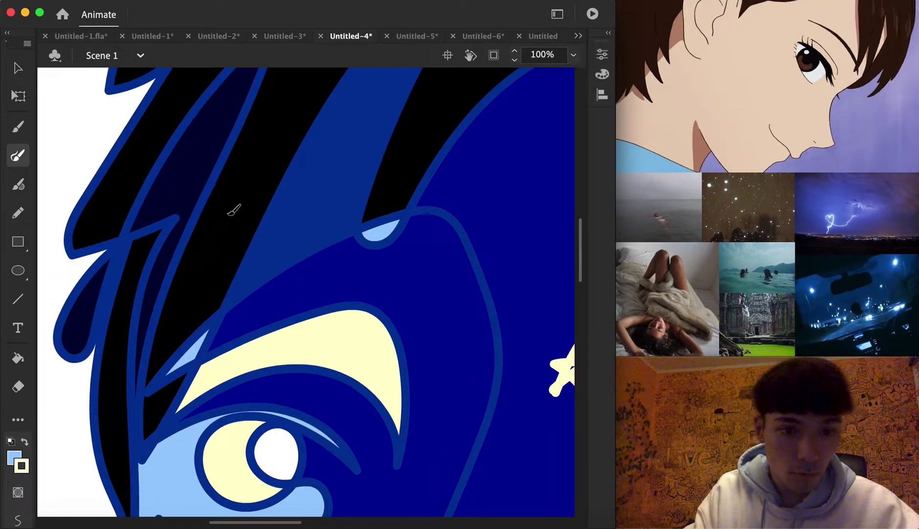
mouse_move(246, 174)
mouse_down()
mouse_move(255, 197)
mouse_move(229, 171)
mouse_move(264, 176)
mouse_move(242, 181)
mouse_up()
mouse_move(205, 278)
mouse_down()
mouse_move(239, 183)
mouse_move(232, 214)
mouse_move(216, 182)
mouse_move(237, 192)
mouse_up()
scroll(235, 193, up, 5)
drag(192, 280, 231, 209)
- Brush three small pale yellow stars in the empty black areas around the moon shapes and large star in the hair
scroll(247, 274, right, 5)
scroll(248, 274, up, 2)
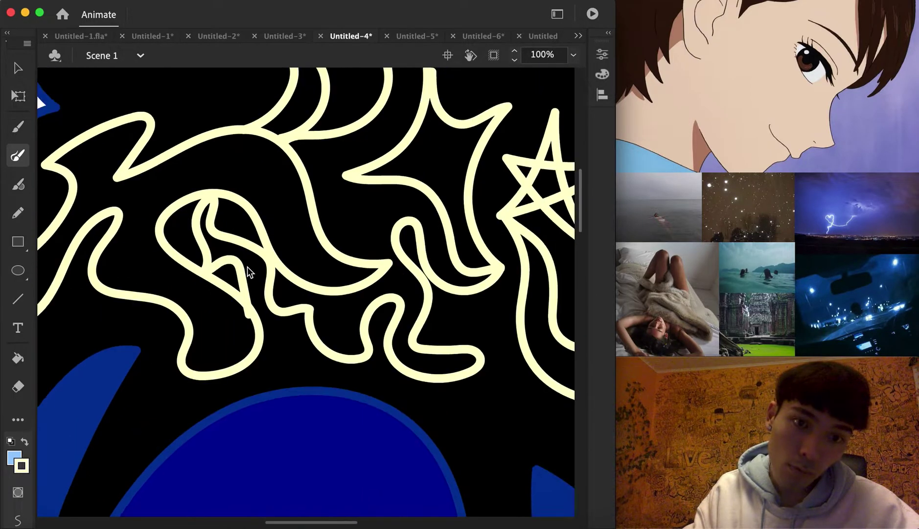
scroll(249, 262, right, 2)
scroll(248, 261, up, 4)
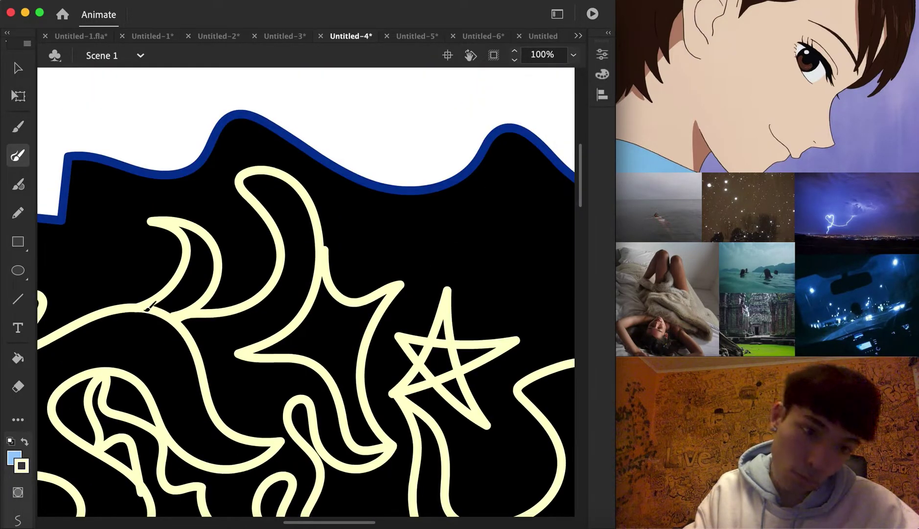
mouse_move(369, 233)
mouse_down()
mouse_move(390, 230)
mouse_move(384, 219)
mouse_move(364, 247)
mouse_up()
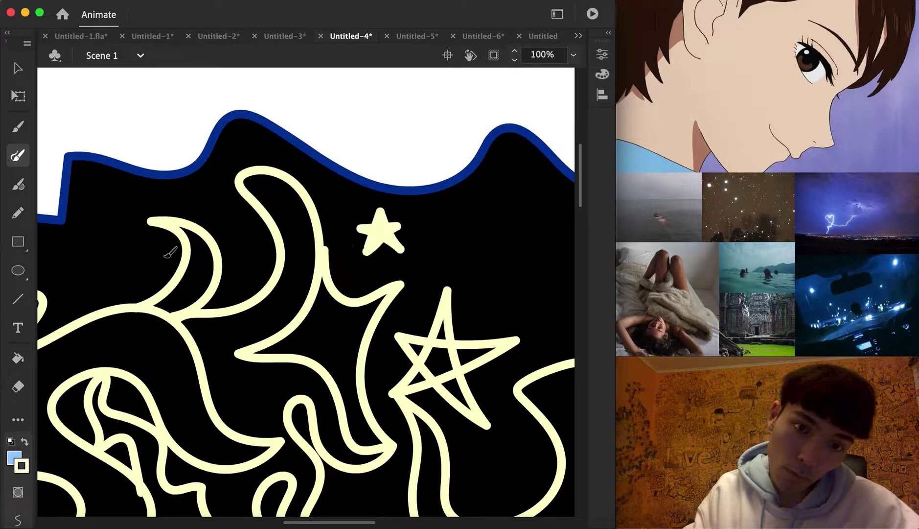
drag(96, 257, 117, 270)
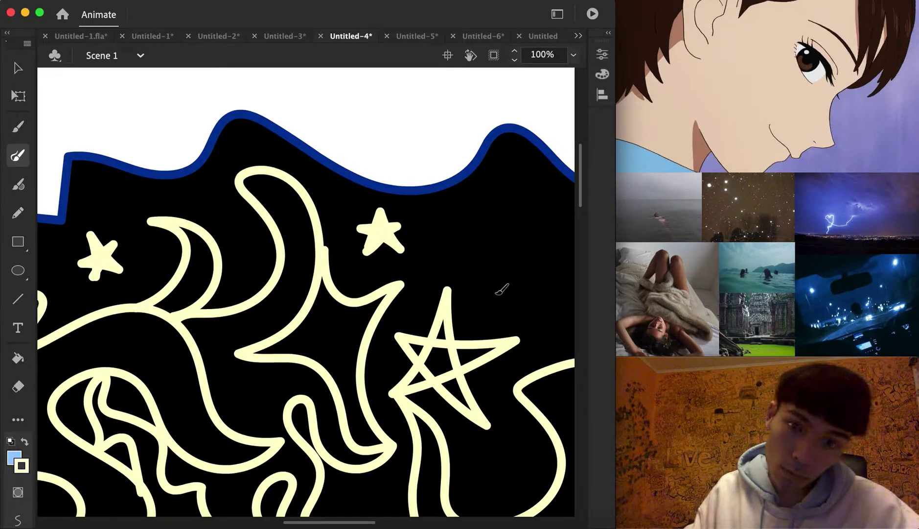
scroll(427, 349, right, 5)
scroll(427, 349, down, 3)
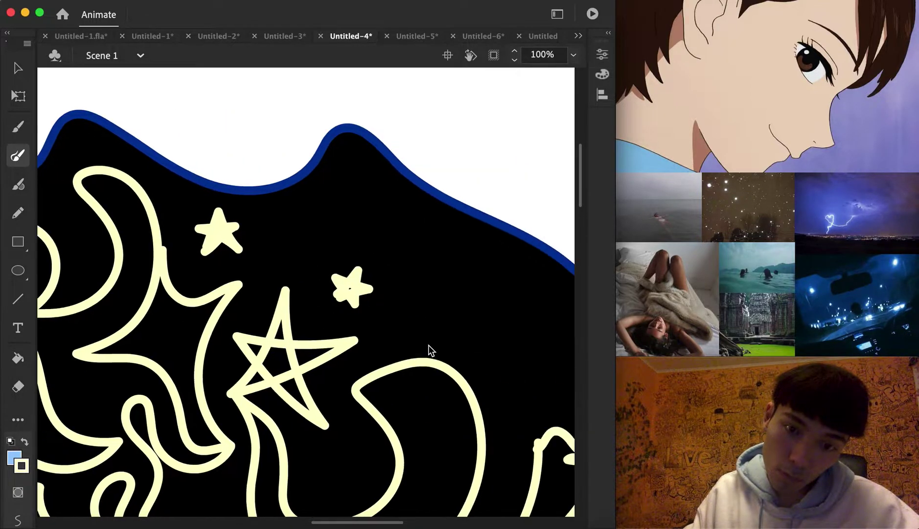
- Brush a wavy closed pale yellow outline with a small closed shape inside it on the viewer's-right crown of the hair
scroll(420, 349, right, 3)
mouse_move(298, 153)
mouse_down()
mouse_move(243, 175)
mouse_move(244, 192)
mouse_move(292, 237)
mouse_move(379, 281)
mouse_move(362, 244)
mouse_move(378, 217)
mouse_move(323, 169)
mouse_up()
key(super+z)
mouse_move(306, 130)
mouse_down()
mouse_move(232, 108)
mouse_move(251, 148)
mouse_move(194, 187)
mouse_move(263, 215)
mouse_move(290, 270)
mouse_move(377, 260)
mouse_move(422, 266)
mouse_move(354, 212)
mouse_move(349, 169)
mouse_move(324, 135)
mouse_up()
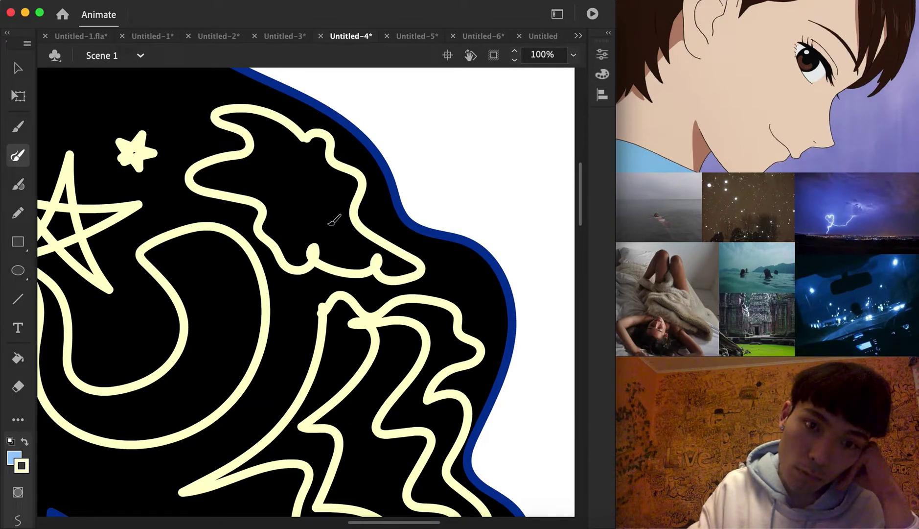
mouse_move(329, 223)
mouse_down()
mouse_move(305, 162)
mouse_move(285, 164)
mouse_move(296, 182)
mouse_move(288, 199)
mouse_move(334, 225)
mouse_up()
- Fill the large star, wavy strands, crescent, four-pointed star and curled shapes in the hair with pale yellow
click(574, 55)
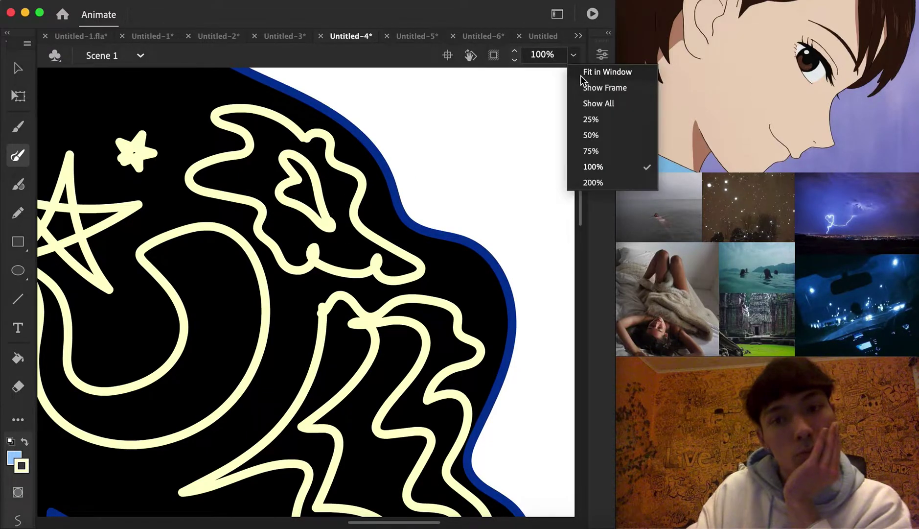
click(594, 72)
click(14, 459)
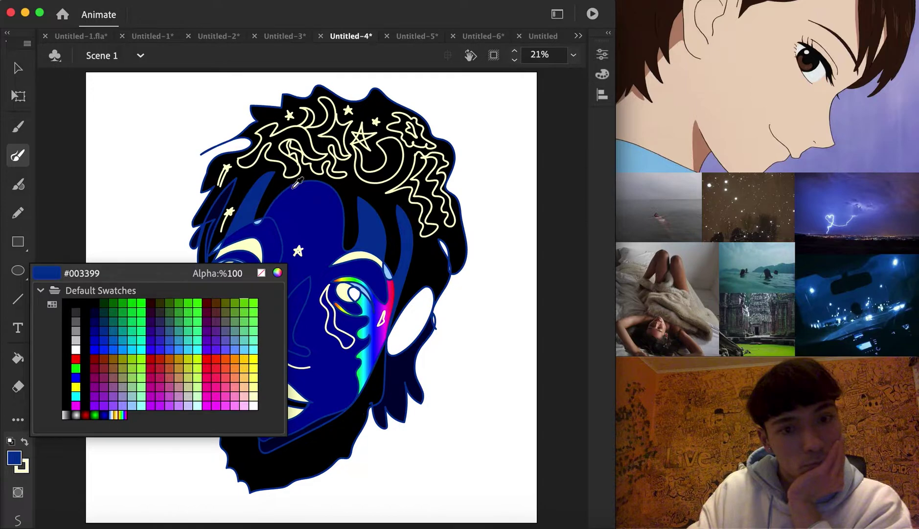
click(305, 154)
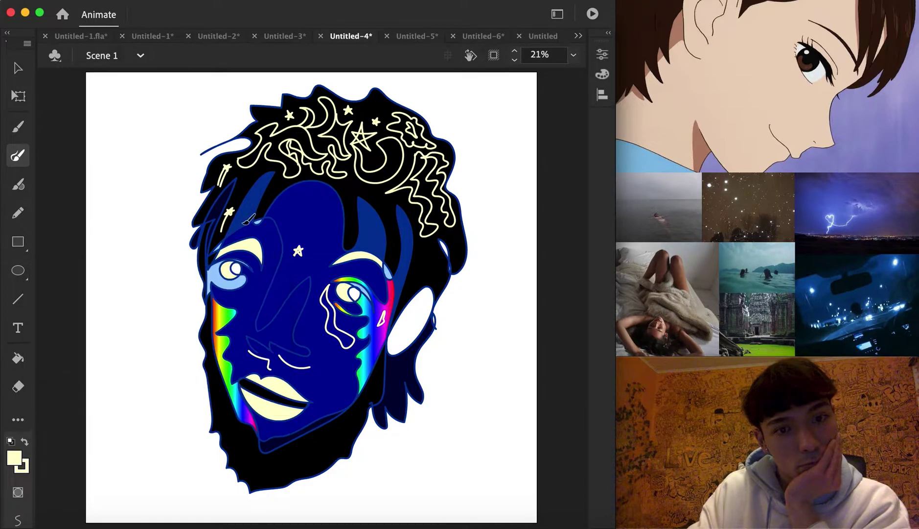
click(18, 357)
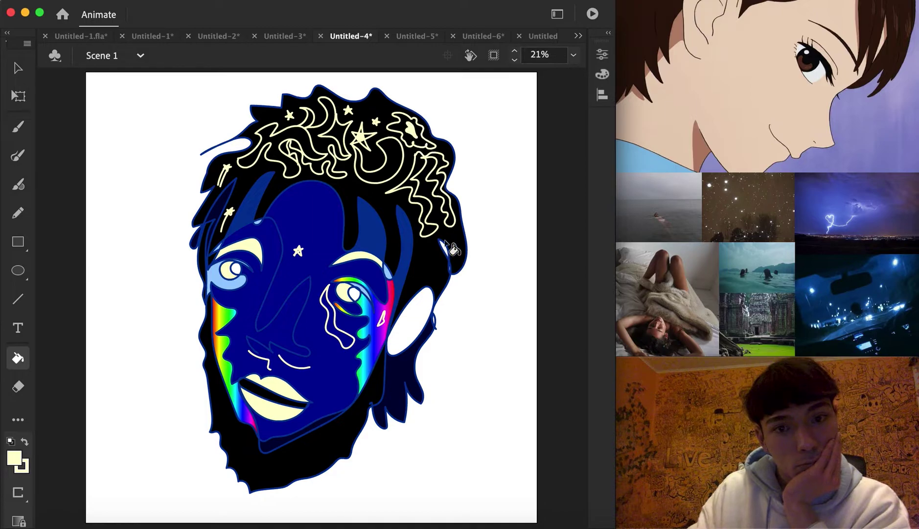
click(436, 198)
click(443, 164)
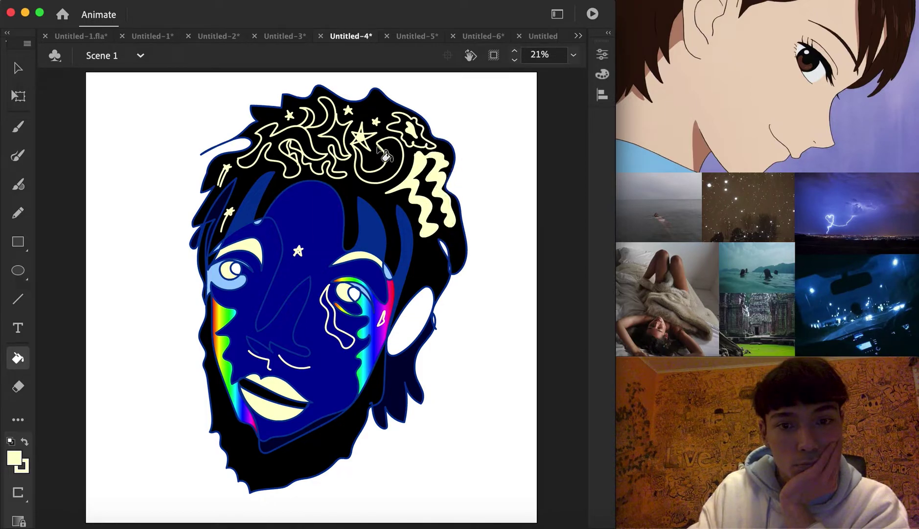
click(376, 173)
click(341, 135)
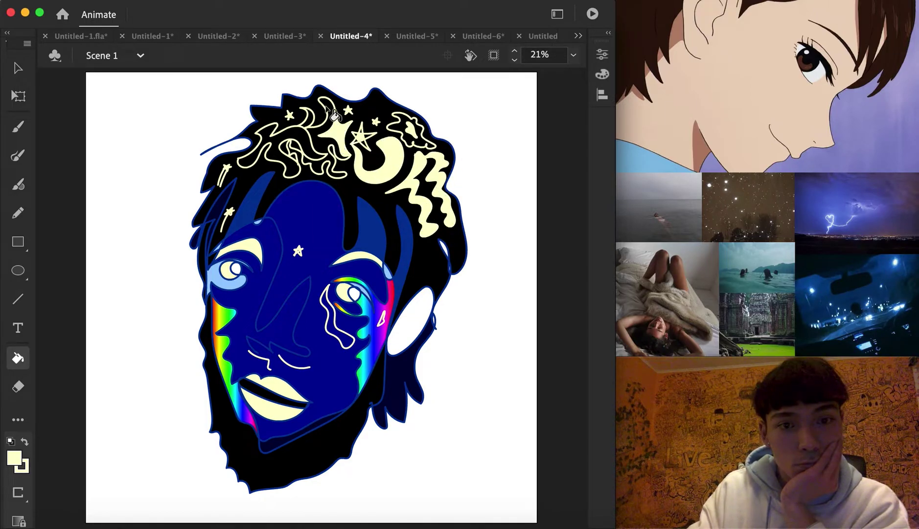
click(304, 145)
- Try to fill the remaining outlined shapes above the forehead with pale yellow, undoing the fills that spill over
click(332, 172)
click(345, 161)
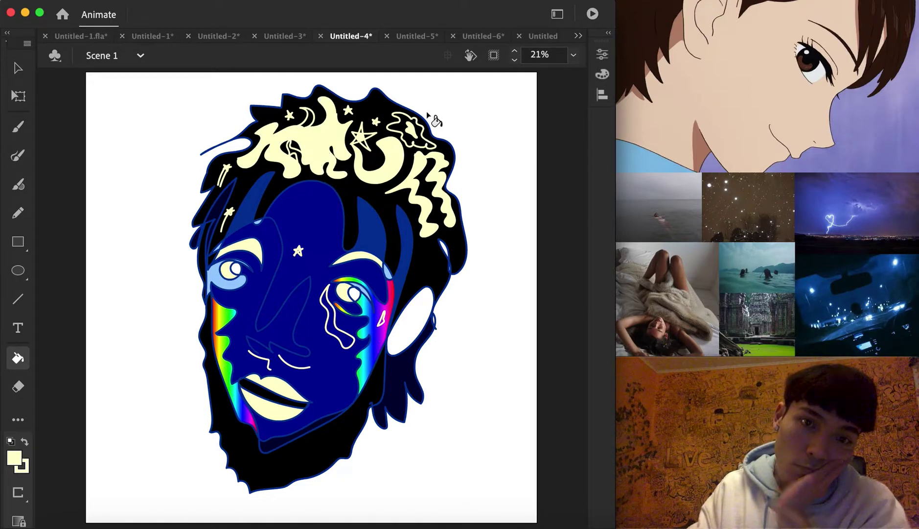
key(super+z)
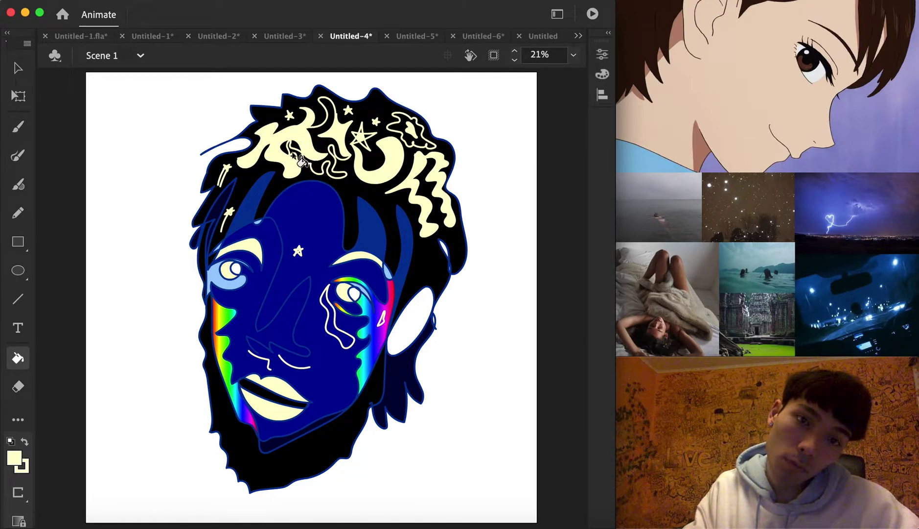
click(301, 161)
key(super+z)
key(super+y)
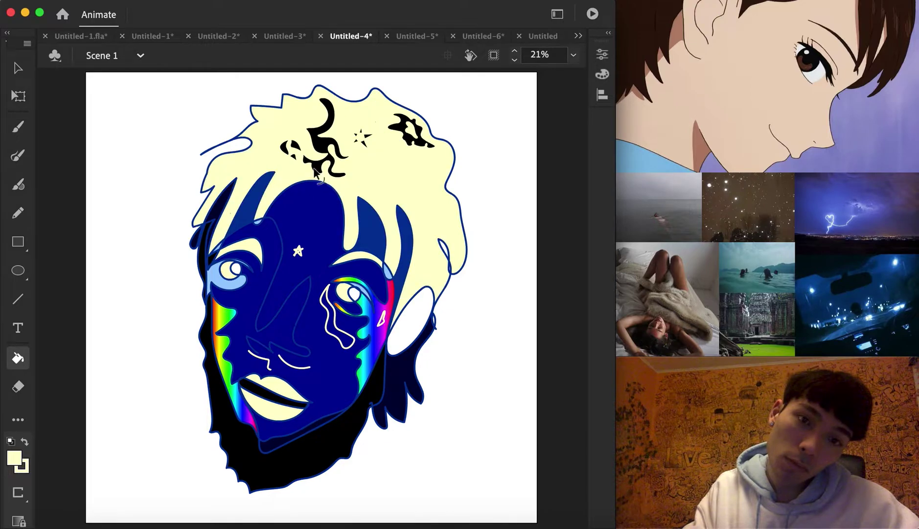
key(super+z)
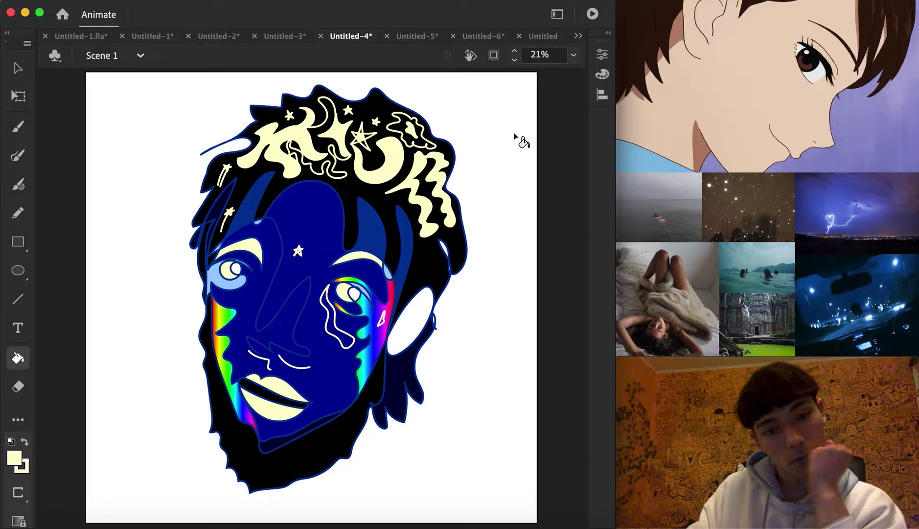
- In the blank Untitled-5 document, brush eyes, brows, nose, lips and inner face contours in black and move them slightly lower
click(411, 38)
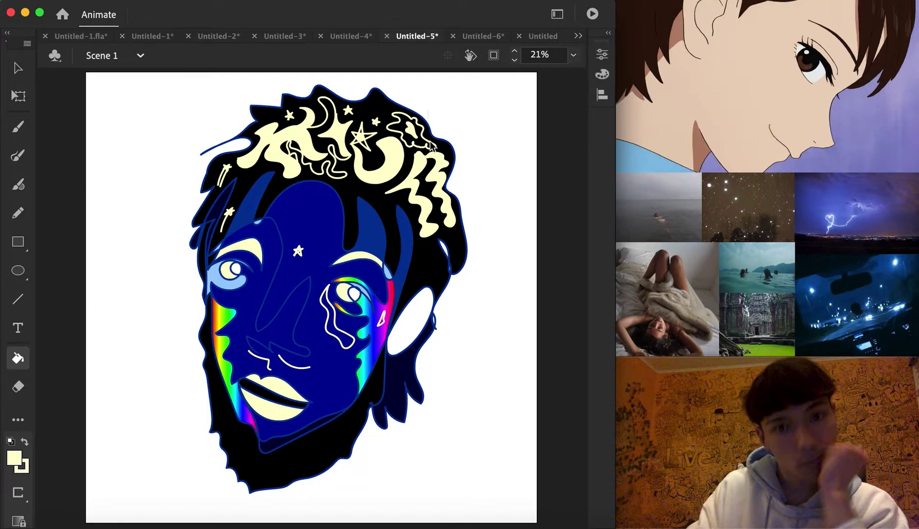
click(18, 186)
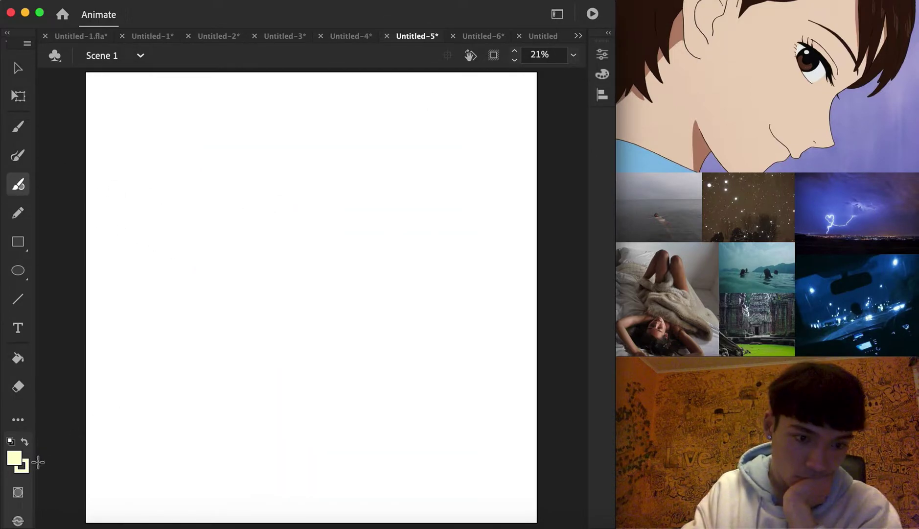
click(21, 465)
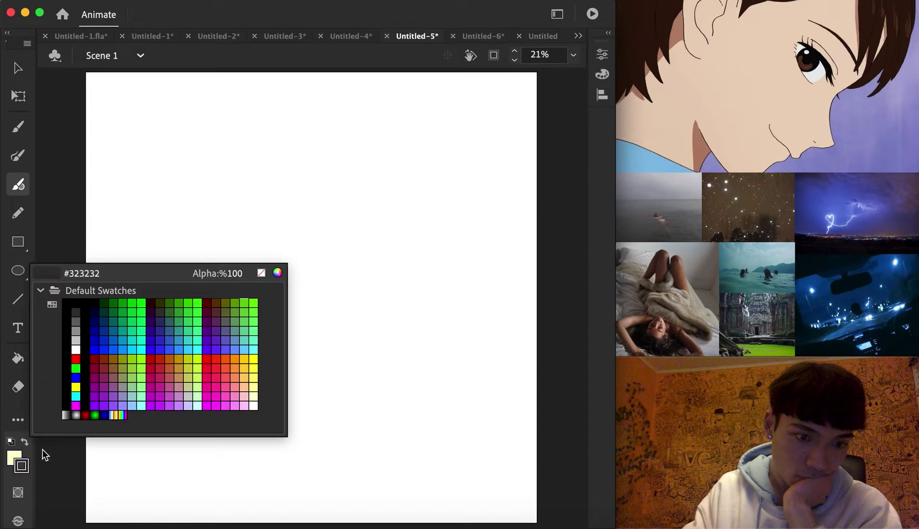
click(95, 303)
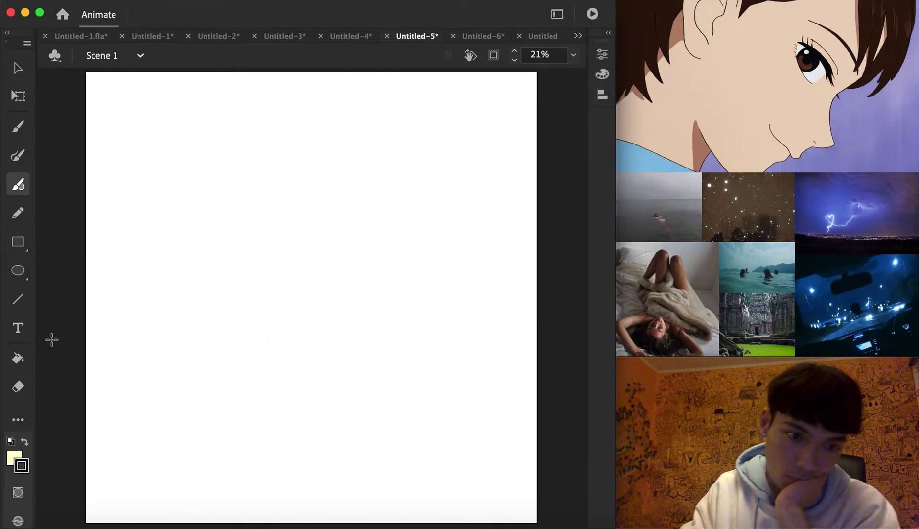
click(18, 155)
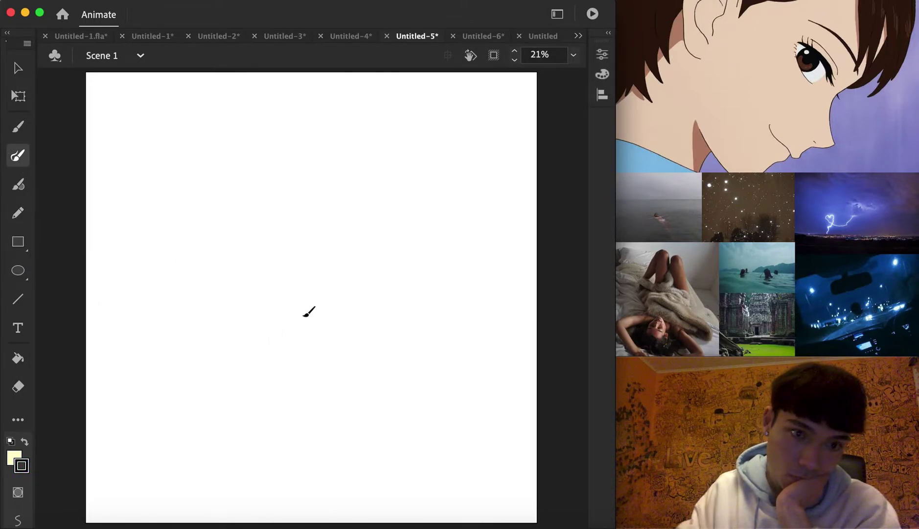
mouse_move(255, 311)
mouse_down()
mouse_move(283, 329)
mouse_move(313, 320)
mouse_move(299, 332)
mouse_move(317, 323)
mouse_move(316, 258)
mouse_move(310, 249)
mouse_move(305, 297)
mouse_move(293, 307)
mouse_move(296, 228)
mouse_move(276, 308)
mouse_move(269, 288)
mouse_move(278, 227)
mouse_move(266, 184)
mouse_move(254, 168)
mouse_move(202, 202)
mouse_move(189, 227)
mouse_move(241, 199)
mouse_move(254, 234)
mouse_move(244, 221)
mouse_move(220, 220)
mouse_move(190, 248)
mouse_move(208, 240)
mouse_move(227, 256)
mouse_move(248, 244)
mouse_move(203, 297)
mouse_move(253, 276)
mouse_move(266, 262)
mouse_move(231, 314)
mouse_move(252, 373)
mouse_move(266, 361)
mouse_move(300, 362)
mouse_move(331, 389)
mouse_move(255, 371)
mouse_move(261, 396)
mouse_move(294, 405)
mouse_move(333, 382)
mouse_move(349, 334)
mouse_move(332, 274)
mouse_move(337, 208)
mouse_move(353, 170)
mouse_move(373, 167)
mouse_move(351, 223)
mouse_move(383, 220)
mouse_move(388, 247)
mouse_move(358, 249)
mouse_move(359, 259)
mouse_move(403, 266)
mouse_move(390, 288)
mouse_move(357, 286)
mouse_move(347, 275)
mouse_move(348, 333)
mouse_up()
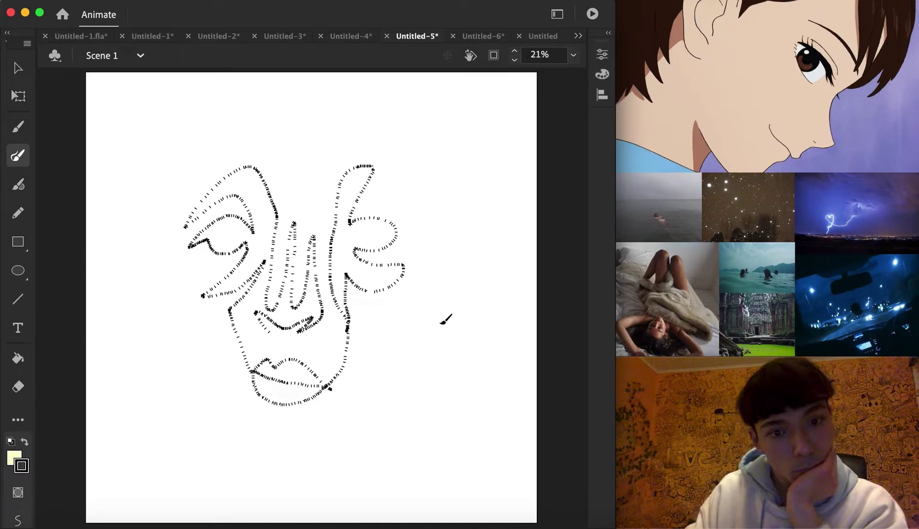
key(v)
mouse_move(188, 111)
mouse_down()
mouse_move(451, 443)
mouse_move(451, 455)
mouse_up()
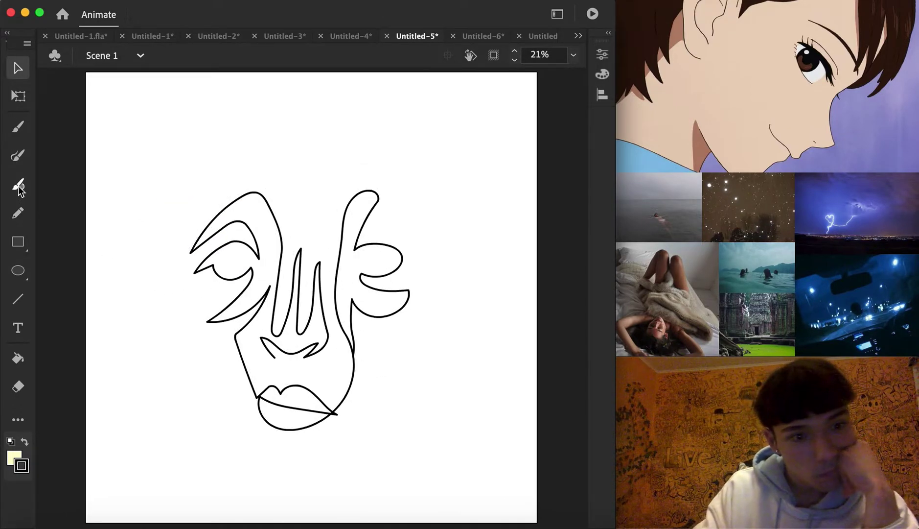
- Brush lash-like finger shapes extending outward from both eyes of the black line face
click(18, 155)
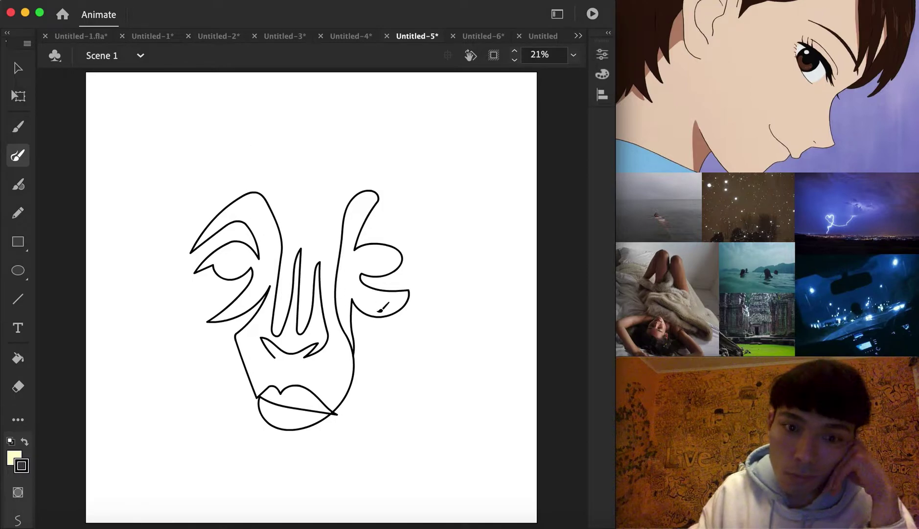
mouse_move(359, 240)
mouse_down()
mouse_move(425, 219)
mouse_move(398, 248)
mouse_move(421, 283)
mouse_move(409, 295)
mouse_up()
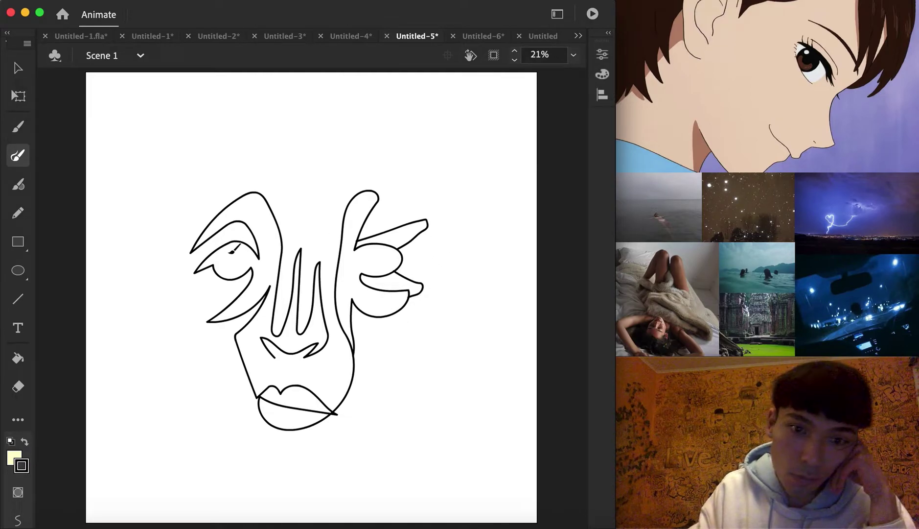
mouse_move(225, 276)
mouse_down()
mouse_move(180, 322)
mouse_move(203, 318)
mouse_move(230, 277)
mouse_move(239, 280)
mouse_move(192, 283)
mouse_move(178, 298)
mouse_move(235, 296)
mouse_up()
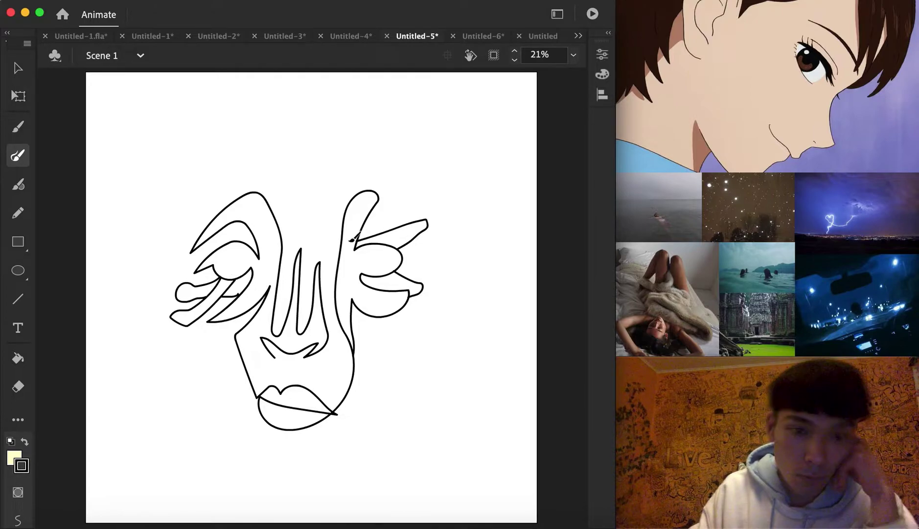
click(18, 68)
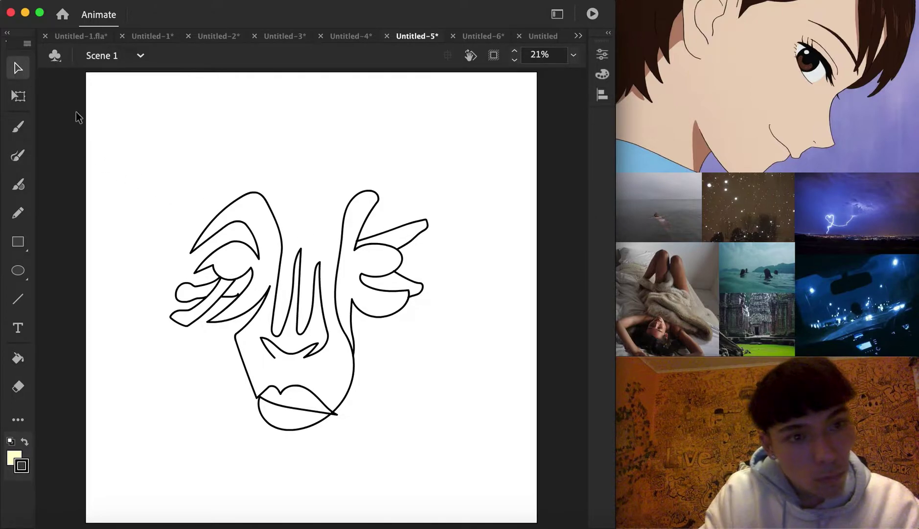
click(245, 292)
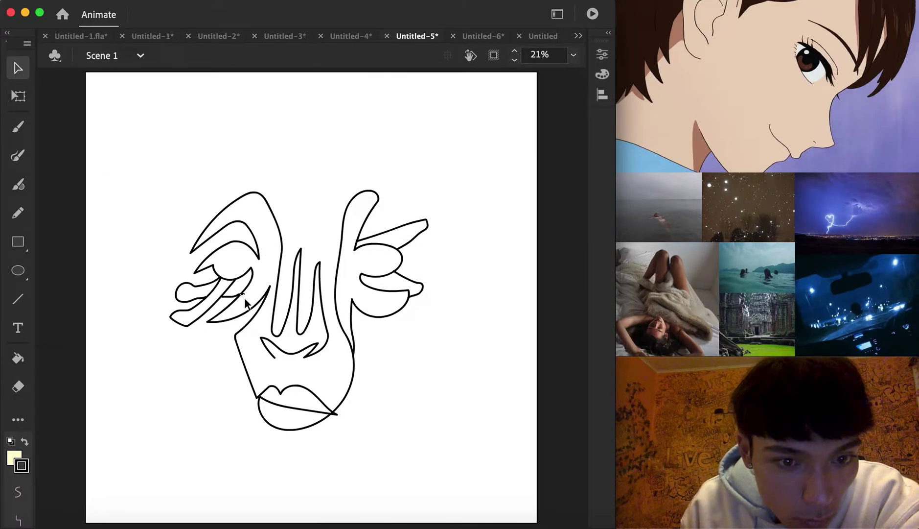
key(Escape)
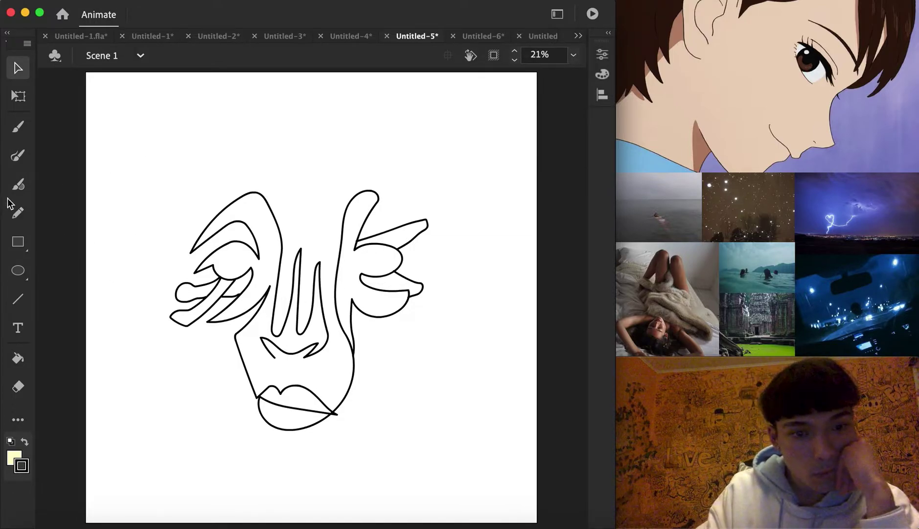
- Brush the head outline around the facial features with a long jaw, two large ears and a spiky hairline
click(18, 185)
click(18, 156)
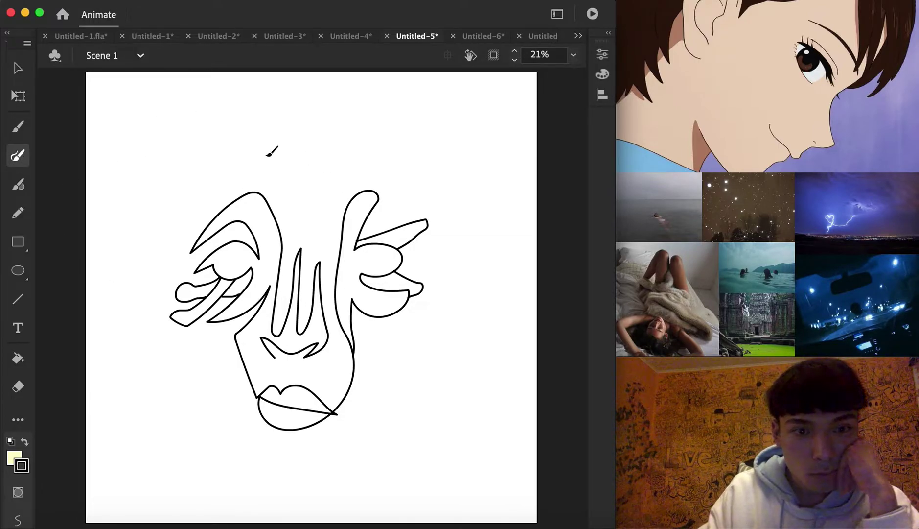
mouse_move(321, 127)
mouse_down()
mouse_move(399, 121)
mouse_move(398, 132)
mouse_move(436, 134)
mouse_move(416, 141)
mouse_move(441, 192)
mouse_move(441, 260)
mouse_move(480, 222)
mouse_move(459, 318)
mouse_move(439, 327)
mouse_move(359, 444)
mouse_move(309, 473)
mouse_move(252, 465)
mouse_move(184, 335)
mouse_move(159, 341)
mouse_move(151, 277)
mouse_move(151, 225)
mouse_move(175, 275)
mouse_move(187, 191)
mouse_move(185, 226)
mouse_move(269, 124)
mouse_move(240, 168)
mouse_move(319, 126)
mouse_up()
- Select the entire line face and scale it down slightly with the Scale transform
click(25, 70)
mouse_move(118, 72)
mouse_down()
mouse_move(342, 262)
mouse_move(489, 508)
mouse_up()
drag(498, 401, 498, 401)
drag(471, 198, 500, 289)
right_click(482, 257)
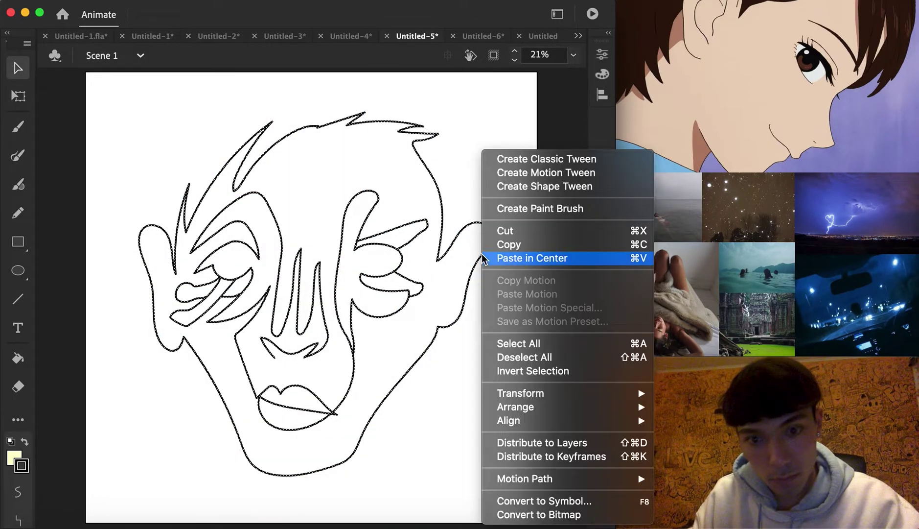
mouse_move(634, 392)
click(666, 397)
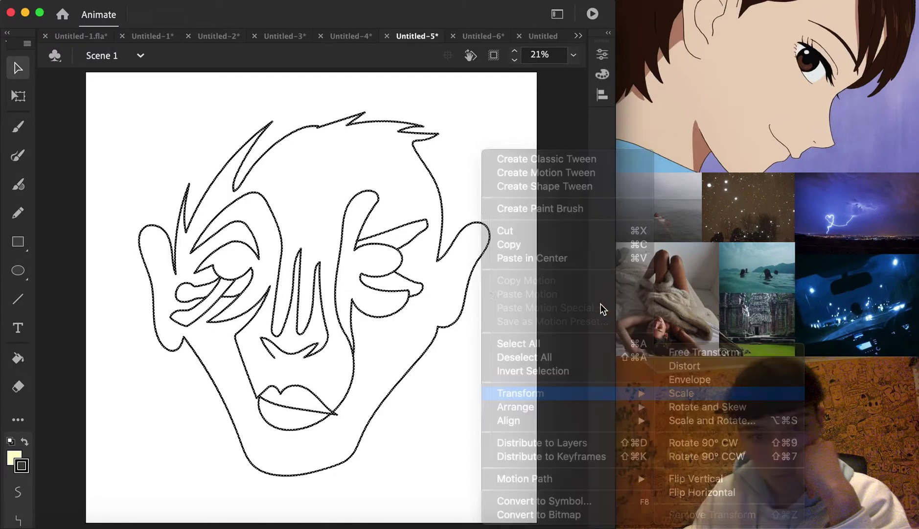
drag(489, 110, 466, 146)
click(244, 163)
- Brush an outer hair outline with spiky tufts around the top of the head, reaching both ears
click(18, 154)
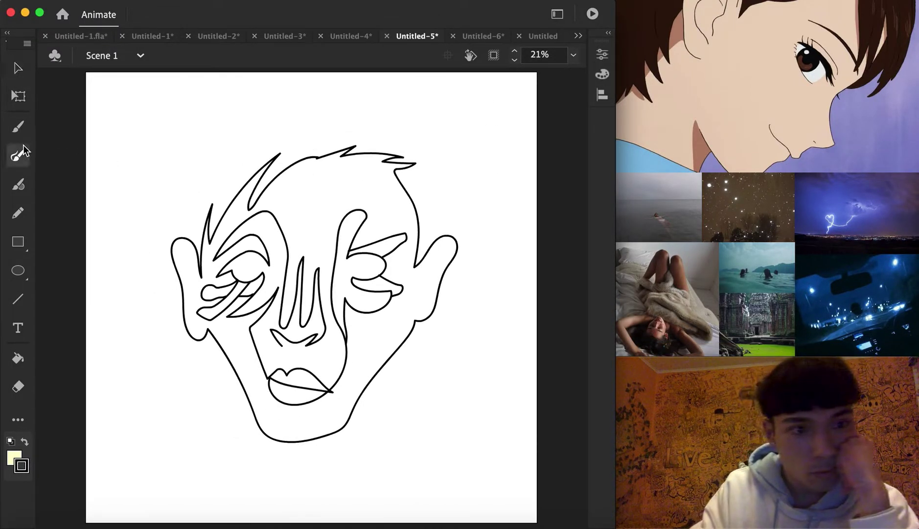
mouse_move(332, 94)
mouse_down()
mouse_move(430, 112)
mouse_move(460, 148)
mouse_move(433, 242)
mouse_up()
mouse_move(335, 93)
mouse_down()
mouse_move(245, 77)
mouse_move(177, 165)
mouse_move(194, 160)
mouse_move(173, 186)
mouse_move(180, 240)
mouse_up()
- Brush seven roughly parallel horizontal lines across the face from the forehead to the chin
drag(154, 174, 422, 178)
drag(404, 210, 420, 210)
drag(172, 239, 450, 243)
drag(164, 282, 442, 286)
drag(389, 322, 433, 327)
drag(146, 366, 405, 373)
drag(197, 416, 383, 420)
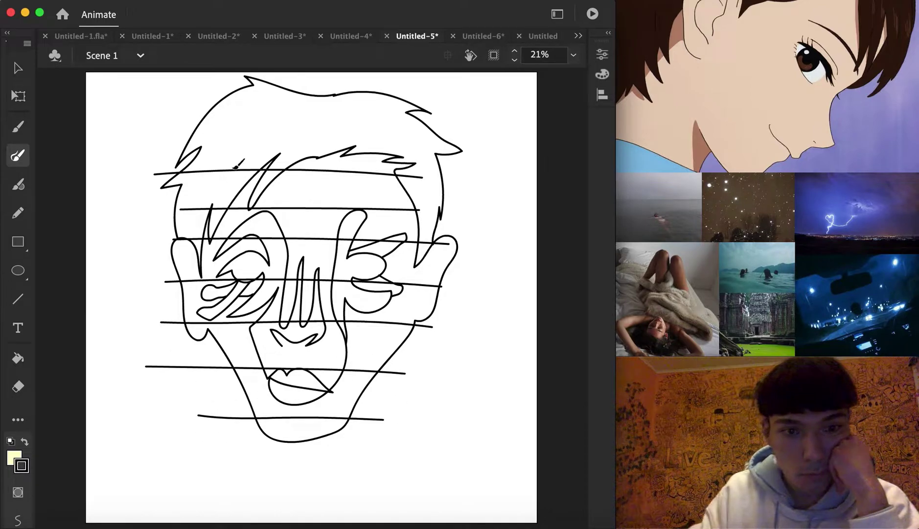
- Brush six vertical lines down the face to form a grid, extending the middle line's lower end past the chin
drag(237, 431, 237, 431)
drag(264, 135, 263, 450)
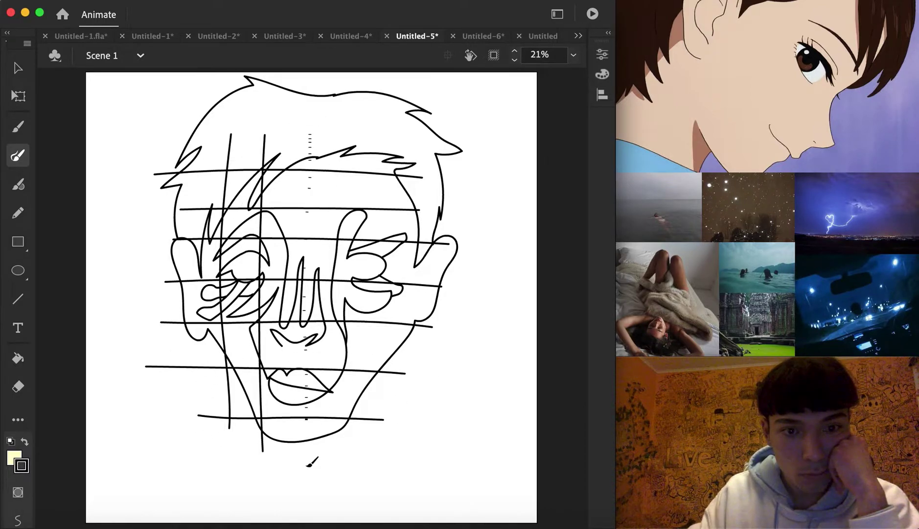
drag(340, 198, 334, 484)
mouse_move(380, 135)
mouse_down()
mouse_move(376, 432)
mouse_move(413, 285)
mouse_move(412, 443)
mouse_up()
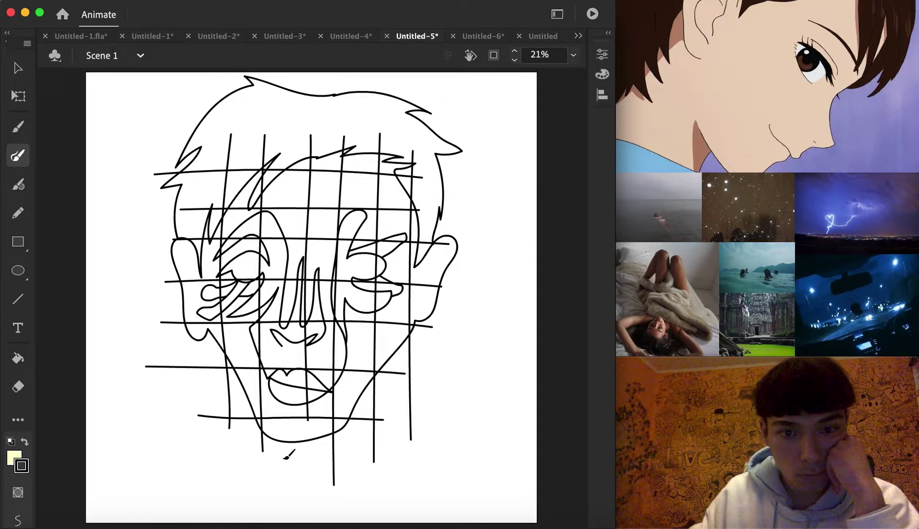
key(v)
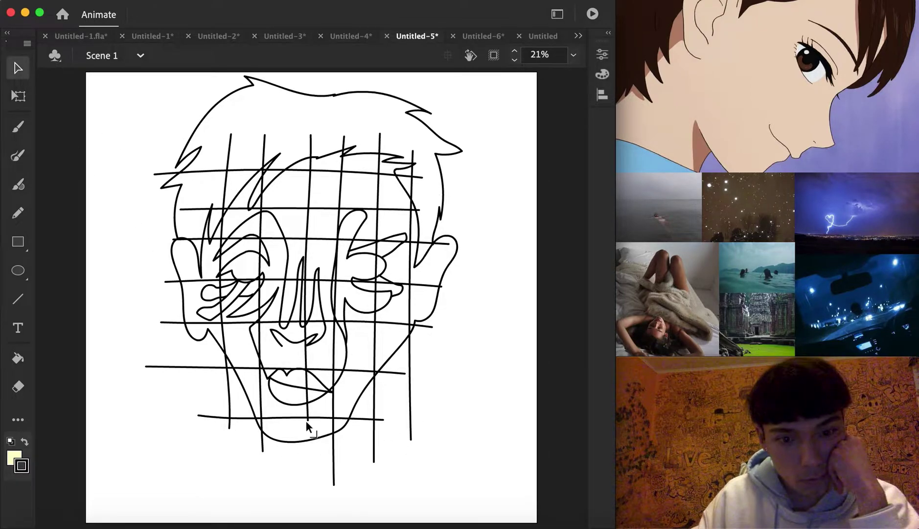
drag(308, 443, 309, 447)
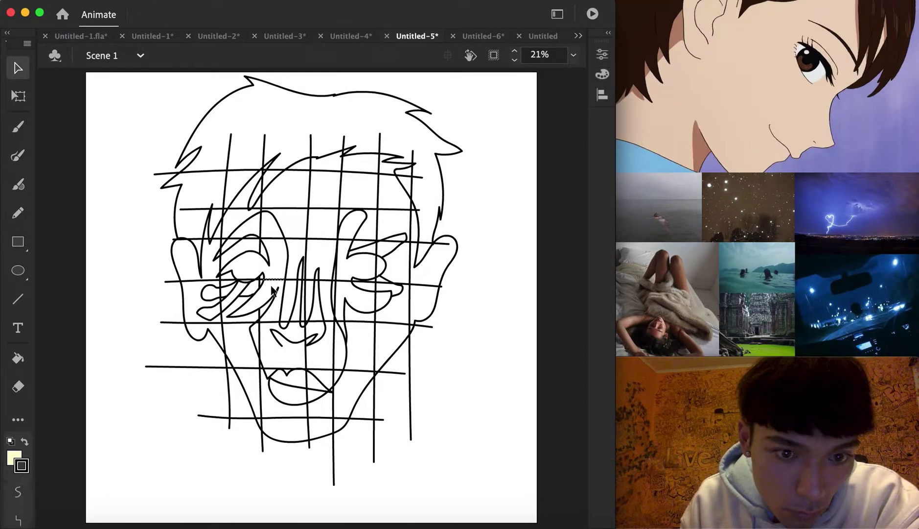
- Delete the grid segments that cross the brow, eye and finger shapes around both eyes
click(246, 282)
key(Escape)
click(268, 241)
click(240, 252)
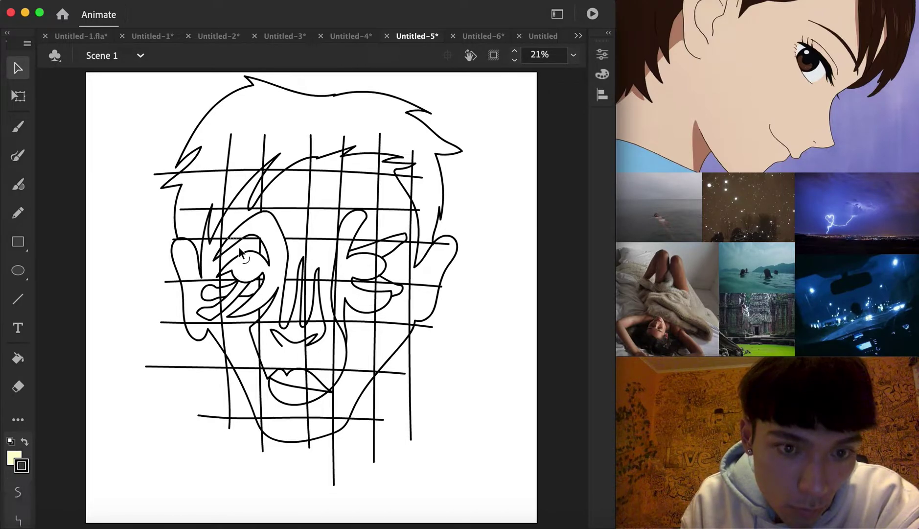
click(349, 253)
key(Escape)
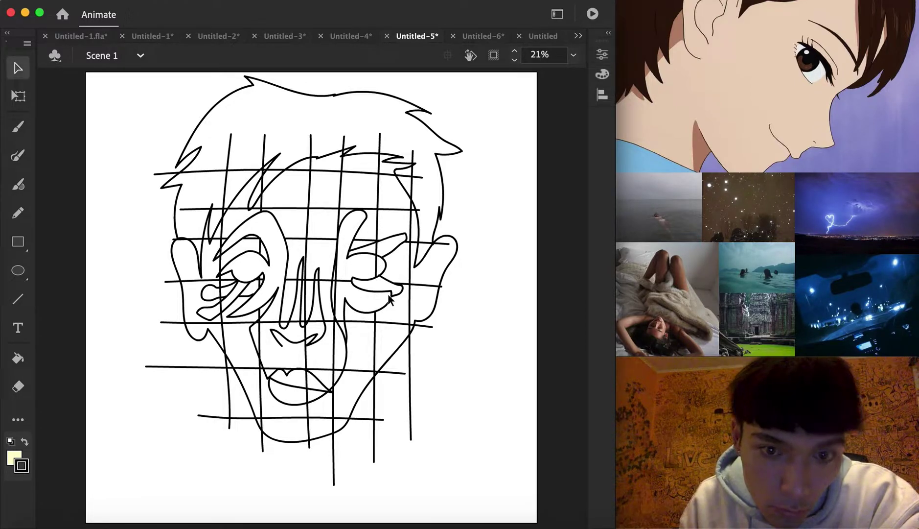
click(345, 289)
key(Escape)
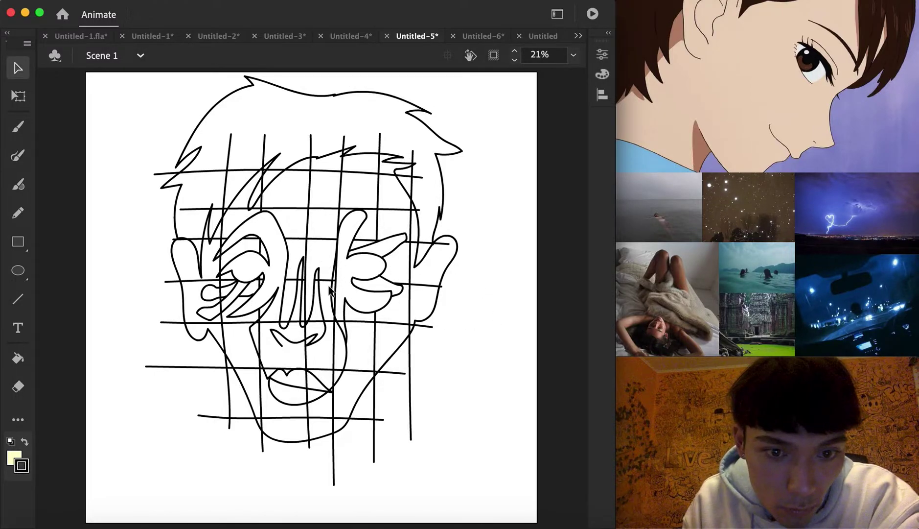
- Delete the grid segments that cross the narrow nose shapes and the nostril area
click(318, 284)
key(Escape)
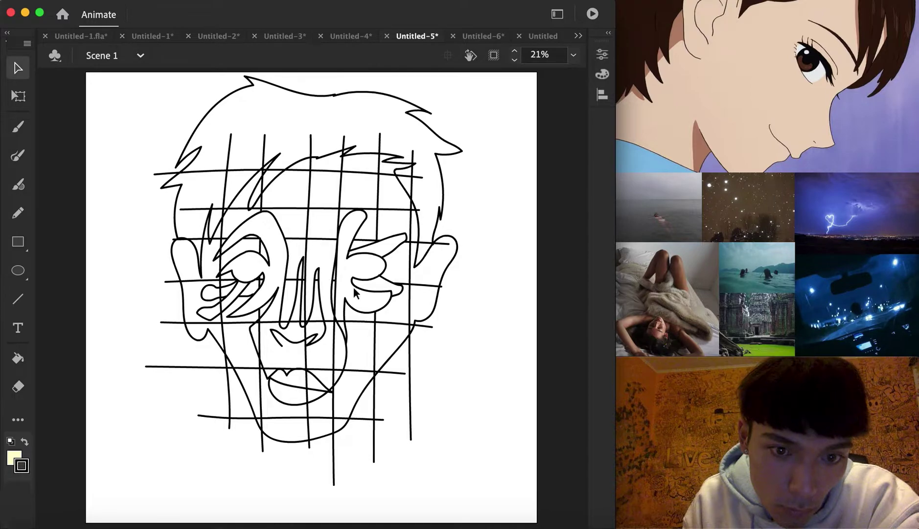
click(307, 267)
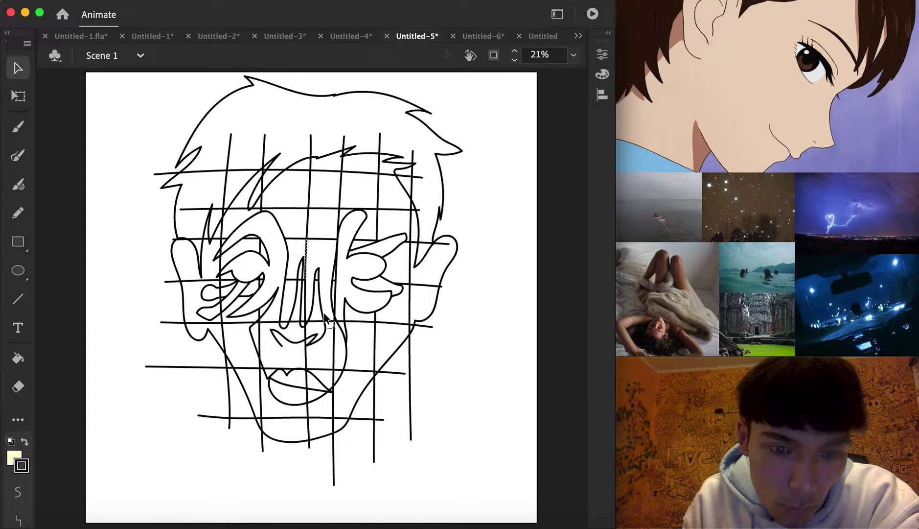
key(Escape)
drag(295, 327, 278, 330)
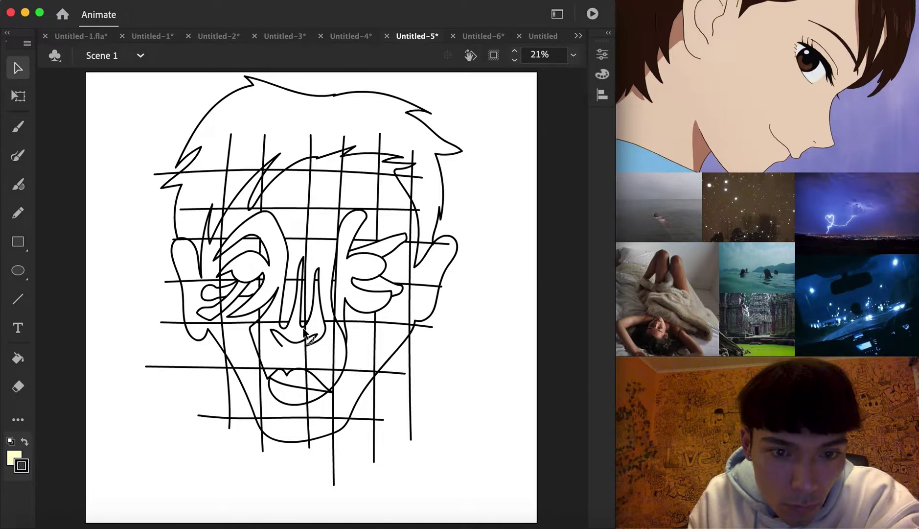
drag(300, 334, 330, 335)
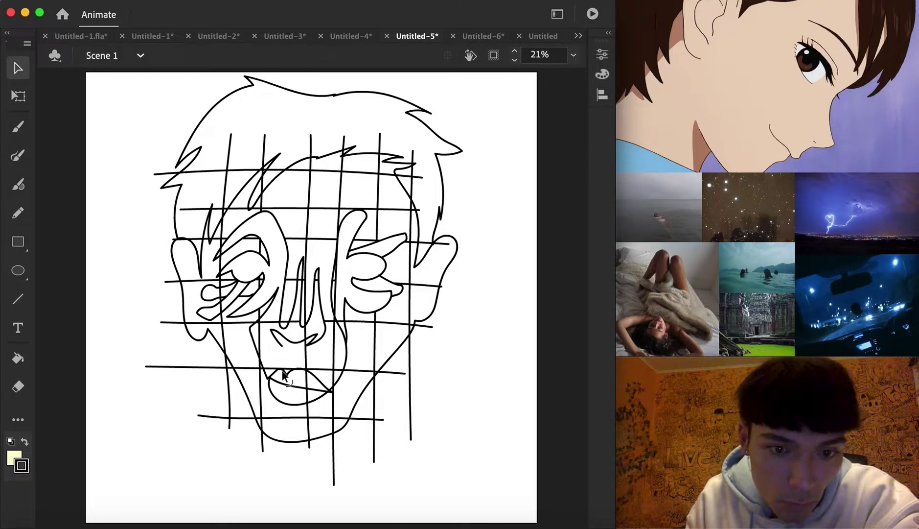
drag(221, 297, 244, 324)
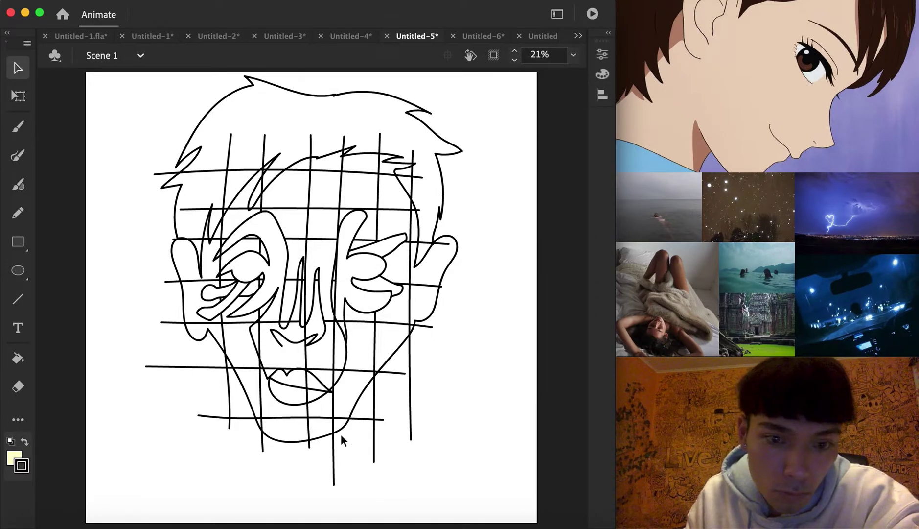
- Delete the grid segments extending outside the face beside the right jaw and below the right ear
click(377, 409)
key(Delete)
click(413, 378)
key(Delete)
click(428, 327)
key(Delete)
- Delete the grid segments that cross the hair above the forehead's centre and right side
drag(419, 218, 422, 268)
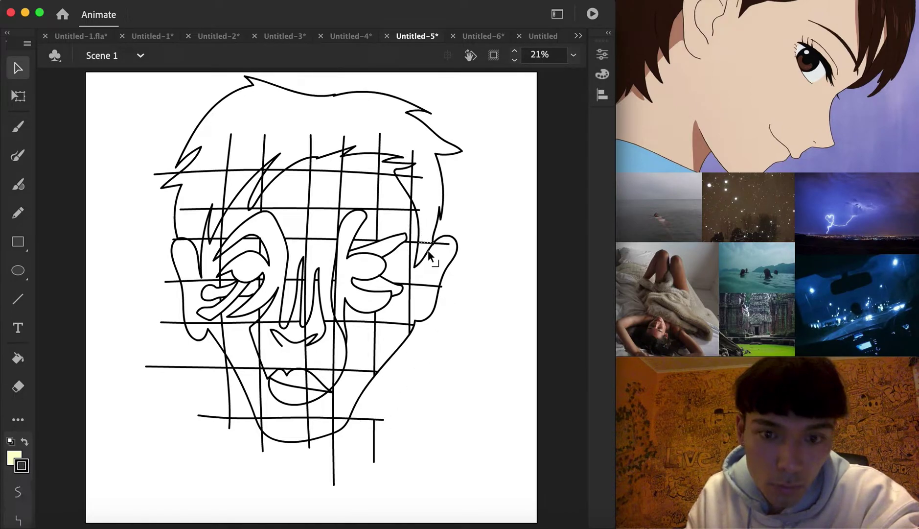
click(417, 176)
key(Delete)
click(311, 146)
key(Delete)
- Delete the grid segments that cross or stick out of the hair on the left side of the head
click(264, 149)
key(Delete)
click(231, 149)
key(Delete)
click(238, 170)
key(Delete)
click(226, 183)
key(Delete)
click(205, 209)
key(Delete)
click(170, 173)
key(Delete)
key(ctrl+a)
key(Delete)
key(ctrl+z)
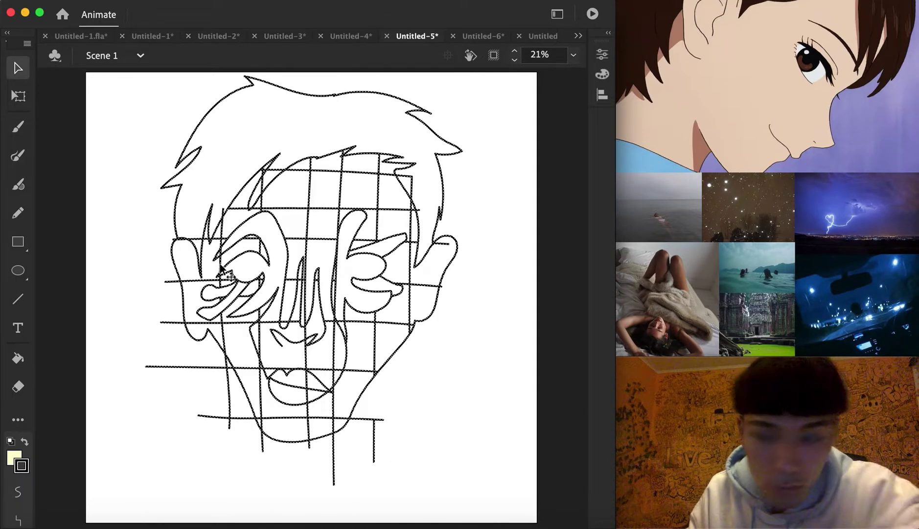
- Delete the grid segments crossing the left hair tips and the top of the left ear, undoing the last deletion
click(212, 186)
click(223, 210)
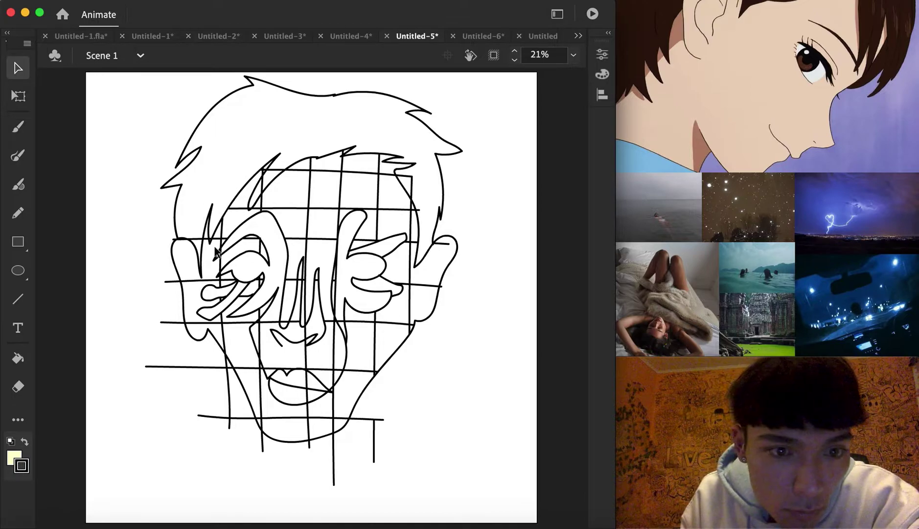
click(198, 240)
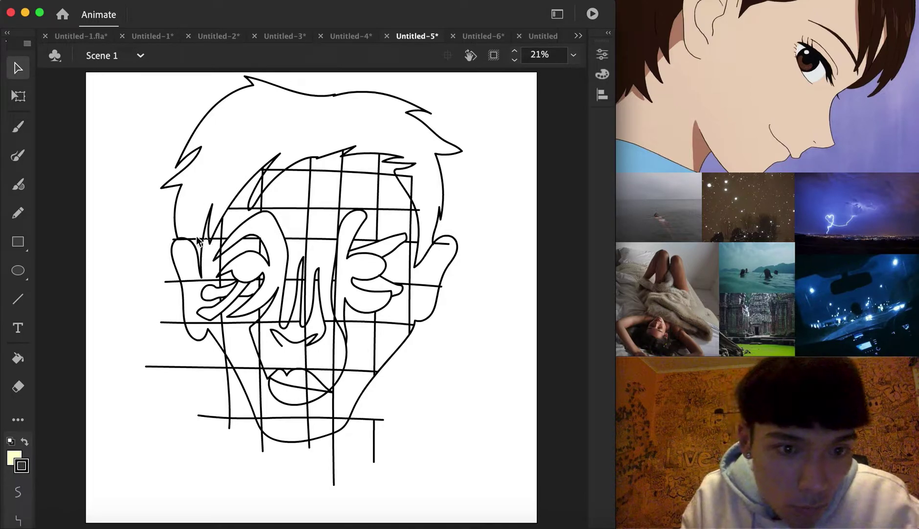
click(197, 254)
click(182, 247)
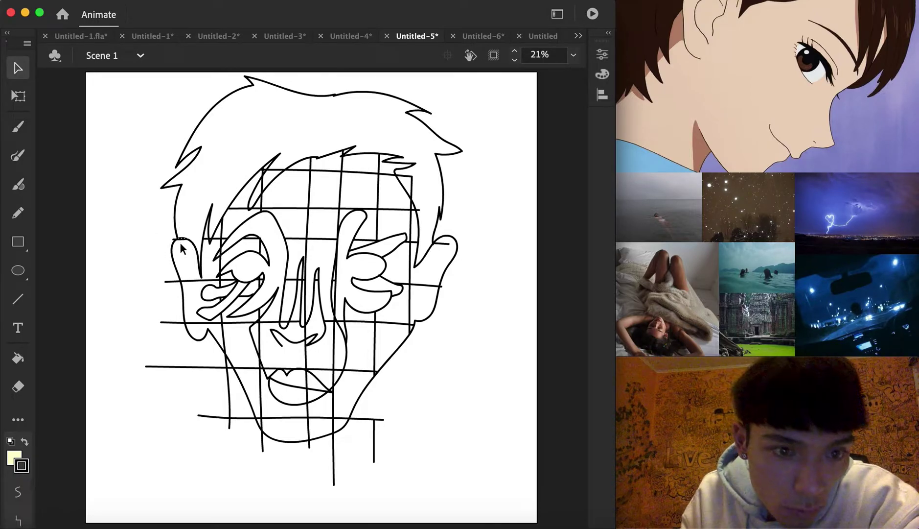
click(177, 244)
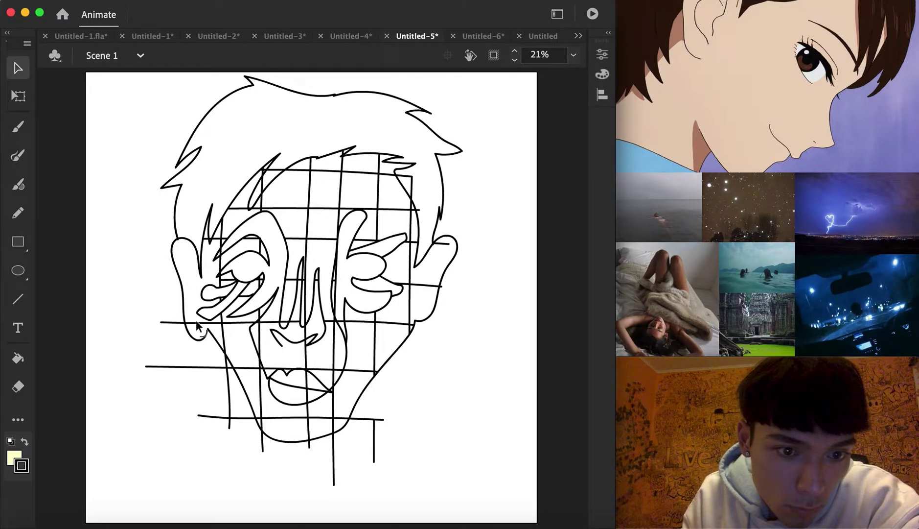
key(super+z)
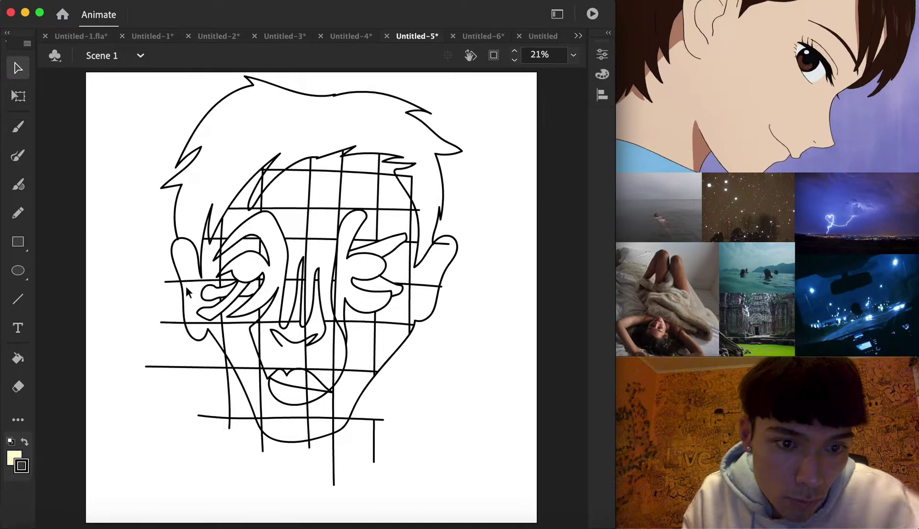
- Delete the grid segments extending outside the left ear, cheek and jaw and below the left of the chin
click(172, 283)
key(Delete)
click(172, 323)
key(Delete)
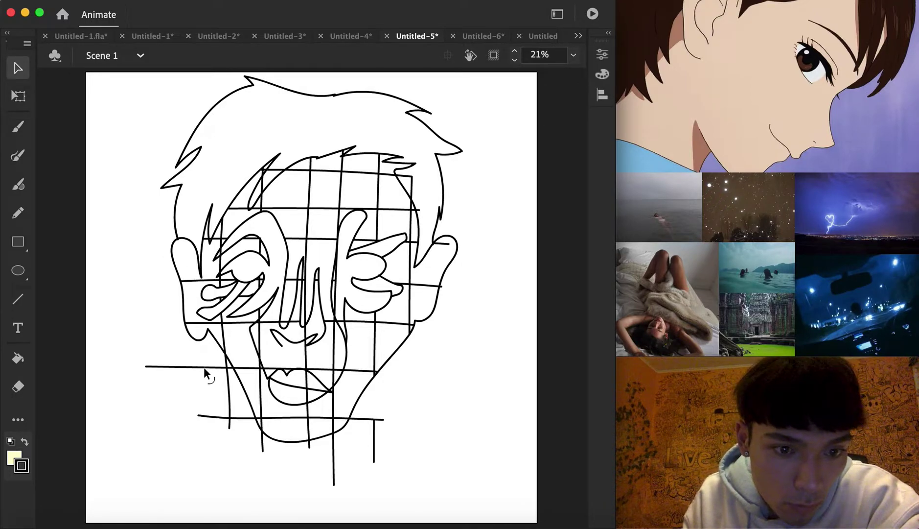
click(228, 370)
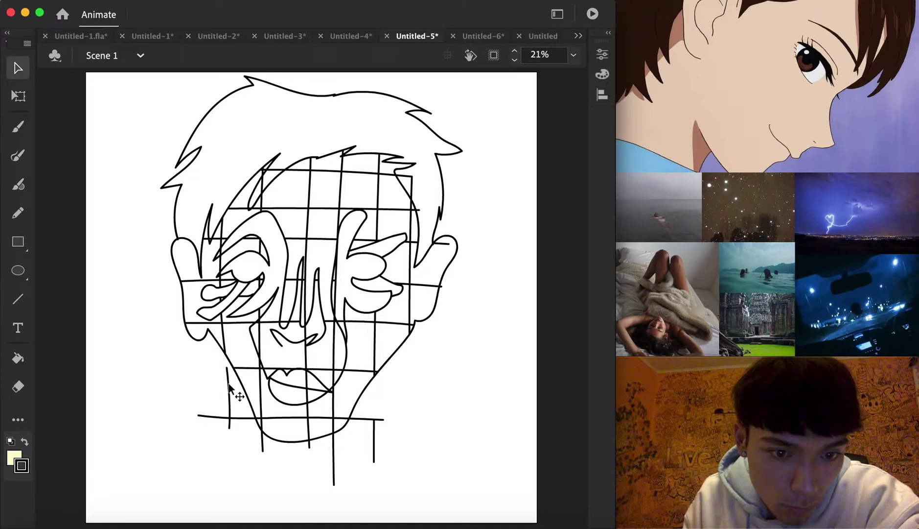
key(Delete)
click(226, 416)
key(Delete)
click(246, 420)
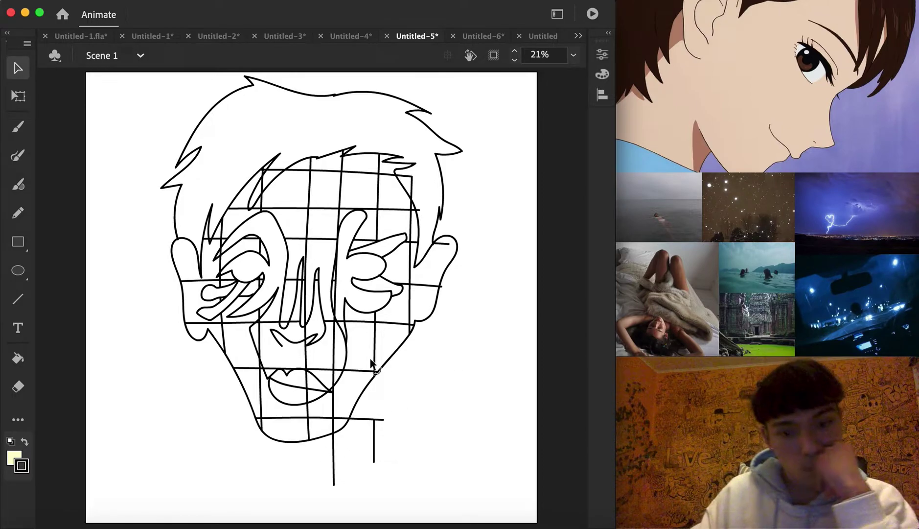
- Set the Paint Bucket fill to black (#000000) and fill grid cells above the left brow and at the nose bridge, undoing the spilled fill
click(17, 358)
click(15, 460)
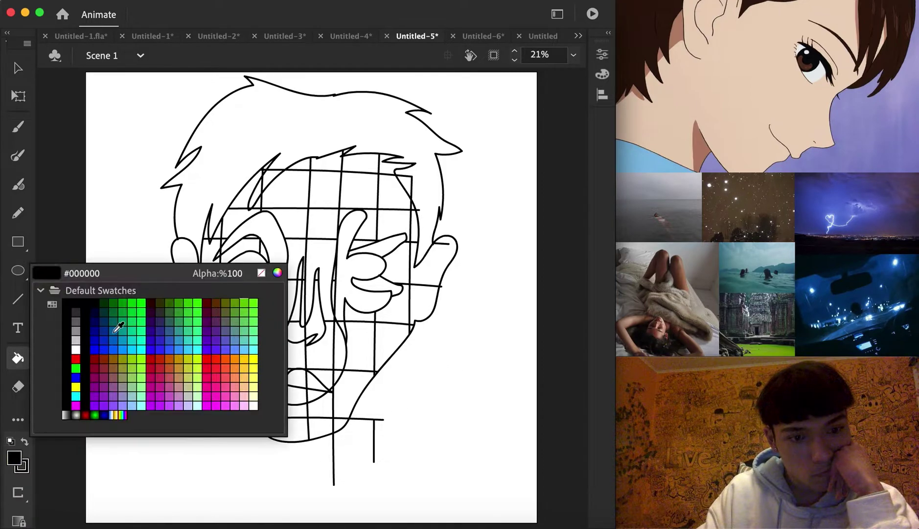
click(110, 319)
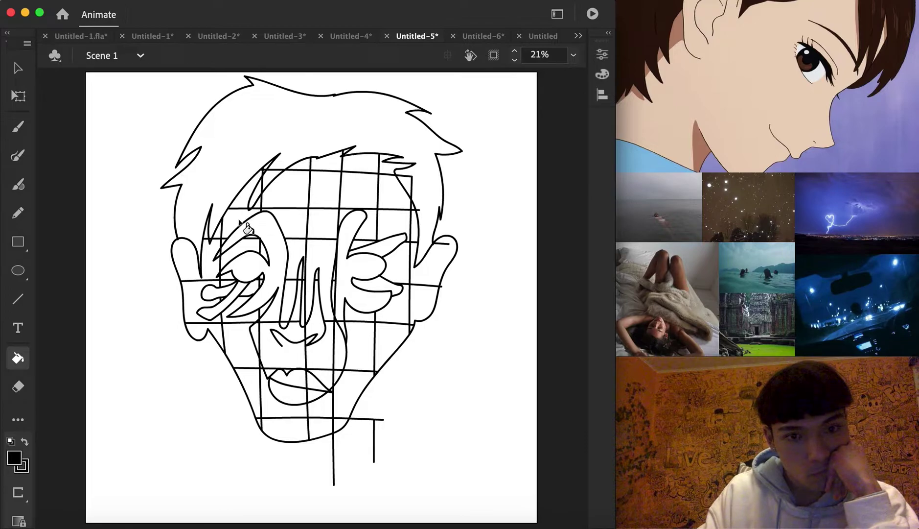
click(240, 222)
click(297, 260)
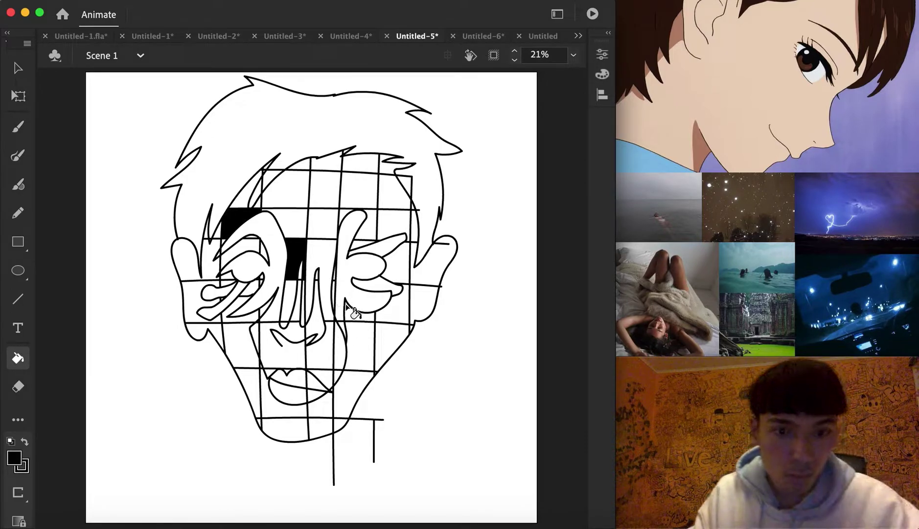
click(329, 307)
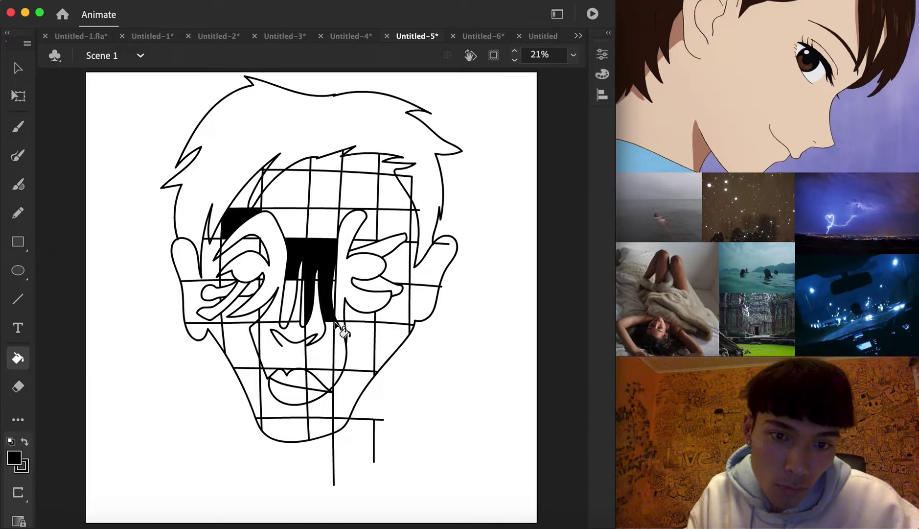
key(super+z)
- Fill grid cells black on the right cheek, beside the right eye and in three spots on the forehead
click(357, 339)
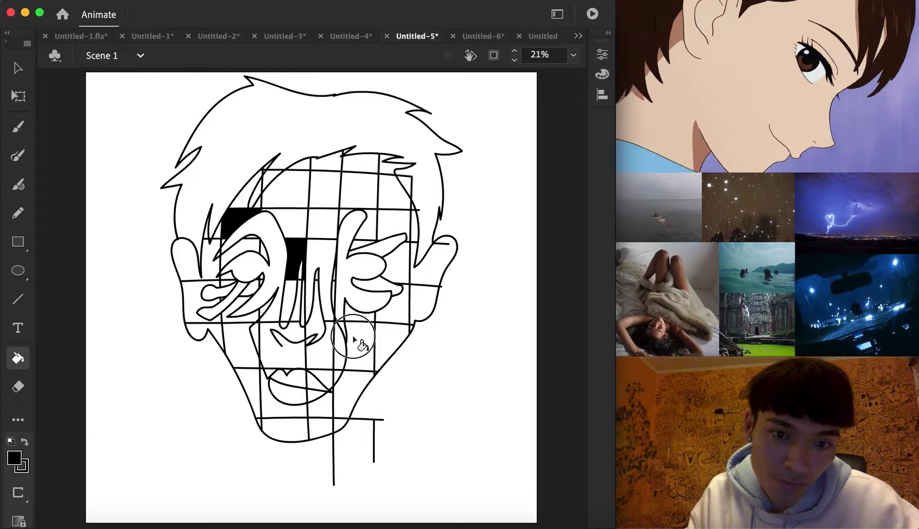
click(403, 274)
click(327, 194)
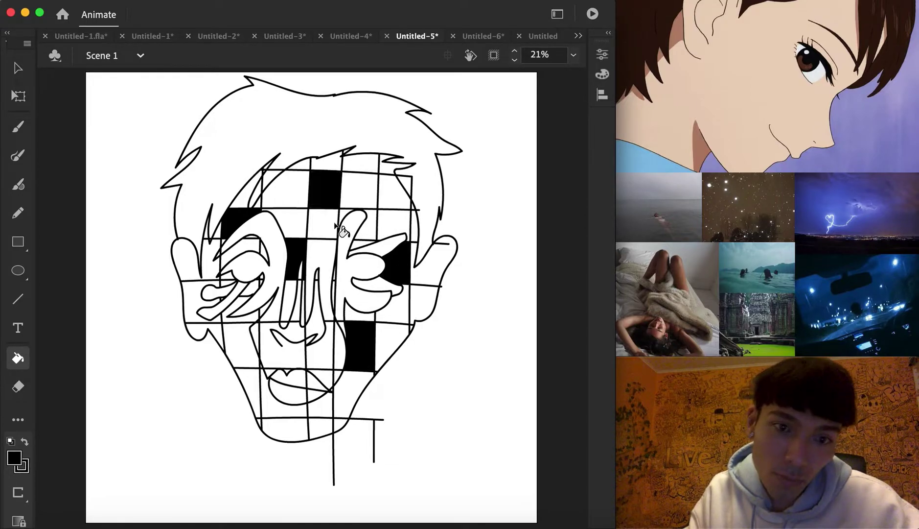
click(374, 167)
click(393, 194)
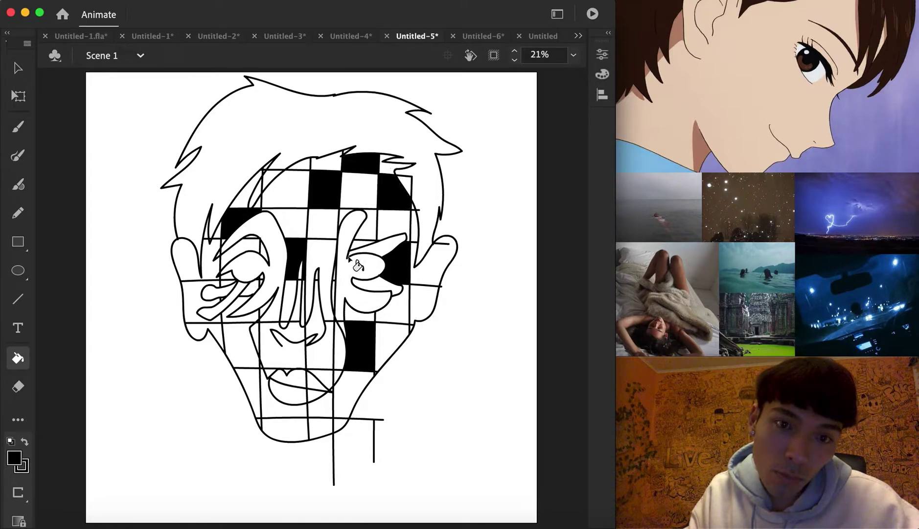
- Fill grid cells black on the left cheek, at the left ear, around the lips and on the chin
click(239, 345)
click(200, 301)
click(301, 409)
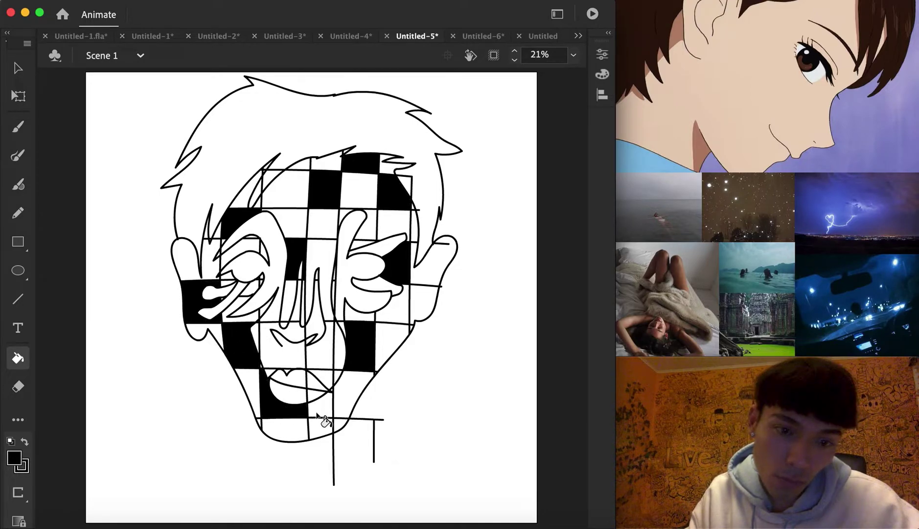
click(326, 432)
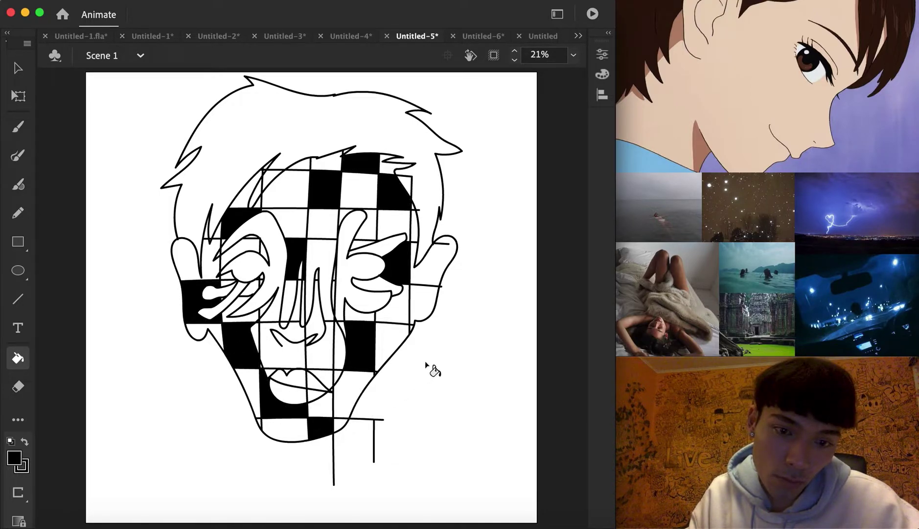
- Fill the lower part of the right ear and two grid areas along the hairline at the left temple and forehead black
click(418, 316)
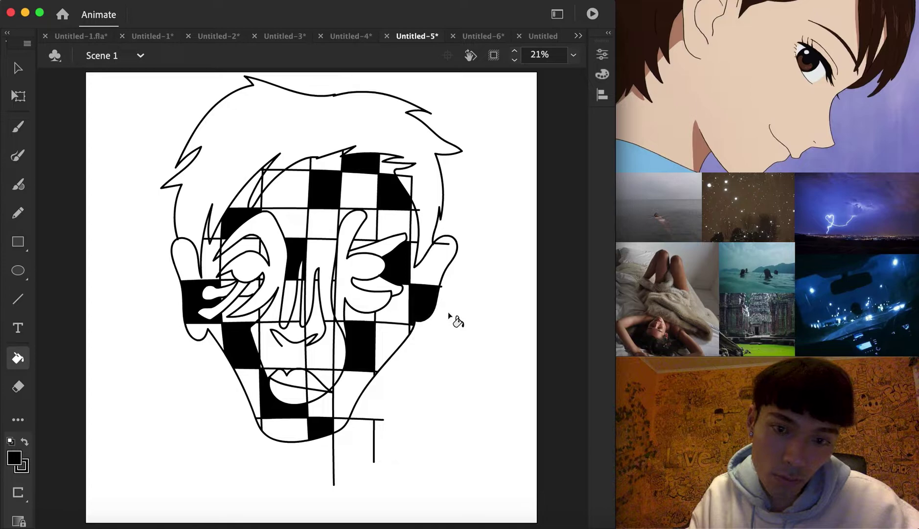
click(247, 200)
click(306, 162)
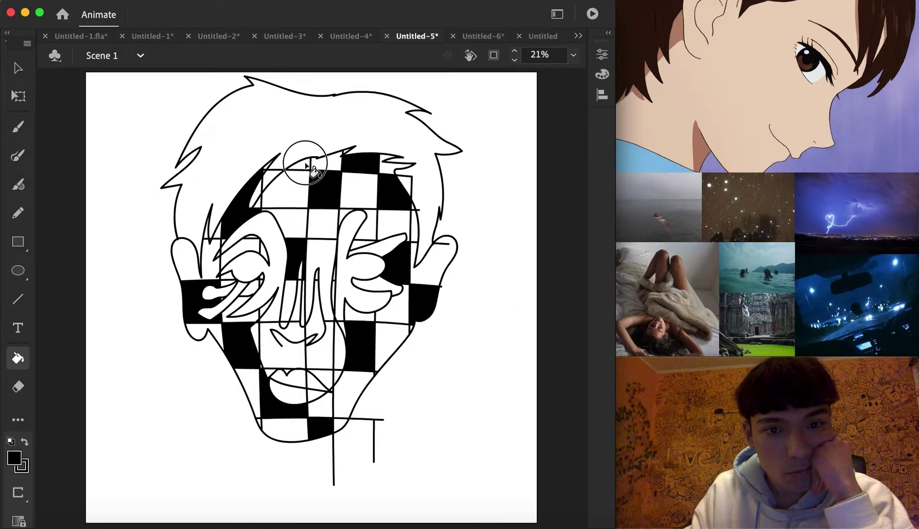
- Set the Paint Bucket fill to purple and fill the hair and the left part of the upper lip
click(11, 455)
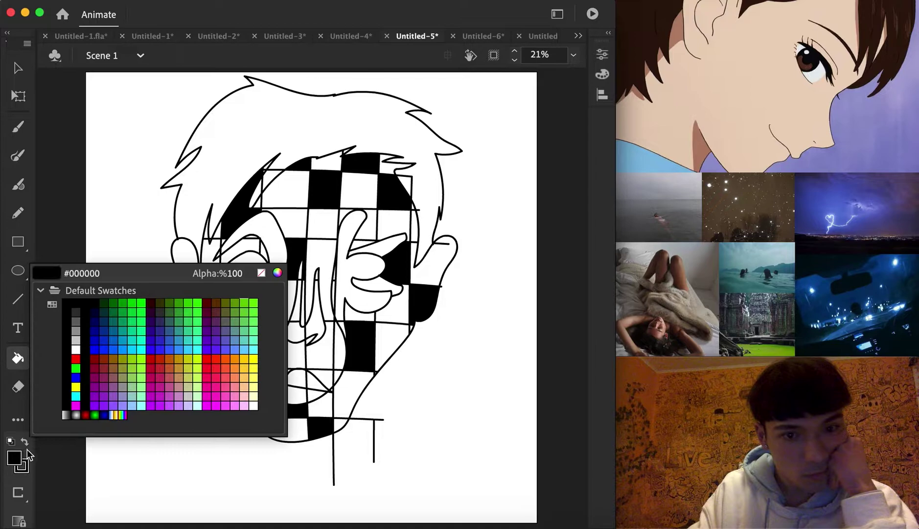
click(98, 400)
click(275, 153)
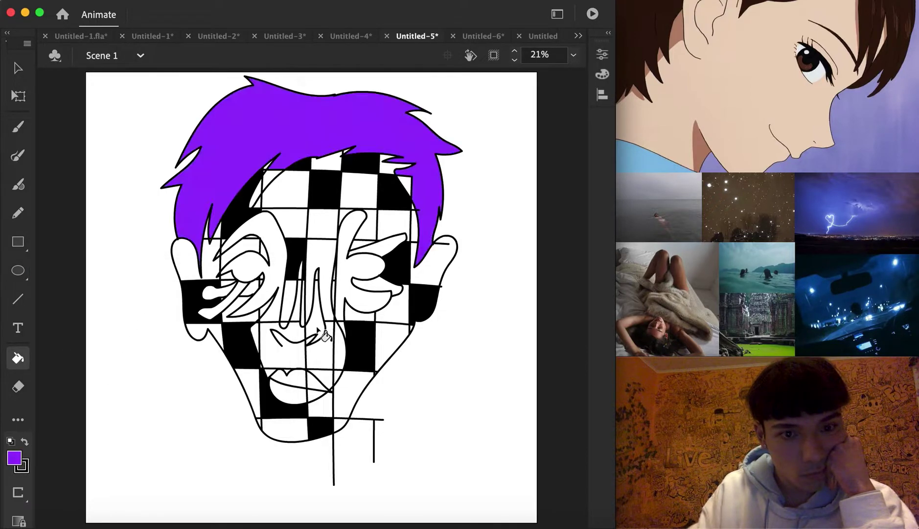
click(300, 399)
- Fill the lower lip's left part and upper lip's right part blue, and the remaining lower lip section purple (#9933FF)
click(14, 457)
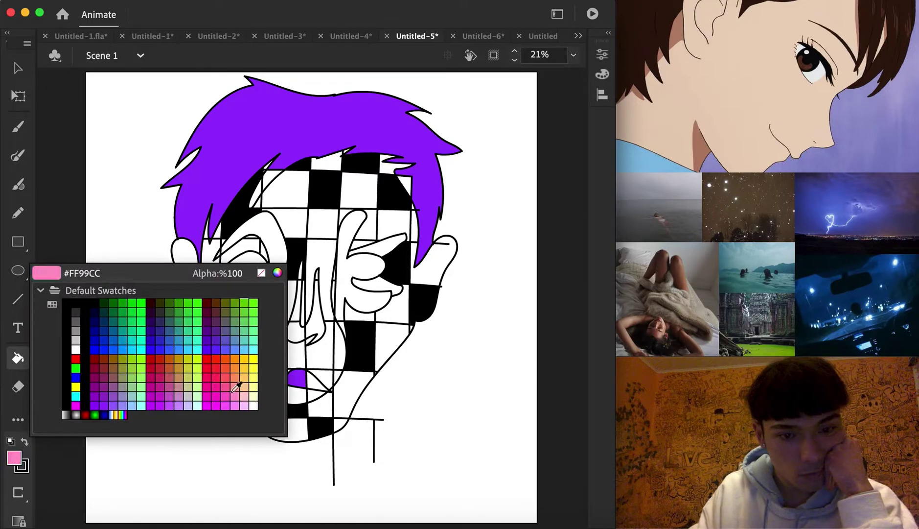
click(172, 343)
click(296, 396)
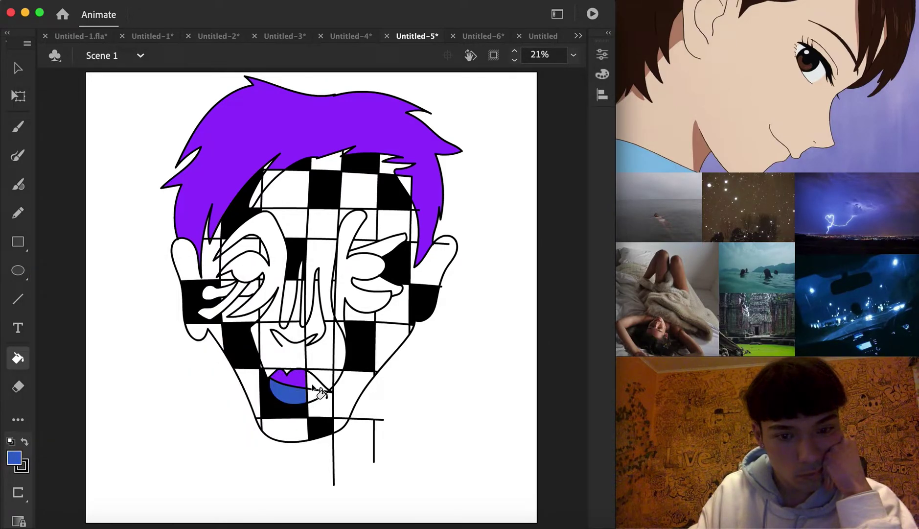
click(15, 457)
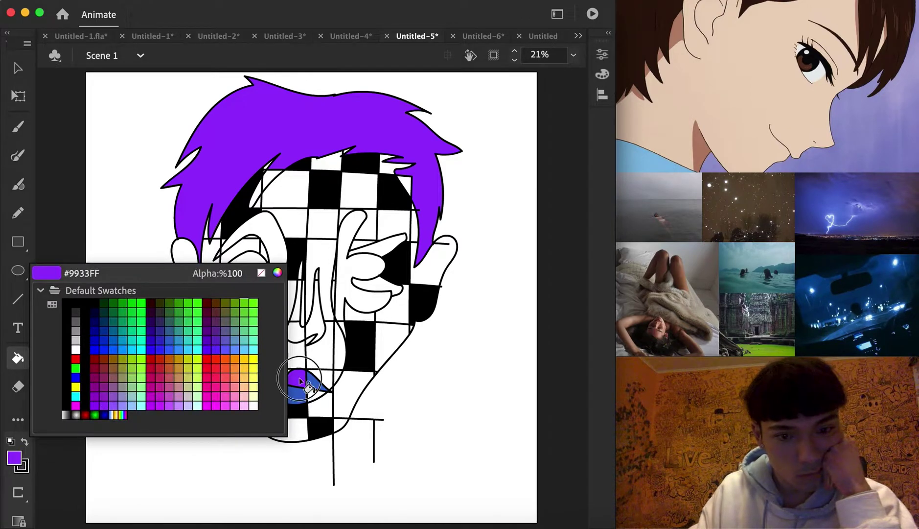
click(303, 374)
- Try purple fills on the right ear and the shapes around the left eye, undoing each one
click(433, 272)
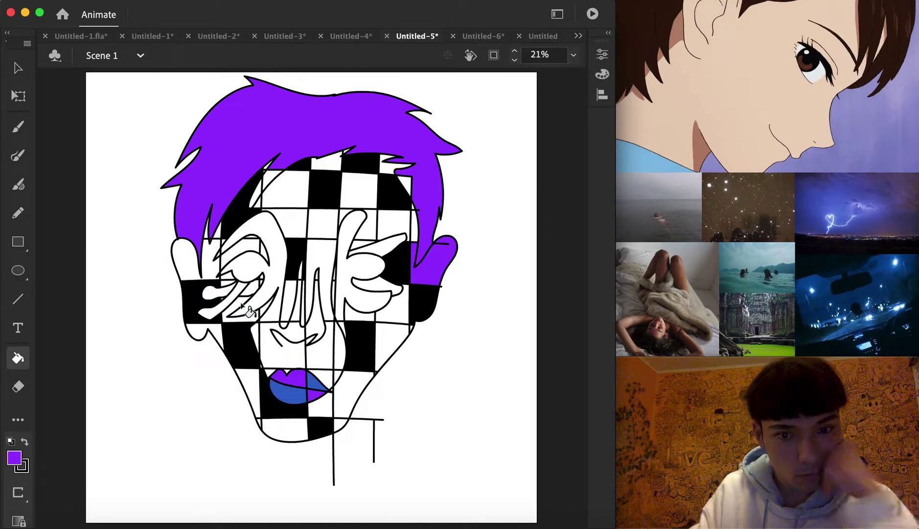
key(super+z)
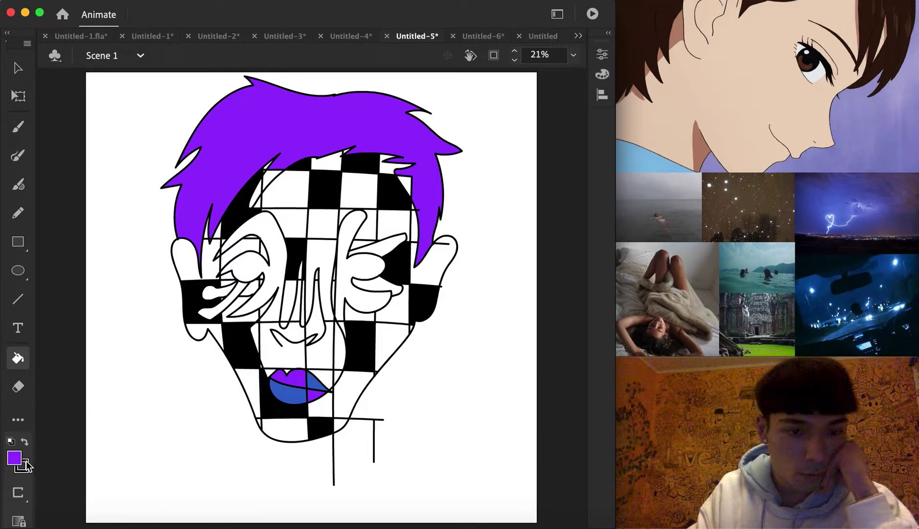
click(256, 321)
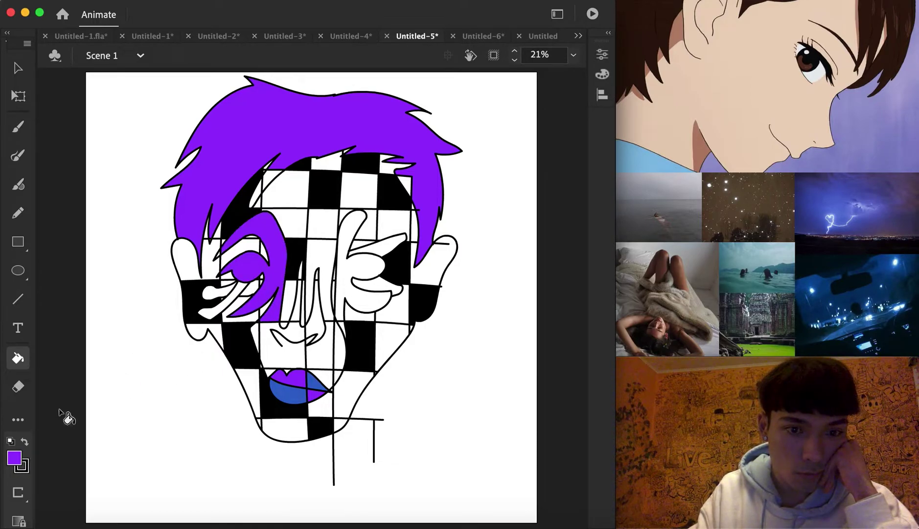
key(super+z)
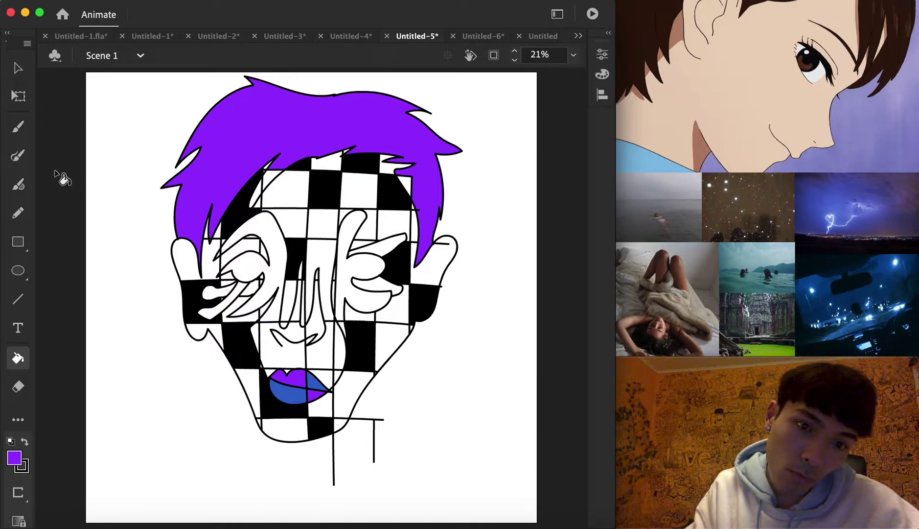
click(18, 68)
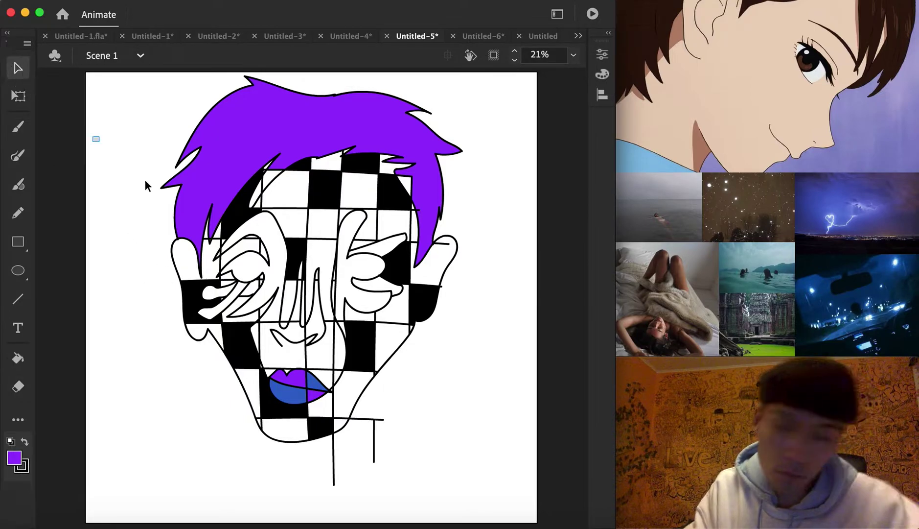
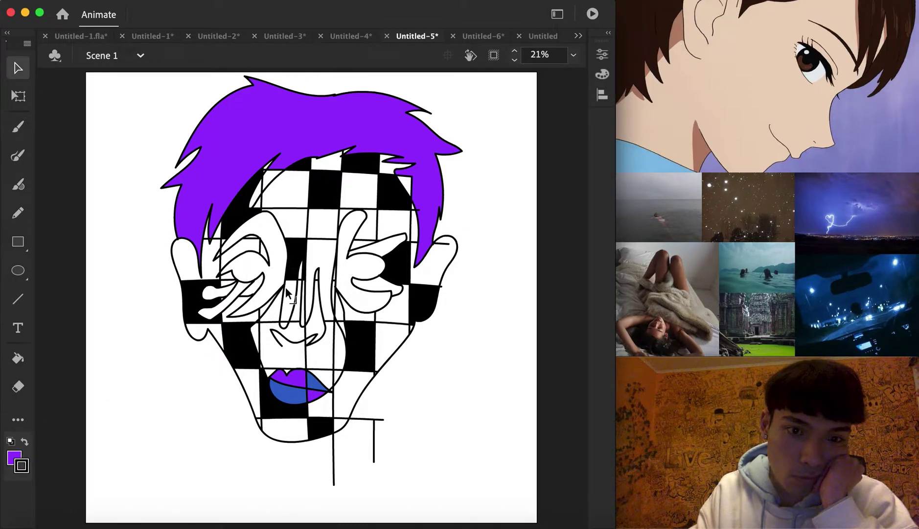
- Fill the crescent, iris and lower lash shapes of the left eye with dark navy blue
click(17, 358)
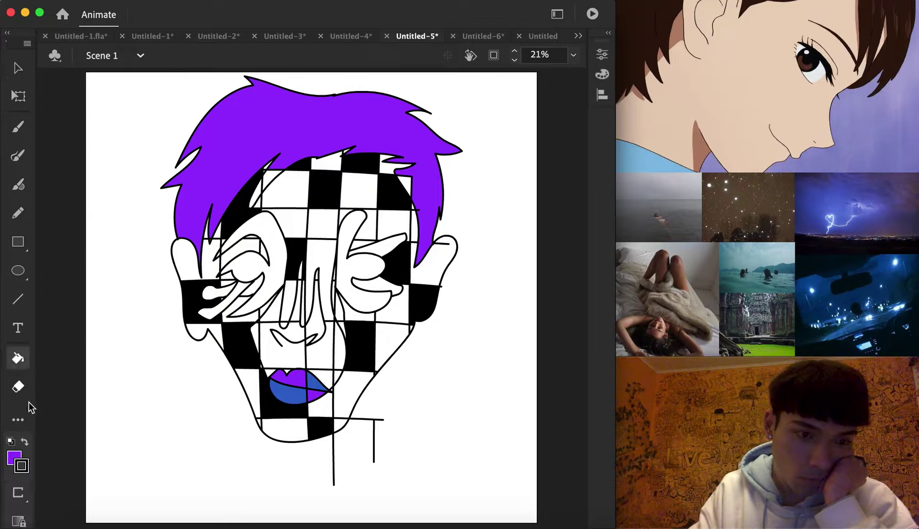
click(15, 458)
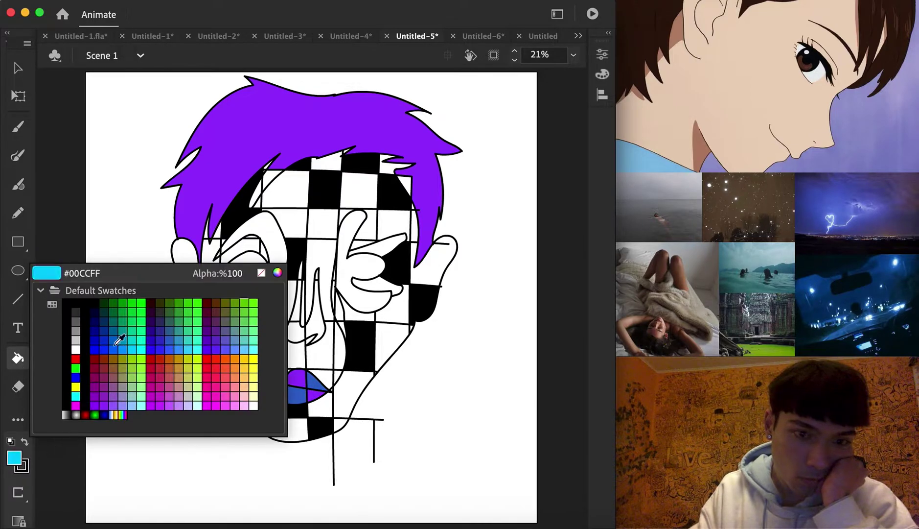
click(100, 320)
click(270, 274)
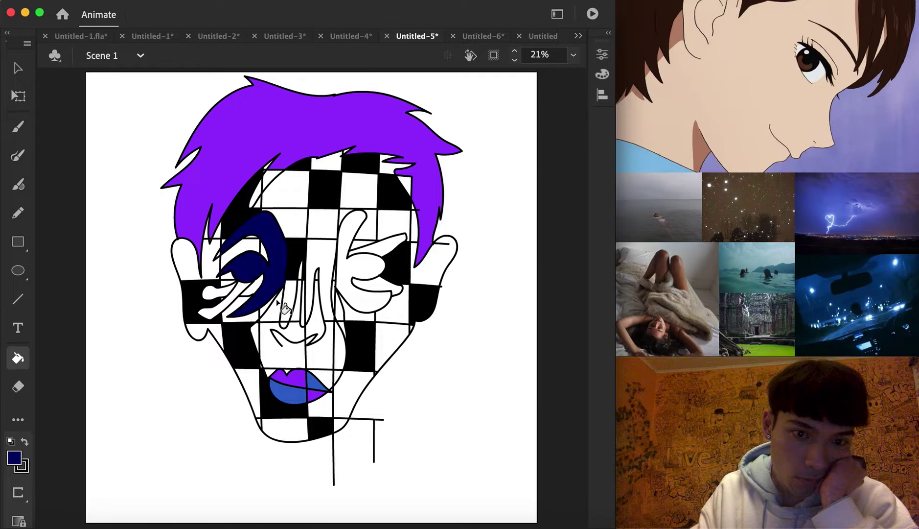
click(230, 304)
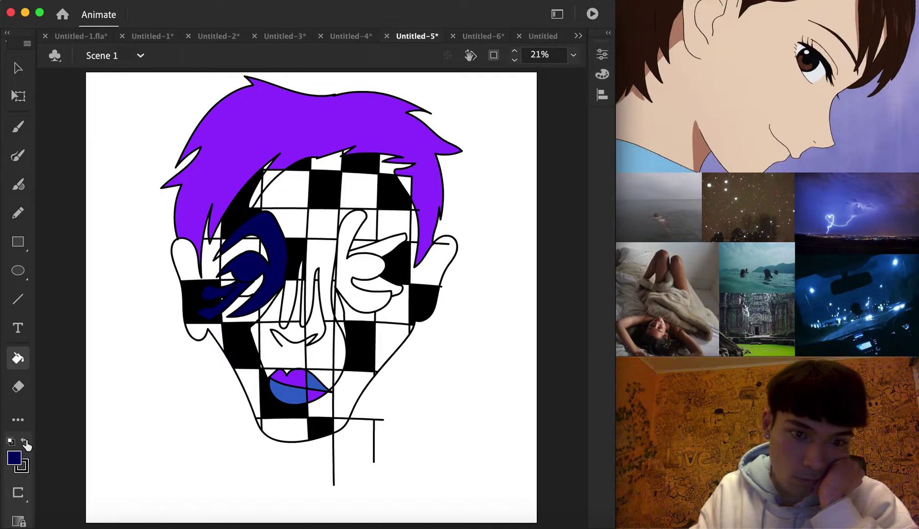
- Set the fill to bright blue (#0066FF) and recolour the left eye's crescent, iris and lower lash shapes
click(14, 458)
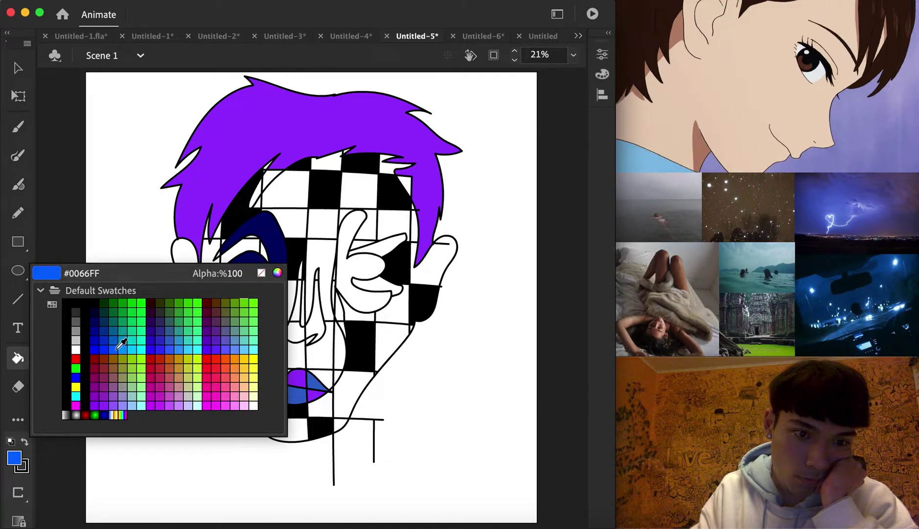
click(123, 339)
click(244, 276)
click(215, 297)
click(231, 306)
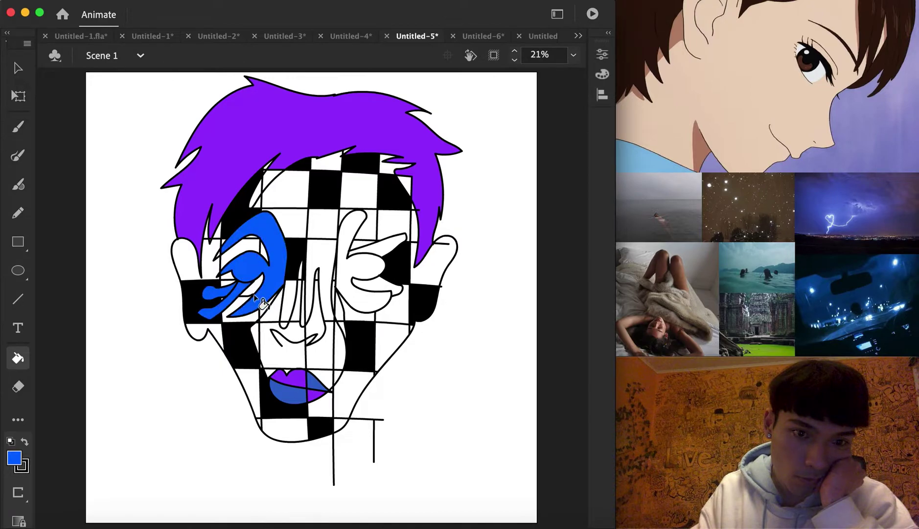
- Fill the right eye's iris, brow, upper lid and lower lid shapes with the same bright blue
click(353, 274)
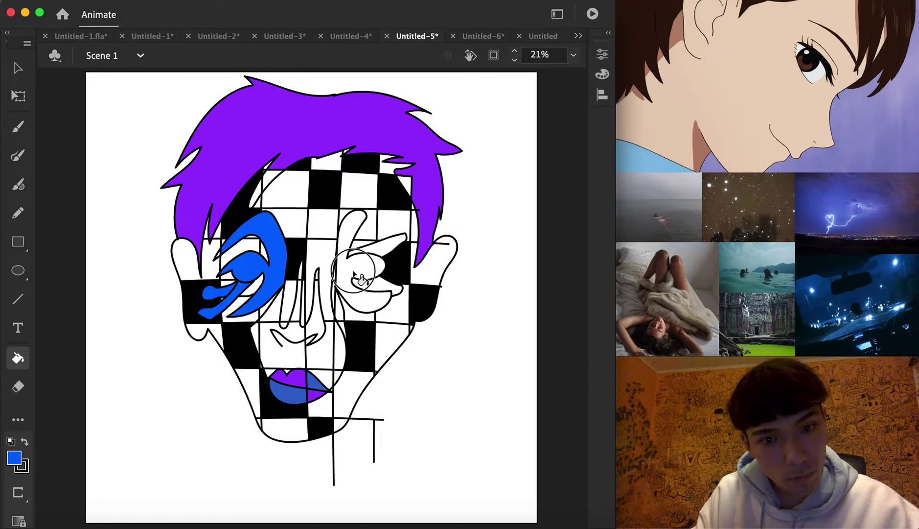
click(352, 230)
click(381, 260)
click(385, 288)
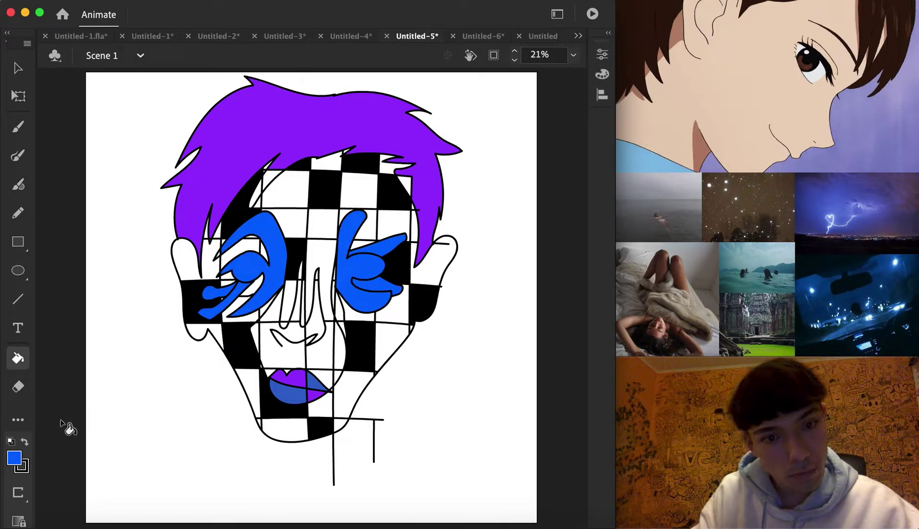
- Set the fill to a near-black colour and draw a small round pupil outline in the right eye with the brush
click(18, 458)
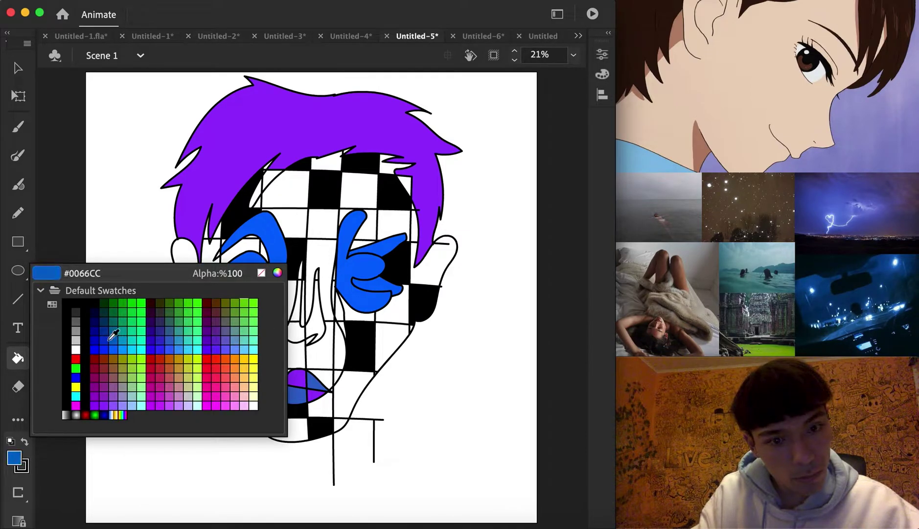
click(67, 314)
click(18, 156)
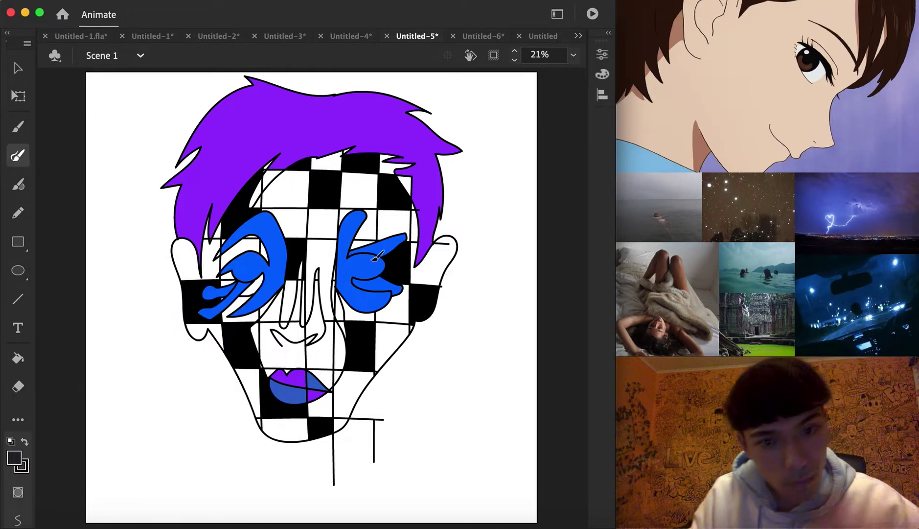
drag(351, 264, 348, 268)
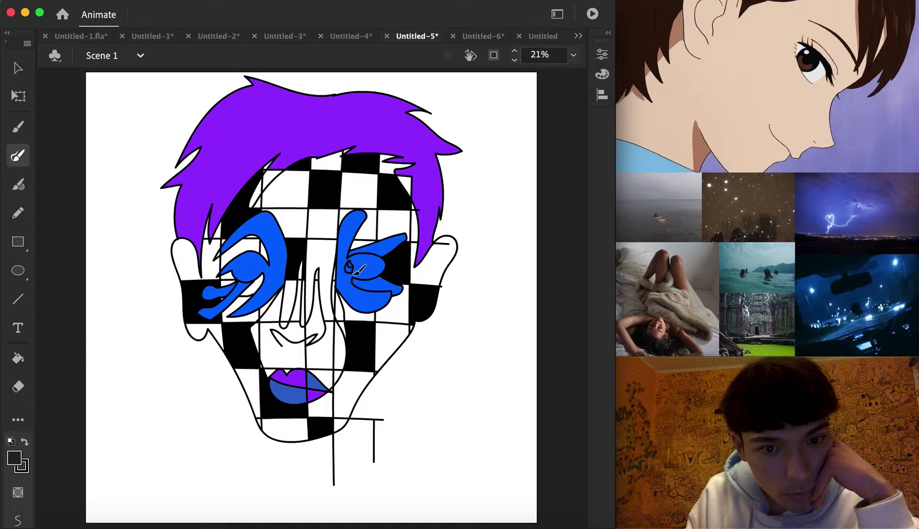
- Draw two small closed eyes and two nostril dots on the rounded blue shape inside the right-hand eye
click(574, 55)
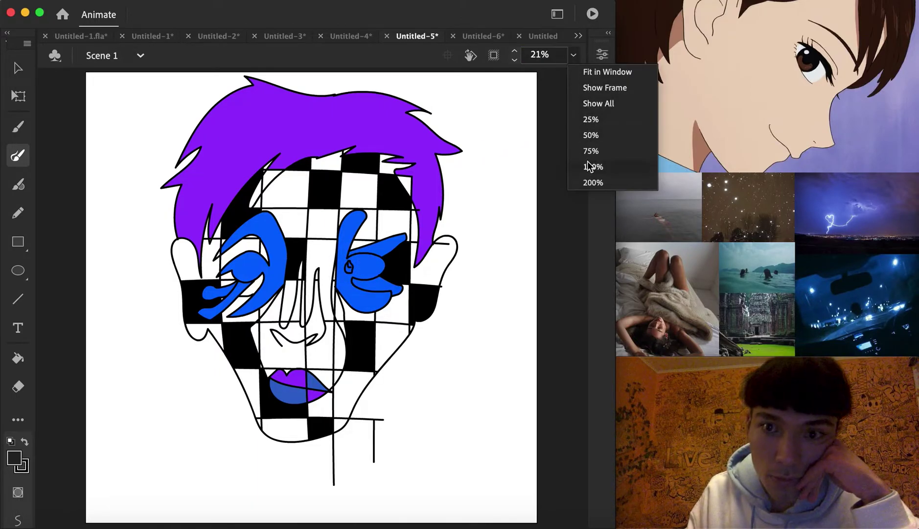
click(590, 164)
scroll(431, 195, right, 5)
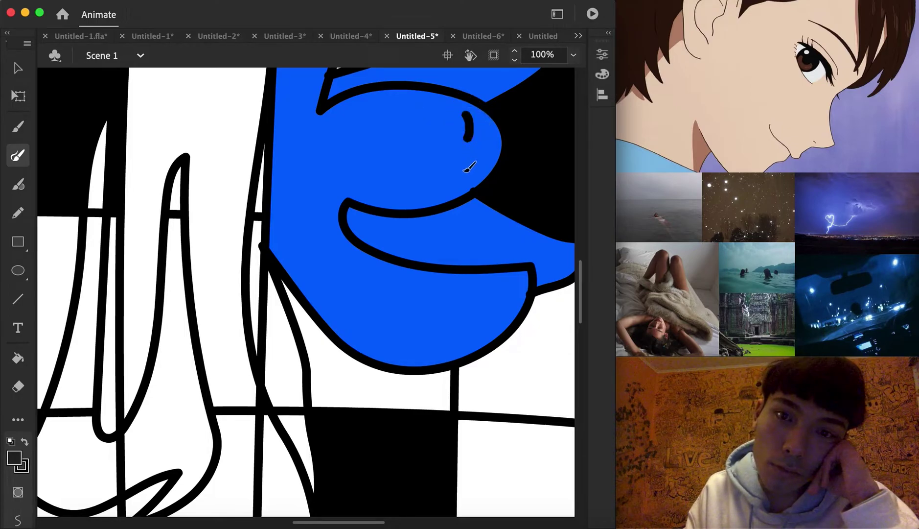
click(492, 141)
click(495, 155)
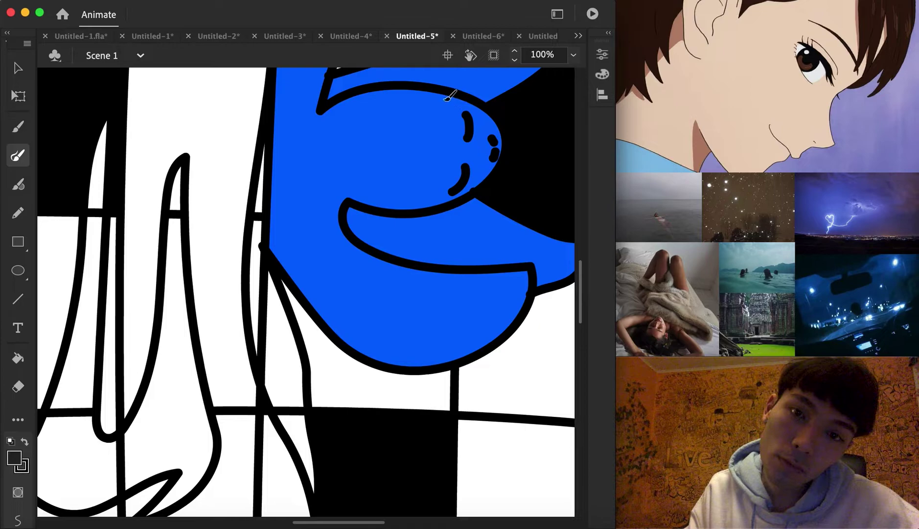
- Draw a hairline and a jagged outer hair edge on the right-hand eye's small face, then fill the hair with #252525
mouse_move(444, 102)
mouse_down()
mouse_move(429, 173)
mouse_move(438, 197)
mouse_up()
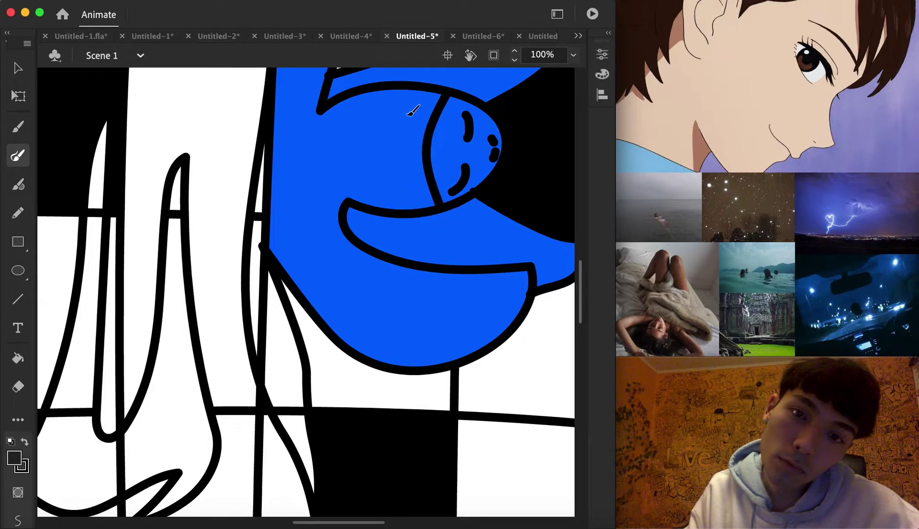
mouse_move(352, 98)
mouse_down()
mouse_move(328, 118)
mouse_move(362, 201)
mouse_up()
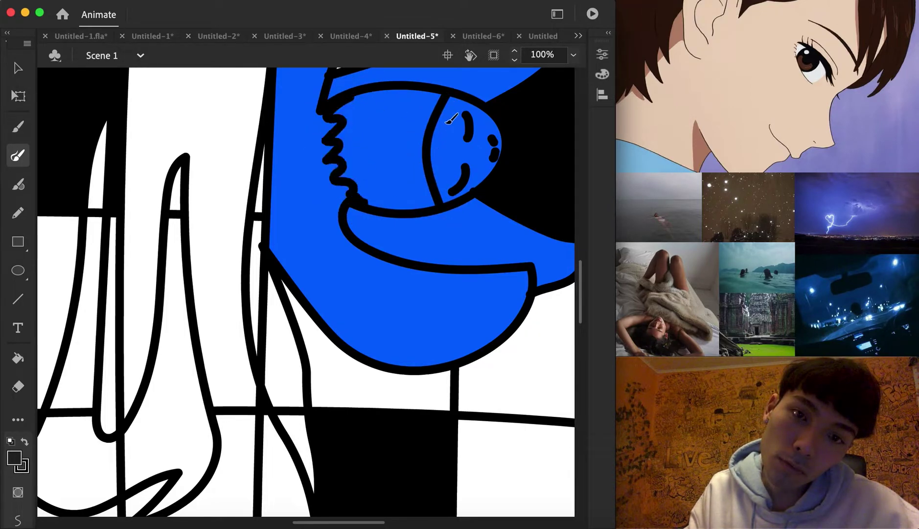
mouse_move(441, 98)
mouse_down()
mouse_move(427, 169)
mouse_move(439, 200)
mouse_up()
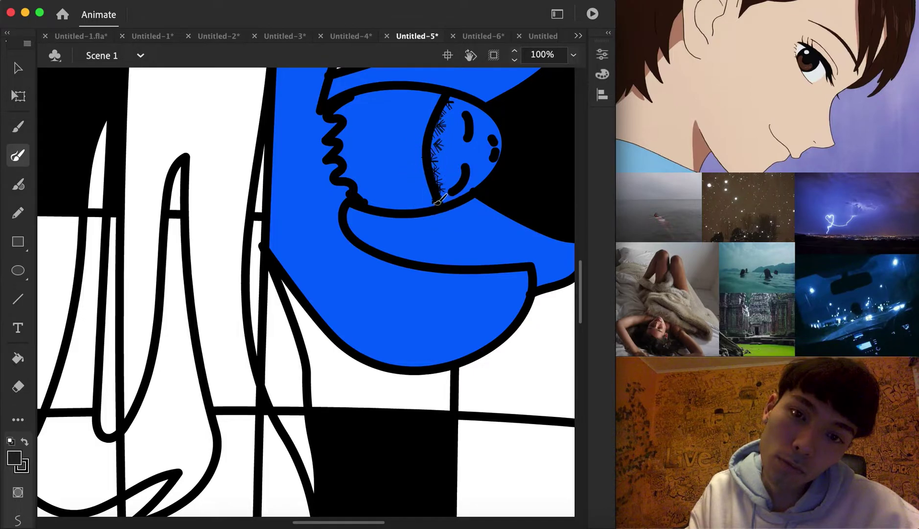
click(18, 357)
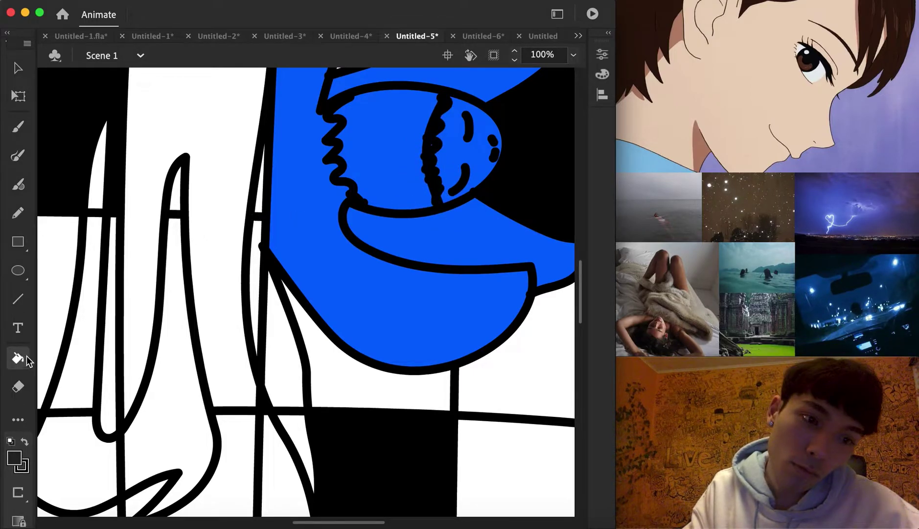
click(391, 179)
- Draw a jagged fringe and a hanging lock of hair across the rounded blue shape inside the left-hand eye
scroll(236, 230, left, 10)
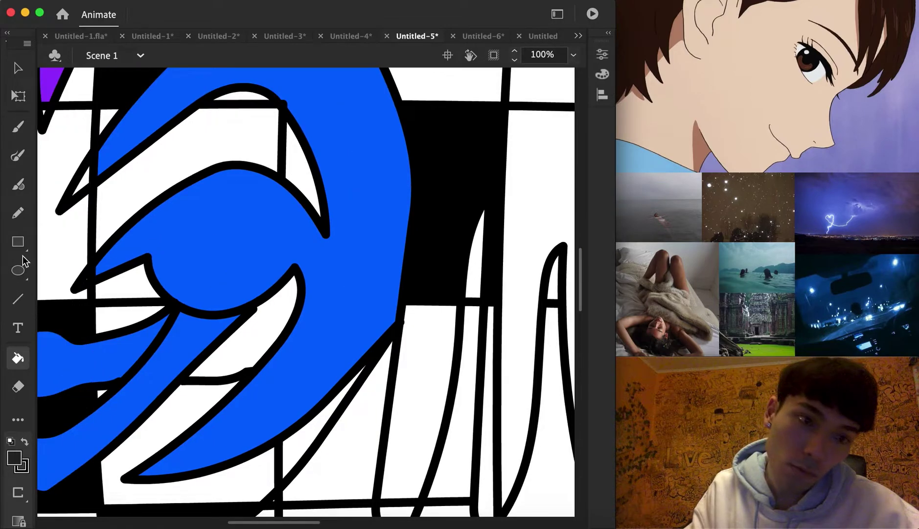
click(18, 155)
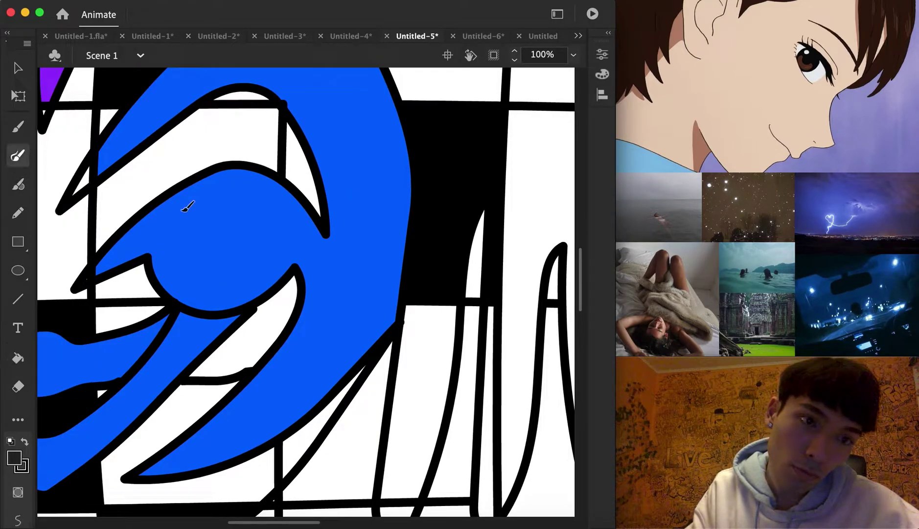
mouse_move(153, 257)
mouse_down()
mouse_move(210, 252)
mouse_move(211, 270)
mouse_move(255, 283)
mouse_move(287, 275)
mouse_move(307, 288)
mouse_move(322, 345)
mouse_move(350, 295)
mouse_move(319, 226)
mouse_up()
- Fill the hair on the left-hand eye's small face with light pink #FFCCFF
click(18, 388)
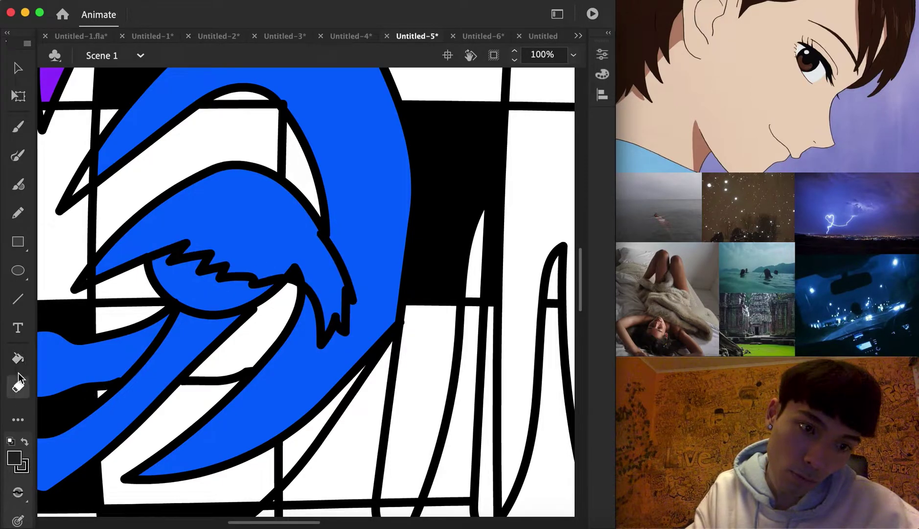
click(18, 358)
click(14, 458)
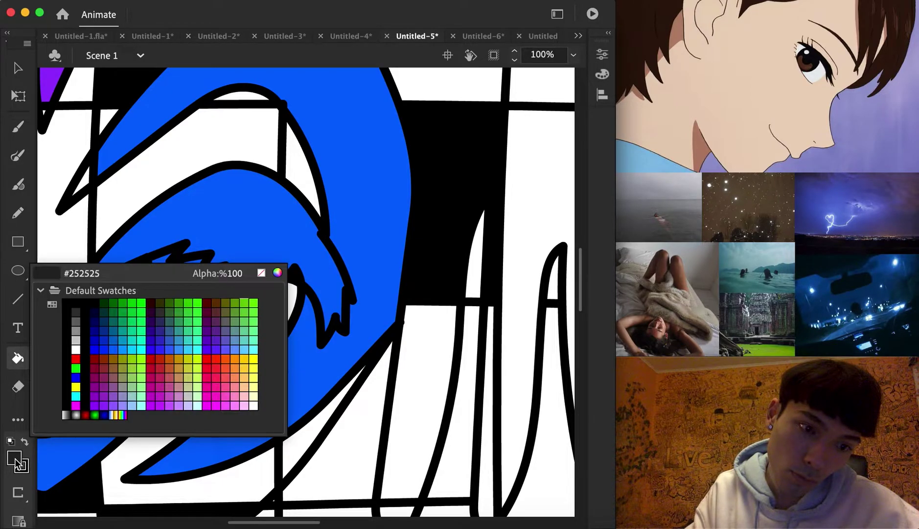
click(246, 400)
click(226, 260)
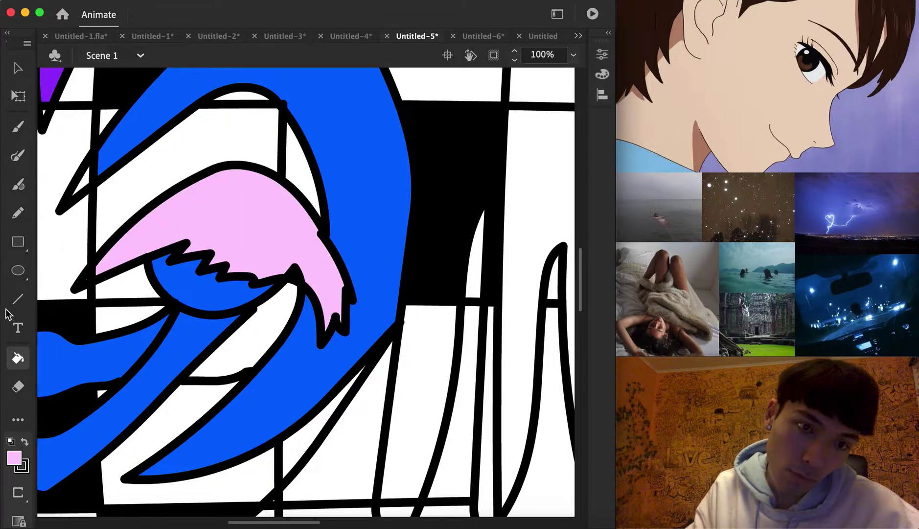
- Draw two closed eyes below the pink fringe, undoing the first scribbles, and lengthen one of the eye strokes
key(b)
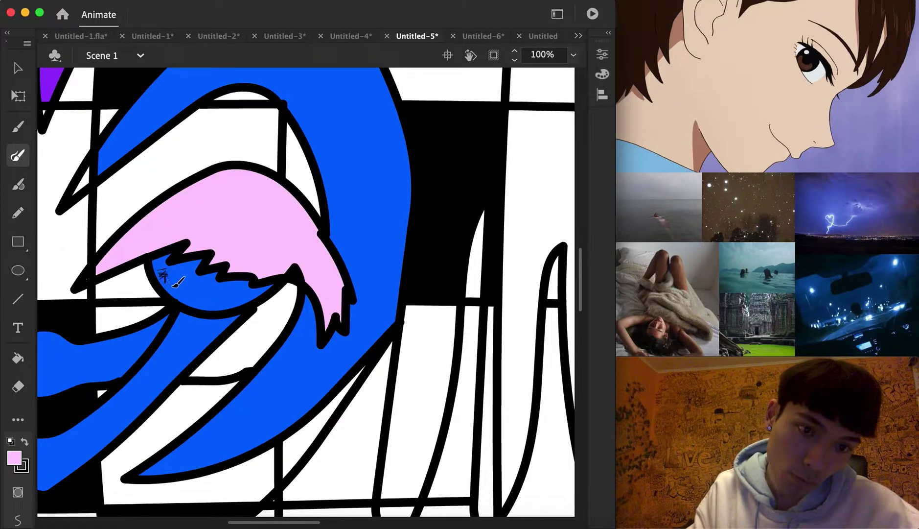
key(super+z)
key(super+z)
drag(153, 263, 179, 284)
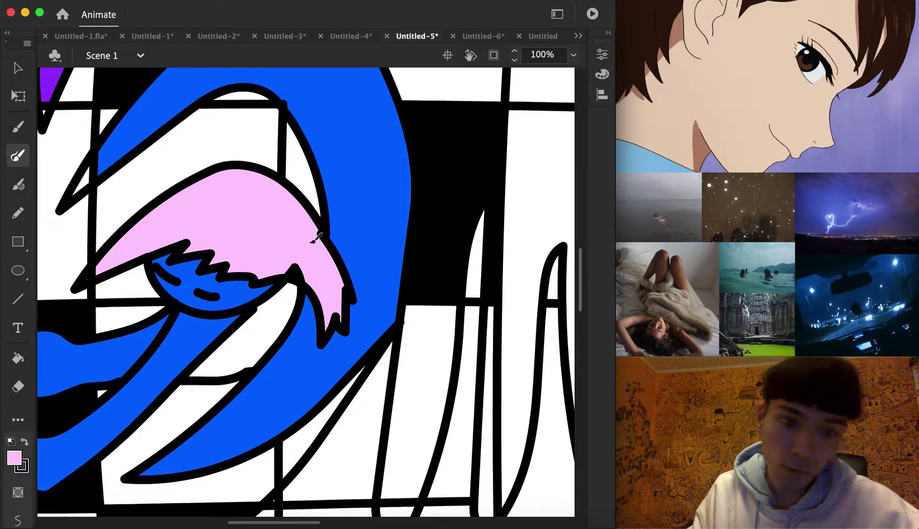
key(v)
drag(247, 325, 230, 306)
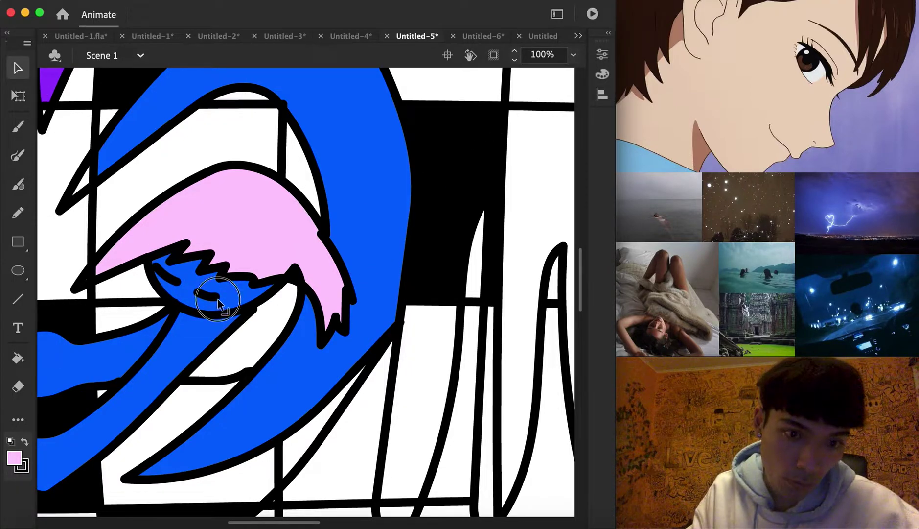
- Delete the lower ends of the two stray vertical grid lines below the chin and a piece of the horizontal line beside the jaw
click(576, 54)
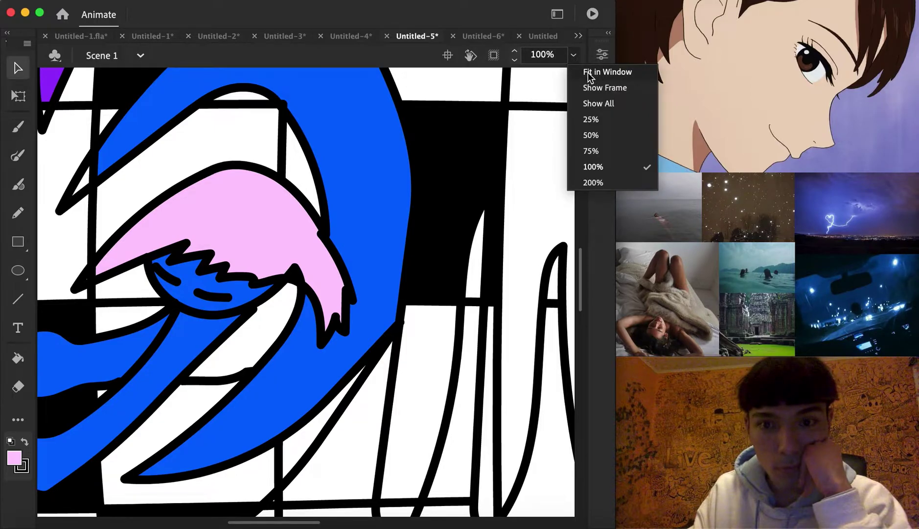
click(591, 72)
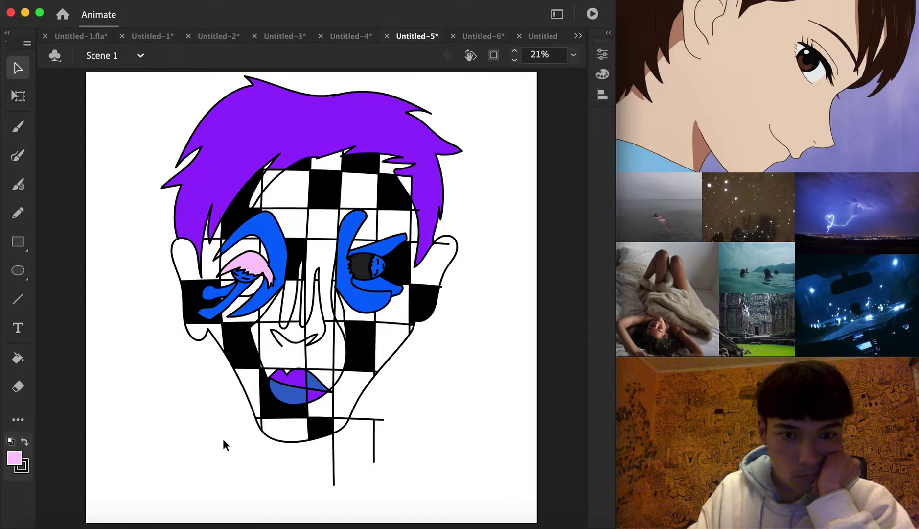
mouse_move(314, 455)
mouse_down()
mouse_move(424, 493)
mouse_move(420, 502)
mouse_up()
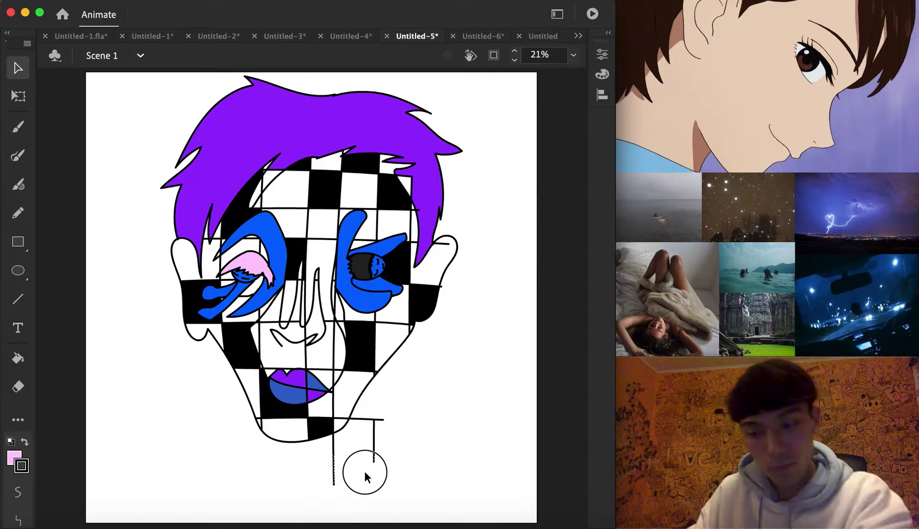
click(323, 472)
drag(353, 492, 353, 492)
key(Delete)
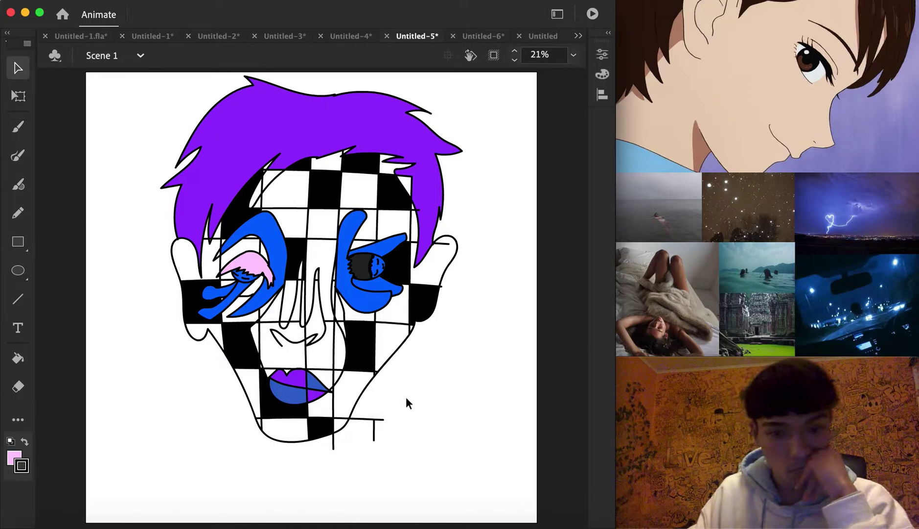
click(365, 416)
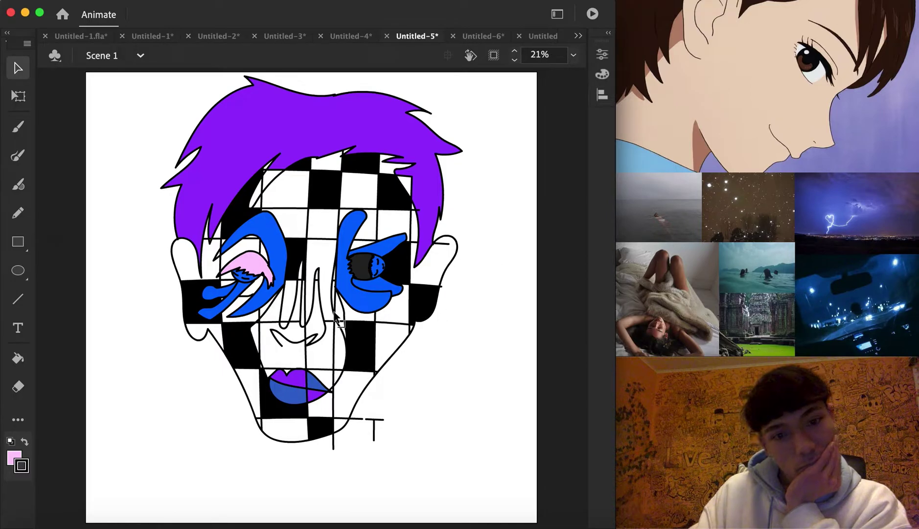
click(254, 289)
click(253, 288)
click(22, 361)
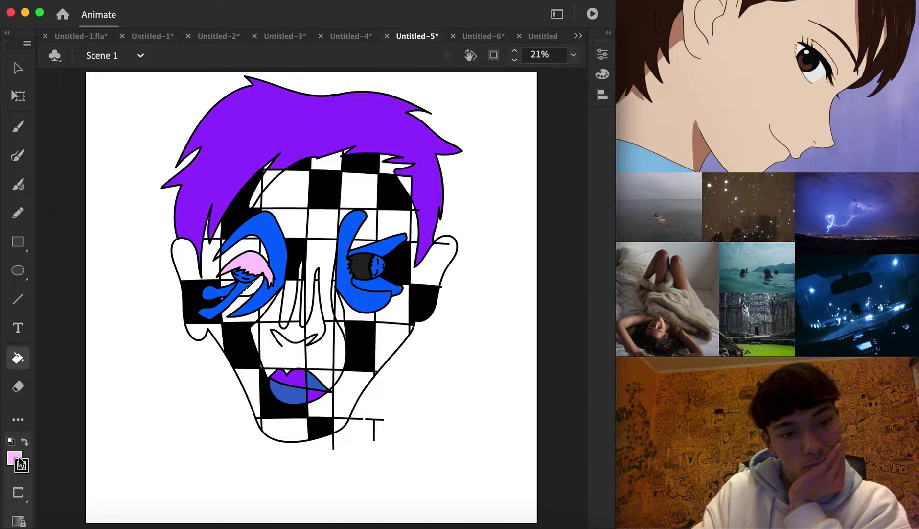
click(11, 461)
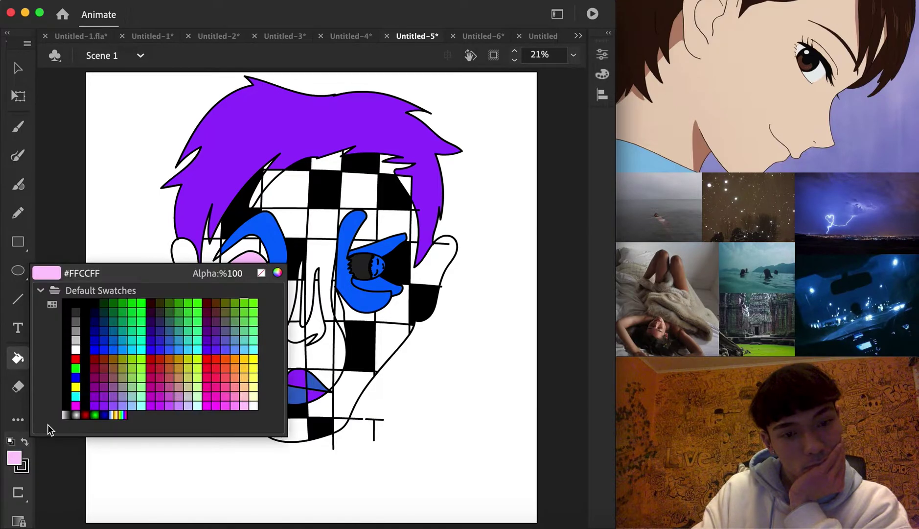
click(258, 293)
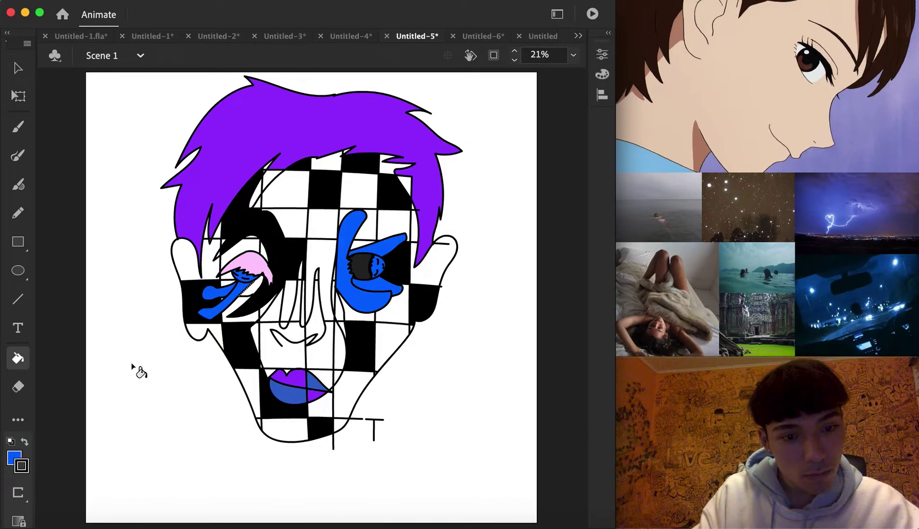
key(super+z)
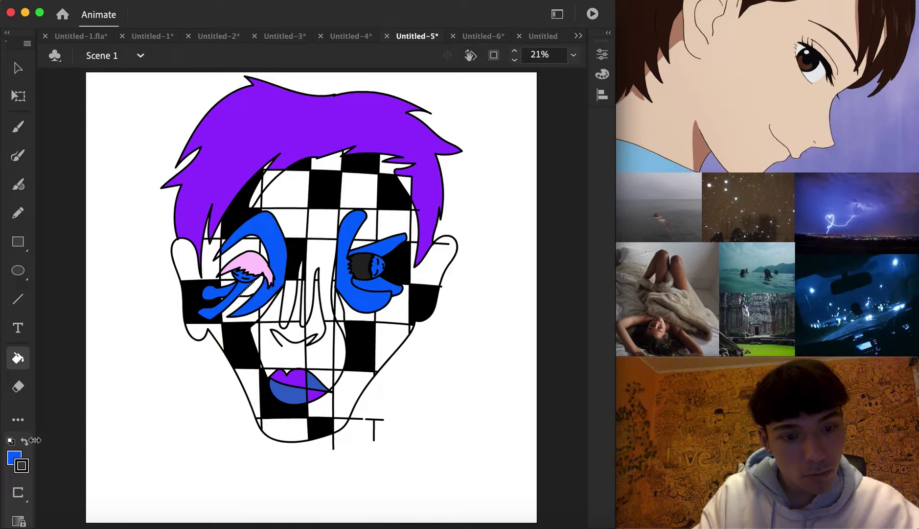
- Fill the gap between the finger shapes below the left-hand eye with blue
click(19, 69)
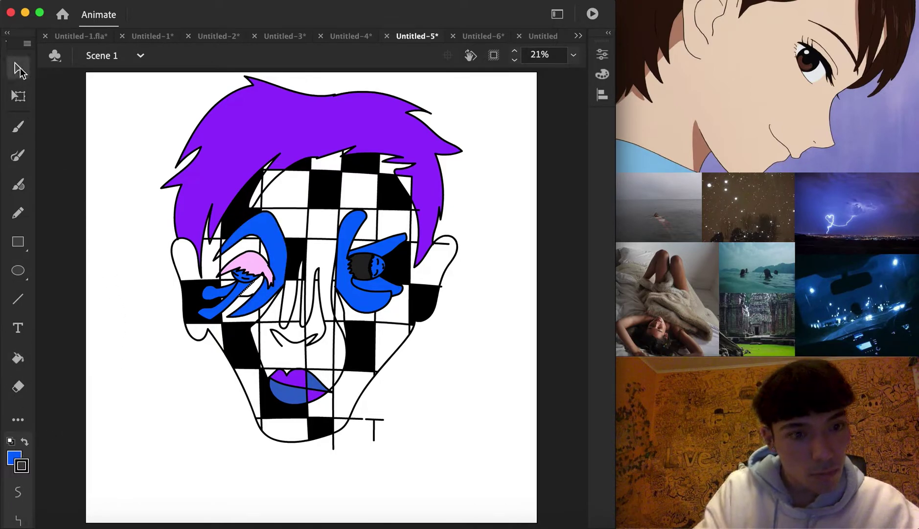
click(128, 331)
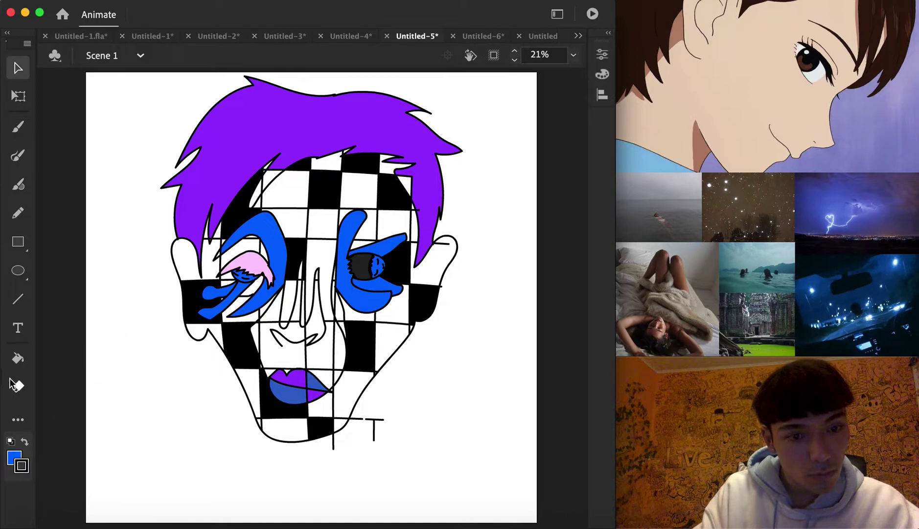
click(17, 358)
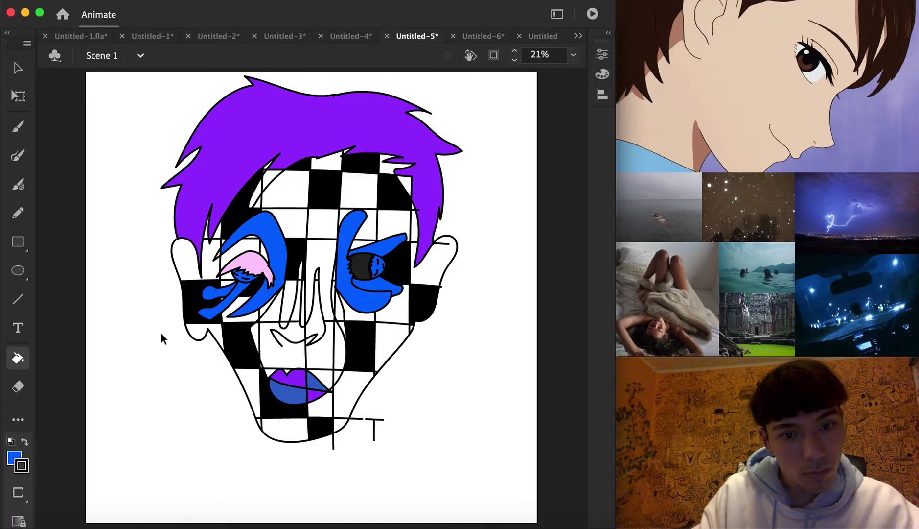
click(14, 459)
click(16, 456)
click(17, 456)
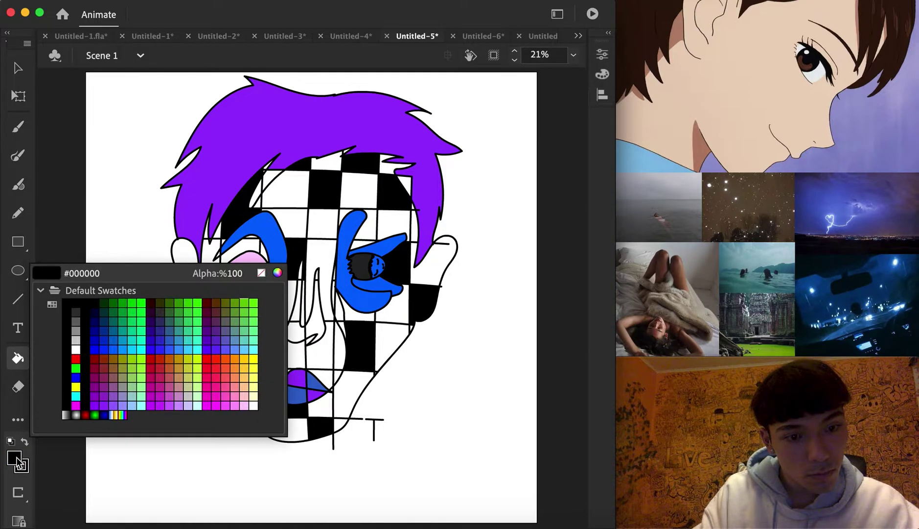
click(108, 349)
click(264, 293)
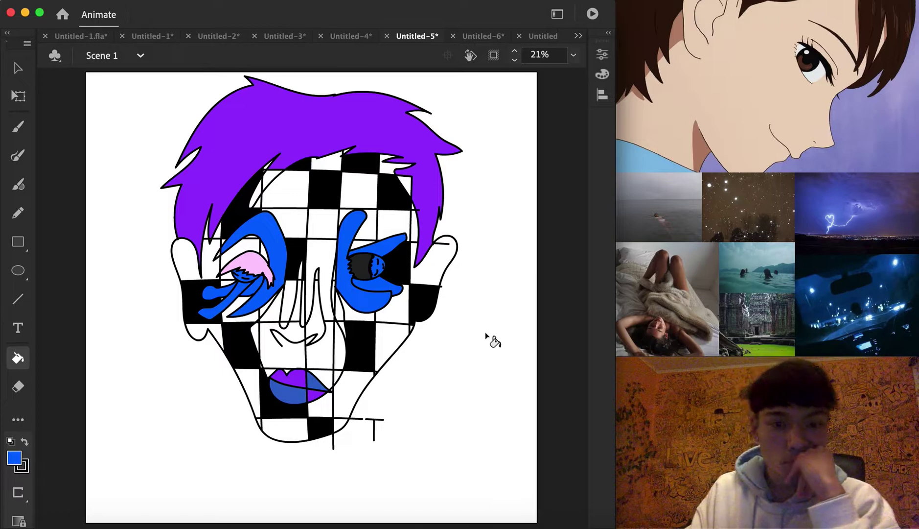
- Draw an arrow across the nose bridge pointing at the right-hand eye and hand-letter "boy Friend" beneath it, with "Friend" running down the nose
click(18, 156)
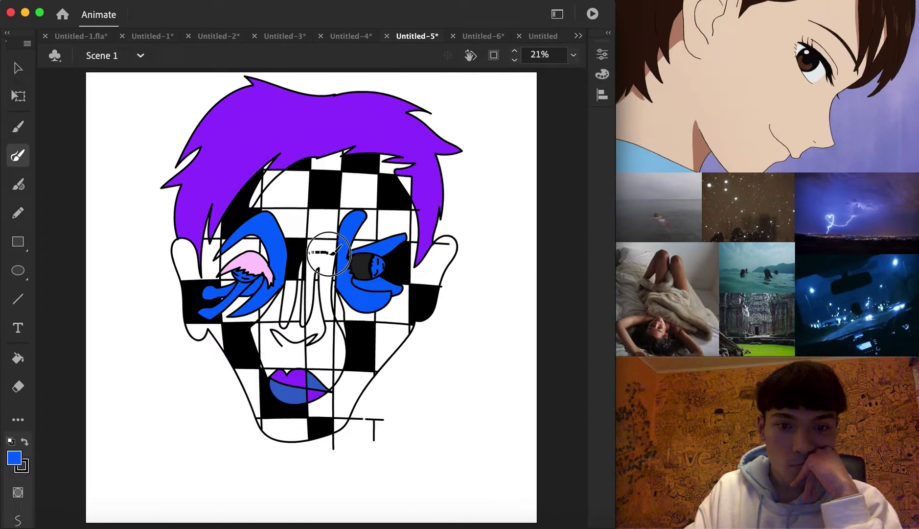
click(573, 55)
click(593, 167)
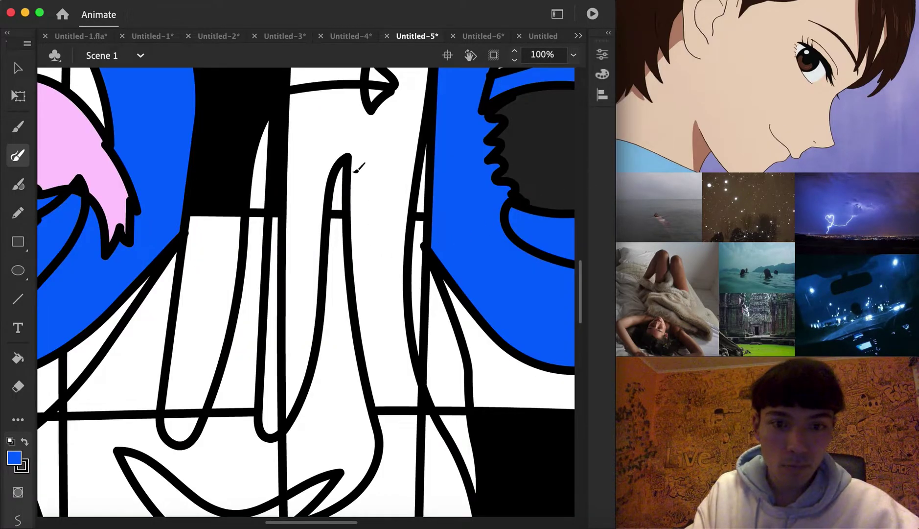
mouse_move(344, 125)
mouse_down()
mouse_move(363, 148)
mouse_move(391, 146)
mouse_up()
drag(367, 159, 387, 157)
drag(373, 223, 371, 237)
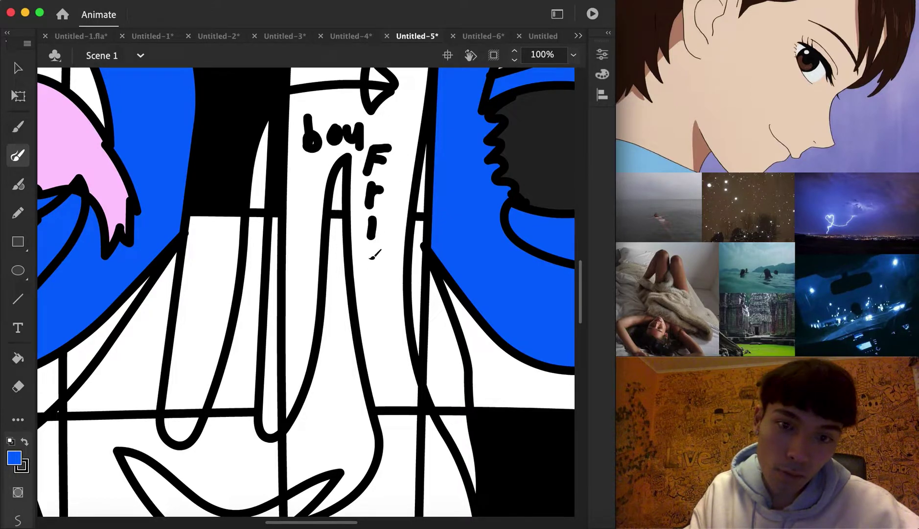
mouse_move(364, 318)
mouse_down()
mouse_move(383, 318)
mouse_move(387, 345)
mouse_up()
- Draw concentric wavy arches with small curved strokes above them inside the white forehead square just under the purple fringe
scroll(366, 223, up, 10)
scroll(366, 223, down, 7)
scroll(360, 223, down, 5)
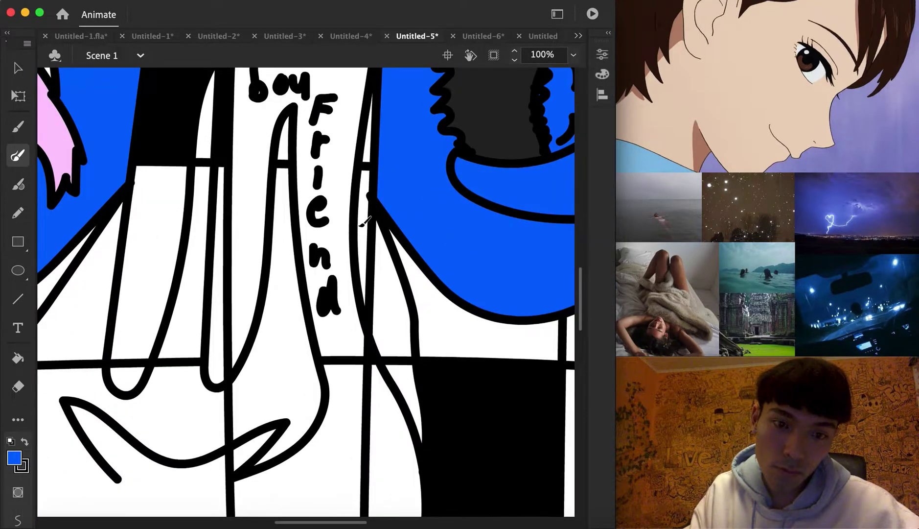
scroll(357, 225, up, 3)
scroll(358, 226, right, 8)
scroll(356, 226, up, 10)
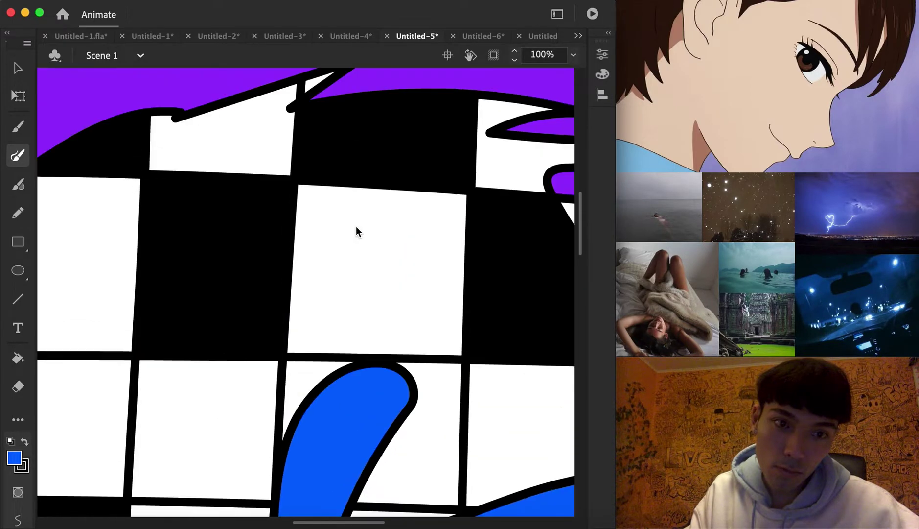
mouse_move(268, 175)
mouse_down()
mouse_move(241, 185)
mouse_move(229, 213)
mouse_up()
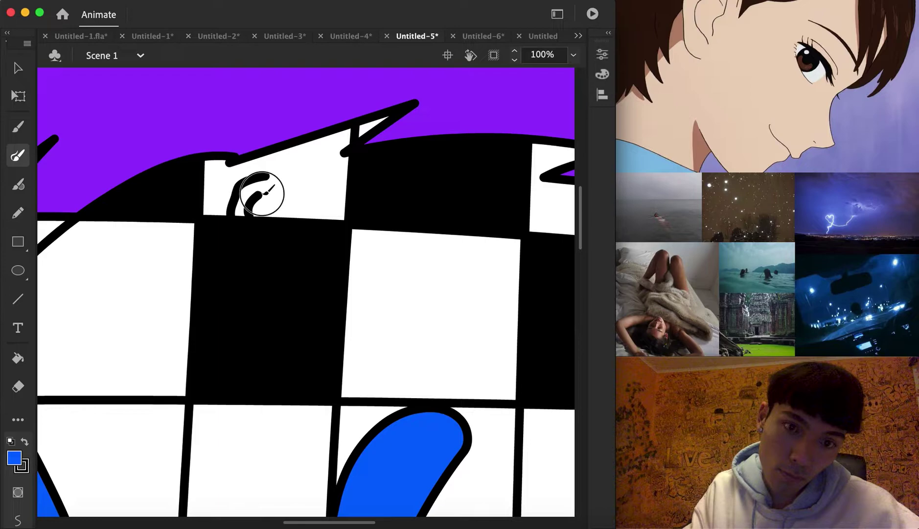
drag(268, 174, 315, 208)
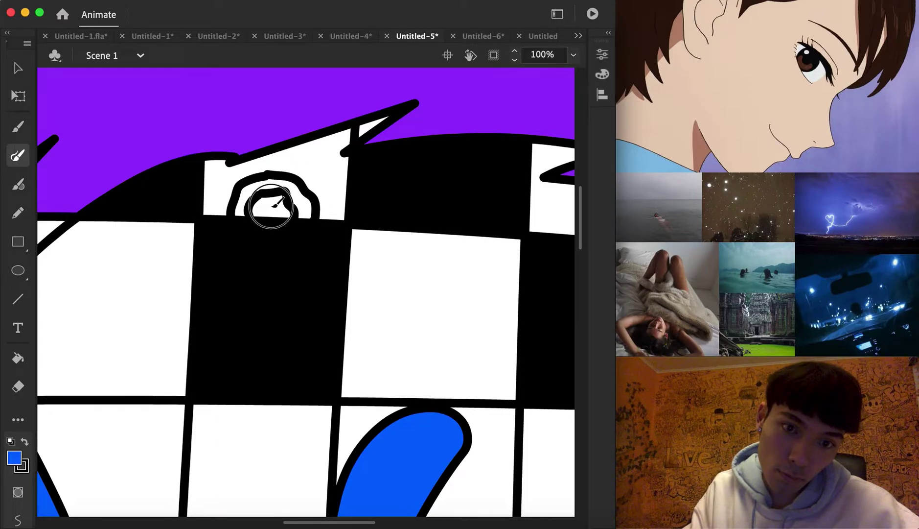
mouse_move(307, 146)
mouse_down()
mouse_move(333, 161)
mouse_move(321, 138)
mouse_move(298, 149)
mouse_up()
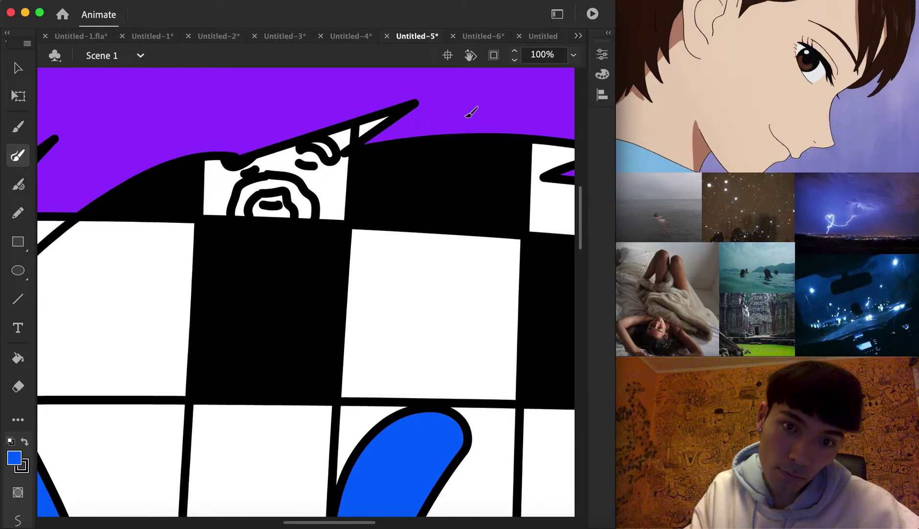
- Draw a small camera-like shape with three short rays on the white part of the right-hand ear
scroll(399, 212, down, 10)
scroll(399, 212, right, 5)
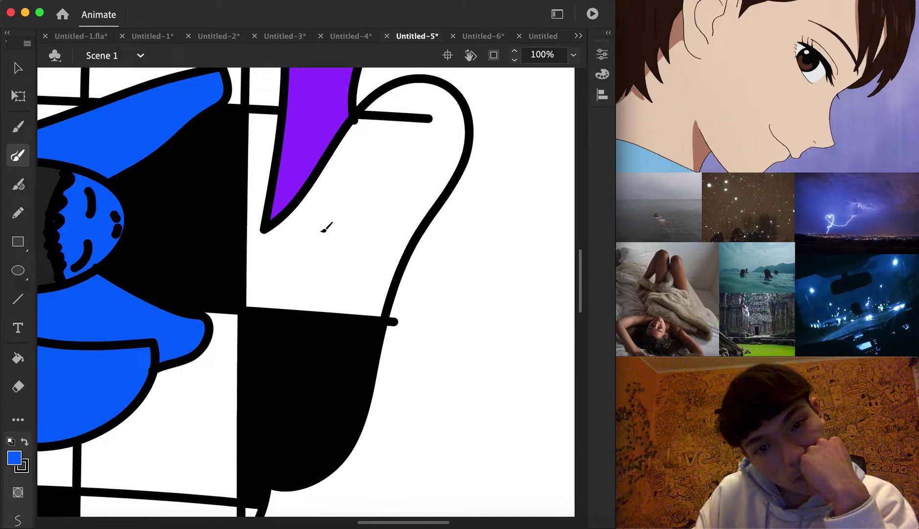
mouse_move(356, 212)
mouse_down()
mouse_move(337, 213)
mouse_move(336, 253)
mouse_move(363, 253)
mouse_move(359, 208)
mouse_move(325, 243)
mouse_up()
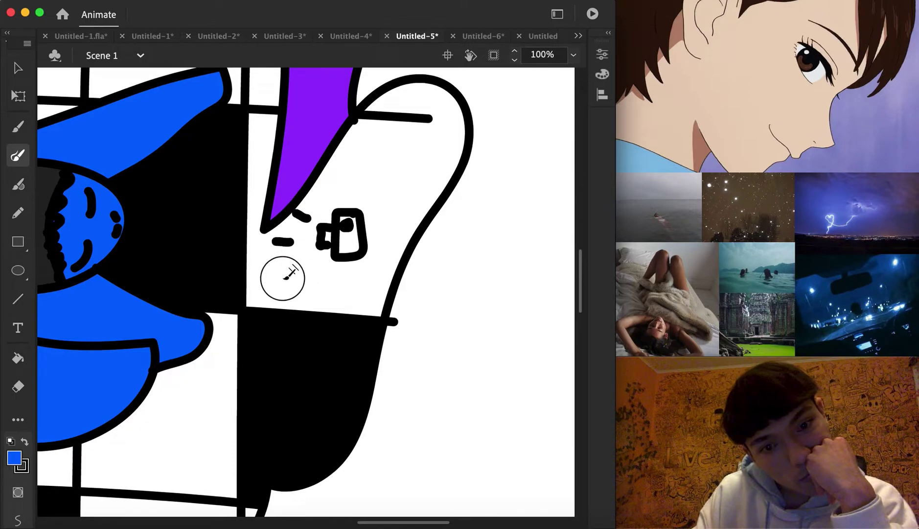
click(574, 55)
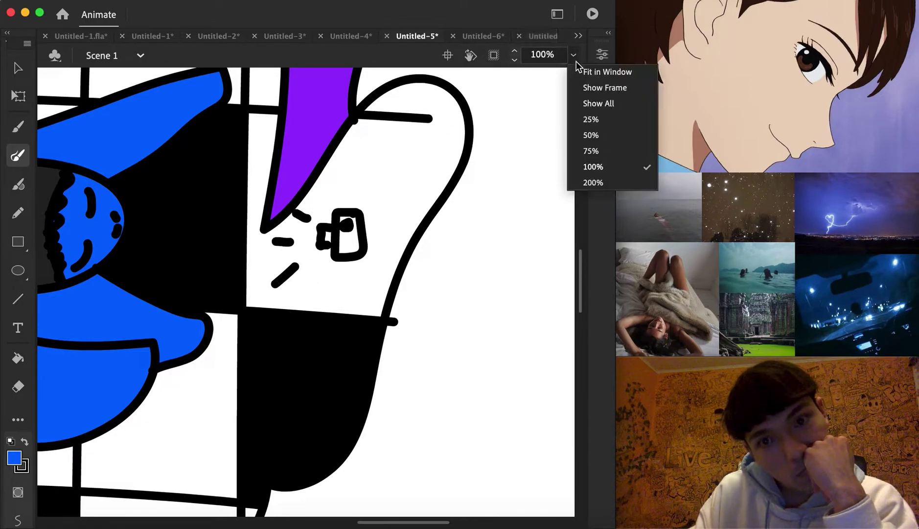
click(601, 68)
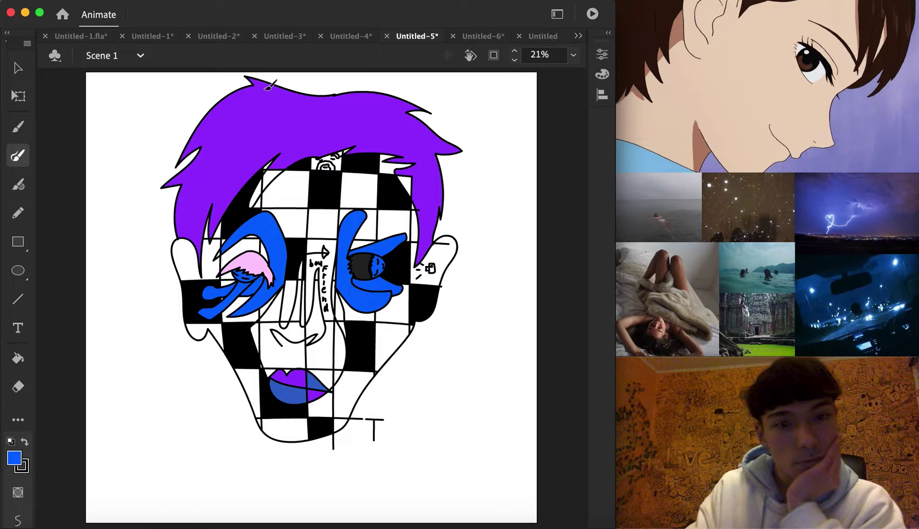
- On a blank Untitled-6 canvas, outline a face with wavy dripping hair, heavy-lidded eyes, nose, lips and a looping hairline across the forehead
key(super+a)
key(BackSpace)
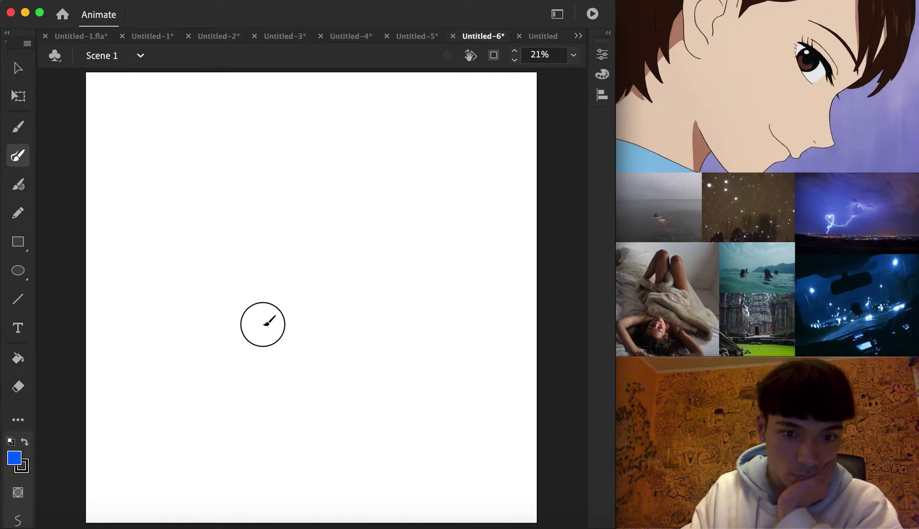
mouse_move(263, 325)
mouse_down()
mouse_move(314, 329)
mouse_move(309, 335)
mouse_move(326, 314)
mouse_move(325, 267)
mouse_move(293, 306)
mouse_move(277, 303)
mouse_move(292, 230)
mouse_move(288, 200)
mouse_move(279, 180)
mouse_move(243, 185)
mouse_move(218, 202)
mouse_move(266, 197)
mouse_move(274, 229)
mouse_move(216, 213)
mouse_move(271, 236)
mouse_move(260, 249)
mouse_move(233, 242)
mouse_move(217, 214)
mouse_move(236, 238)
mouse_move(259, 232)
mouse_move(245, 227)
mouse_move(248, 241)
mouse_move(223, 267)
mouse_move(237, 349)
mouse_move(245, 363)
mouse_move(293, 362)
mouse_move(331, 390)
mouse_move(304, 391)
mouse_move(244, 363)
mouse_move(259, 398)
mouse_move(296, 409)
mouse_move(341, 395)
mouse_move(359, 222)
mouse_move(385, 205)
mouse_move(419, 218)
mouse_move(447, 257)
mouse_move(407, 226)
mouse_move(361, 229)
mouse_move(345, 245)
mouse_move(397, 249)
mouse_move(425, 270)
mouse_move(347, 247)
mouse_move(352, 264)
mouse_move(378, 274)
mouse_move(417, 268)
mouse_move(368, 255)
mouse_move(365, 264)
mouse_move(383, 271)
mouse_move(390, 262)
mouse_move(379, 267)
mouse_move(389, 282)
mouse_move(453, 262)
mouse_move(453, 308)
mouse_move(304, 443)
mouse_move(242, 416)
mouse_move(215, 309)
mouse_move(217, 203)
mouse_move(202, 314)
mouse_move(207, 409)
mouse_move(226, 349)
mouse_move(222, 394)
mouse_move(199, 368)
mouse_move(188, 282)
mouse_move(157, 292)
mouse_move(193, 172)
mouse_move(222, 124)
mouse_move(265, 87)
mouse_move(406, 95)
mouse_move(475, 176)
mouse_move(479, 303)
mouse_move(340, 447)
mouse_move(364, 402)
mouse_up()
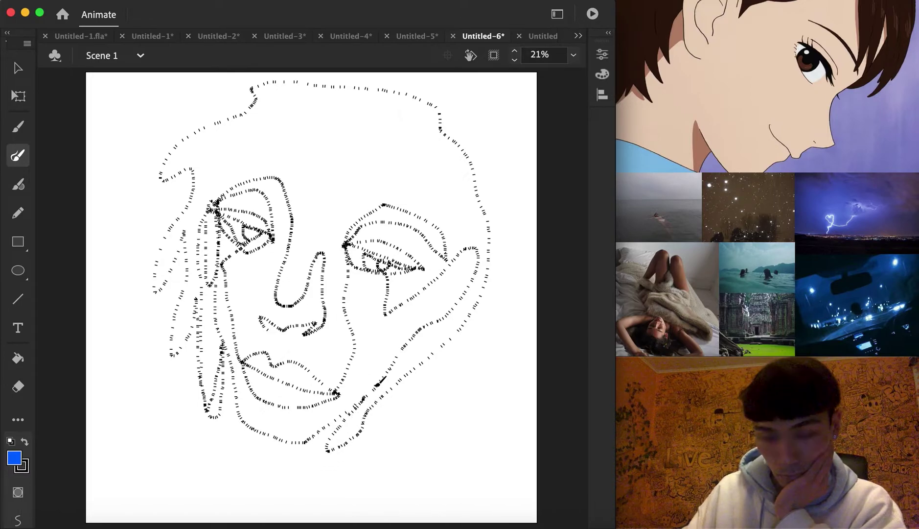
drag(277, 244, 277, 244)
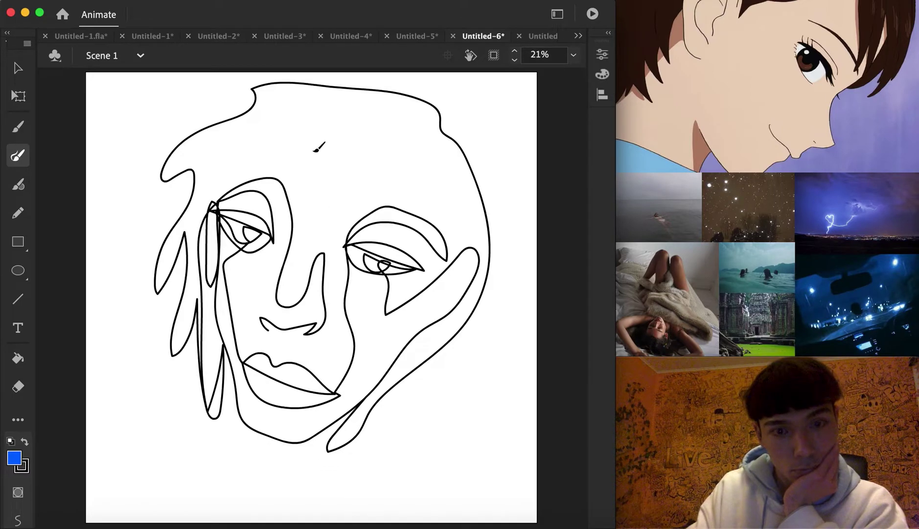
mouse_move(400, 160)
mouse_down()
mouse_move(347, 196)
mouse_move(313, 241)
mouse_move(311, 221)
mouse_move(344, 168)
mouse_move(310, 164)
mouse_move(261, 197)
mouse_move(256, 178)
mouse_move(238, 170)
mouse_move(222, 210)
mouse_up()
mouse_move(401, 157)
mouse_down()
mouse_move(392, 198)
mouse_move(411, 189)
mouse_move(421, 205)
mouse_move(432, 188)
mouse_move(418, 173)
mouse_move(448, 218)
mouse_move(468, 272)
mouse_up()
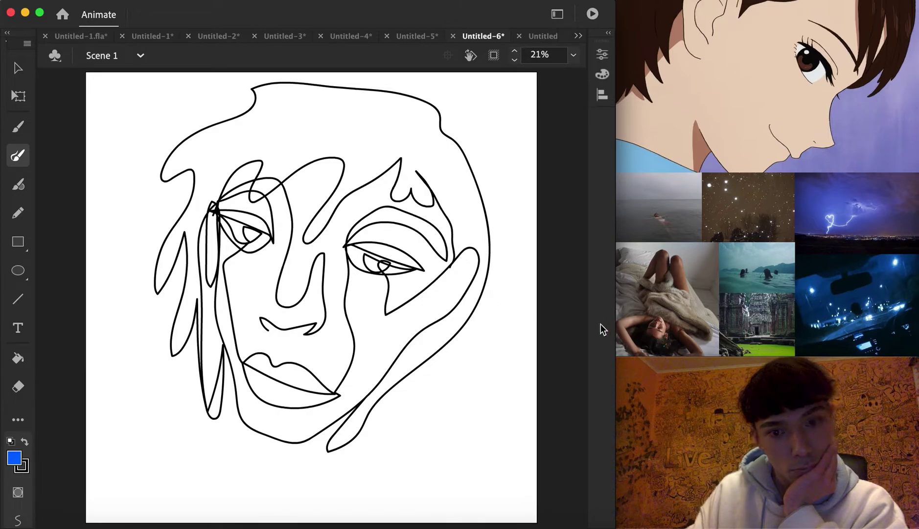
- Fill the right-hand iris with bright blue and the left-hand iris with dark navy
click(18, 358)
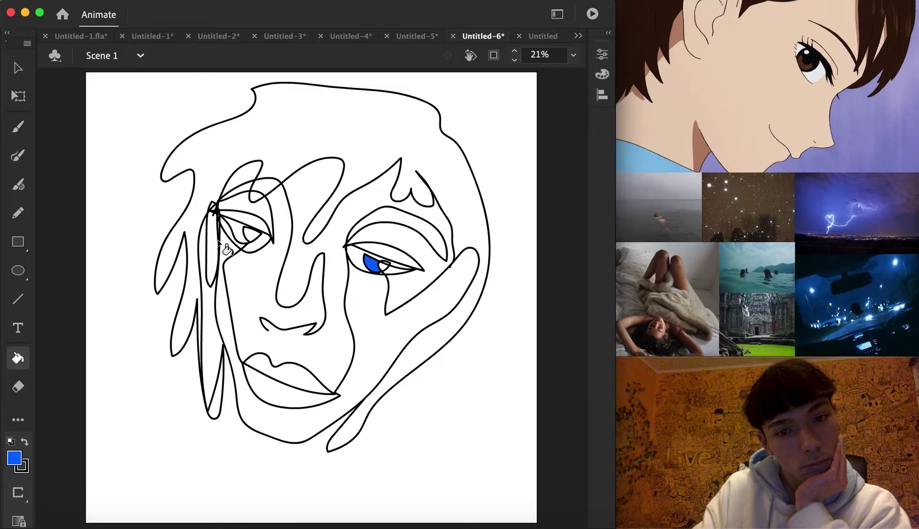
click(16, 451)
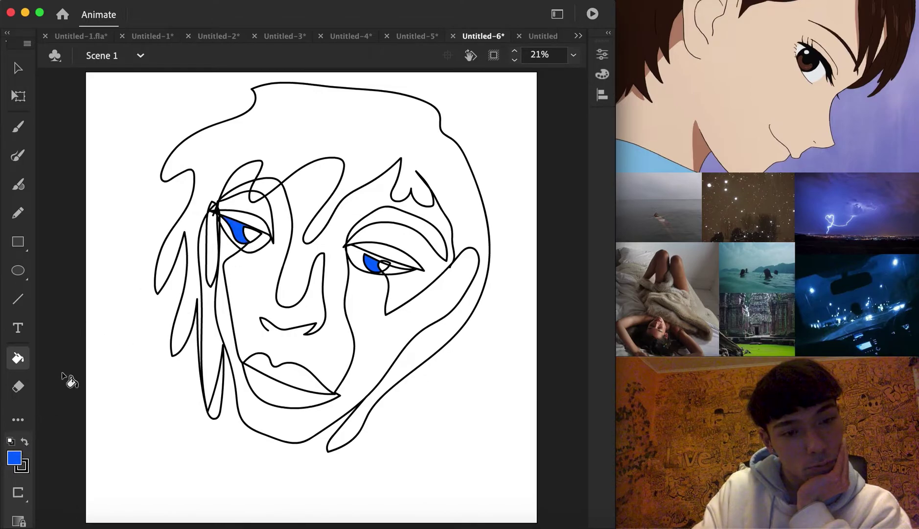
click(94, 304)
- Fill the hair and the upper lip with pale teal
click(9, 458)
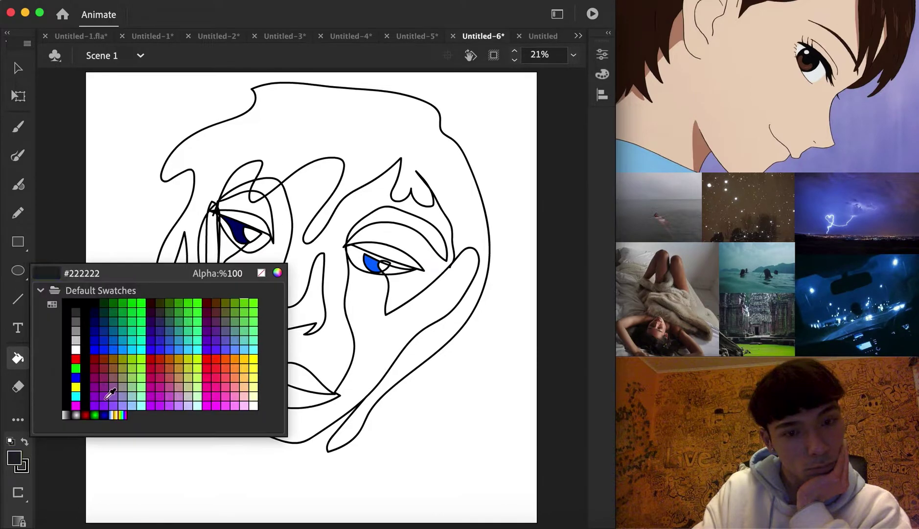
click(137, 390)
click(341, 134)
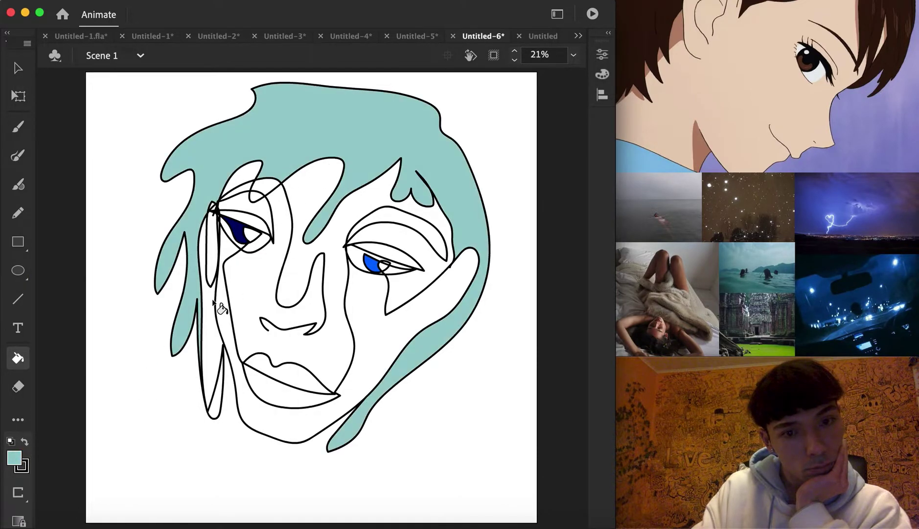
click(289, 379)
- Fill the central area of the face, from the forehead down to the upper lip, with lime green
click(15, 462)
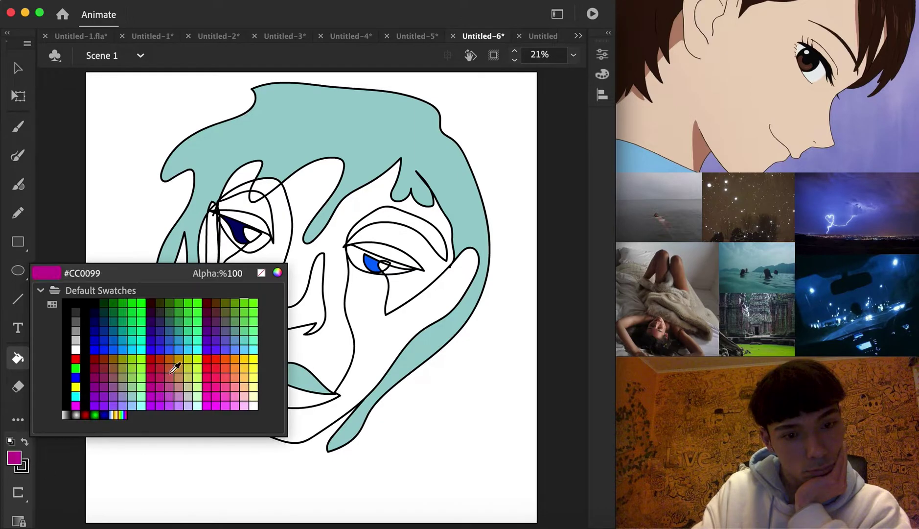
click(134, 371)
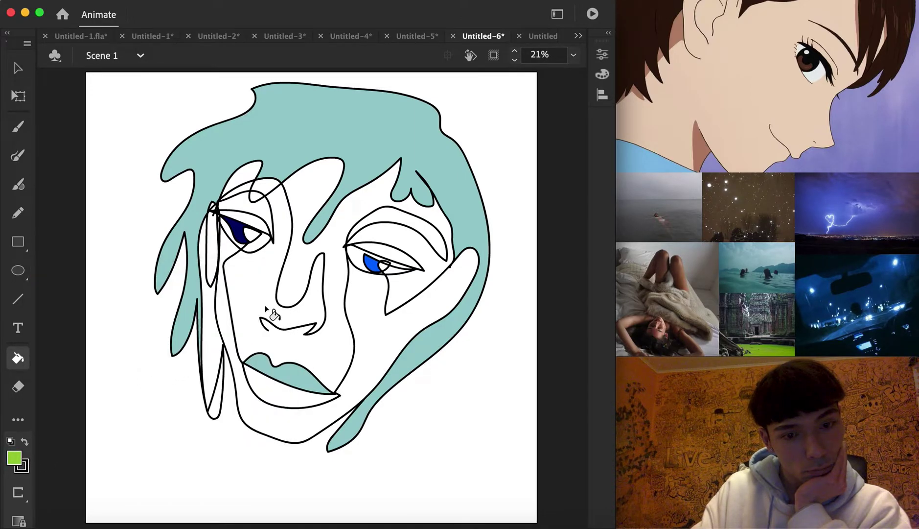
click(259, 287)
- Fill both eyebrows with brown, and both upper eyelids and the tip of the long hanging strand with dark magenta
click(14, 460)
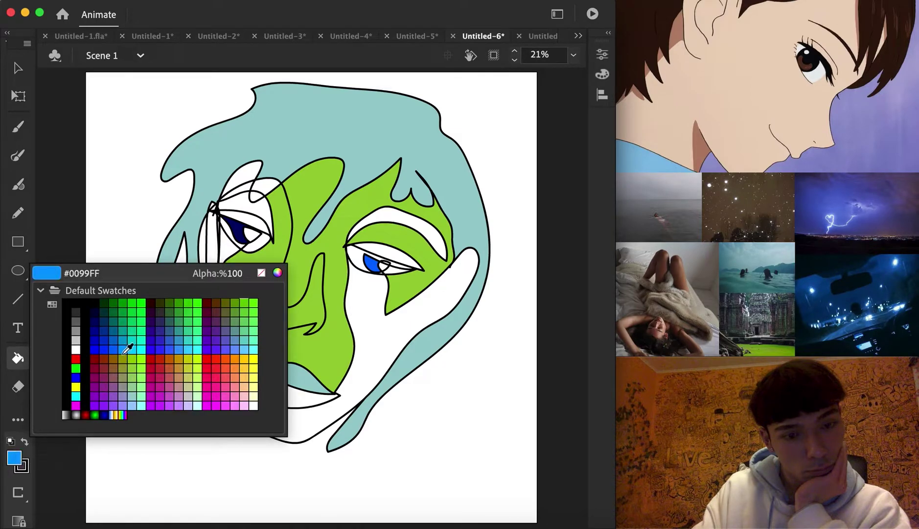
click(109, 358)
click(394, 218)
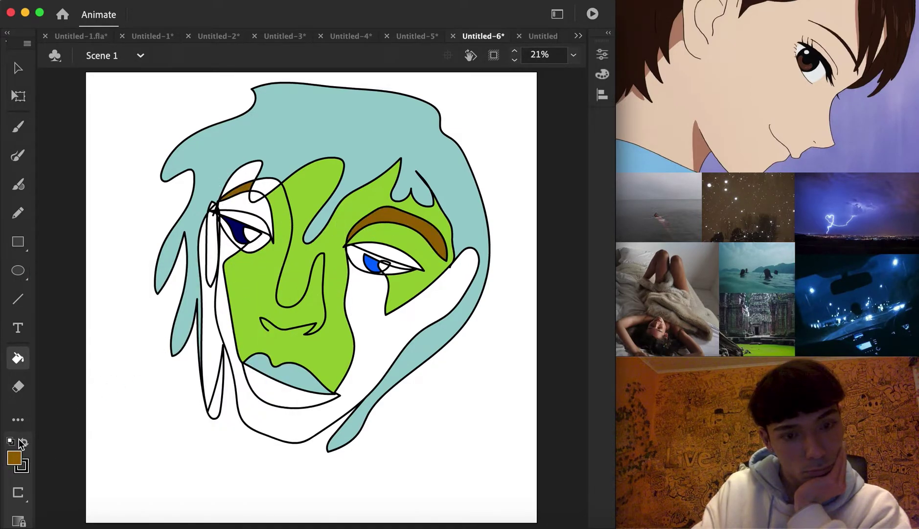
click(15, 458)
click(97, 378)
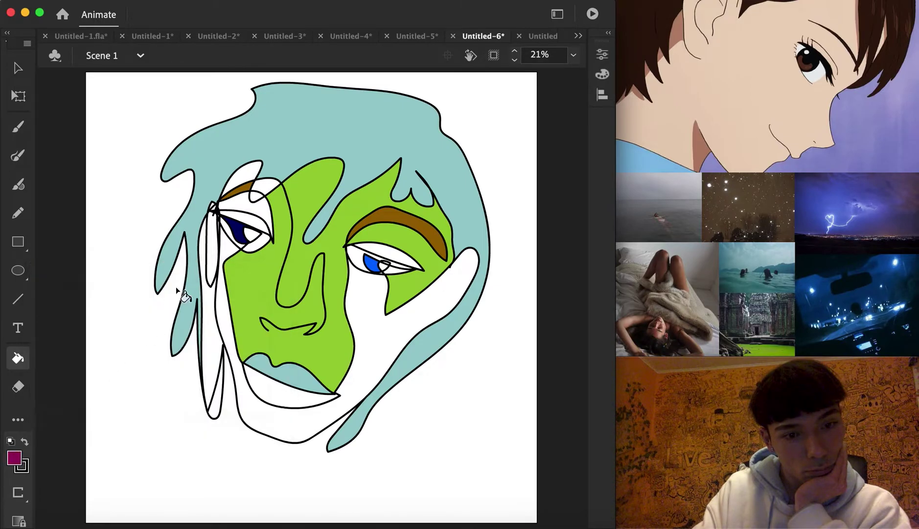
click(380, 248)
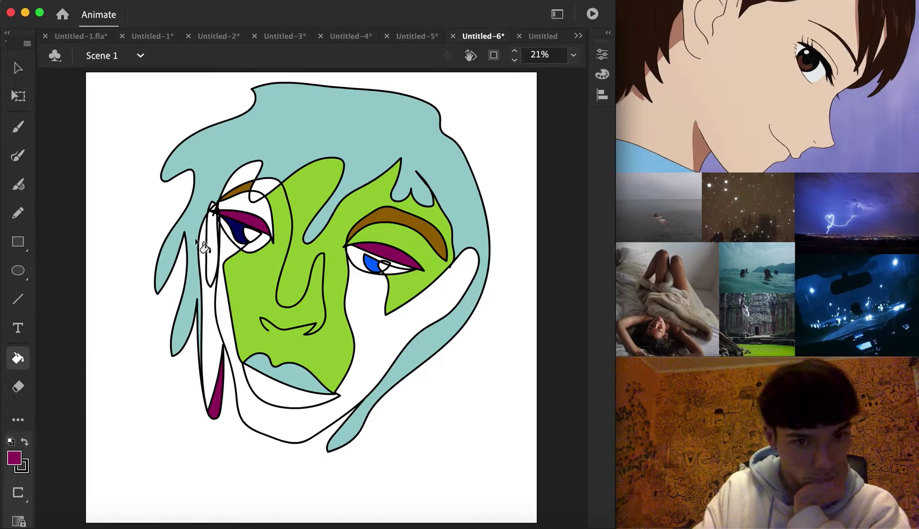
- Try salmon pink on the cheek and jaw, undo it, and fill the shapes around the left-hand eyebrow with that pink instead
click(14, 457)
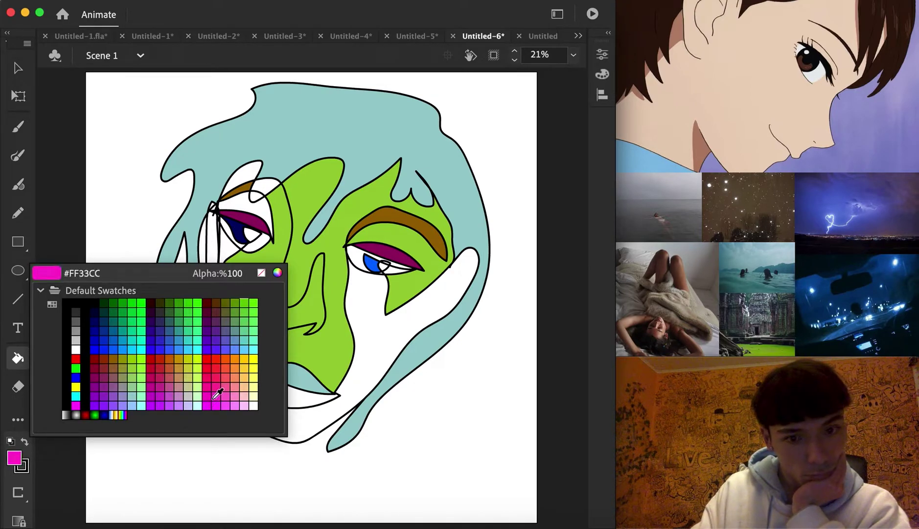
click(236, 385)
click(381, 371)
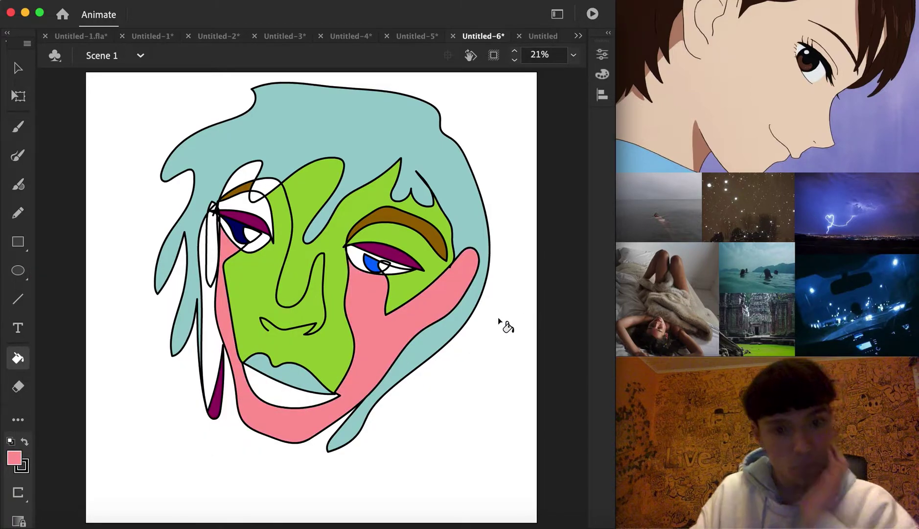
key(super+z)
click(257, 197)
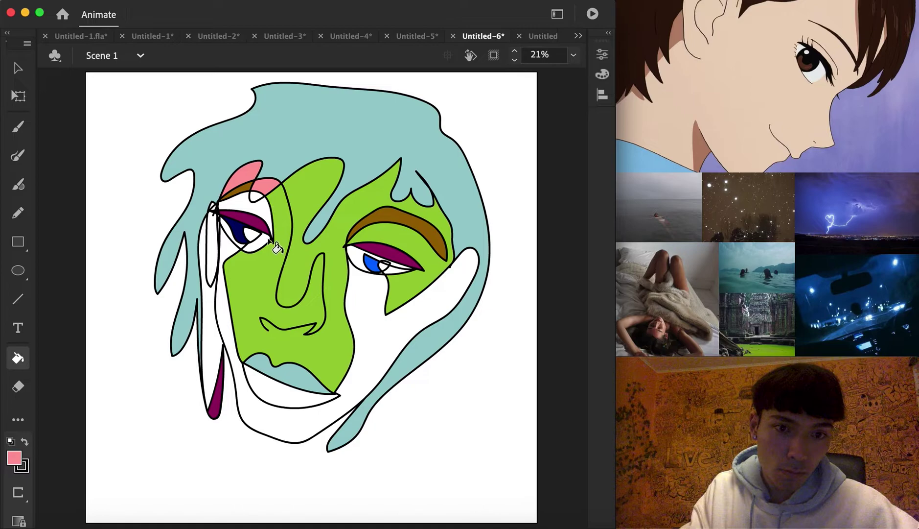
click(254, 211)
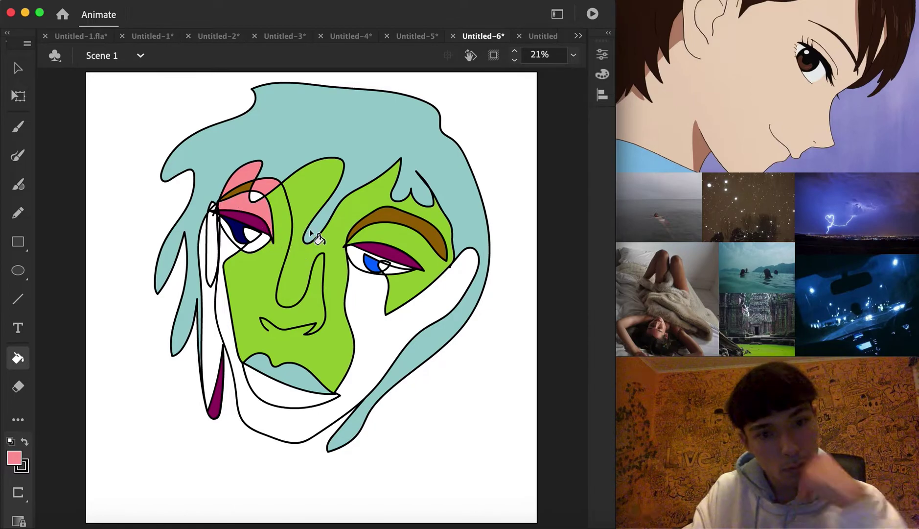
- Fill the narrow strip beside the left-hand eye with pink and replace that fill with light blue
click(212, 260)
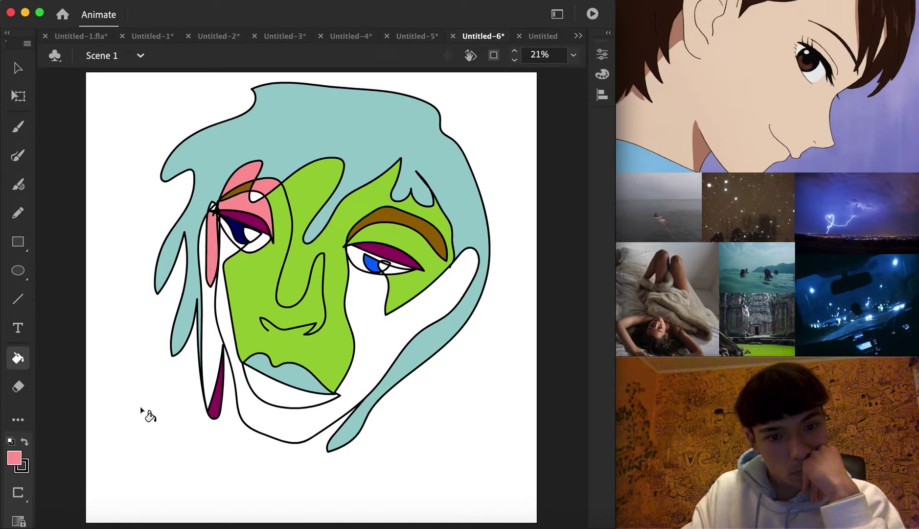
click(14, 458)
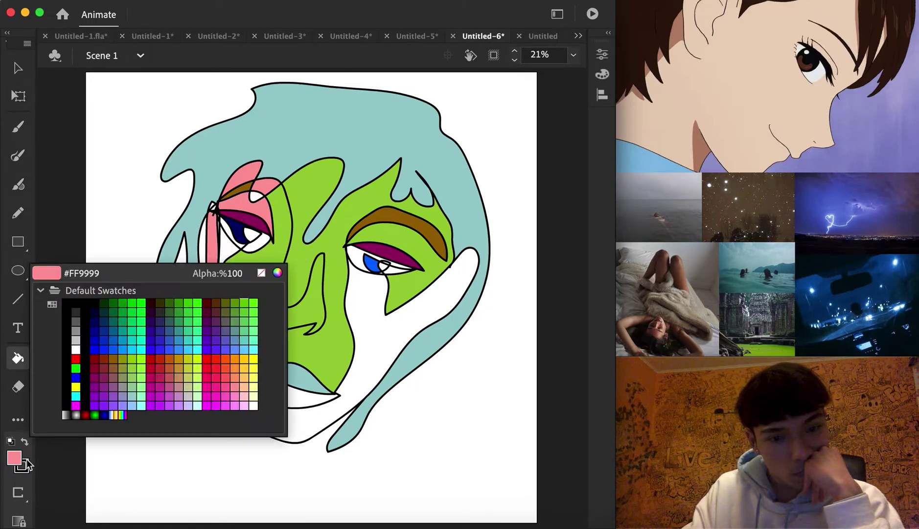
click(130, 405)
click(220, 252)
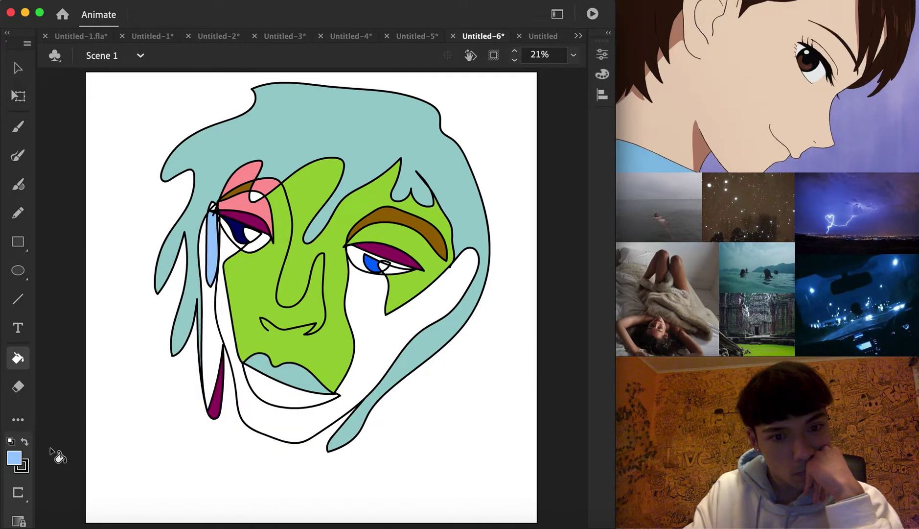
- Fill the loop above the left-hand eyebrow with purple, undoing a misplaced fill
click(14, 459)
click(115, 393)
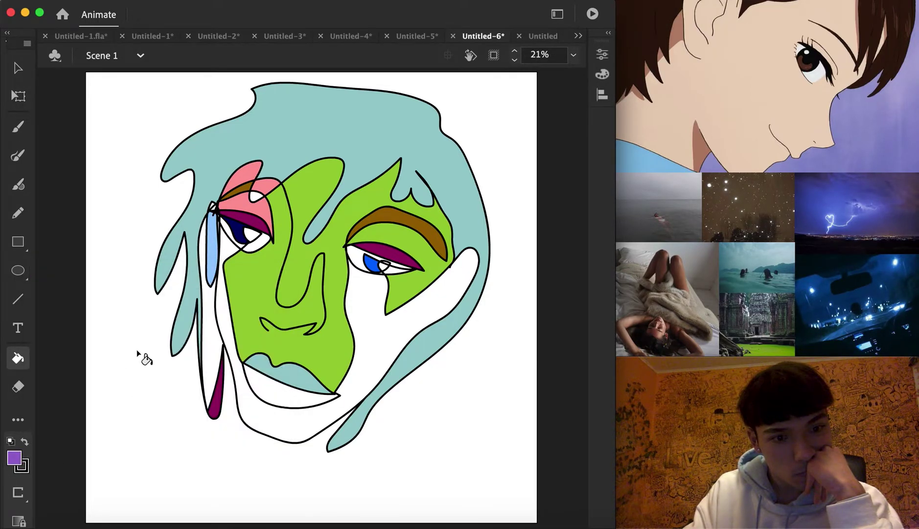
click(241, 166)
key(super+z)
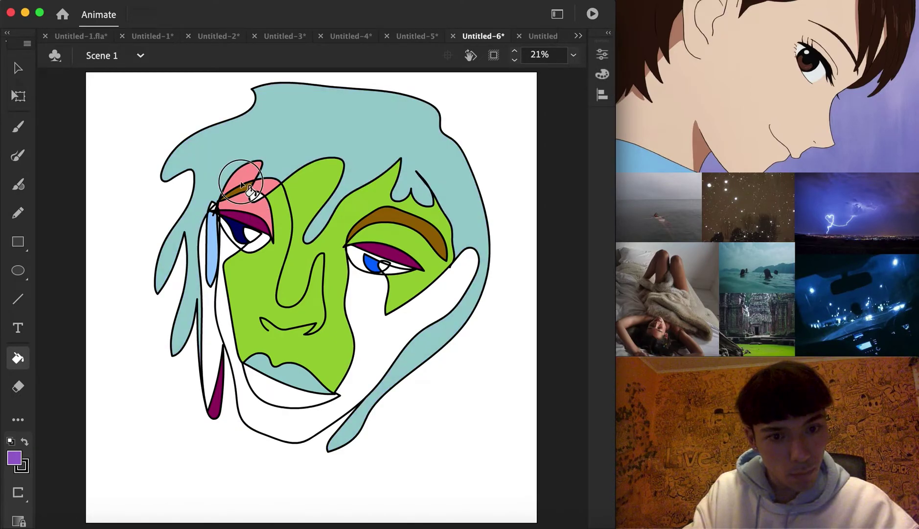
- Fill the long hanging strand and the lower lip with light grey, undoing a trial grey fill on the cheek
click(11, 459)
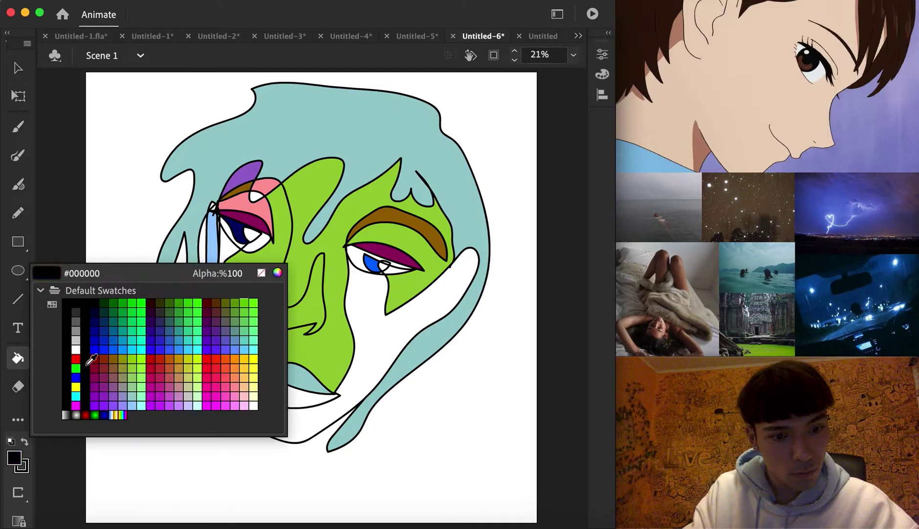
click(78, 337)
click(215, 321)
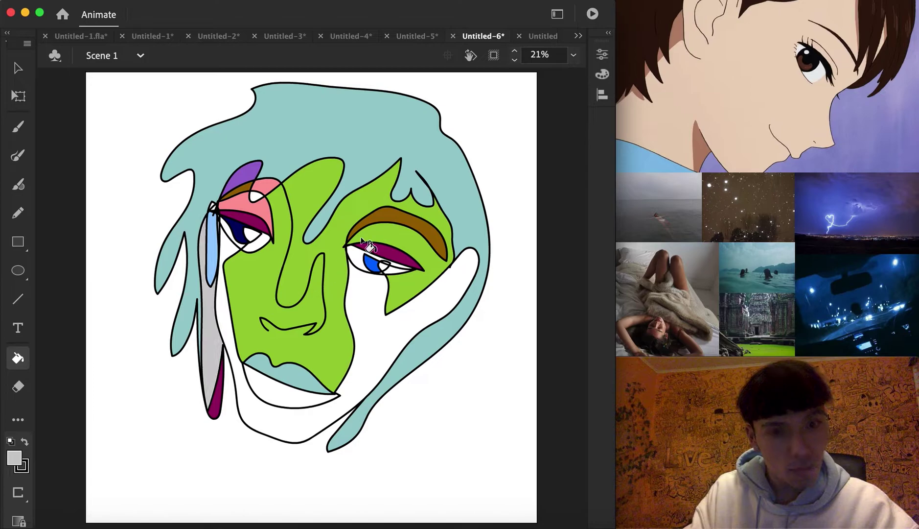
click(360, 303)
key(super+z)
click(280, 399)
- Try a dark purple fill on the cheek and jaw, and undo it
click(15, 458)
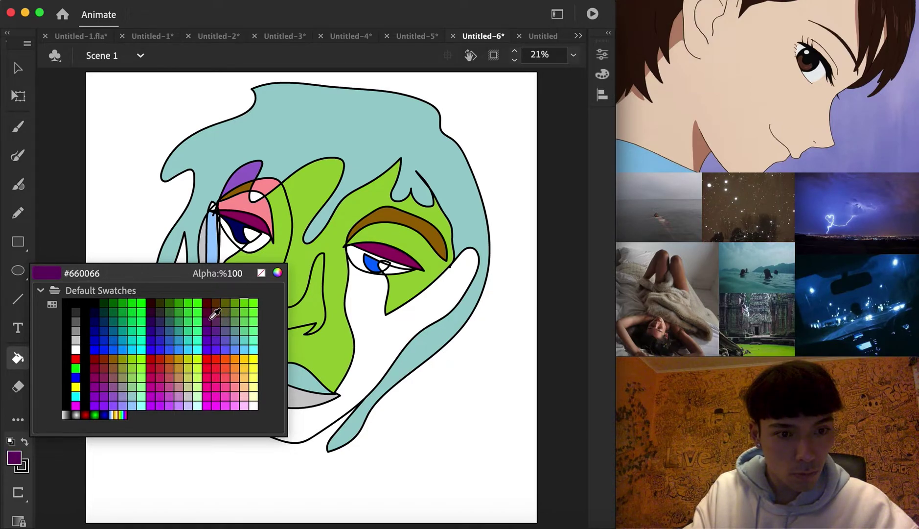
click(210, 321)
click(394, 328)
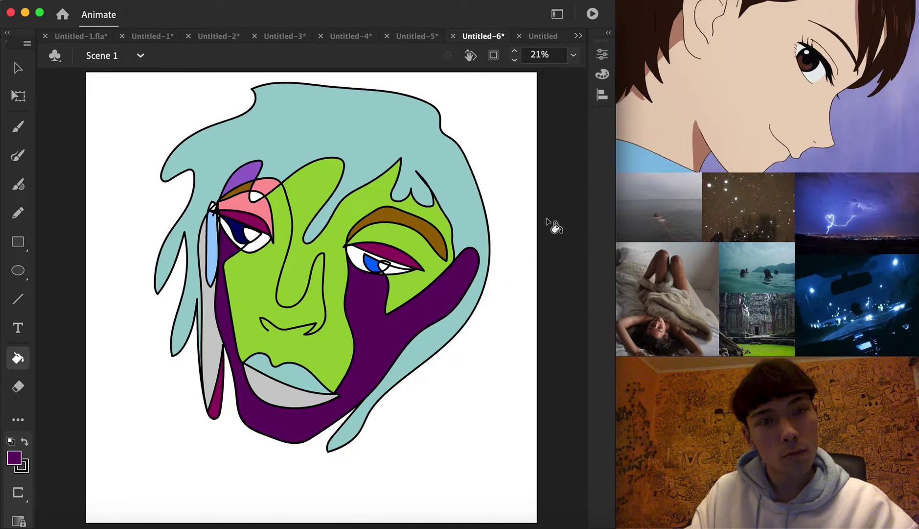
key(ctrl+z)
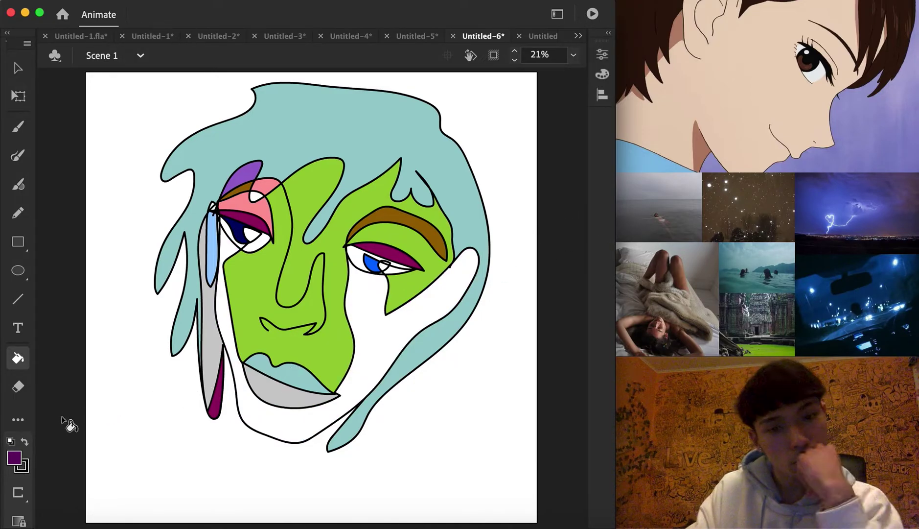
- Fill both eyebrows and both upper eyelids with black, undoing a misplaced black fill on the green skin
click(14, 458)
click(82, 309)
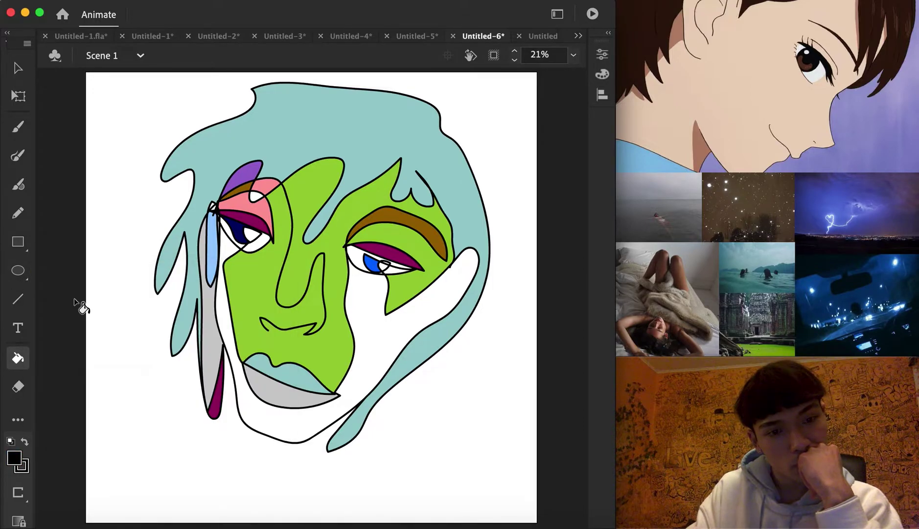
click(382, 229)
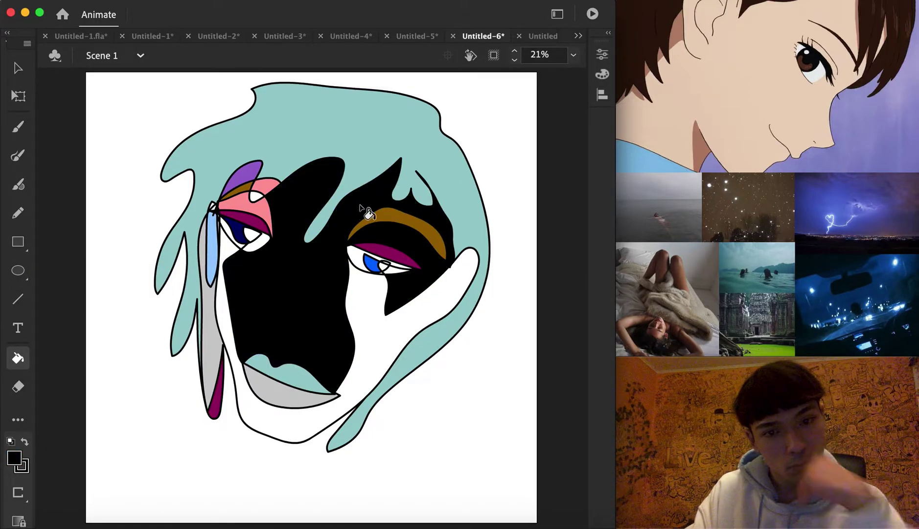
key(ctrl+z)
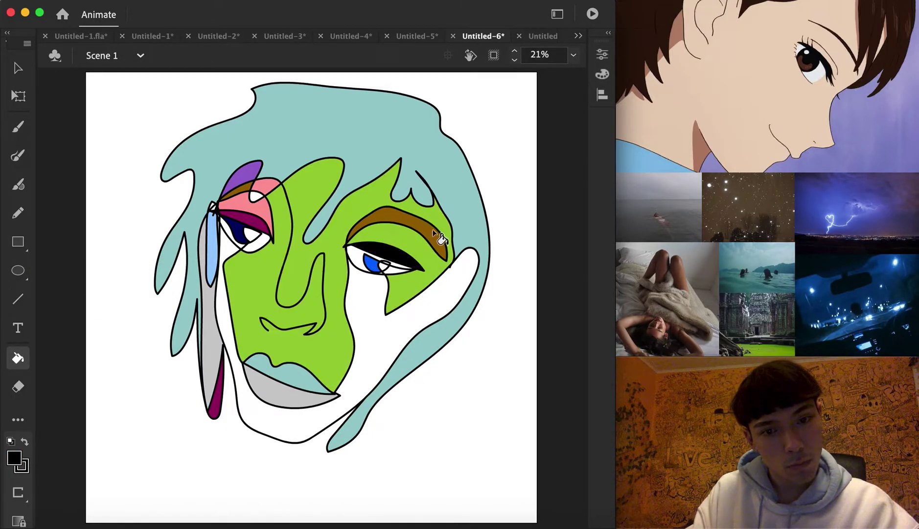
key(ctrl+z)
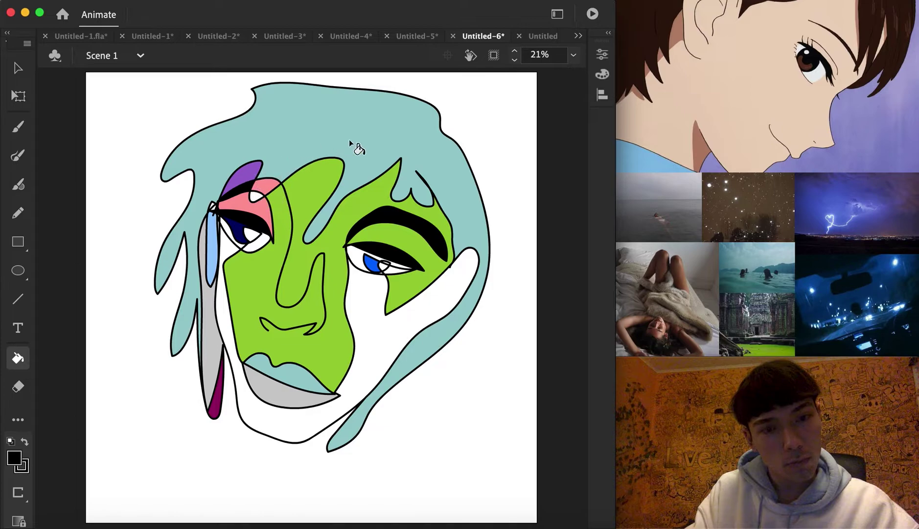
- Try black on the upper lip, lower lip, hair and long hanging strand in turn, undoing each fill
click(307, 365)
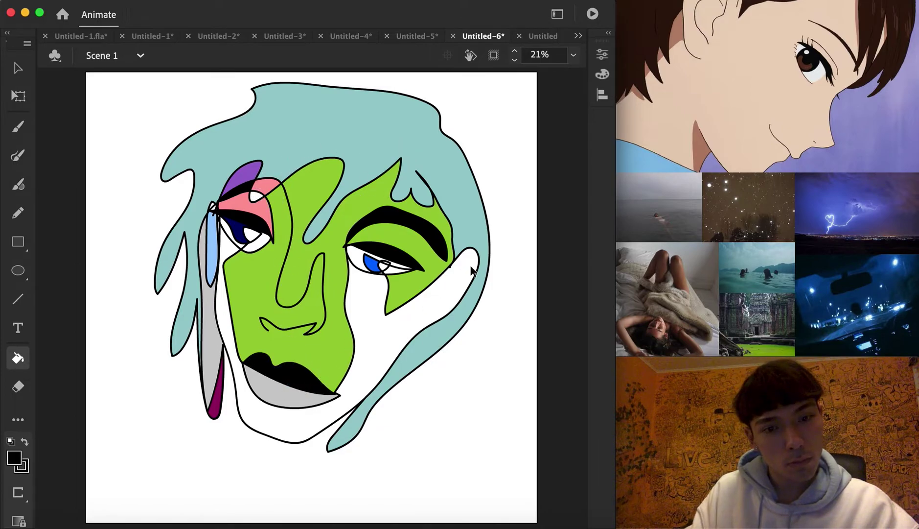
key(ctrl+z)
click(300, 386)
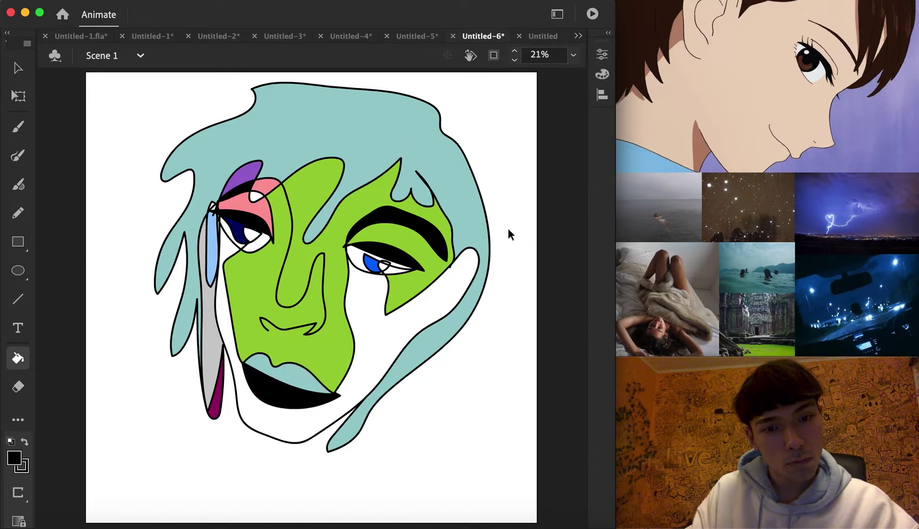
key(ctrl+z)
click(410, 116)
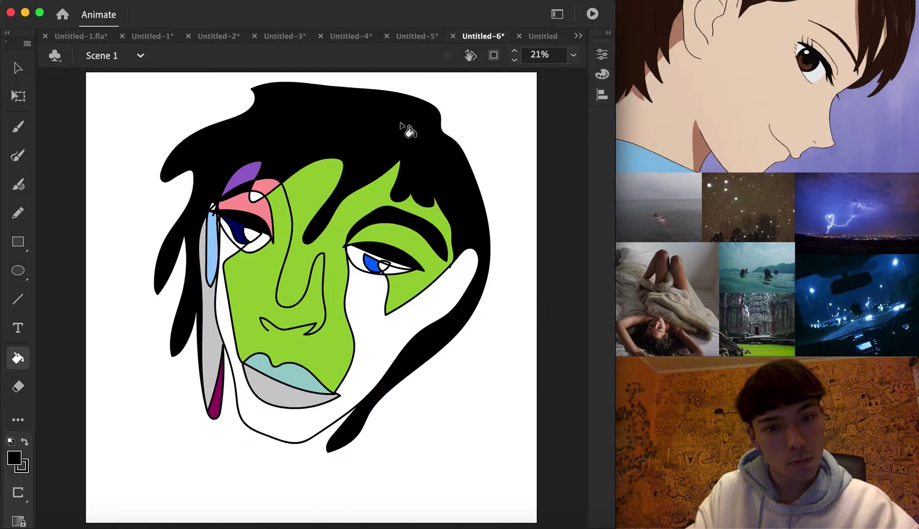
key(ctrl+z)
click(212, 375)
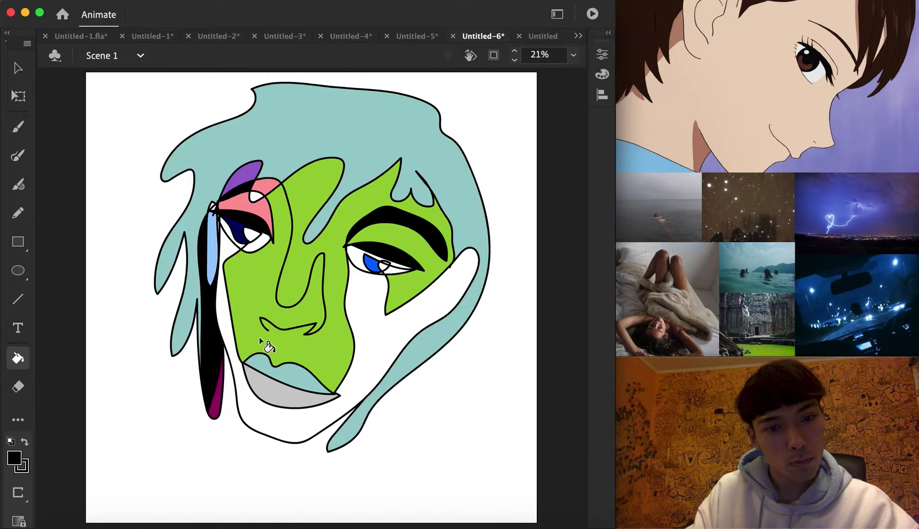
key(ctrl+z)
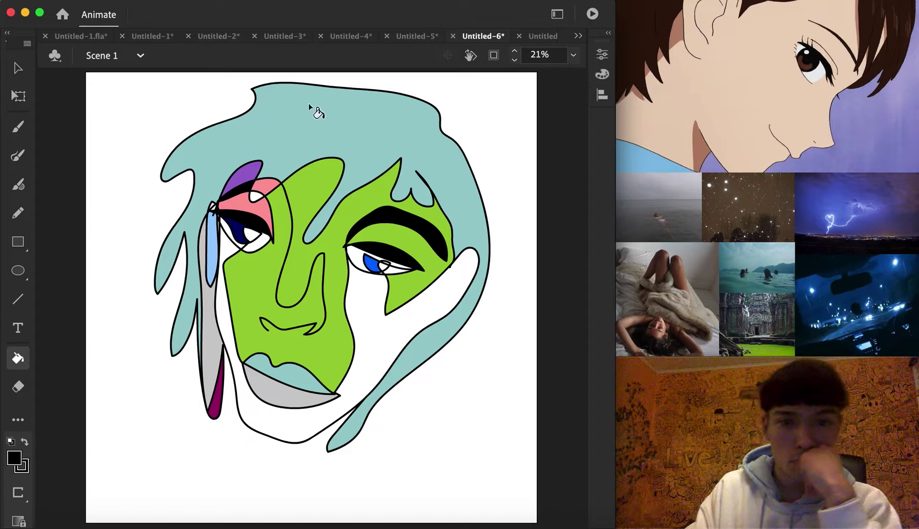
- Switch to the blank Untitled-7 document and draw a new face with flowing black brush lines for features, jaw, ears and wavy hair
click(546, 40)
click(18, 156)
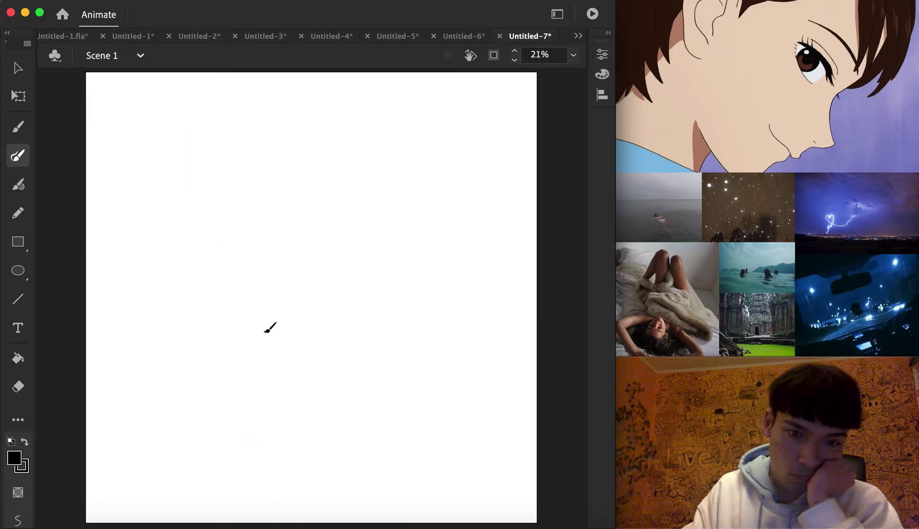
mouse_move(264, 336)
mouse_down()
mouse_move(304, 326)
mouse_move(301, 282)
mouse_move(282, 278)
mouse_move(272, 304)
mouse_move(270, 222)
mouse_move(247, 200)
mouse_move(201, 229)
mouse_move(236, 214)
mouse_move(257, 250)
mouse_move(225, 246)
mouse_move(208, 276)
mouse_move(217, 311)
mouse_move(237, 293)
mouse_move(241, 267)
mouse_move(222, 271)
mouse_move(238, 252)
mouse_move(246, 262)
mouse_move(244, 331)
mouse_move(256, 359)
mouse_move(296, 372)
mouse_move(311, 392)
mouse_move(259, 375)
mouse_up()
mouse_move(321, 388)
mouse_down()
mouse_move(338, 309)
mouse_move(342, 227)
mouse_move(382, 222)
mouse_move(402, 267)
mouse_move(373, 250)
mouse_move(353, 272)
mouse_move(356, 310)
mouse_move(381, 319)
mouse_move(386, 291)
mouse_move(370, 271)
mouse_move(363, 281)
mouse_move(369, 250)
mouse_move(399, 284)
mouse_move(407, 248)
mouse_up()
mouse_move(337, 151)
mouse_down()
mouse_move(309, 173)
mouse_move(306, 213)
mouse_up()
mouse_move(315, 291)
mouse_down()
mouse_move(323, 207)
mouse_move(344, 179)
mouse_move(406, 221)
mouse_move(417, 250)
mouse_up()
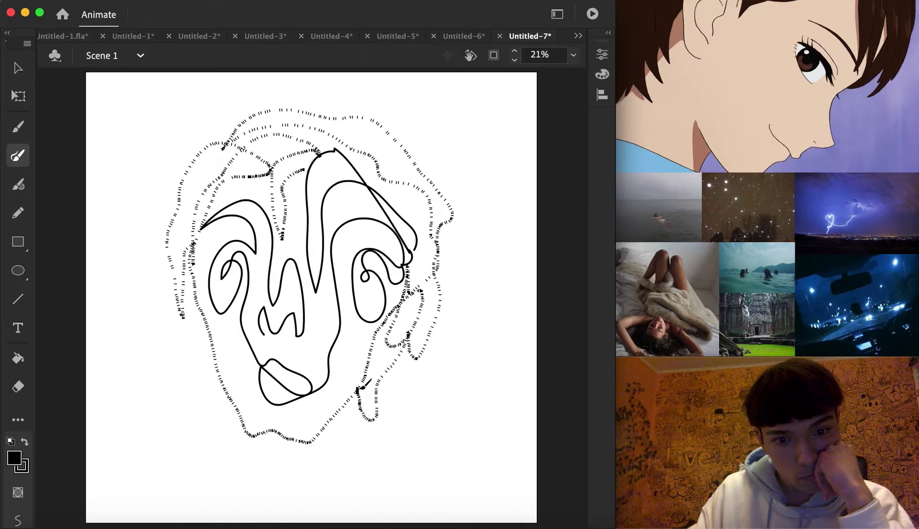
drag(371, 367, 370, 368)
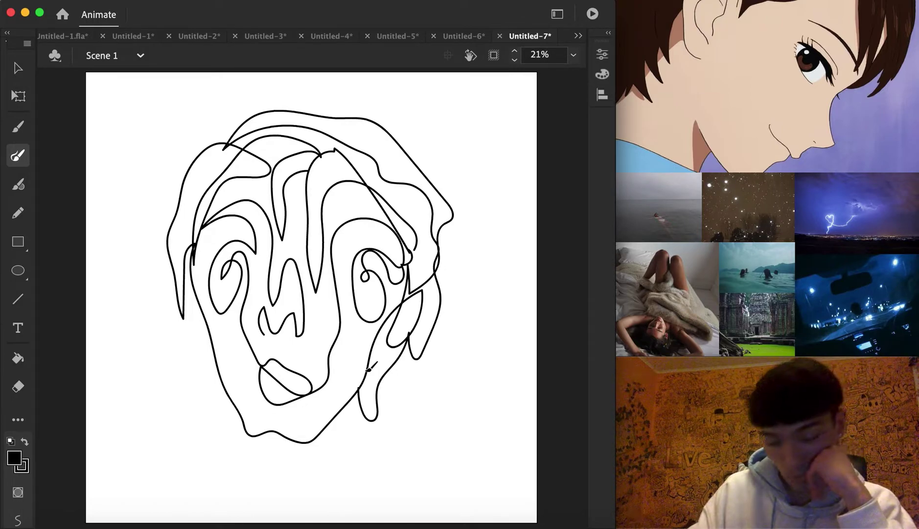
- Fill the inner hair bands and the hanging lock beside the right-hand jaw with black, undoing a trial fill in the left-hand eye
click(19, 359)
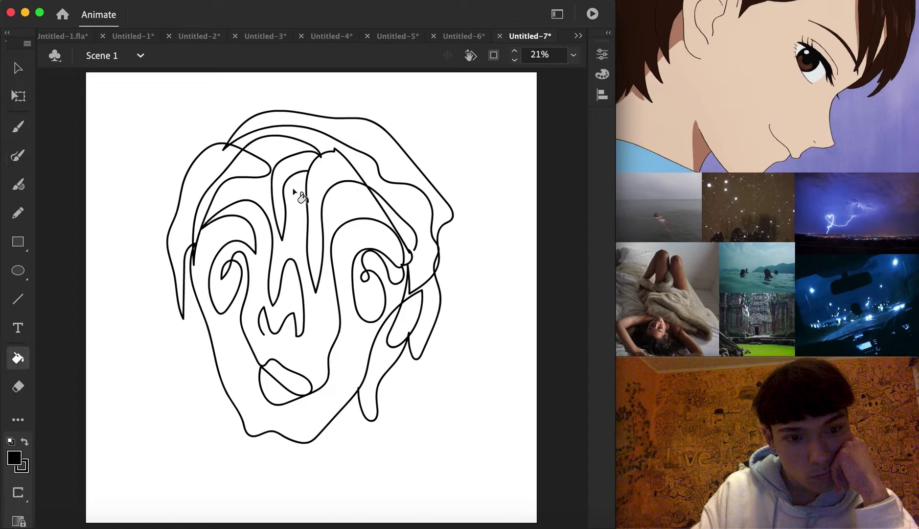
click(337, 152)
click(198, 226)
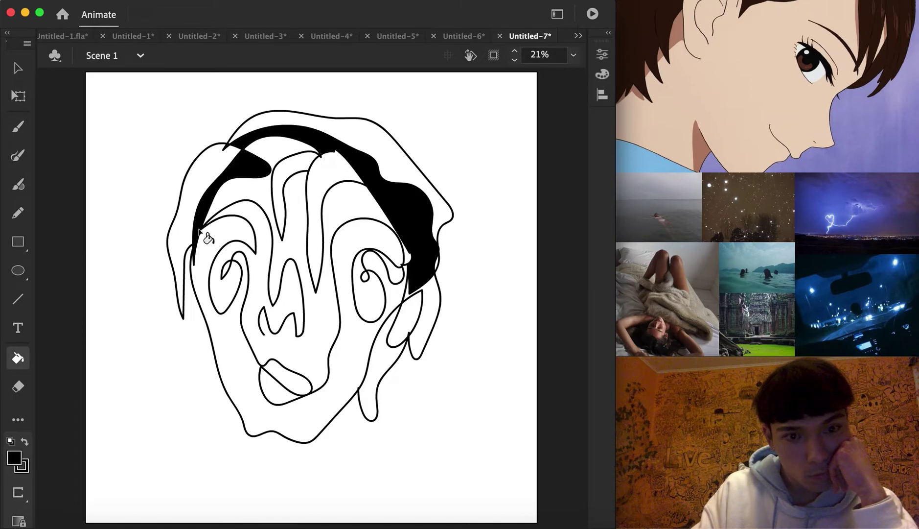
click(384, 365)
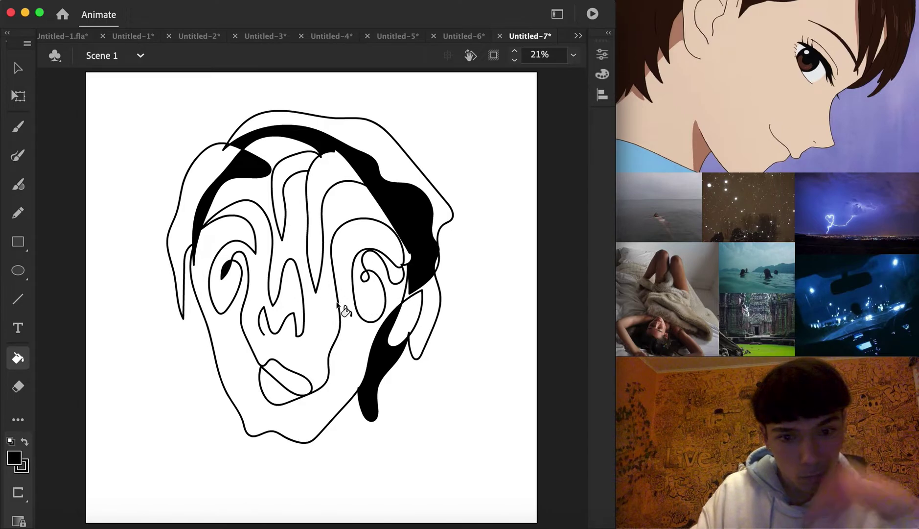
click(226, 293)
key(super+z)
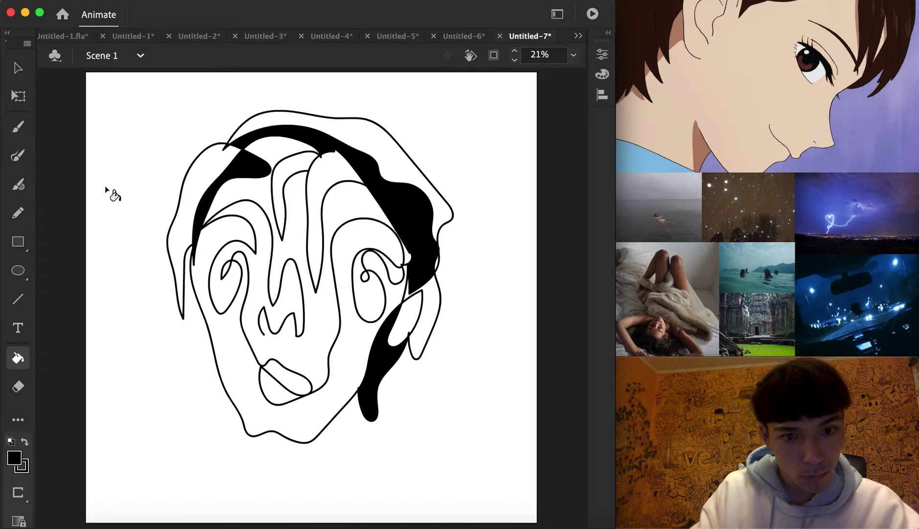
- Extend the loose line ends to the left-hand eye and the mouth, and fill the enclosed eyebrow and nose shape with dark brown
click(19, 68)
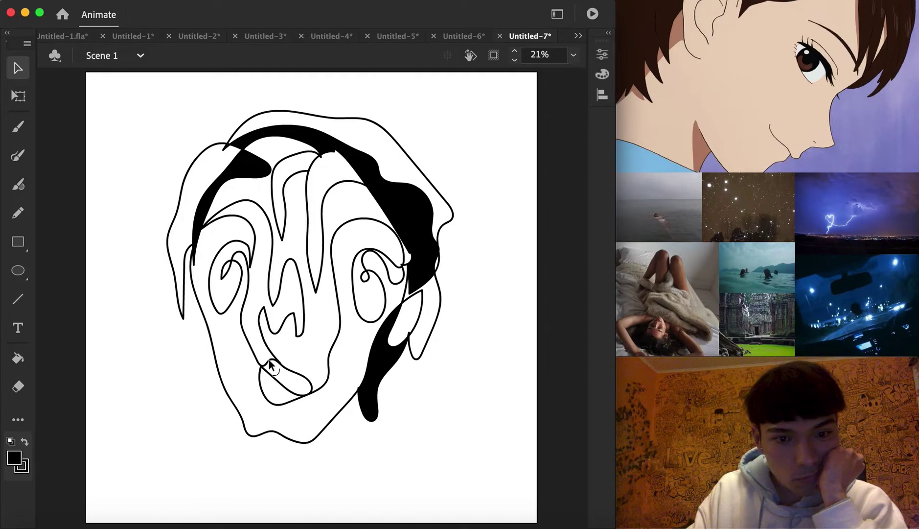
click(20, 459)
click(216, 303)
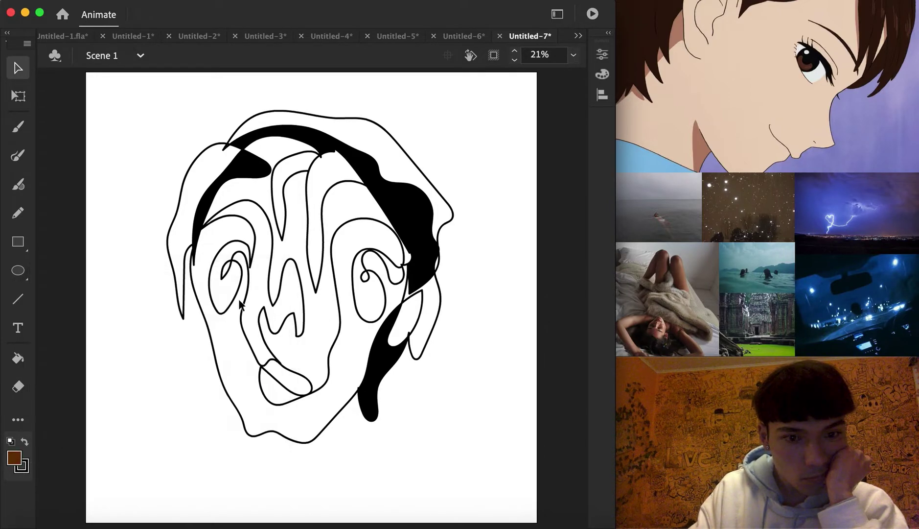
click(28, 352)
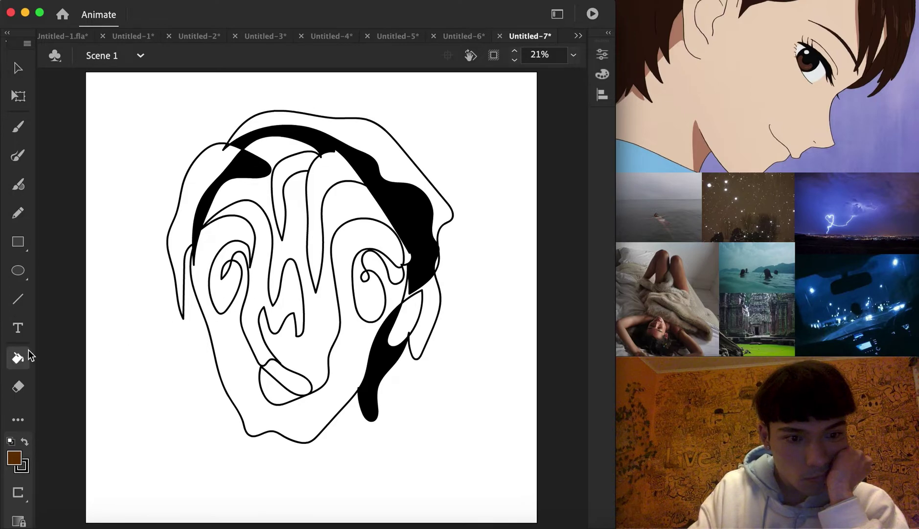
click(260, 272)
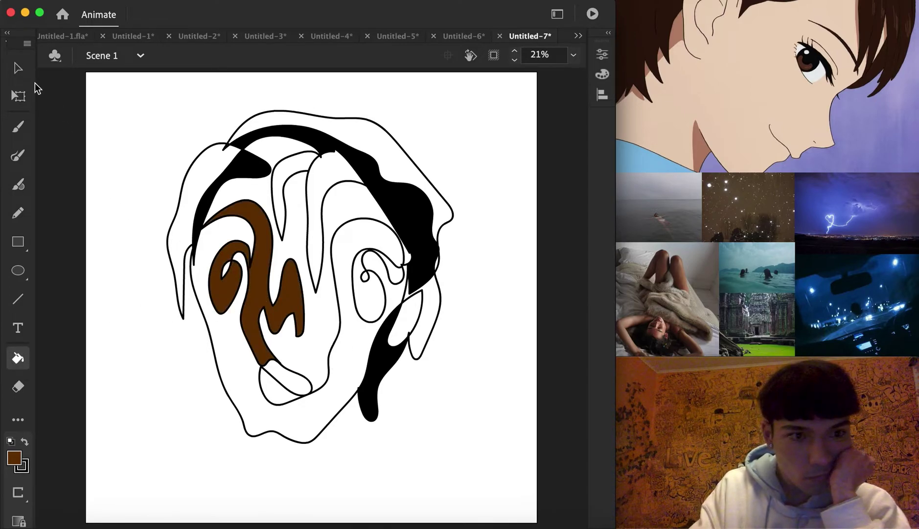
- Separate the left-hand eye from the brown shape by closing the line gap, and fill the eye with red
click(18, 67)
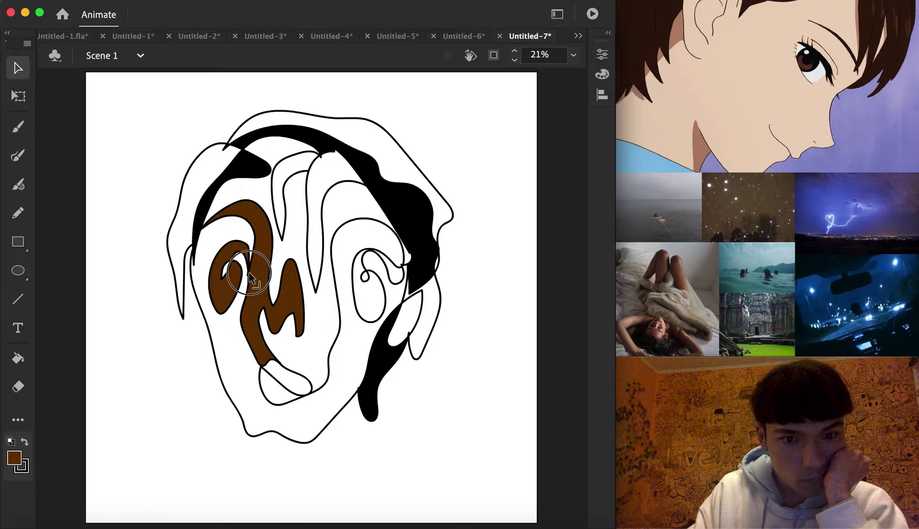
click(14, 456)
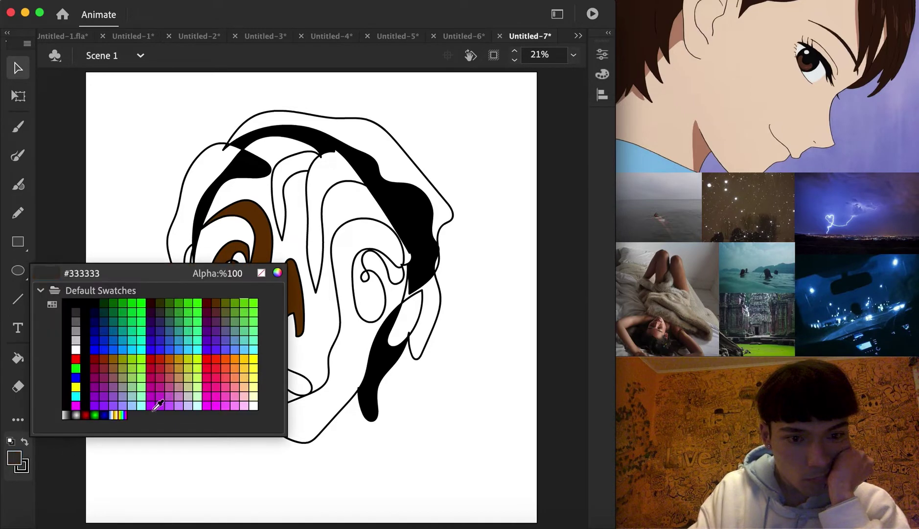
click(207, 352)
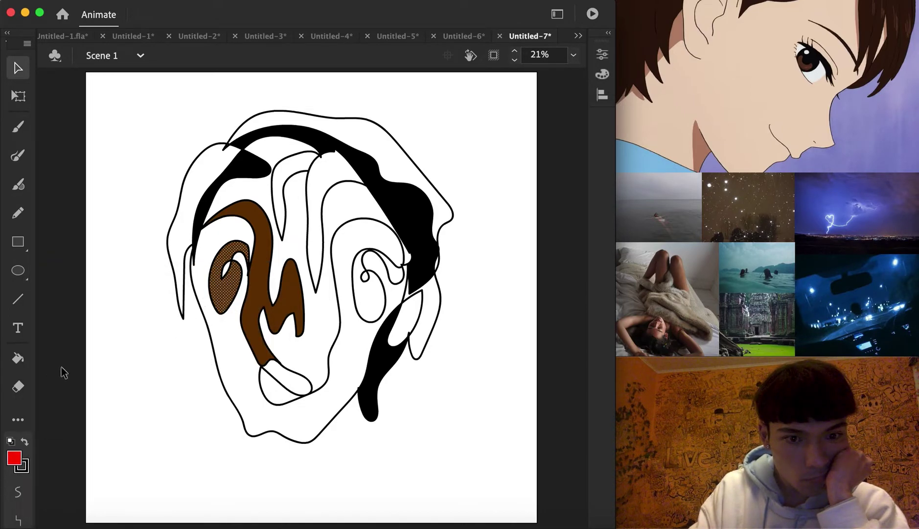
click(18, 358)
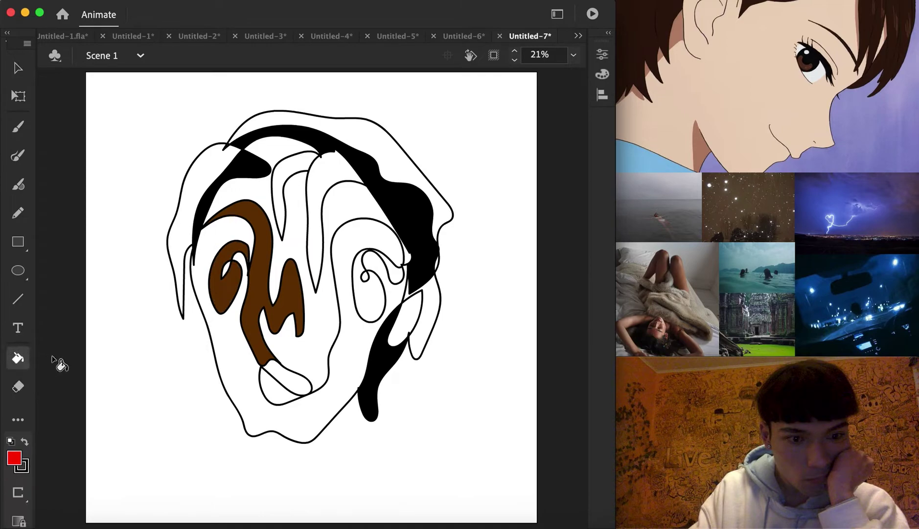
click(228, 295)
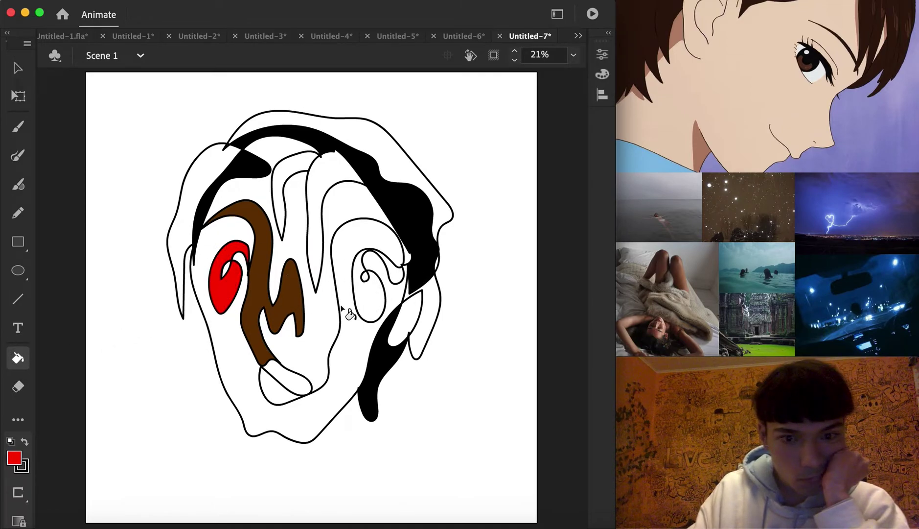
- Draw a line from the right-hand eye down to the mouth, and fill the right-hand eyebrow and the cheek strip below with dark brown
click(18, 155)
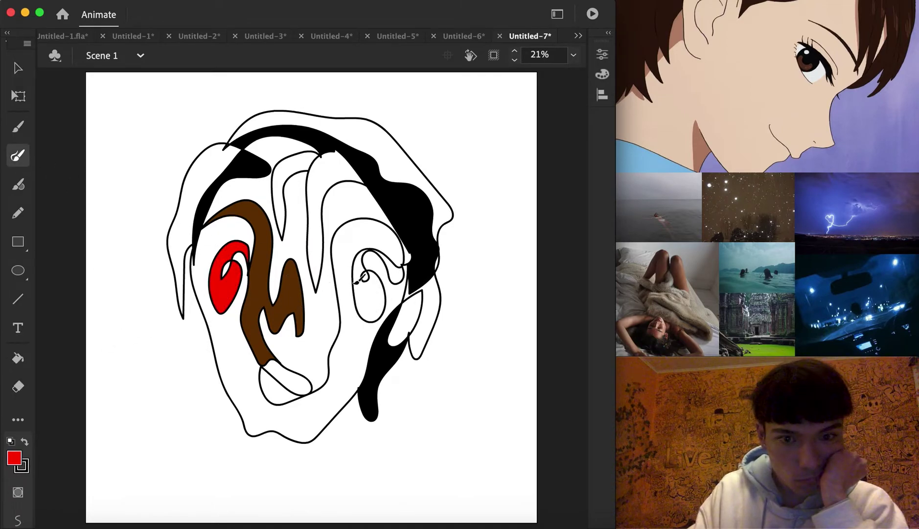
mouse_move(362, 254)
mouse_down()
mouse_move(347, 272)
mouse_move(316, 378)
mouse_up()
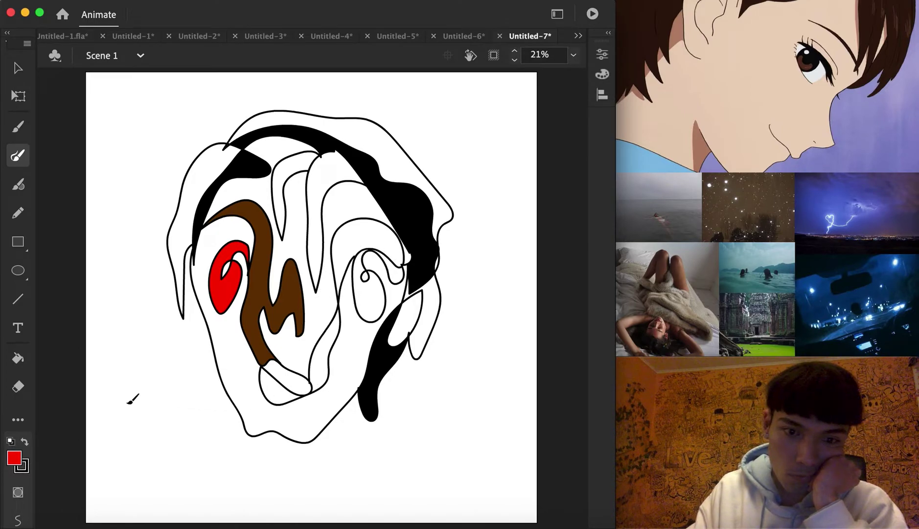
click(18, 358)
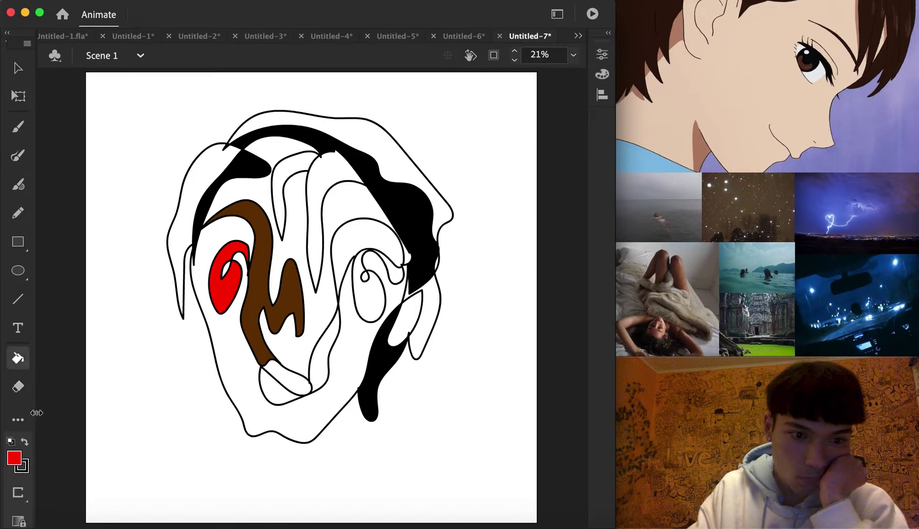
click(9, 462)
click(268, 250)
click(366, 239)
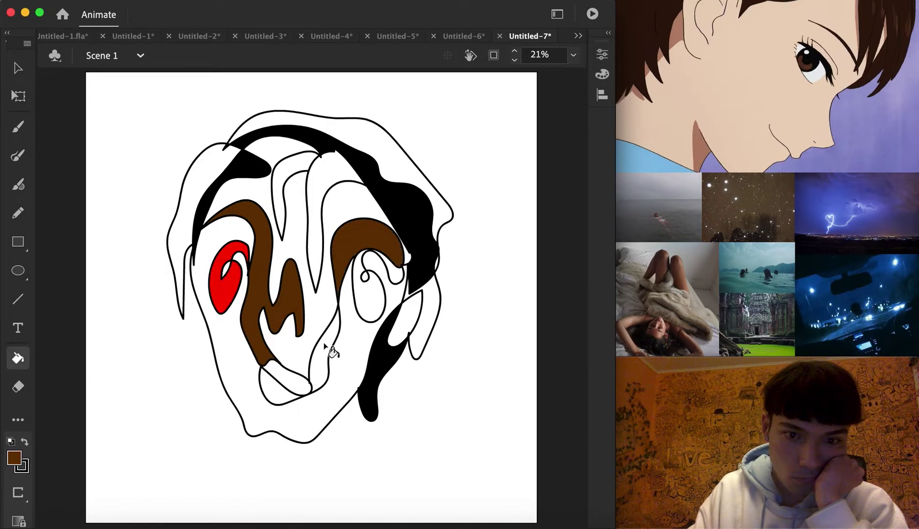
click(325, 353)
- Fill the right-hand eye with yellow-green
click(15, 460)
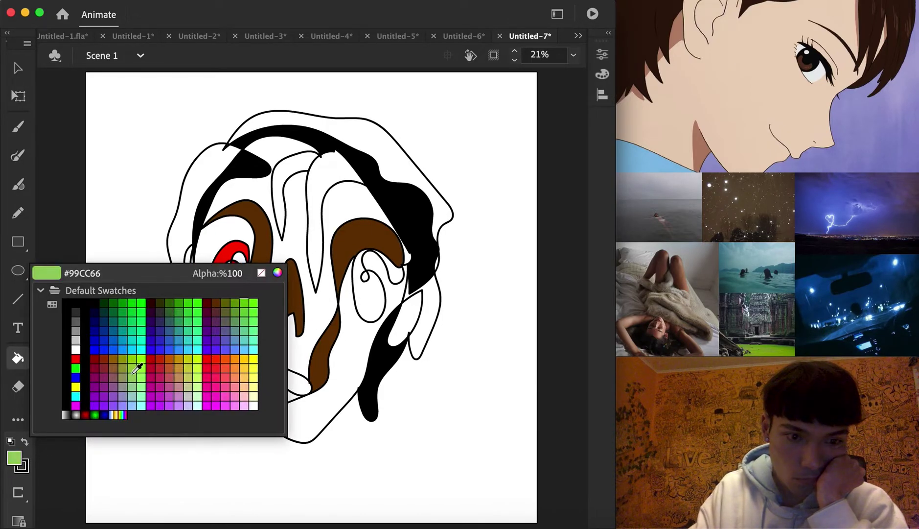
click(139, 362)
click(385, 311)
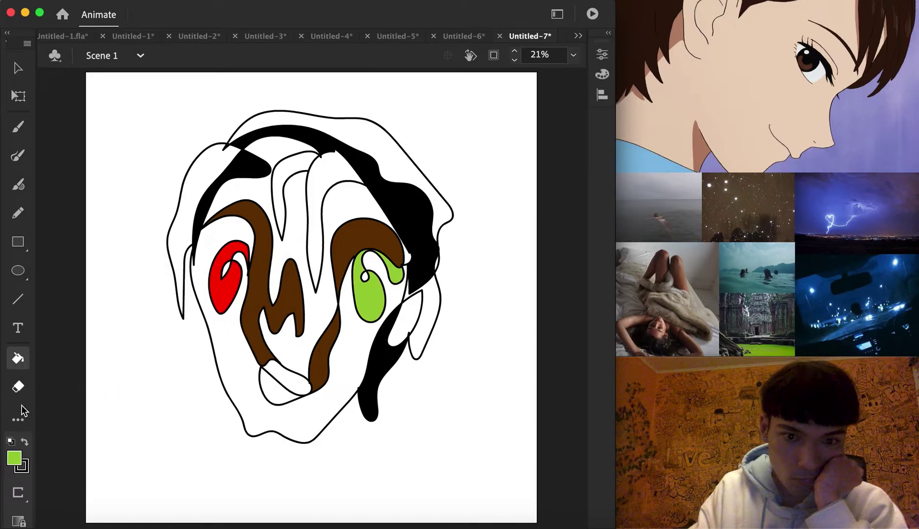
- Fill the forehead strands, the top and left-hand hair sections and the right-hand lock with green
click(15, 460)
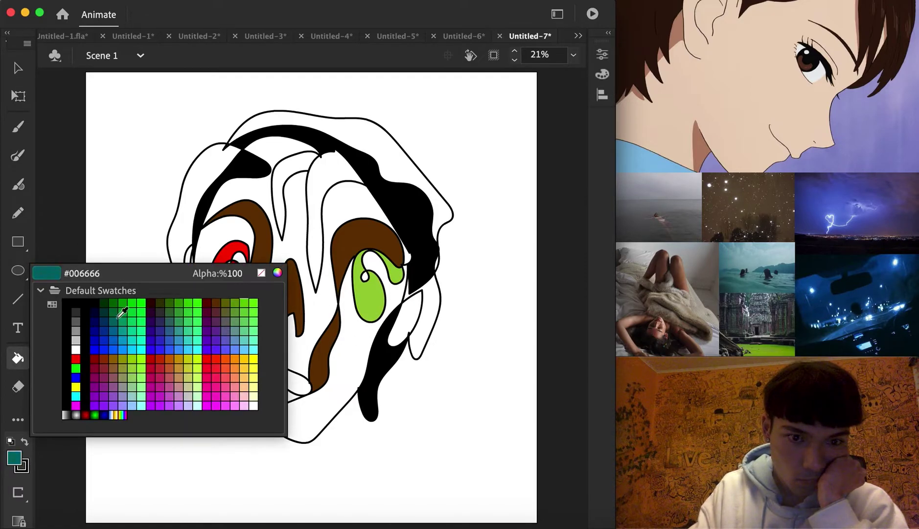
click(129, 301)
click(318, 194)
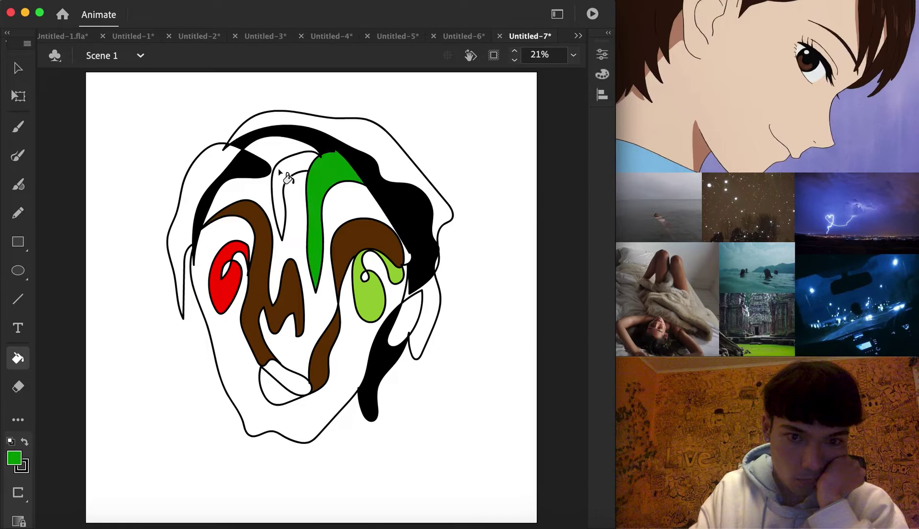
click(289, 176)
click(390, 145)
click(196, 186)
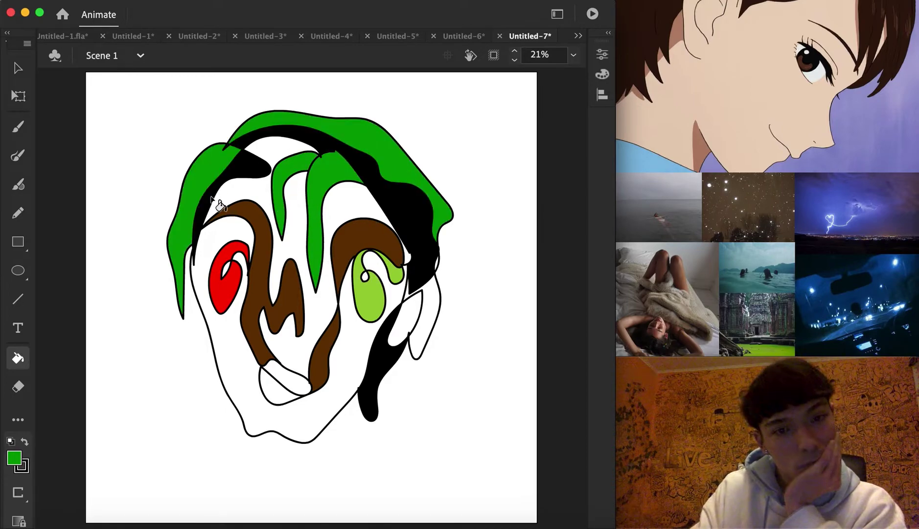
click(422, 314)
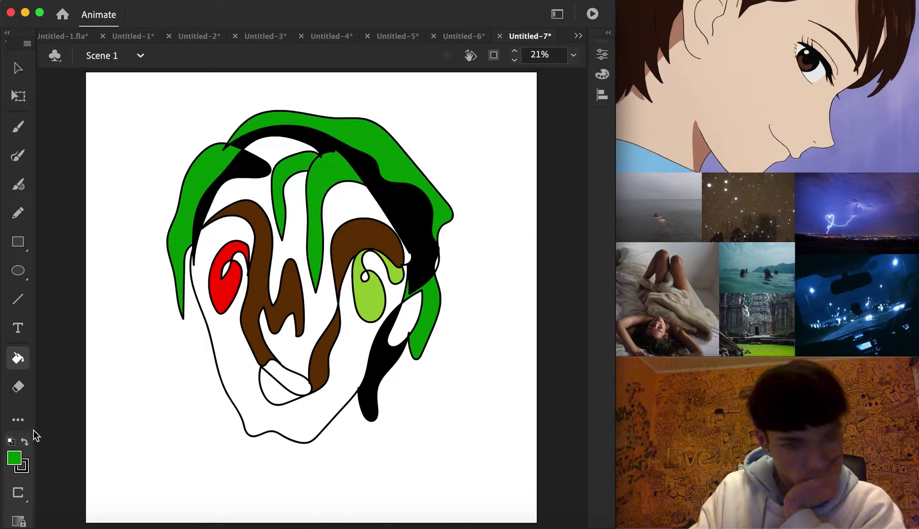
- Fill the outer face area around the eyes, cheeks and chin with dark blue #333366
click(14, 458)
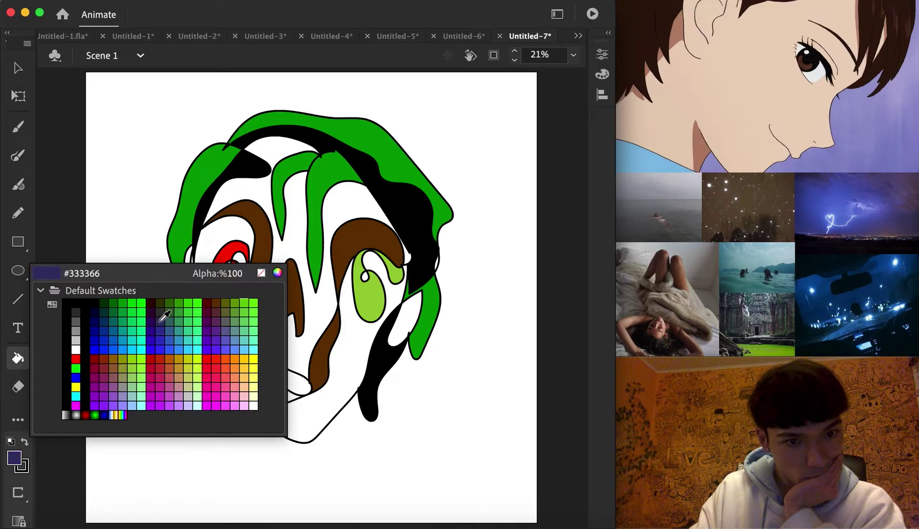
click(165, 315)
click(231, 339)
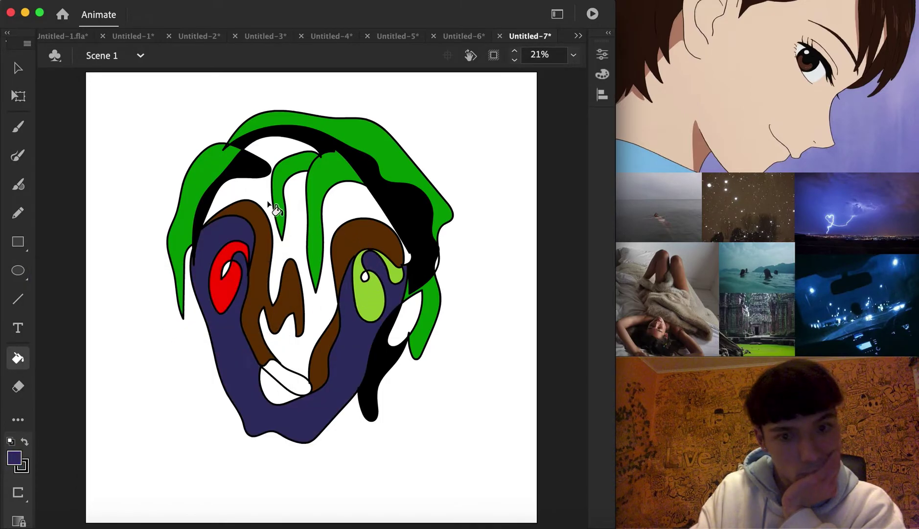
- Fill the central face area, from the forehead down between the brown shapes, with olive yellow
click(16, 453)
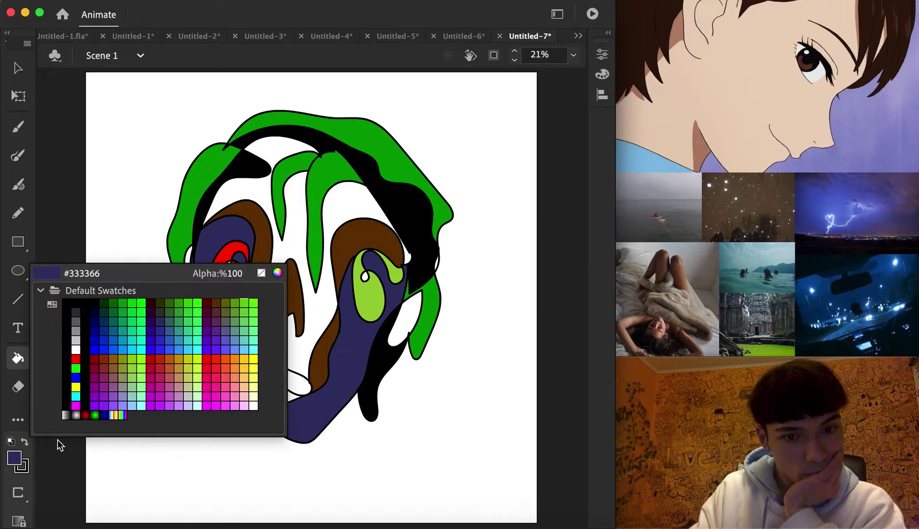
click(188, 359)
click(344, 218)
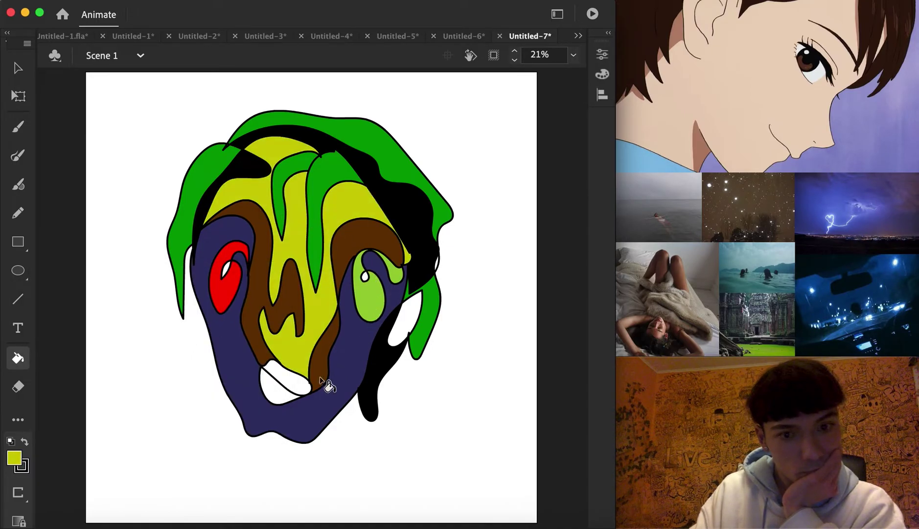
- Fill the lower part of the mouth with the face's olive yellow and the upper lip with dark blue #333366
click(16, 456)
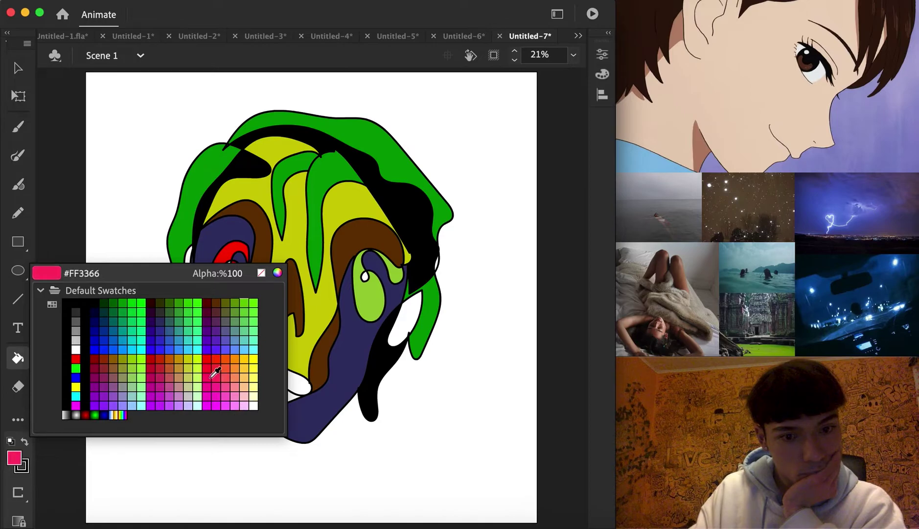
click(298, 368)
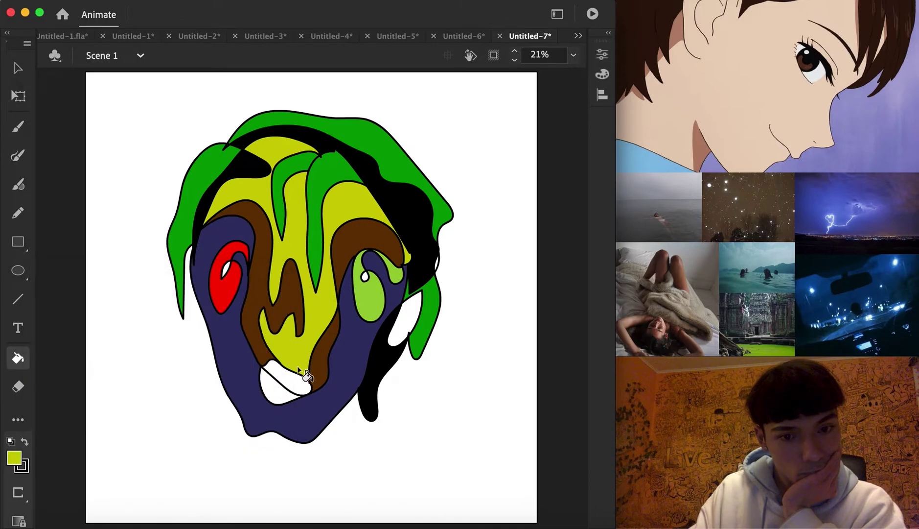
click(19, 456)
click(173, 316)
click(293, 385)
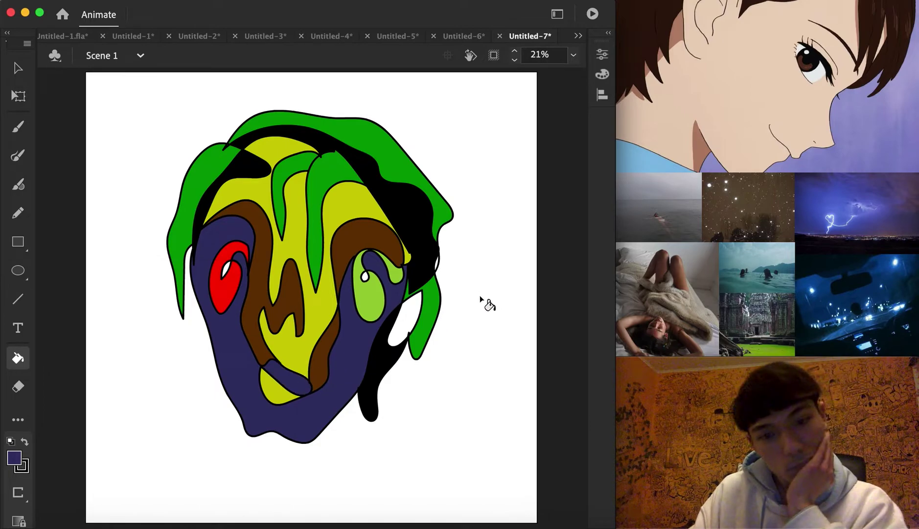
- Try dark blue on the right-hand ear, undo it, and fill the ear with teal instead
click(412, 308)
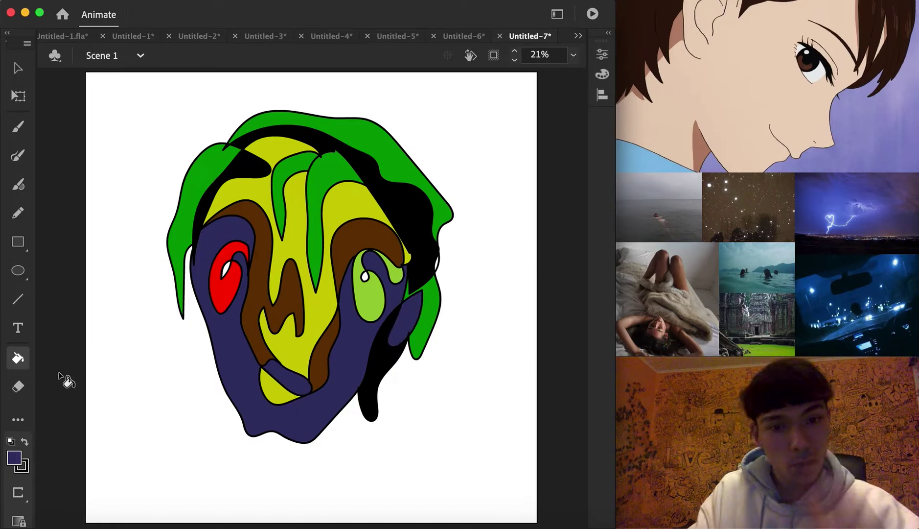
key(super+z)
click(14, 457)
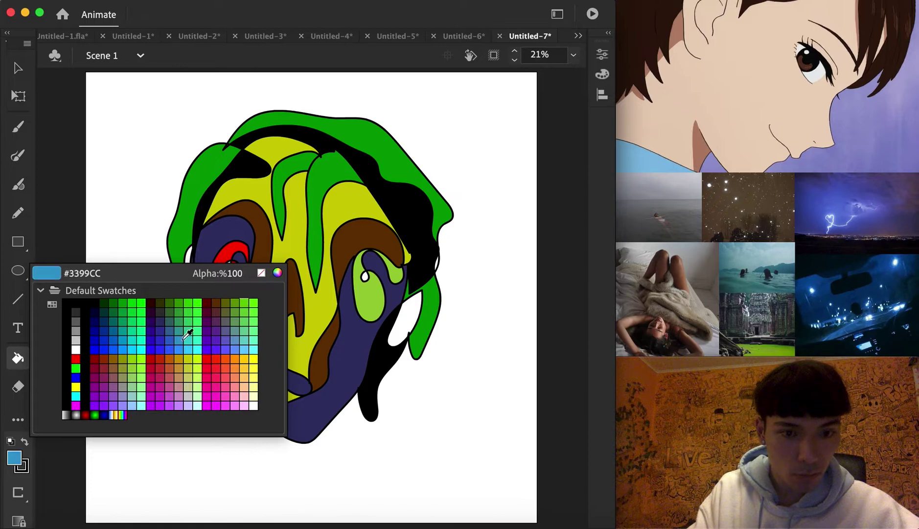
click(185, 327)
click(405, 317)
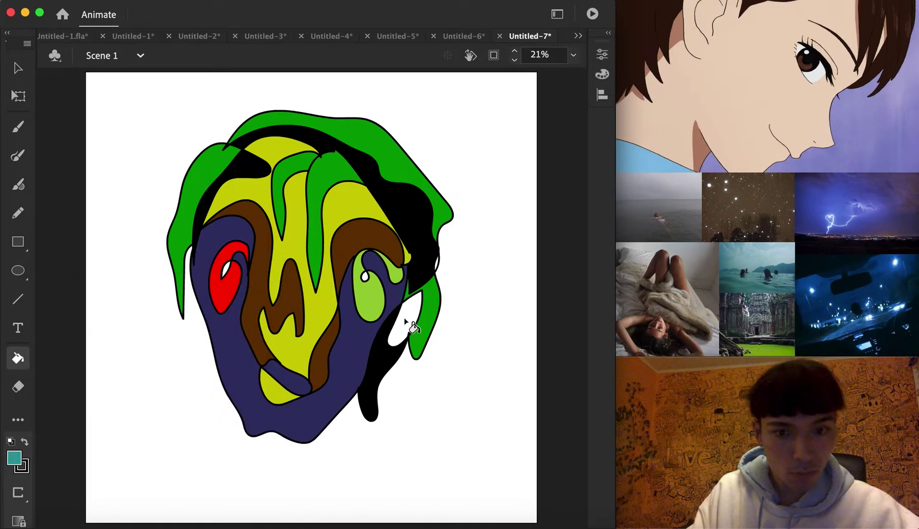
- Fill the pupils of both eyes and the small gap at the right-hand edge of the hair with dark maroon
click(15, 458)
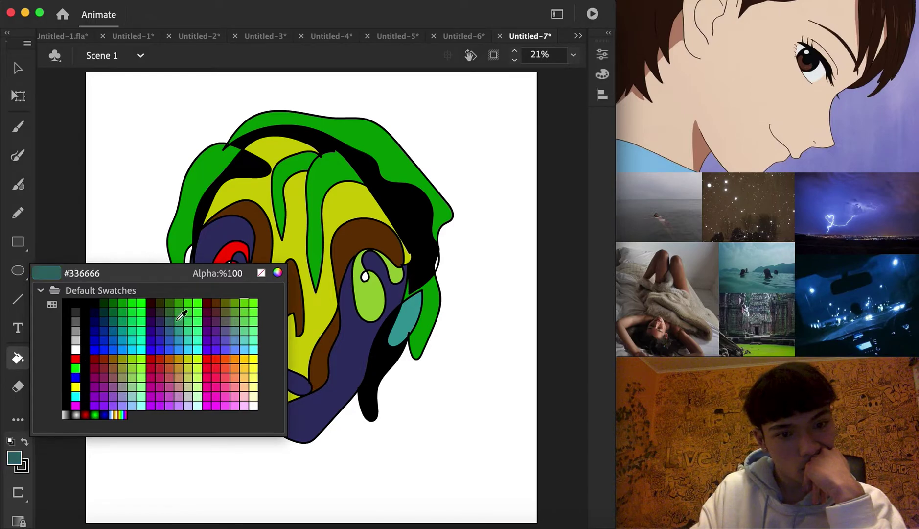
click(152, 298)
click(229, 272)
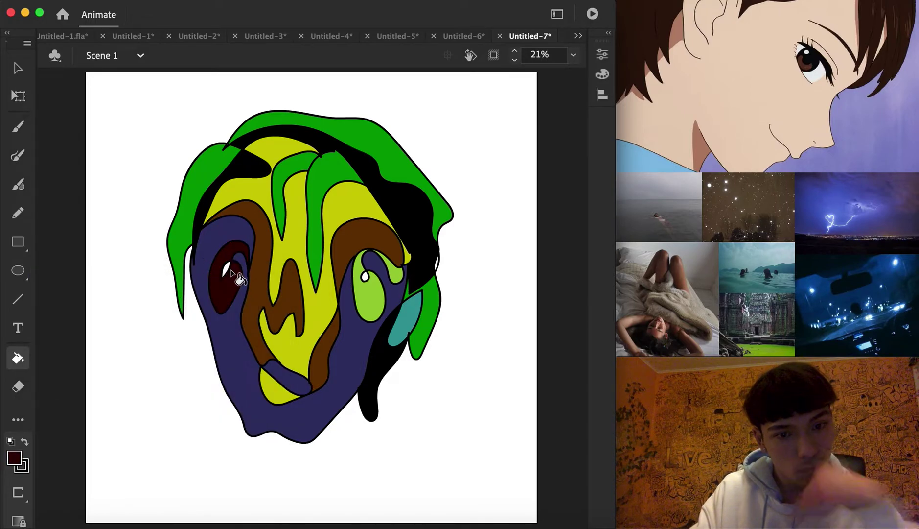
click(368, 276)
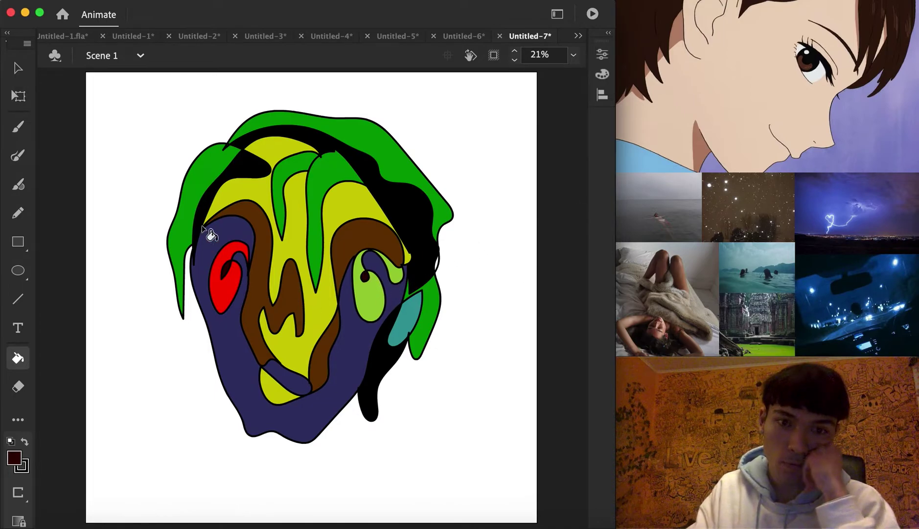
click(578, 35)
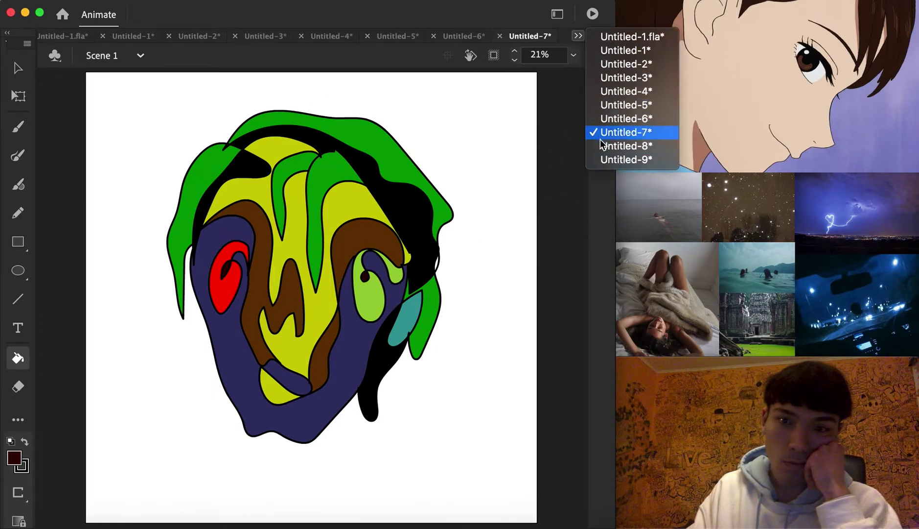
click(316, 311)
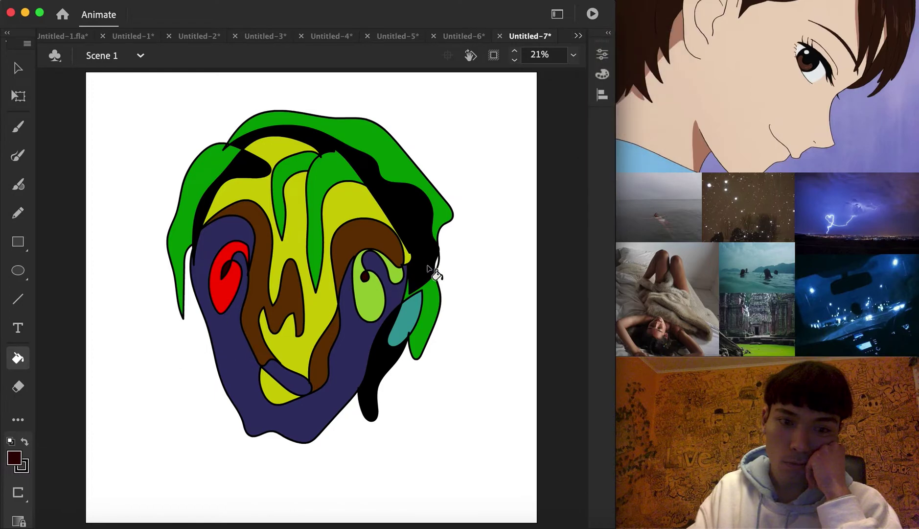
- Open Untitled-8 and draw an upside-down continuous-line face with facial features, ears and a long-haired outline
click(579, 36)
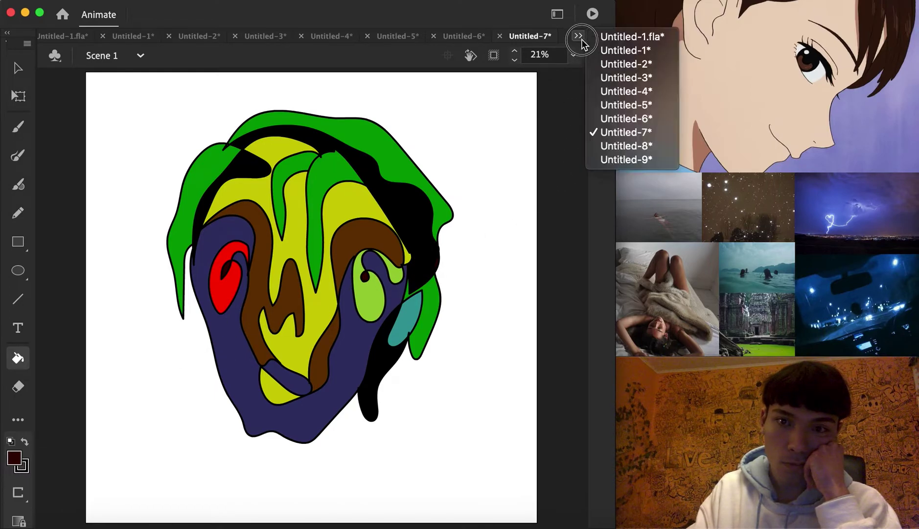
click(613, 147)
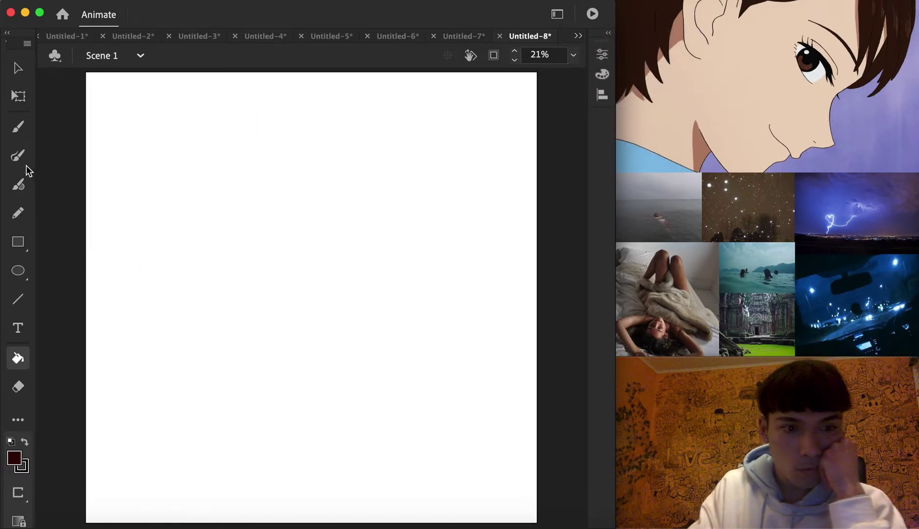
click(17, 155)
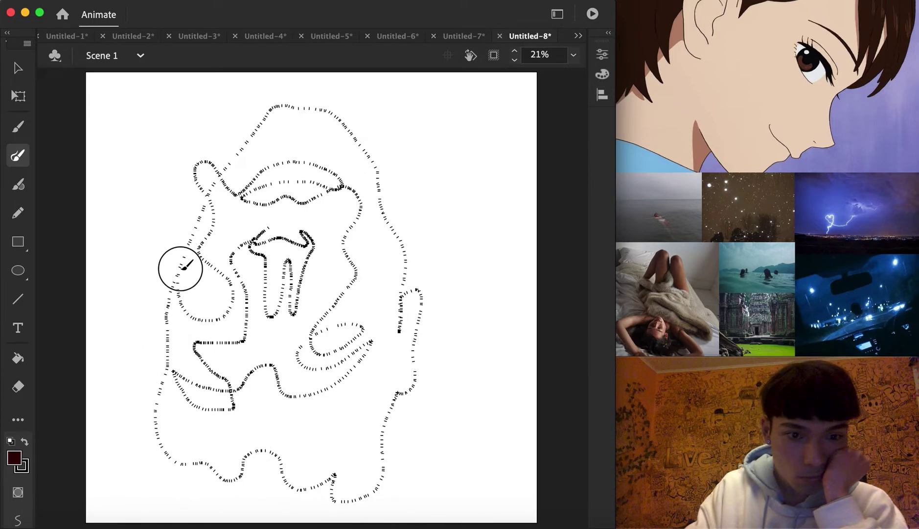
mouse_move(157, 342)
mouse_down()
mouse_move(187, 234)
mouse_move(187, 149)
mouse_move(217, 130)
mouse_move(238, 149)
mouse_move(263, 137)
mouse_move(357, 142)
mouse_move(391, 125)
mouse_move(440, 151)
mouse_move(422, 258)
mouse_move(432, 287)
mouse_move(419, 406)
mouse_up()
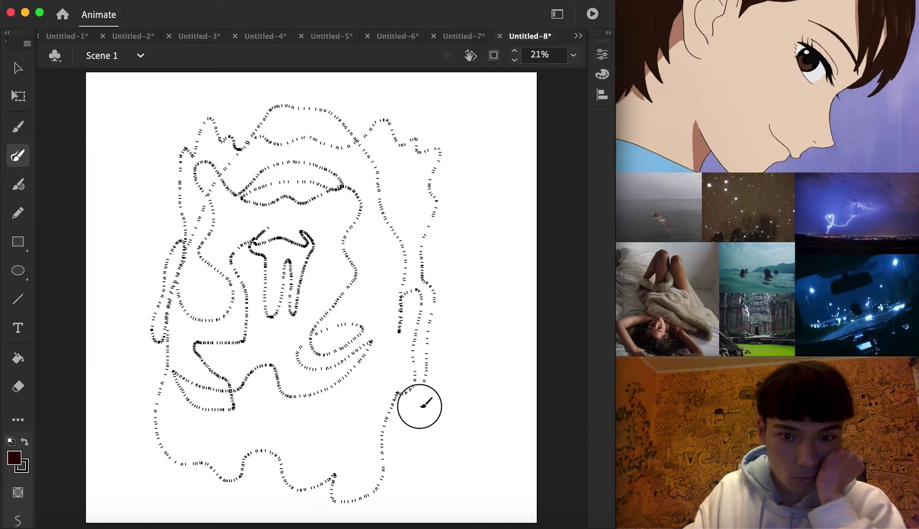
mouse_move(249, 501)
mouse_down()
mouse_move(196, 497)
mouse_move(159, 461)
mouse_move(149, 421)
mouse_move(155, 373)
mouse_up()
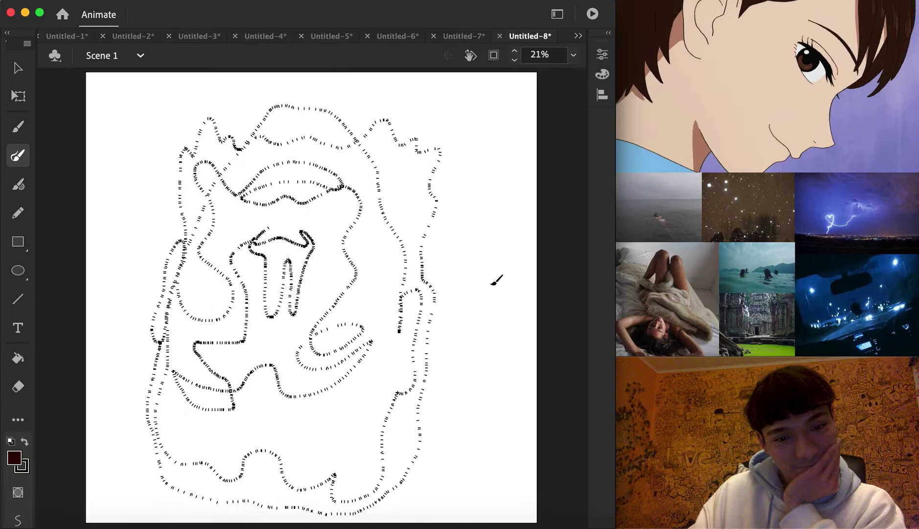
drag(497, 279, 493, 278)
- Select the whole line drawing, rotate it upright with Free Transform, and reposition it centrally on the canvas
key(v)
mouse_move(119, 85)
mouse_down()
mouse_move(444, 388)
mouse_move(482, 511)
mouse_up()
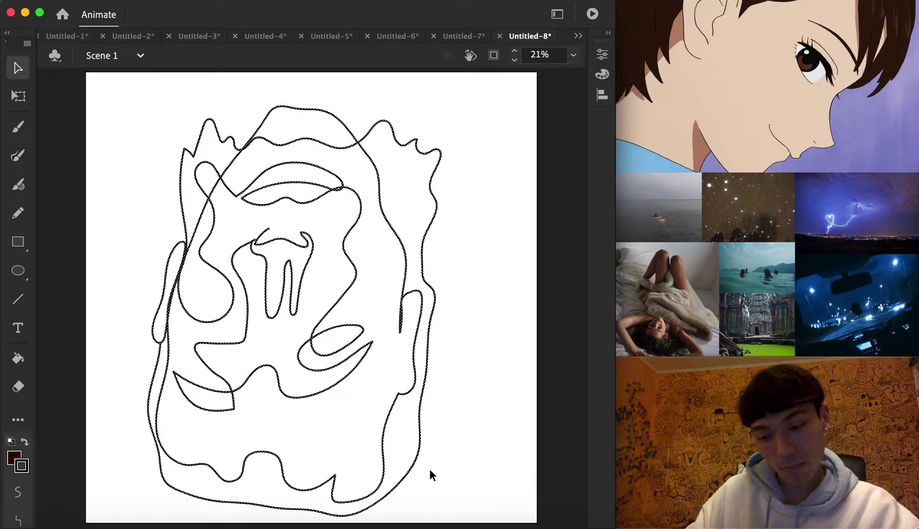
right_click(413, 393)
mouse_move(568, 397)
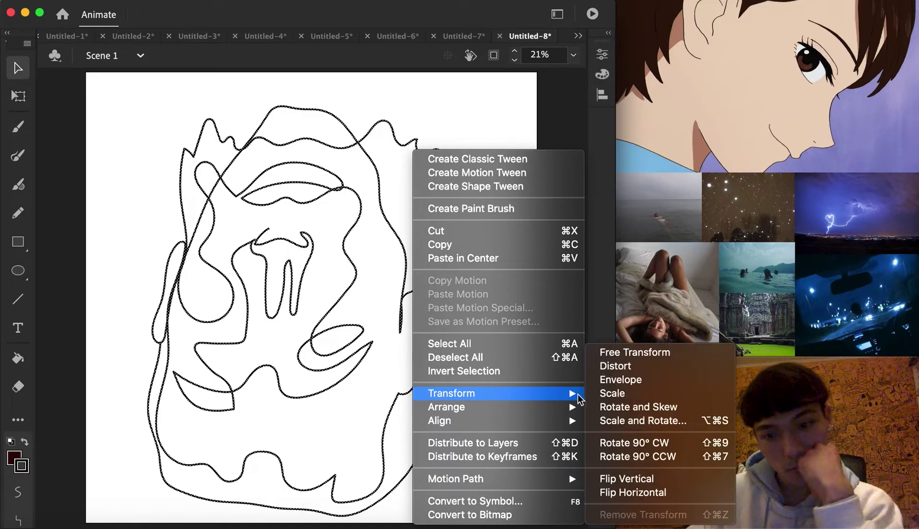
click(647, 352)
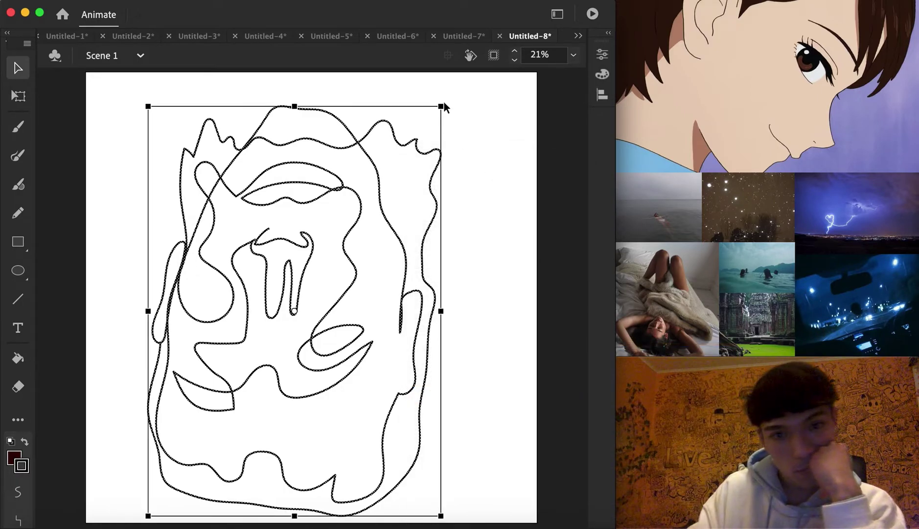
mouse_move(449, 105)
mouse_down()
mouse_move(497, 224)
mouse_move(308, 445)
mouse_move(235, 433)
mouse_move(220, 420)
mouse_move(226, 428)
mouse_up()
drag(327, 338, 339, 310)
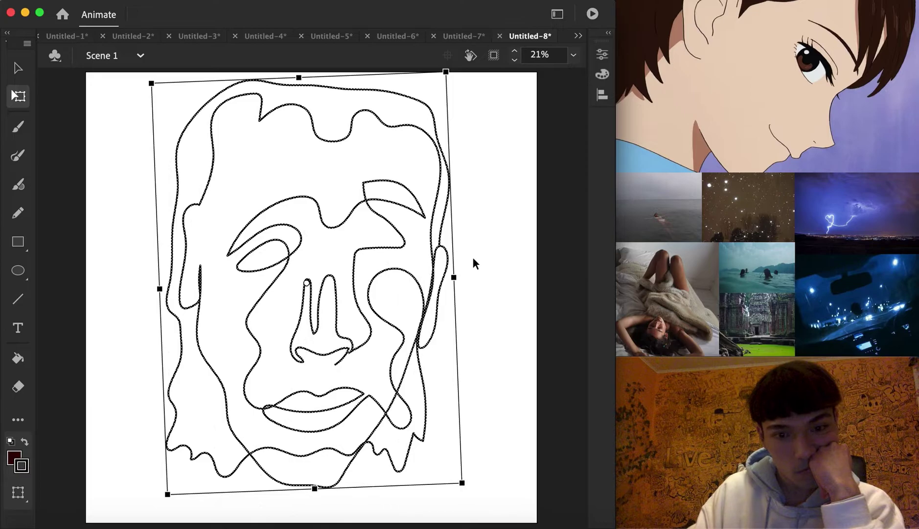
drag(356, 300, 357, 307)
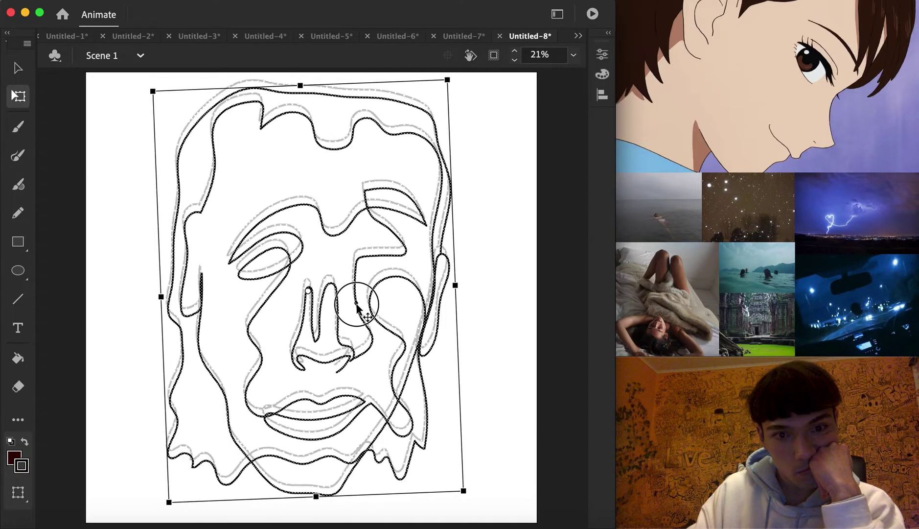
click(489, 248)
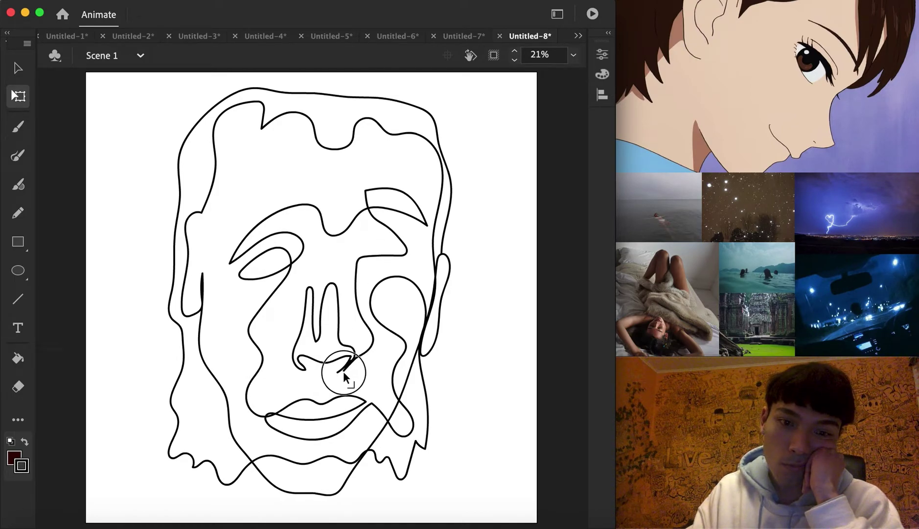
- Join the loose end of the nose line to the right-hand nostril, and reshape the line below the right-hand eyebrow into a small wavy curve
click(367, 379)
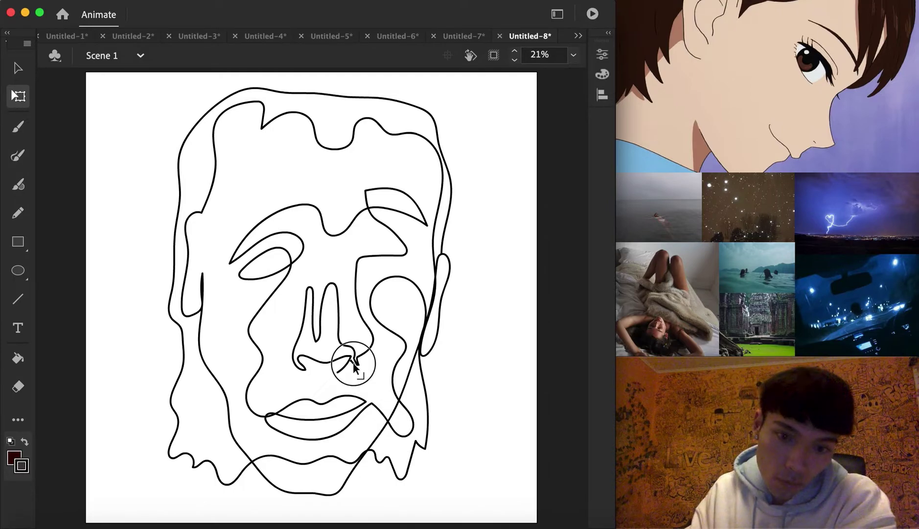
key(super+z)
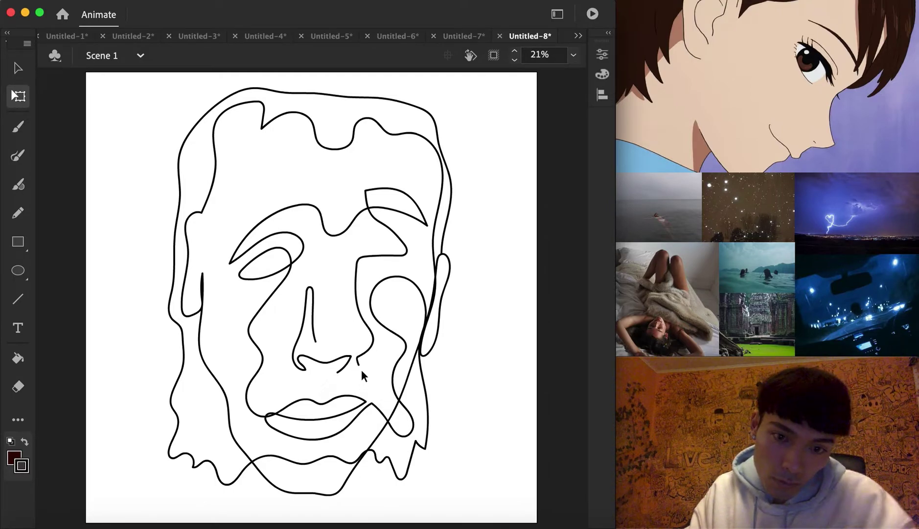
key(super+z)
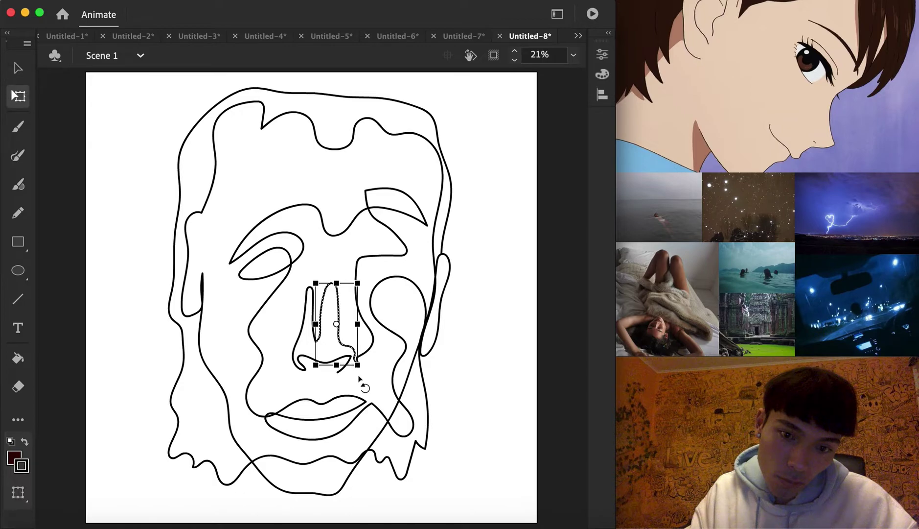
click(368, 379)
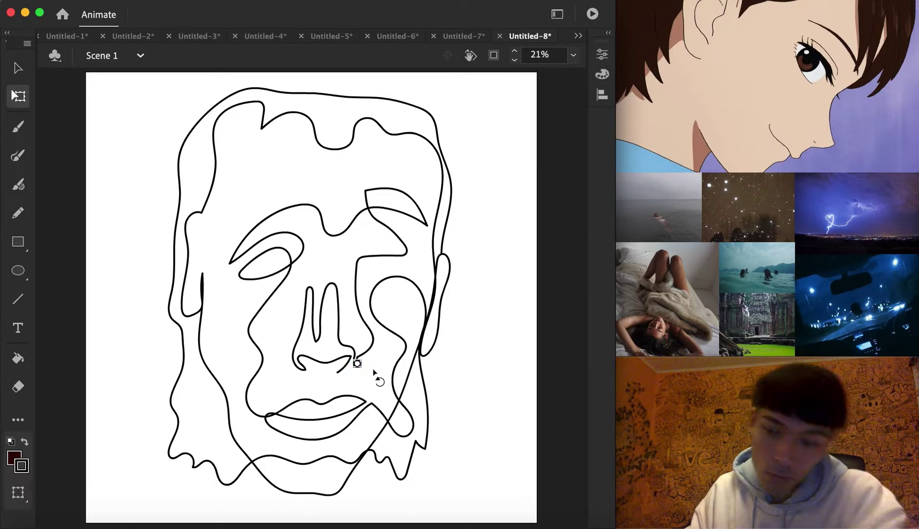
click(349, 370)
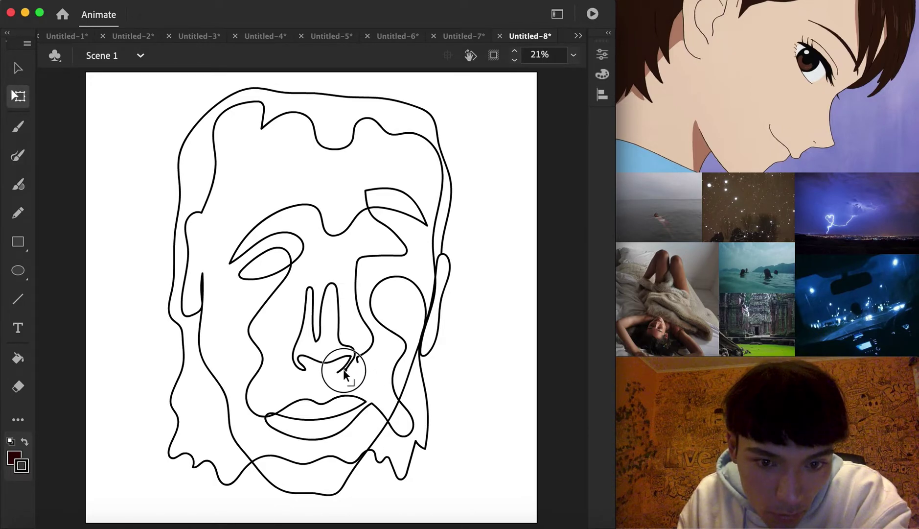
drag(345, 373, 355, 373)
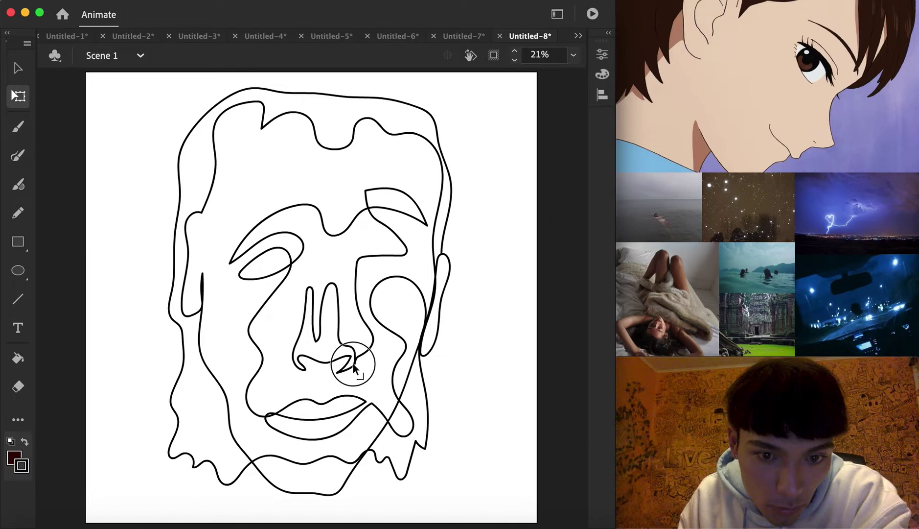
mouse_move(379, 225)
mouse_down()
mouse_move(355, 242)
mouse_move(383, 249)
mouse_move(367, 252)
mouse_up()
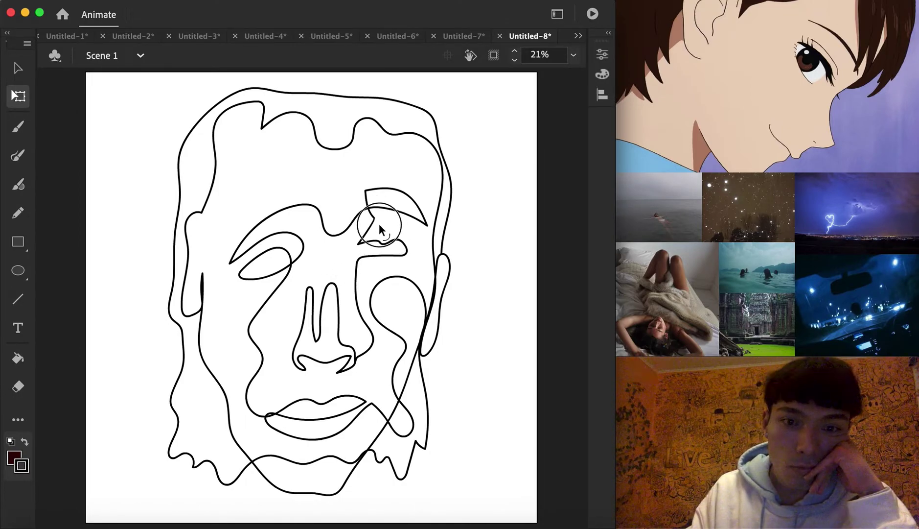
drag(380, 224, 376, 219)
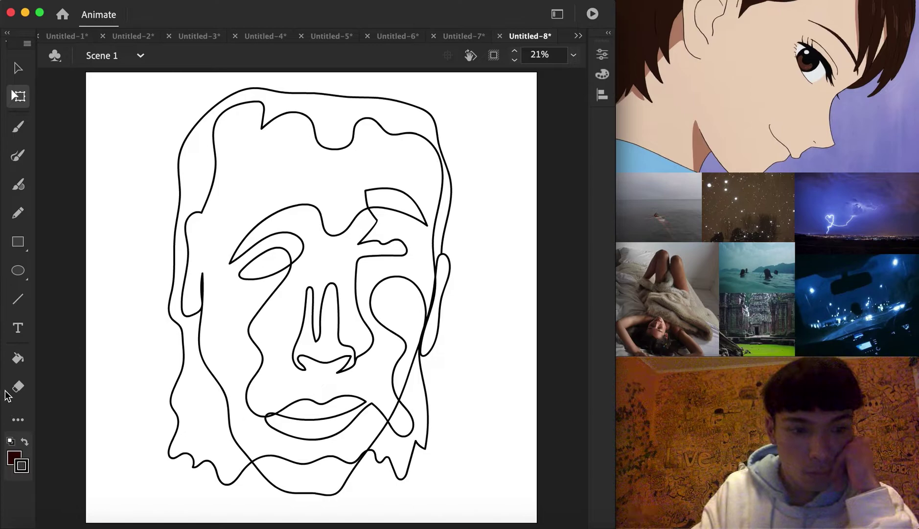
- Fill all sections of the long hair with light yellow using the Paint Bucket
click(17, 358)
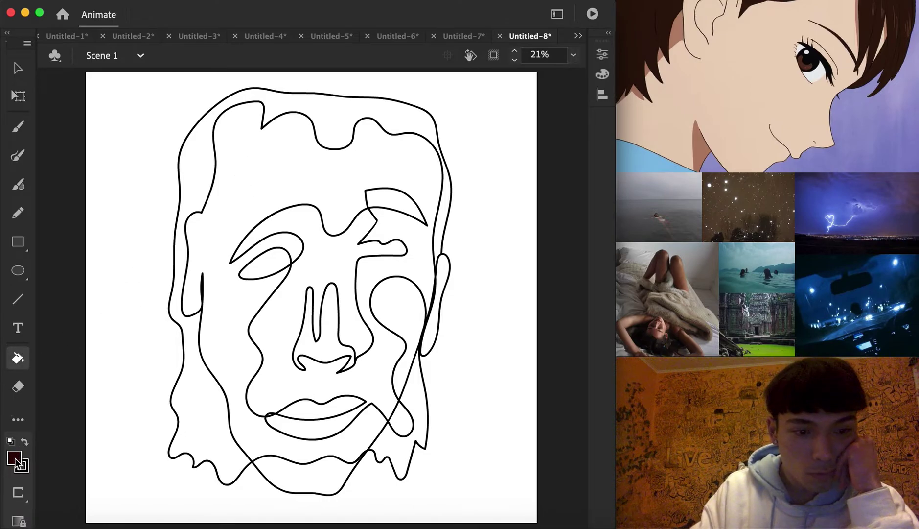
click(15, 459)
click(255, 388)
click(299, 111)
click(419, 420)
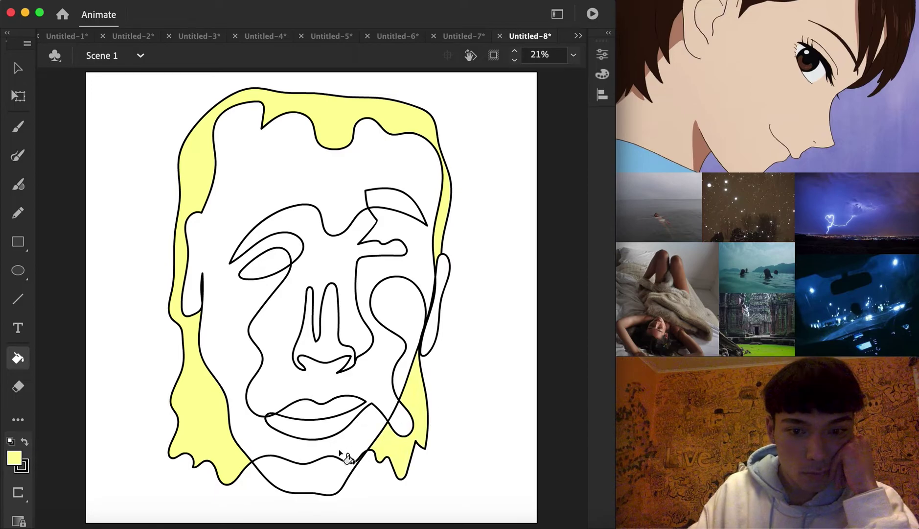
- Fill the main face area with dusty pink
click(14, 458)
click(185, 381)
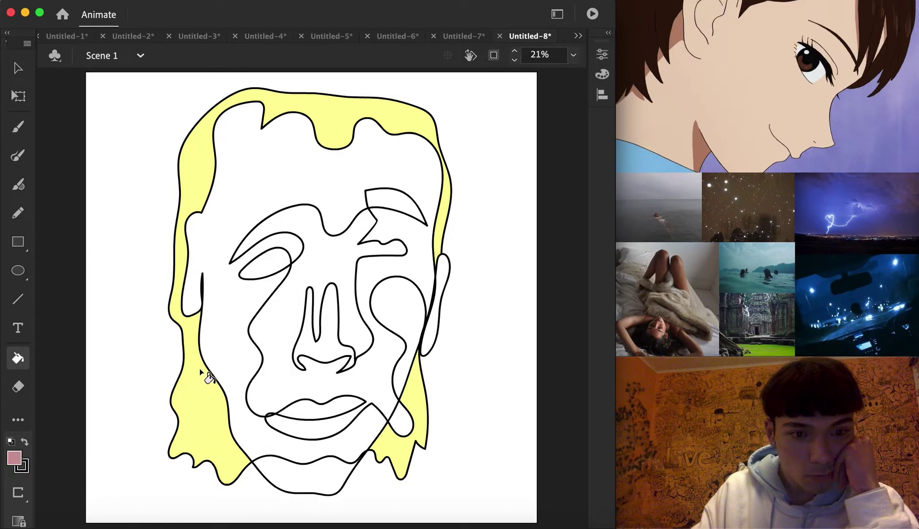
click(280, 172)
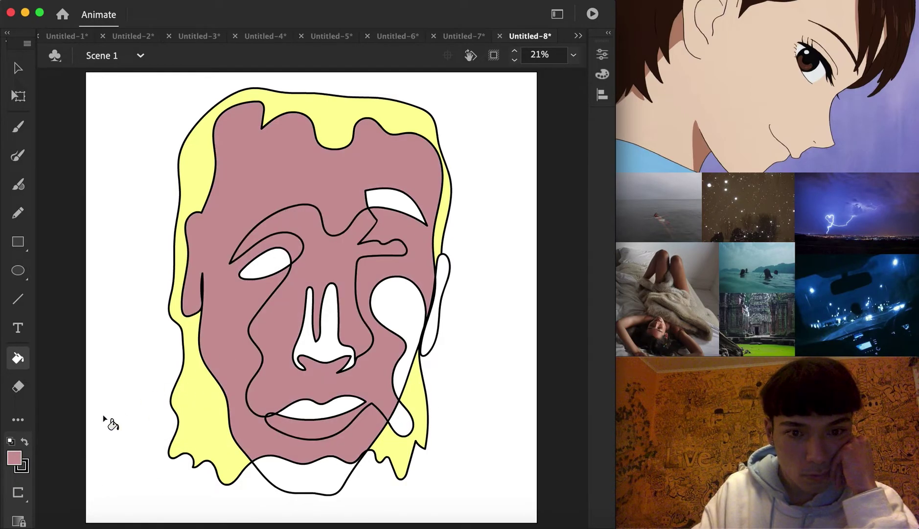
- Fill the nose and the upper lip with light pink
click(22, 464)
click(243, 383)
click(326, 366)
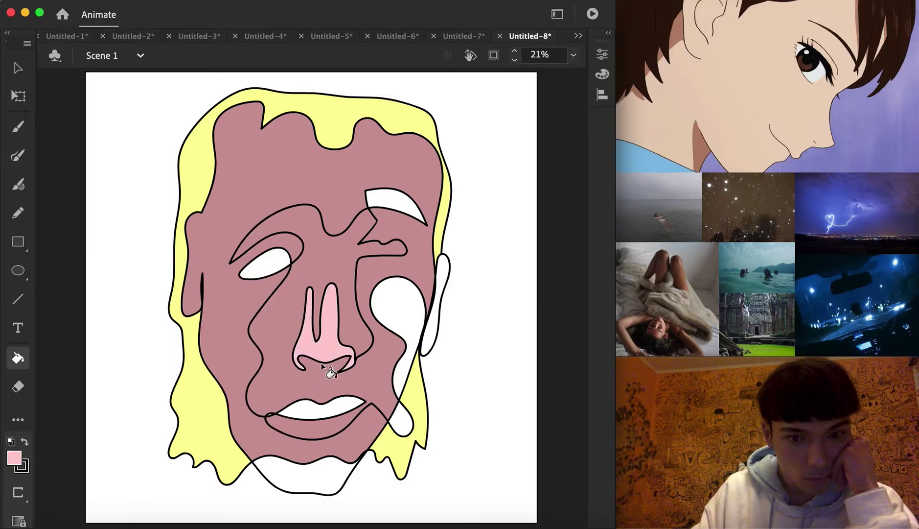
click(323, 414)
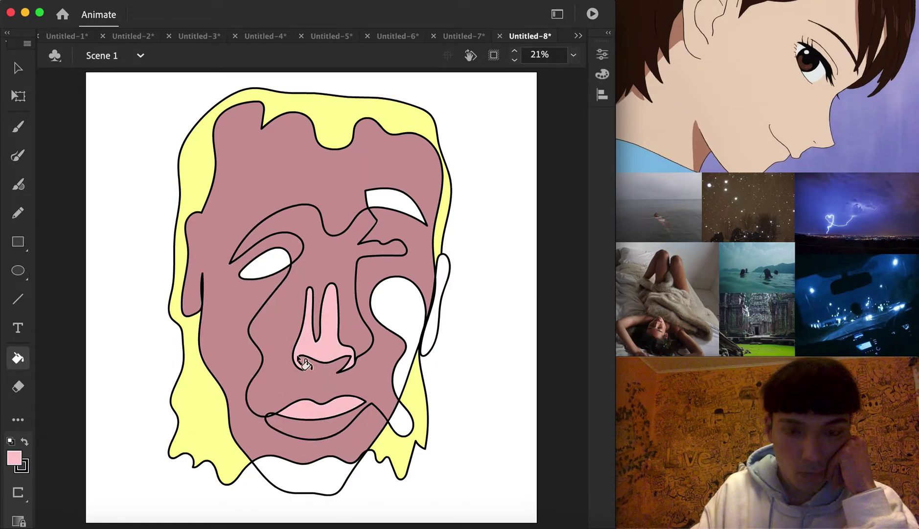
- Fill the curved cheek shape on the right-hand side with dark brown, and the right-hand eyebrow and chin with black
click(19, 460)
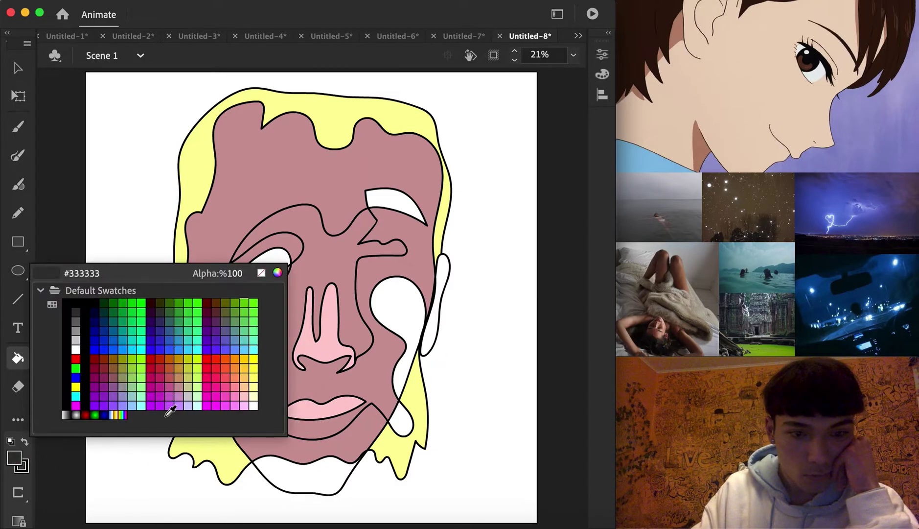
click(218, 301)
click(411, 312)
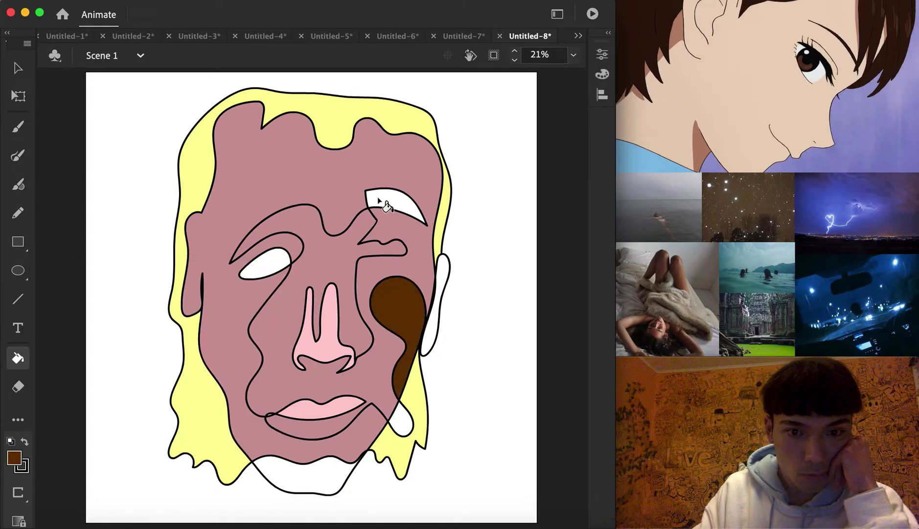
click(377, 200)
click(14, 457)
click(101, 308)
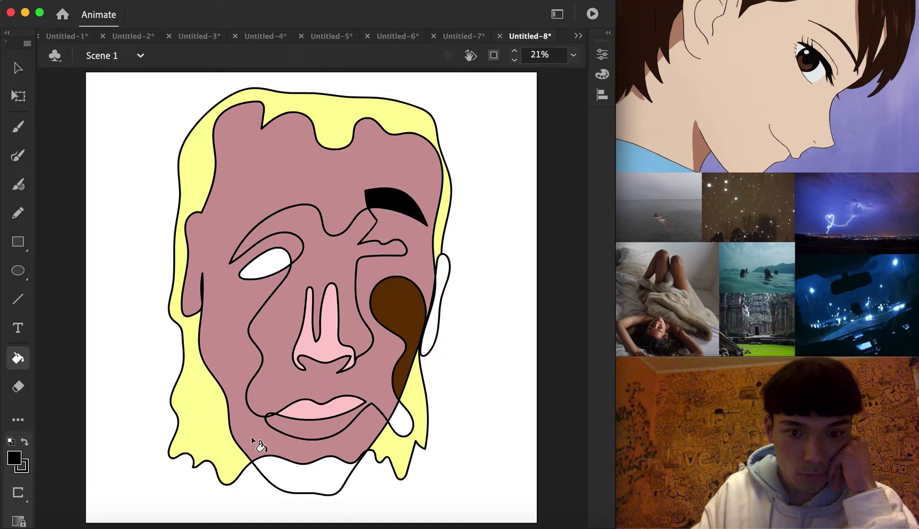
click(281, 472)
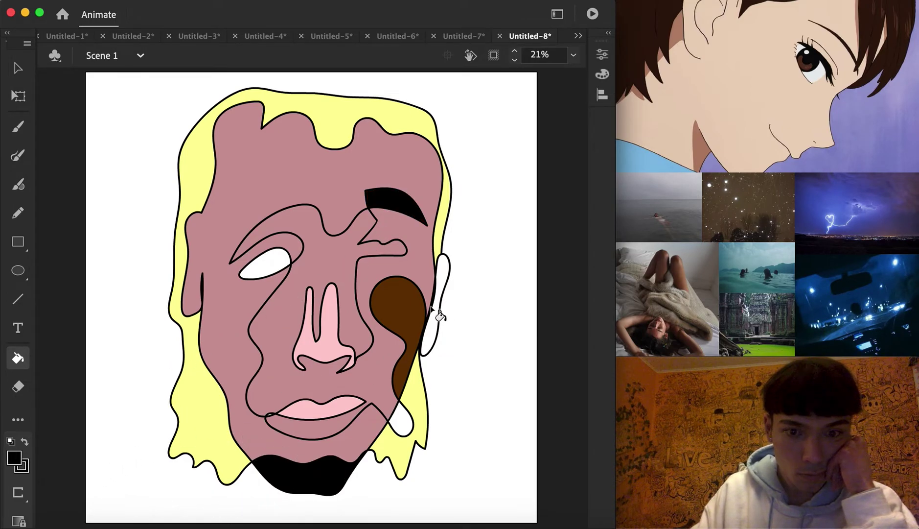
- Fill the right-hand ear with brown #996633
click(14, 457)
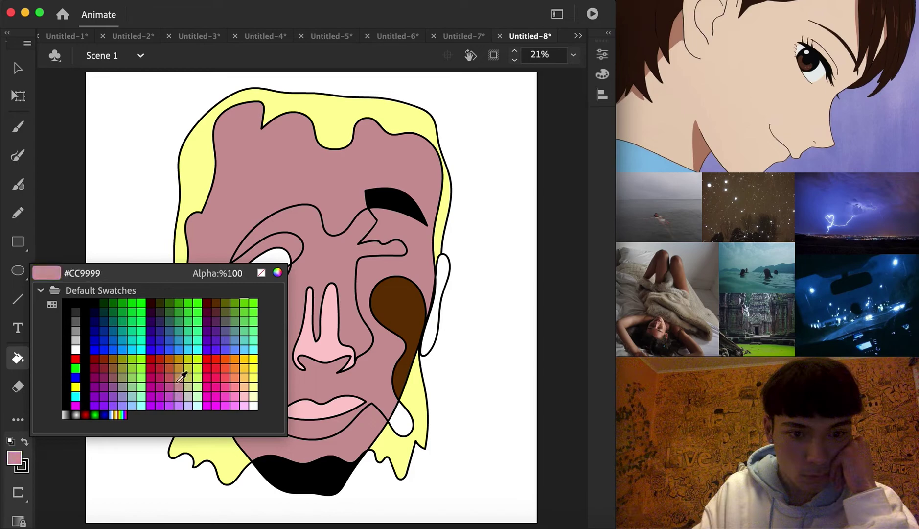
click(117, 365)
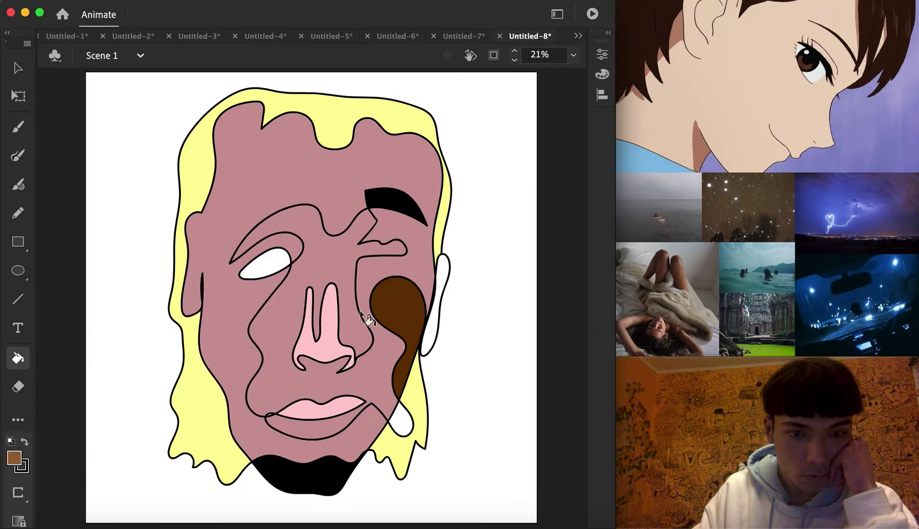
click(437, 318)
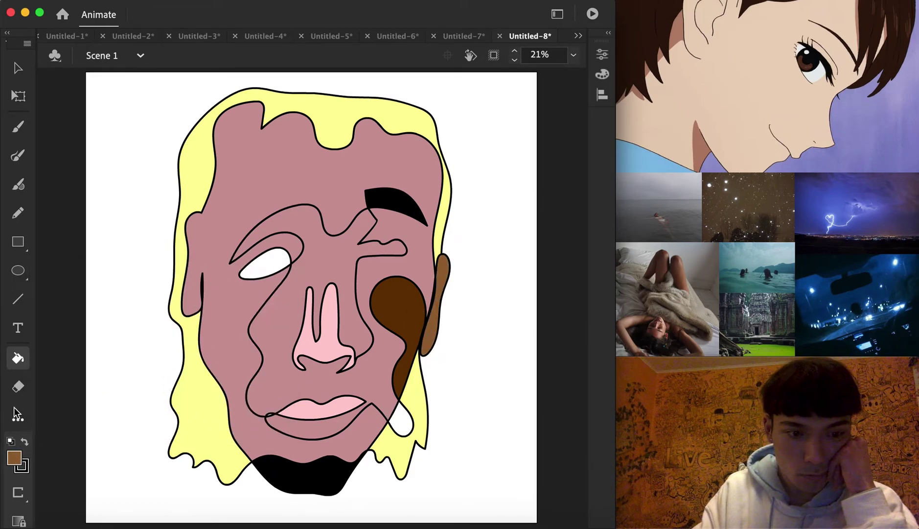
- Draw a small tilted rectangle surrounded by a curved head-and-shoulder outline inside the white left-hand eye
click(26, 153)
click(574, 54)
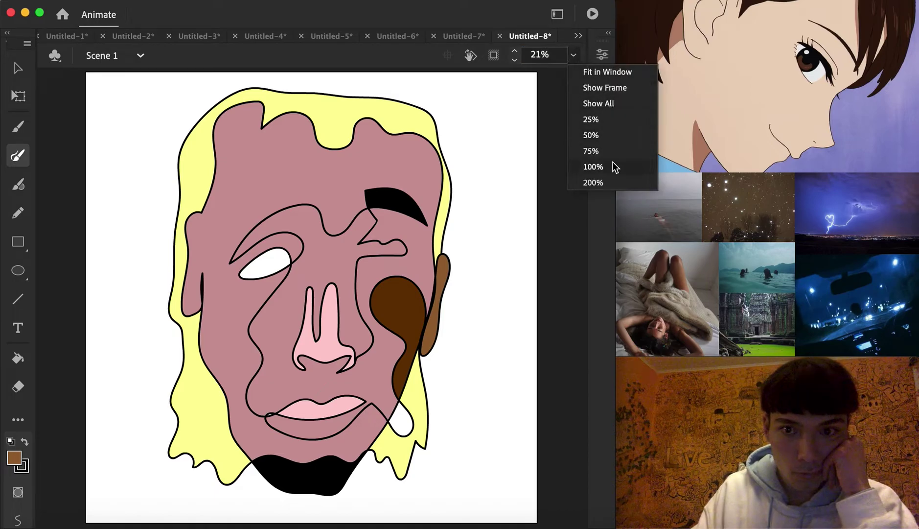
click(602, 182)
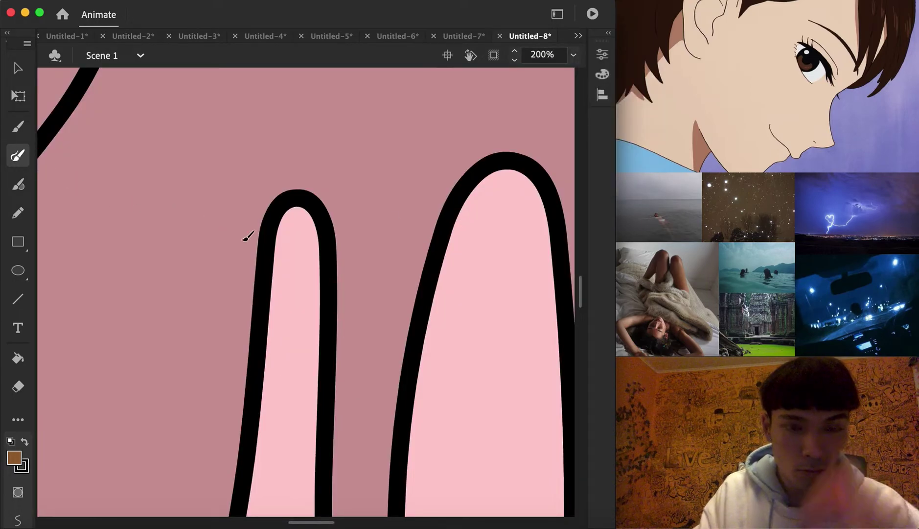
scroll(245, 253, up, 10)
scroll(246, 252, left, 5)
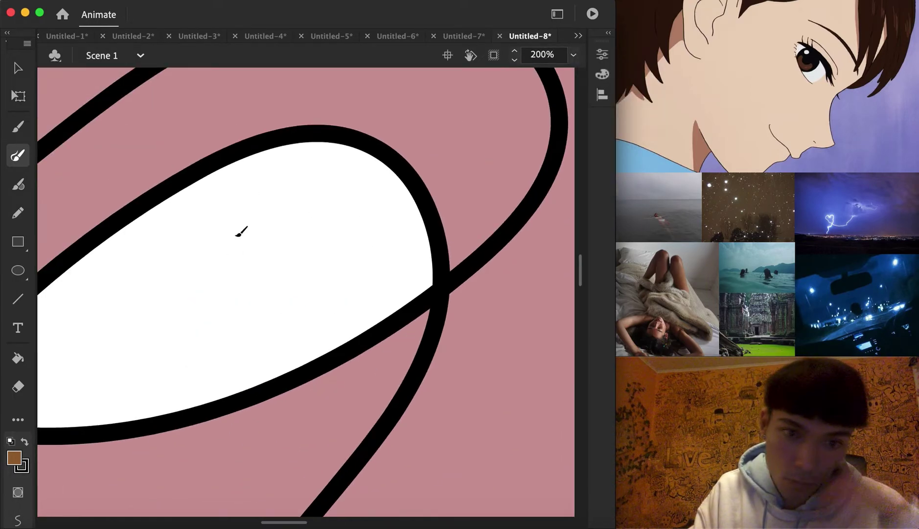
mouse_move(266, 236)
mouse_down()
mouse_move(278, 216)
mouse_move(277, 254)
mouse_move(255, 230)
mouse_up()
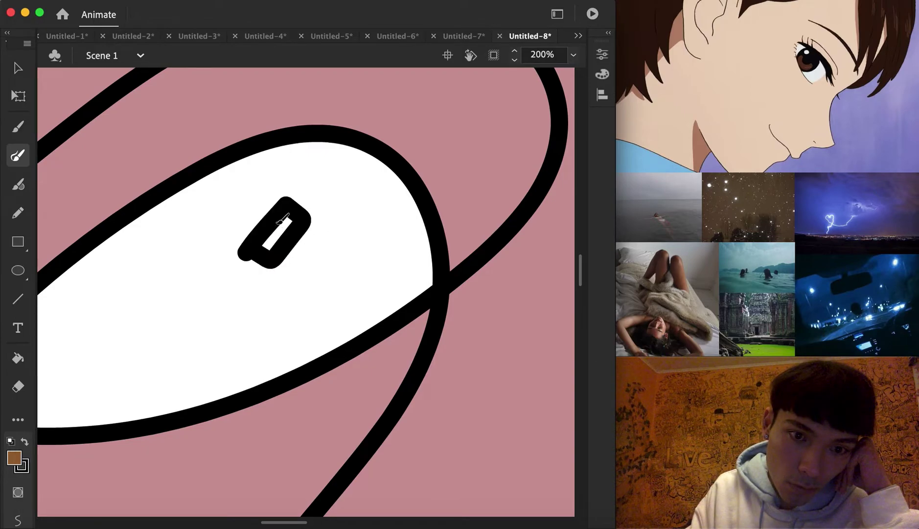
mouse_move(212, 194)
mouse_down()
mouse_move(234, 300)
mouse_move(278, 277)
mouse_up()
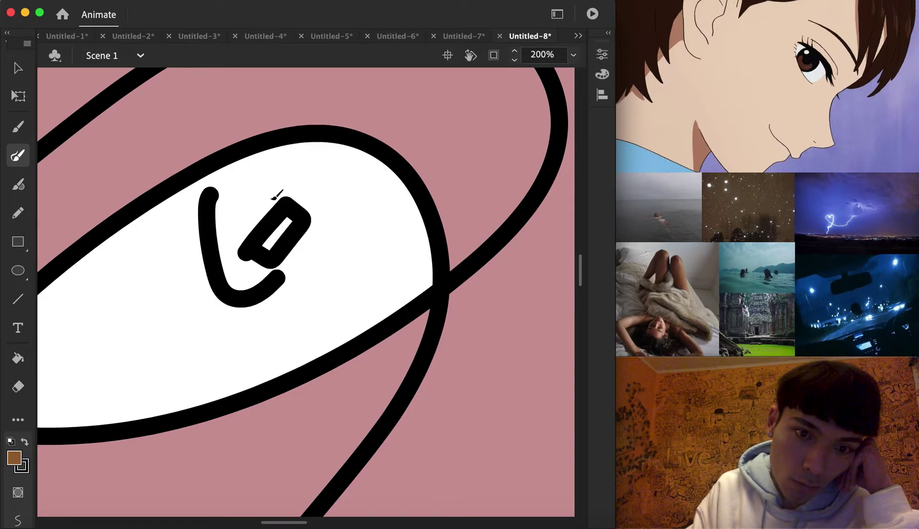
mouse_move(211, 190)
mouse_down()
mouse_move(312, 173)
mouse_move(324, 251)
mouse_move(364, 297)
mouse_move(375, 321)
mouse_up()
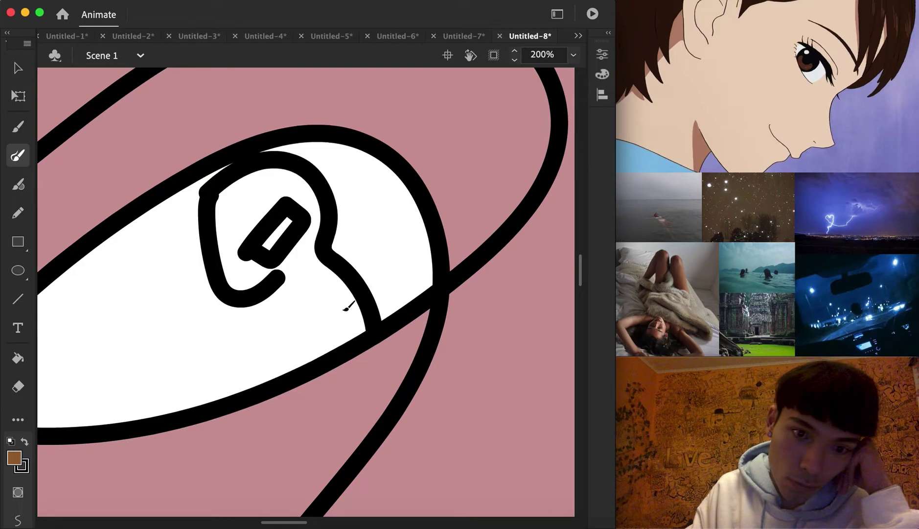
- Draw a neck line and a hooked line below the small rectangle, try a second line beside the neck, and undo it
mouse_move(280, 265)
mouse_down()
mouse_move(272, 334)
mouse_move(278, 377)
mouse_up()
mouse_move(289, 251)
mouse_down()
mouse_move(305, 339)
mouse_move(318, 326)
mouse_up()
drag(252, 301, 252, 386)
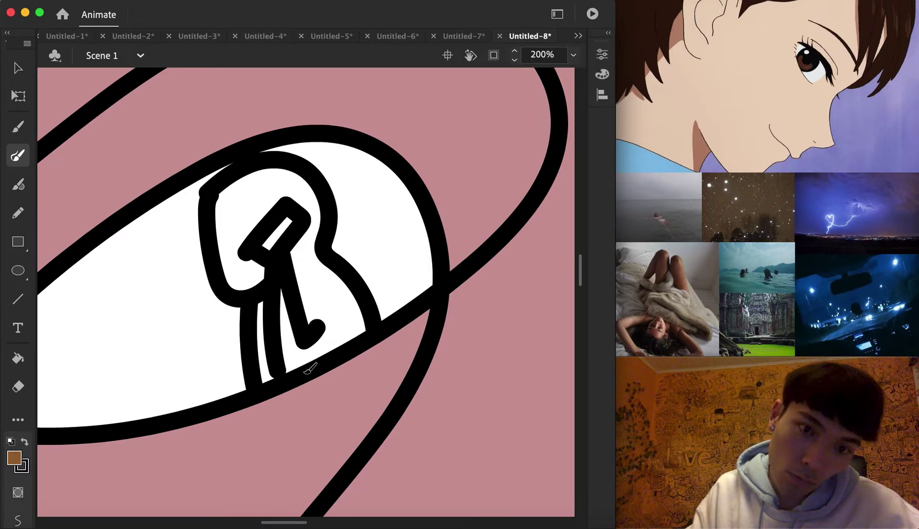
key(super+z)
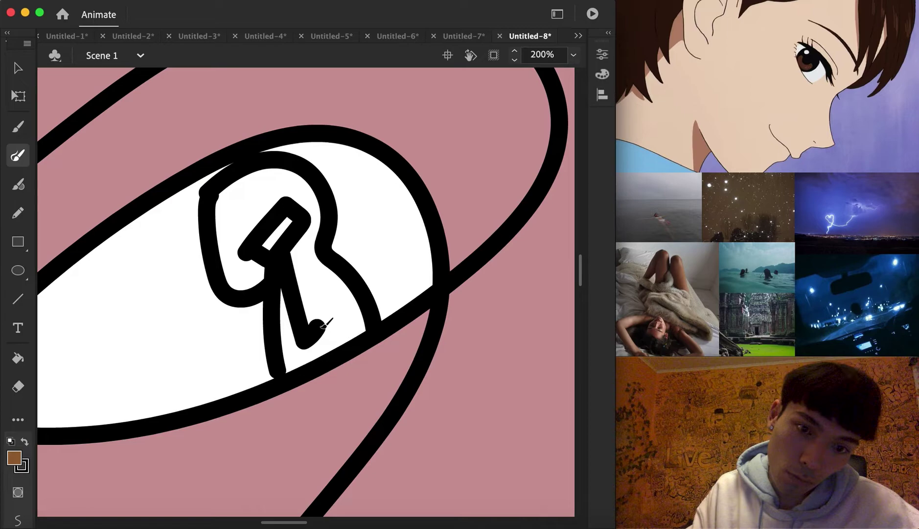
- Bend the end of the hooked line upward, extend the neck line to the eye's lower edge, and add a short stroke near the shoulder
click(17, 67)
drag(317, 327, 307, 304)
click(284, 380)
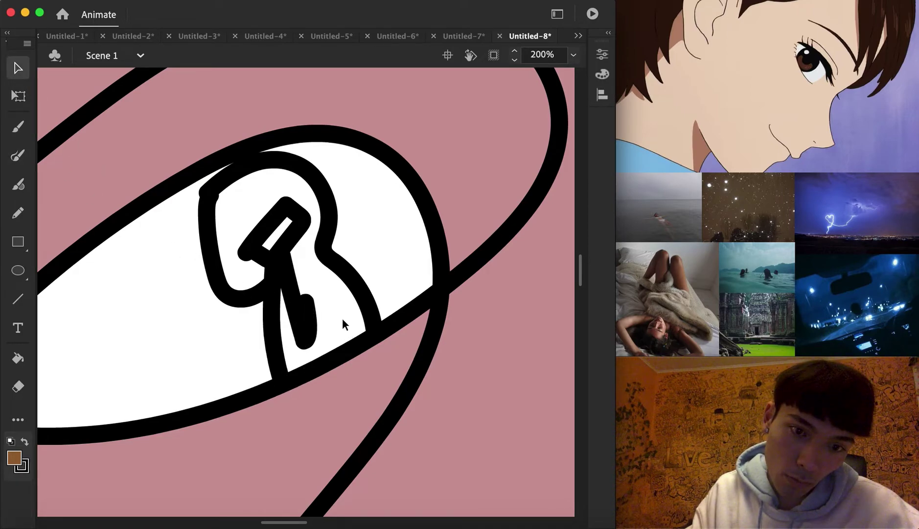
key(b)
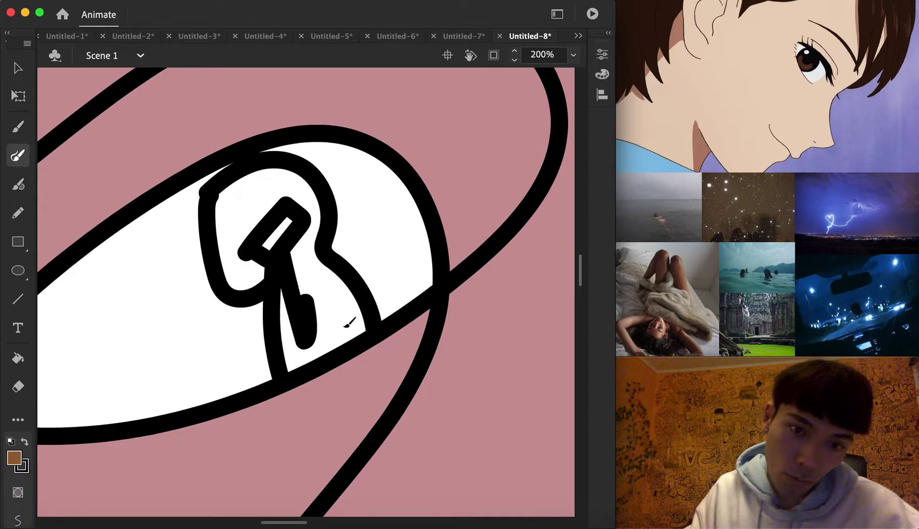
drag(343, 318, 340, 351)
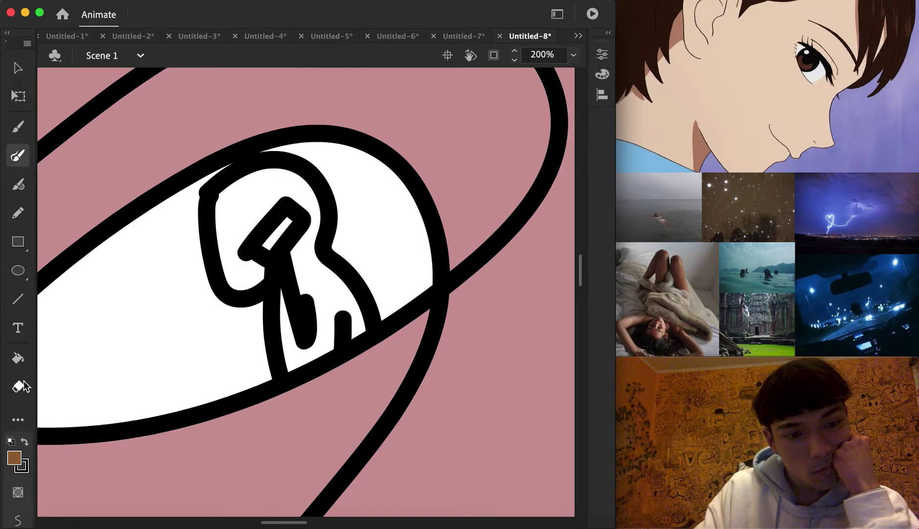
- Fill the eye area around the small figure with dark navy blue
key(k)
click(14, 459)
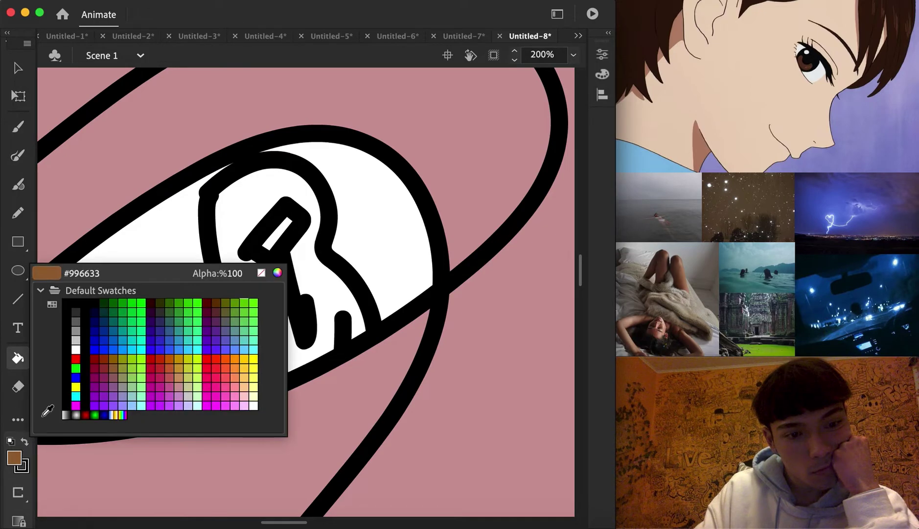
click(96, 321)
click(145, 306)
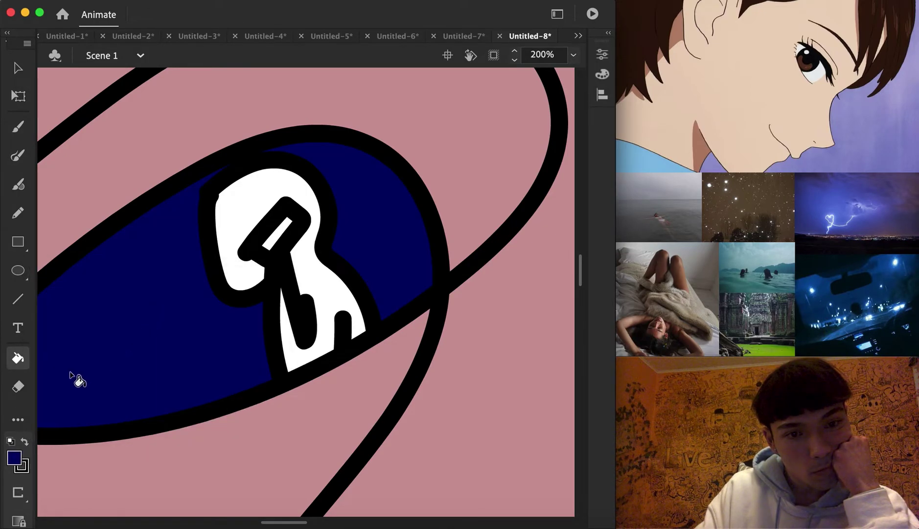
- Fill the small figure in the eye with bright pink and its tilted rectangle with the rainbow gradient
click(9, 457)
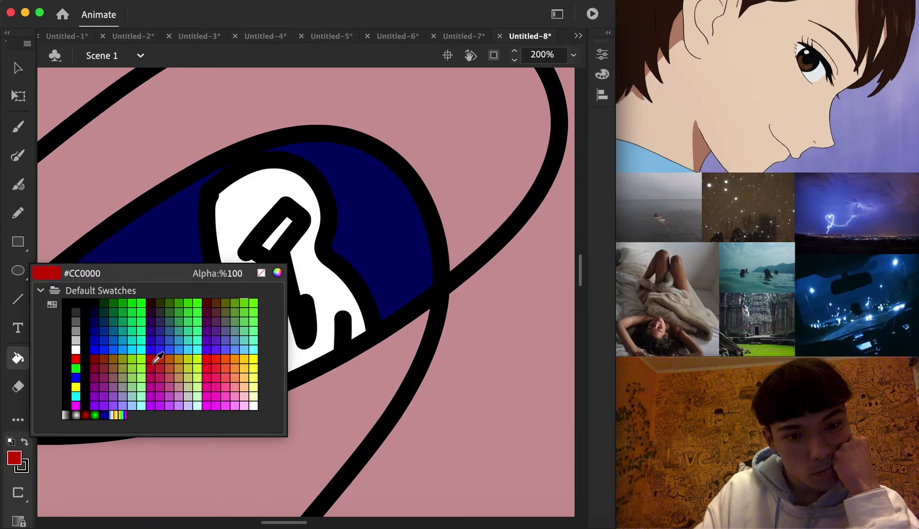
click(231, 383)
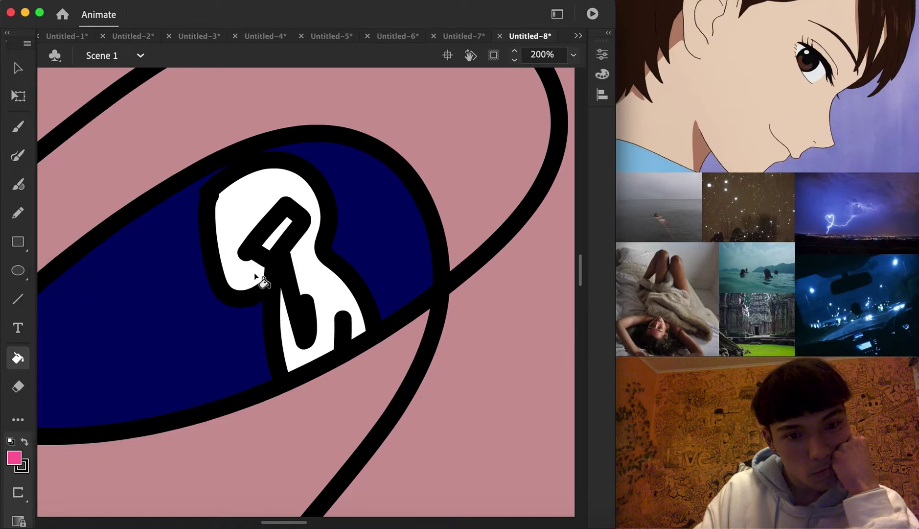
click(257, 296)
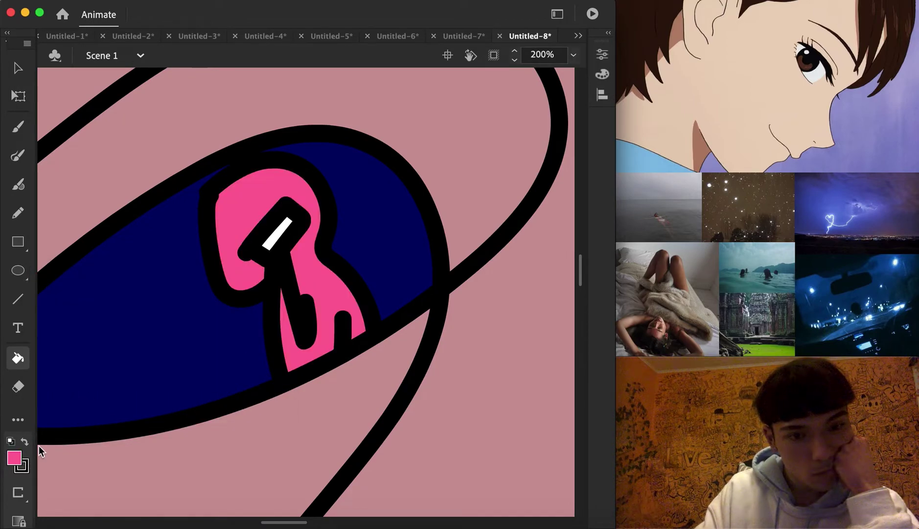
click(14, 457)
click(123, 416)
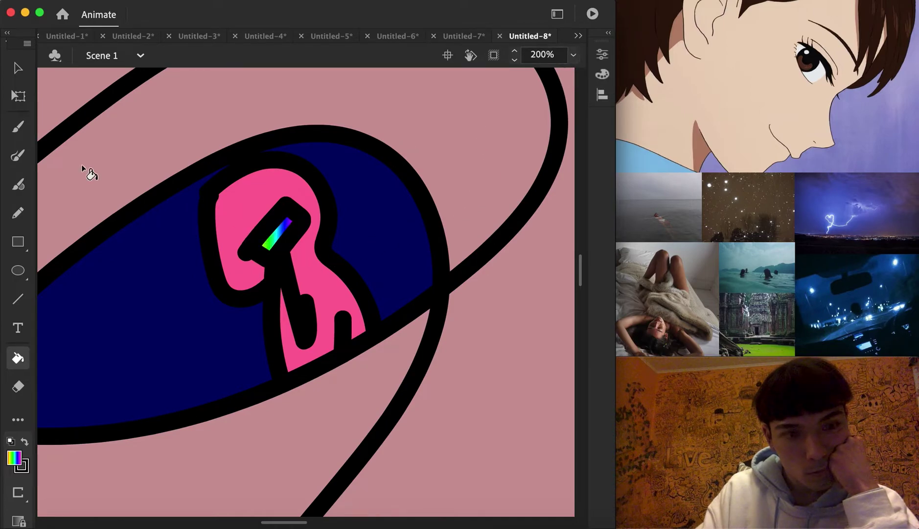
- Paint two tall pale-yellow building outlines in the navy area to the left of the pink figure
click(18, 155)
click(14, 458)
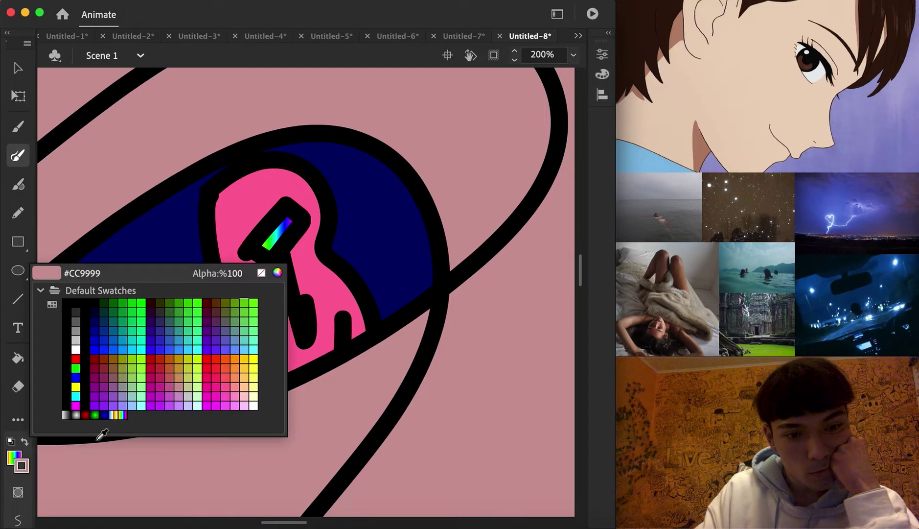
click(249, 390)
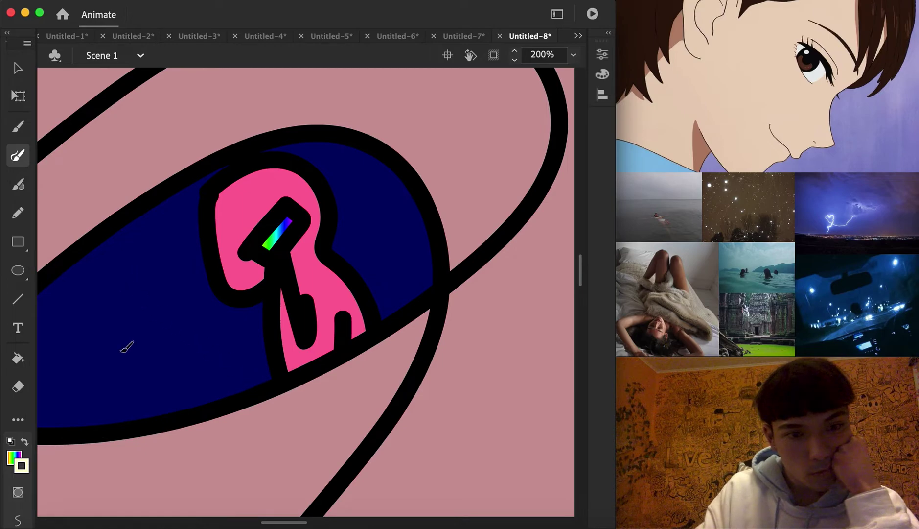
mouse_move(87, 426)
mouse_down()
mouse_move(72, 331)
mouse_move(100, 328)
mouse_move(111, 422)
mouse_move(145, 385)
mouse_move(131, 296)
mouse_move(163, 290)
mouse_move(173, 409)
mouse_up()
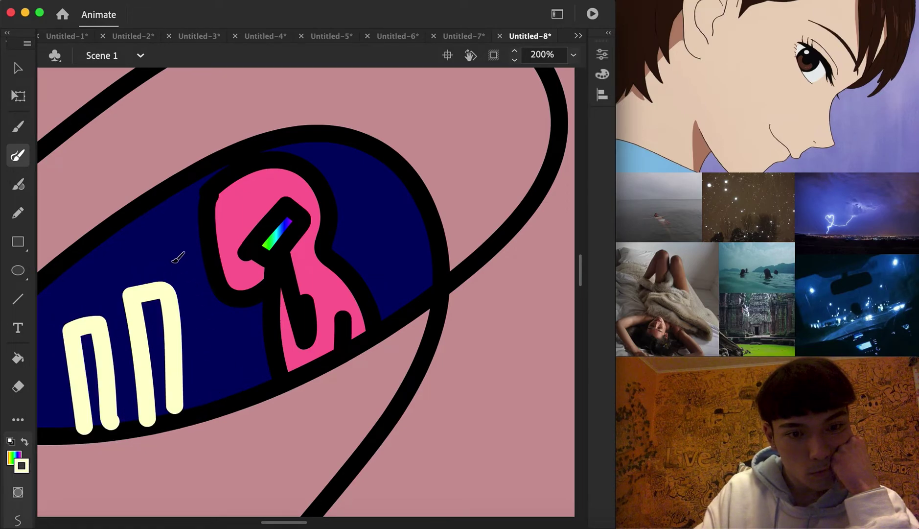
- Paint pale-yellow star blobs in the navy sky on both sides of the figure and a narrow building outline to its right
drag(153, 239, 153, 237)
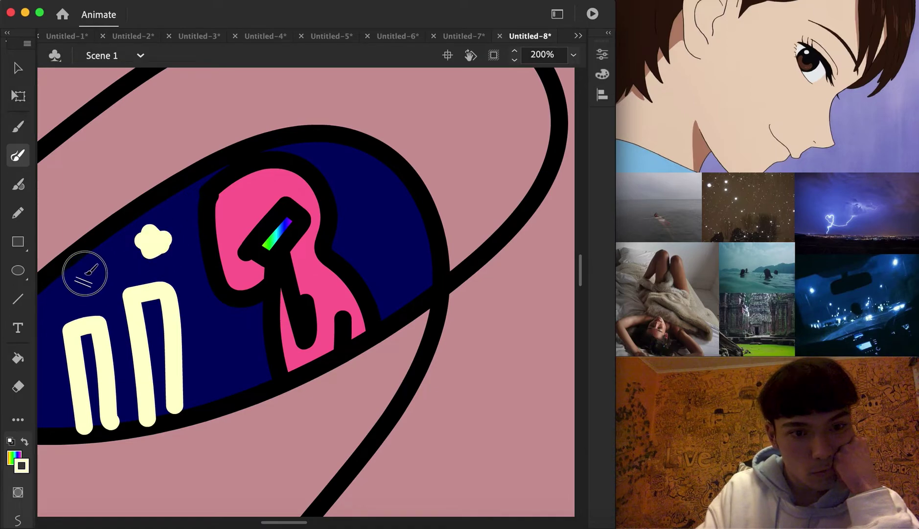
drag(82, 267, 86, 276)
mouse_move(353, 168)
mouse_down()
mouse_move(349, 174)
mouse_move(358, 171)
mouse_up()
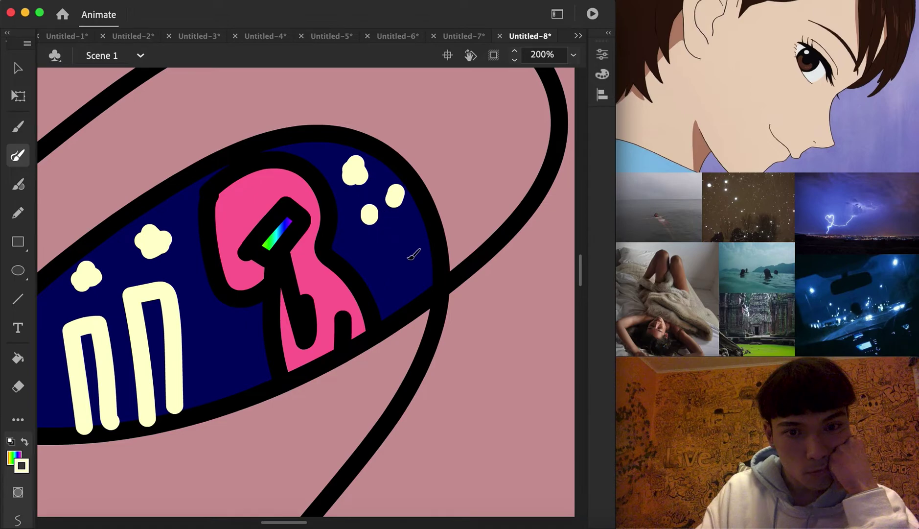
mouse_move(390, 320)
mouse_down()
mouse_move(389, 277)
mouse_move(409, 261)
mouse_move(418, 308)
mouse_up()
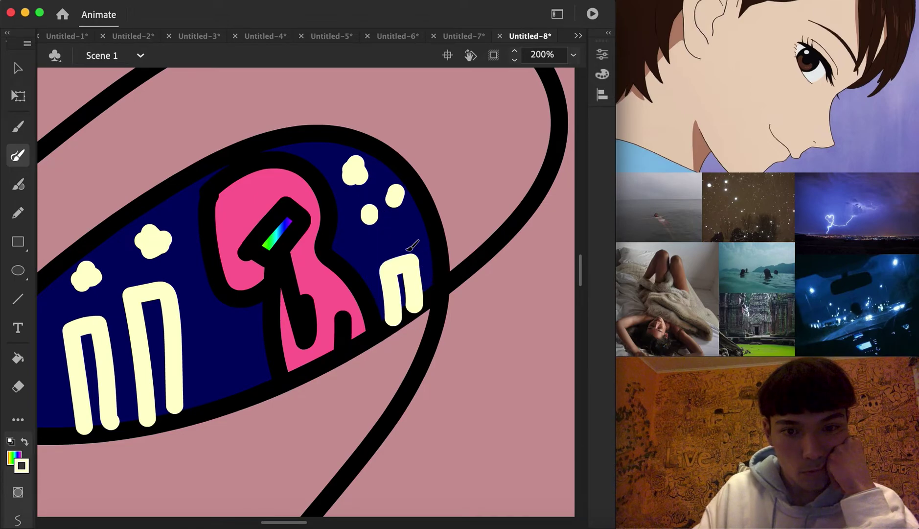
drag(392, 240, 405, 227)
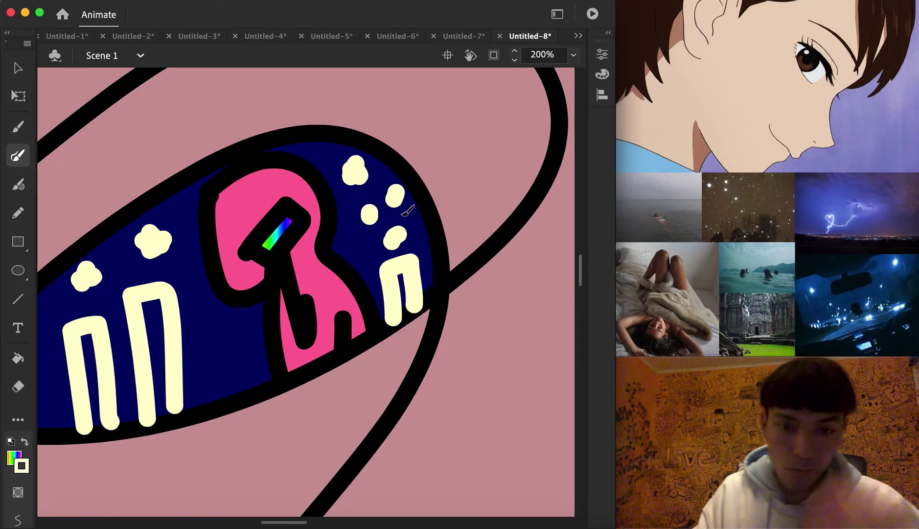
- Extend the skyline left of the figure with lower pale-yellow buildings, both beside the figure and toward the eye's outer corner
mouse_move(199, 407)
mouse_down()
mouse_move(208, 361)
mouse_move(245, 352)
mouse_move(250, 394)
mouse_up()
drag(211, 348, 184, 325)
scroll(242, 289, left, 10)
mouse_move(286, 367)
mouse_down()
mouse_move(224, 379)
mouse_move(231, 433)
mouse_up()
scroll(425, 297, right, 5)
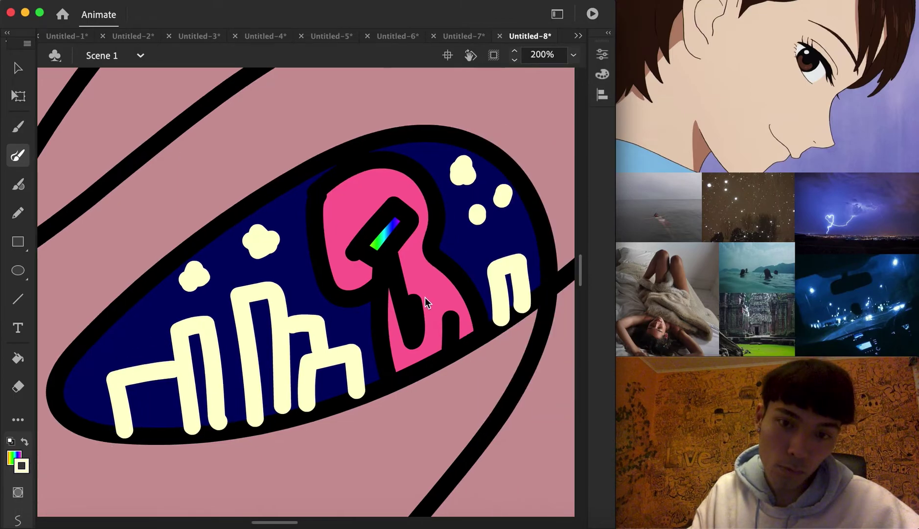
- Fill the white teardrop shape beside the jaw, under the dark brown area, with dark blue #000099
click(573, 55)
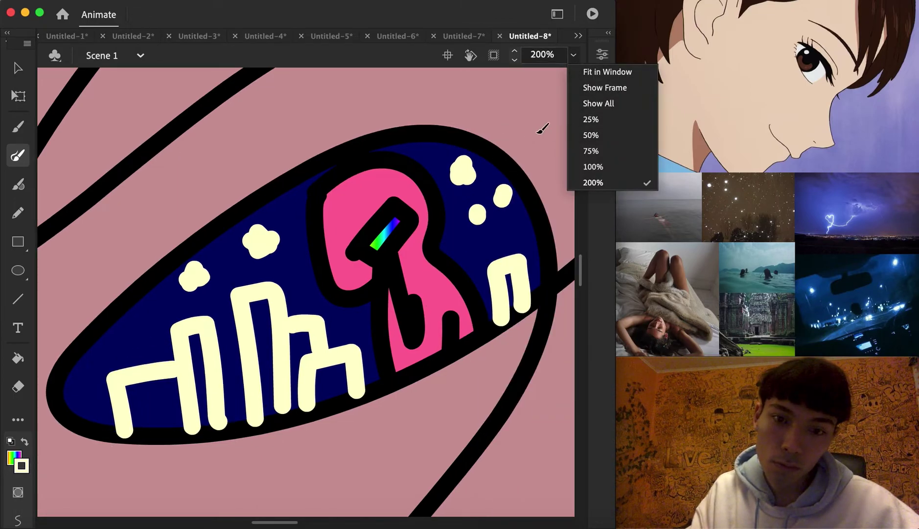
click(599, 72)
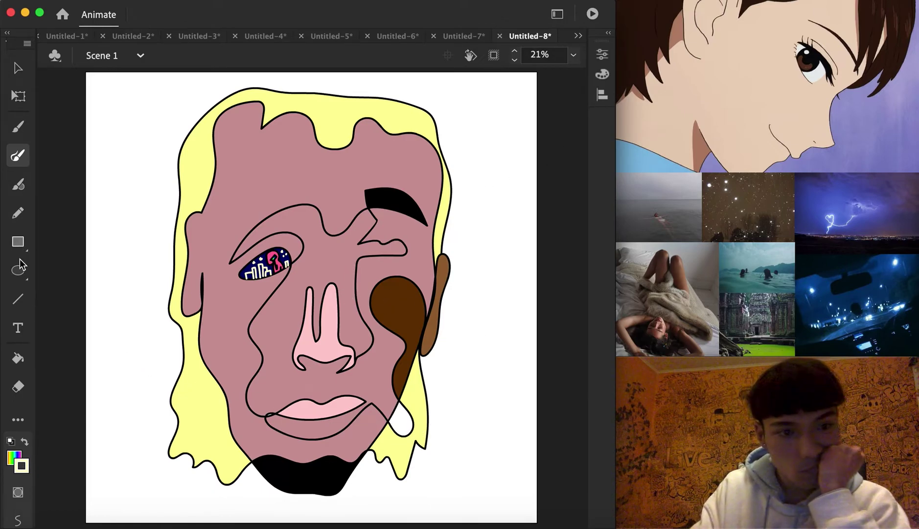
click(18, 359)
click(14, 461)
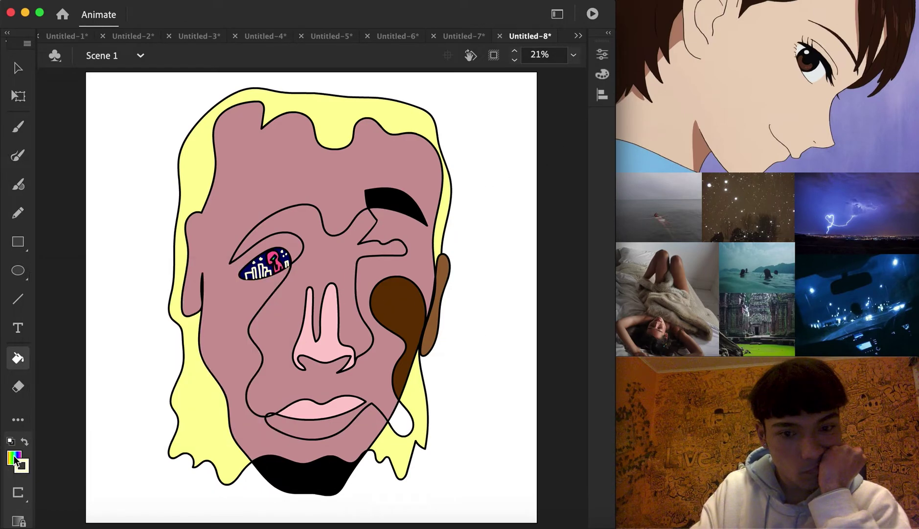
click(15, 460)
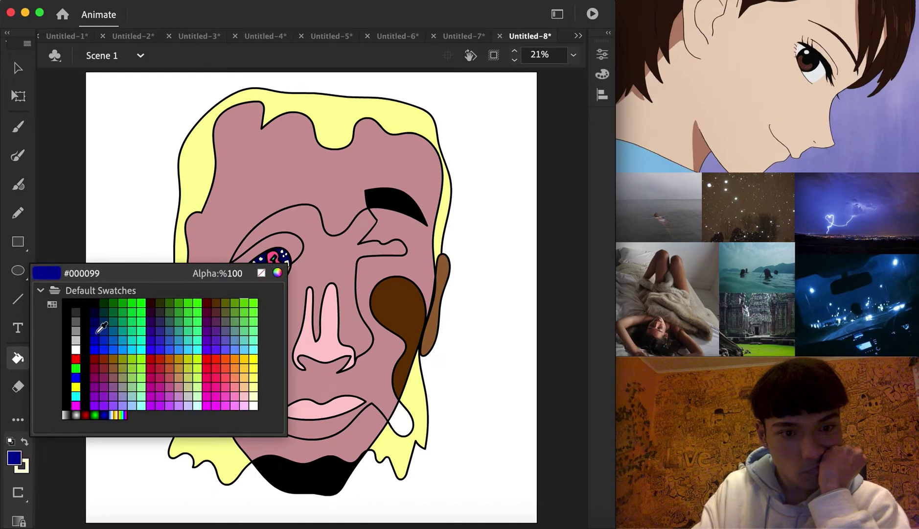
click(96, 323)
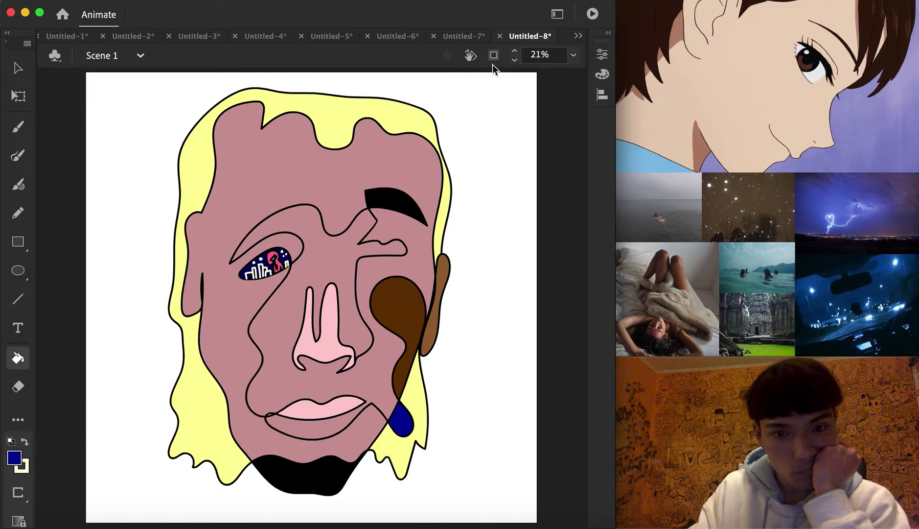
- Switch to the blank Untitled-9 document and set the brush's stroke colour to black
click(578, 36)
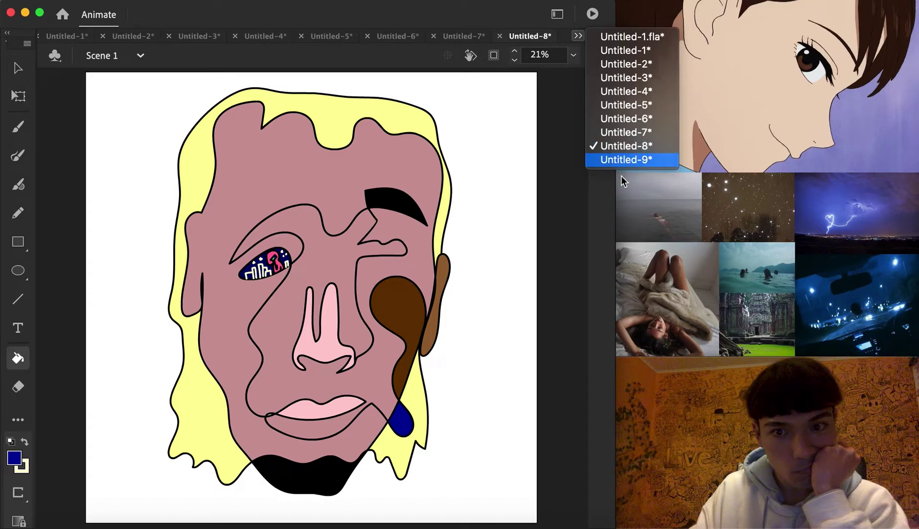
click(620, 103)
click(18, 155)
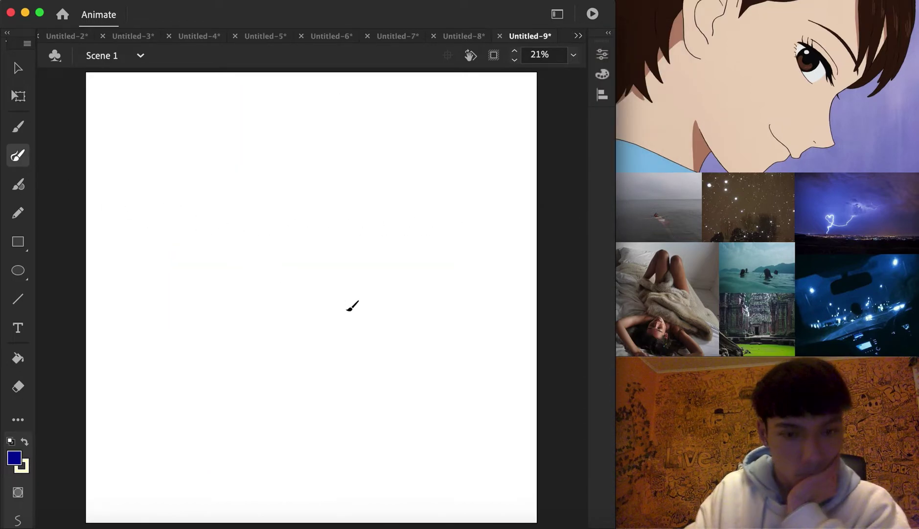
click(28, 468)
click(86, 301)
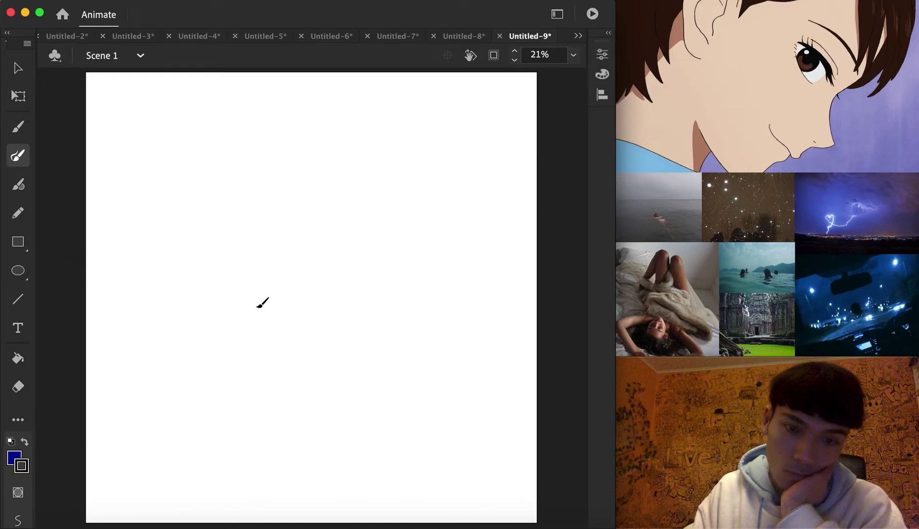
- Draw a line-art face with two eyes, long nose, full lips, one ear, a narrow chin and jagged swept hair
mouse_move(277, 301)
mouse_down()
mouse_move(292, 316)
mouse_move(287, 331)
mouse_move(336, 322)
mouse_move(335, 228)
mouse_move(323, 286)
mouse_move(306, 290)
mouse_move(307, 212)
mouse_move(292, 178)
mouse_move(265, 160)
mouse_move(215, 164)
mouse_move(261, 174)
mouse_move(280, 217)
mouse_move(261, 205)
mouse_move(206, 222)
mouse_move(262, 220)
mouse_move(219, 227)
mouse_move(263, 237)
mouse_move(279, 218)
mouse_move(259, 252)
mouse_move(234, 272)
mouse_move(227, 364)
mouse_move(270, 351)
mouse_move(321, 378)
mouse_move(236, 361)
mouse_move(251, 394)
mouse_move(281, 405)
mouse_move(304, 396)
mouse_move(346, 338)
mouse_move(361, 221)
mouse_move(380, 192)
mouse_move(426, 188)
mouse_move(437, 217)
mouse_move(396, 204)
mouse_move(380, 222)
mouse_move(407, 225)
mouse_move(421, 249)
mouse_move(387, 236)
mouse_move(418, 255)
mouse_move(404, 263)
mouse_move(385, 258)
mouse_move(380, 223)
mouse_move(352, 285)
mouse_move(374, 324)
mouse_move(300, 439)
mouse_move(245, 434)
mouse_move(173, 319)
mouse_move(171, 273)
mouse_move(150, 243)
mouse_move(160, 190)
mouse_move(177, 207)
mouse_move(191, 156)
mouse_move(228, 108)
mouse_move(205, 156)
mouse_move(261, 115)
mouse_move(289, 107)
mouse_move(285, 145)
mouse_move(347, 115)
mouse_move(375, 170)
mouse_move(391, 130)
mouse_move(437, 191)
mouse_move(433, 215)
mouse_up()
mouse_move(417, 264)
mouse_down()
mouse_move(374, 307)
mouse_move(414, 293)
mouse_move(420, 304)
mouse_move(446, 281)
mouse_move(461, 268)
mouse_up()
mouse_move(469, 232)
mouse_down()
mouse_move(459, 173)
mouse_move(385, 123)
mouse_move(444, 153)
mouse_move(461, 154)
mouse_move(454, 144)
mouse_move(480, 155)
mouse_move(491, 202)
mouse_move(500, 147)
mouse_move(476, 113)
mouse_move(422, 84)
mouse_move(310, 98)
mouse_up()
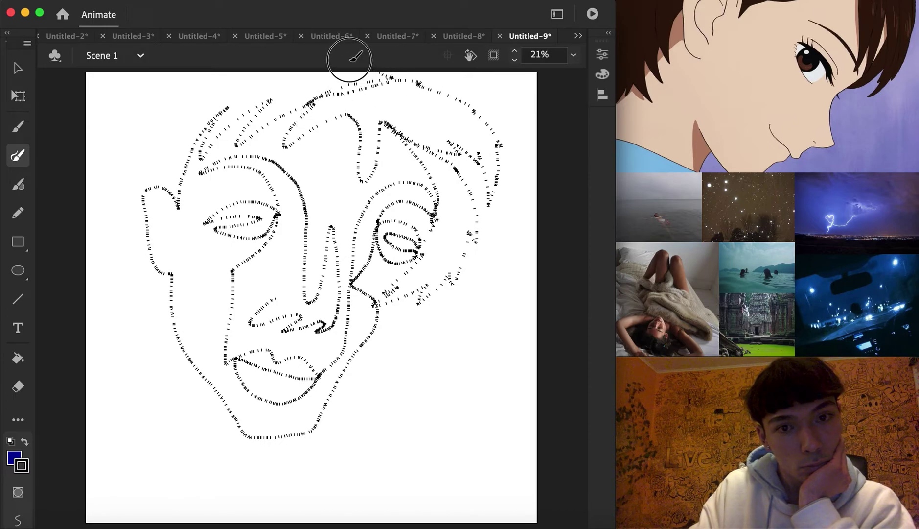
drag(167, 76, 132, 138)
drag(136, 238, 138, 294)
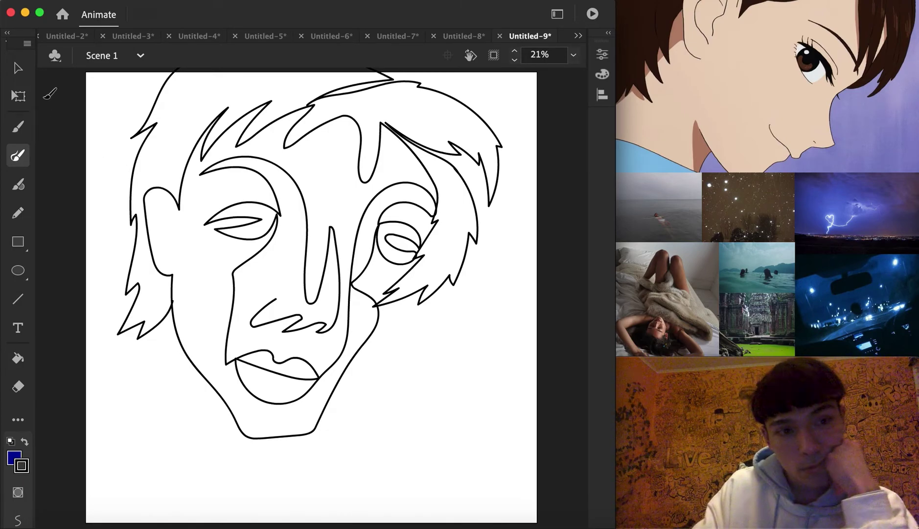
- Select the whole face drawing, move it down inside the canvas, scale it down slightly, and deselect it
key(v)
mouse_move(107, 473)
mouse_down()
mouse_move(117, 322)
mouse_move(363, 69)
mouse_move(520, 69)
mouse_up()
drag(485, 124, 482, 180)
right_click(482, 179)
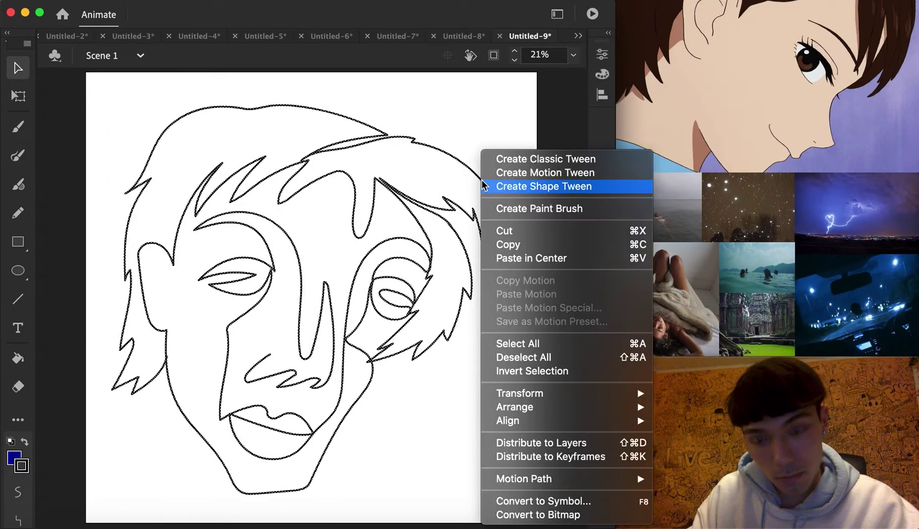
click(534, 217)
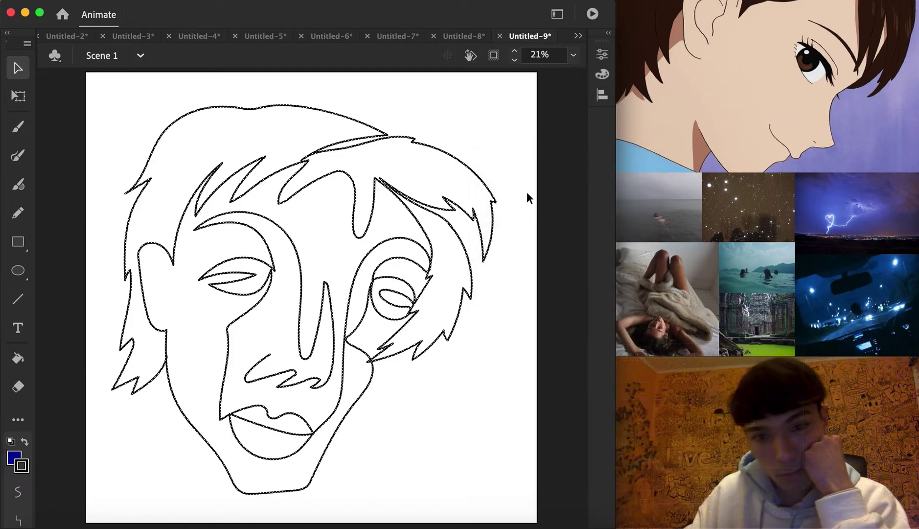
drag(496, 102, 482, 120)
drag(349, 167, 368, 160)
click(91, 208)
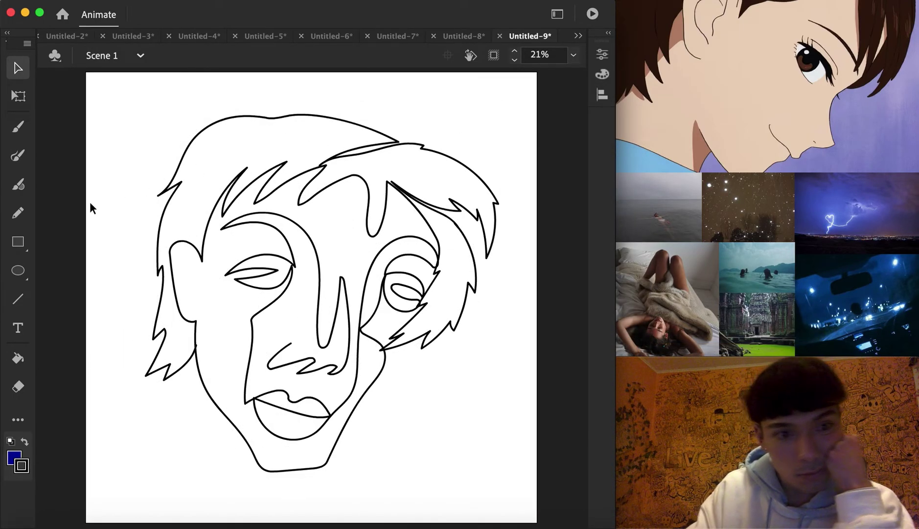
- Draw two long strand lines following the swept fringe, one through the upper lock and one through the lower lock
click(18, 156)
mouse_move(326, 165)
mouse_down()
mouse_move(459, 186)
mouse_move(487, 218)
mouse_move(489, 257)
mouse_up()
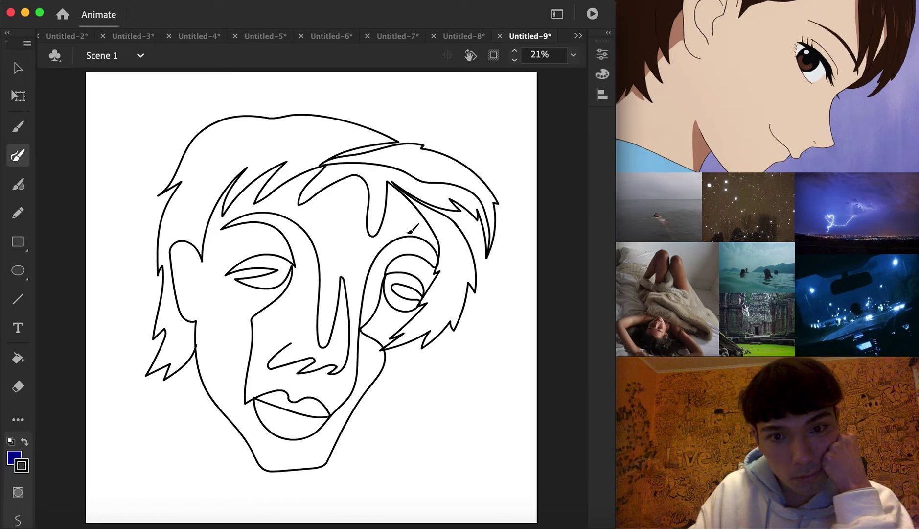
mouse_move(392, 183)
mouse_down()
mouse_move(461, 250)
mouse_move(454, 288)
mouse_move(430, 325)
mouse_up()
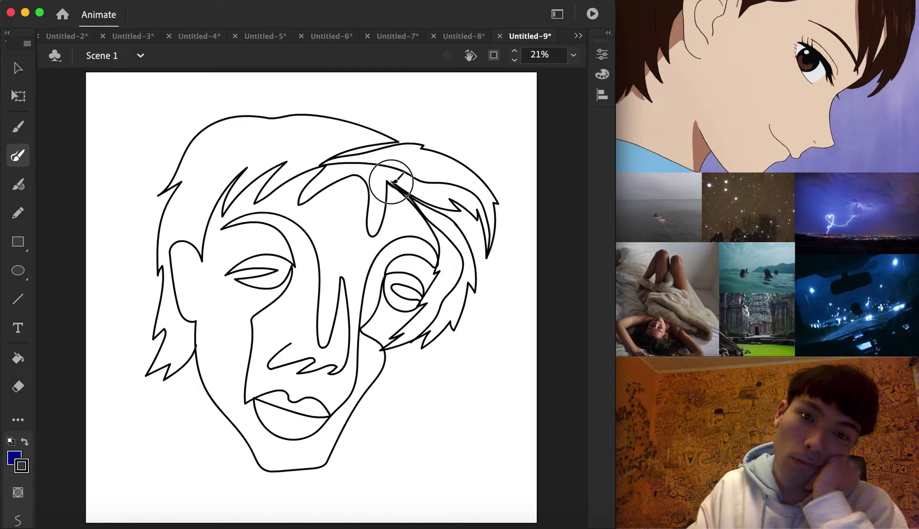
- Extend the lower strand's line from the fringe corner to the hair parting and bend it into a wavy curve
click(18, 68)
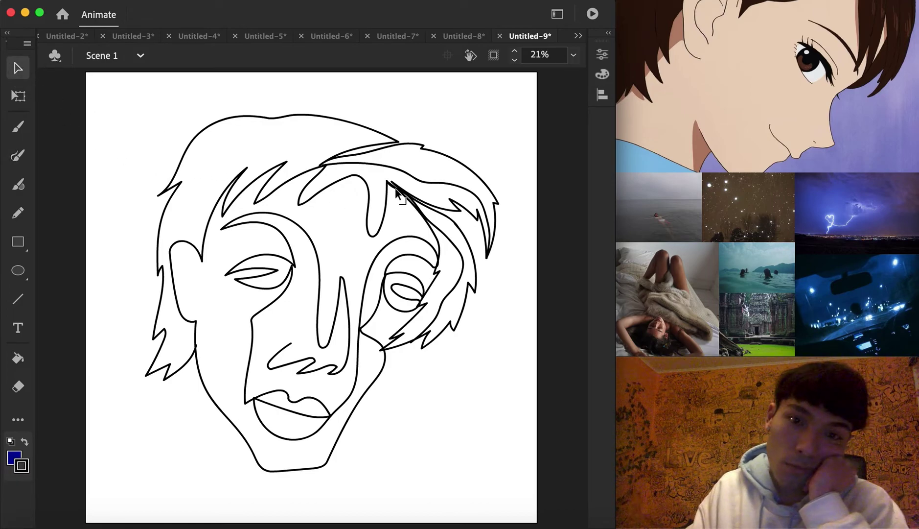
drag(386, 182, 327, 167)
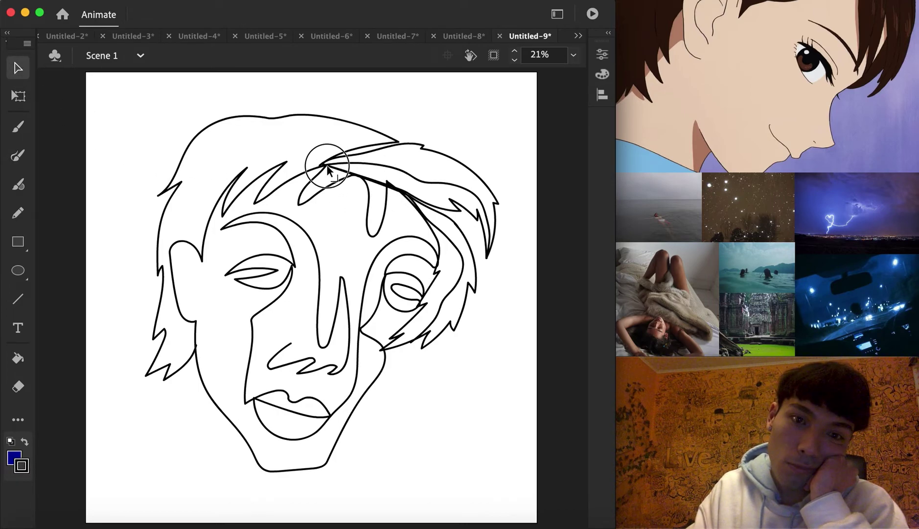
mouse_move(352, 179)
mouse_down()
mouse_move(363, 174)
mouse_move(378, 197)
mouse_up()
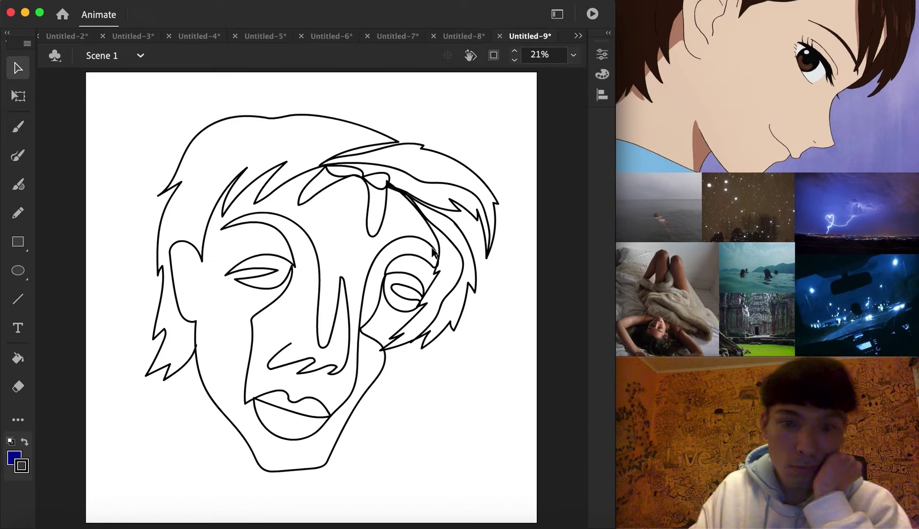
- Fill the left-hand section of hair and the upper lip with dark blue
click(23, 360)
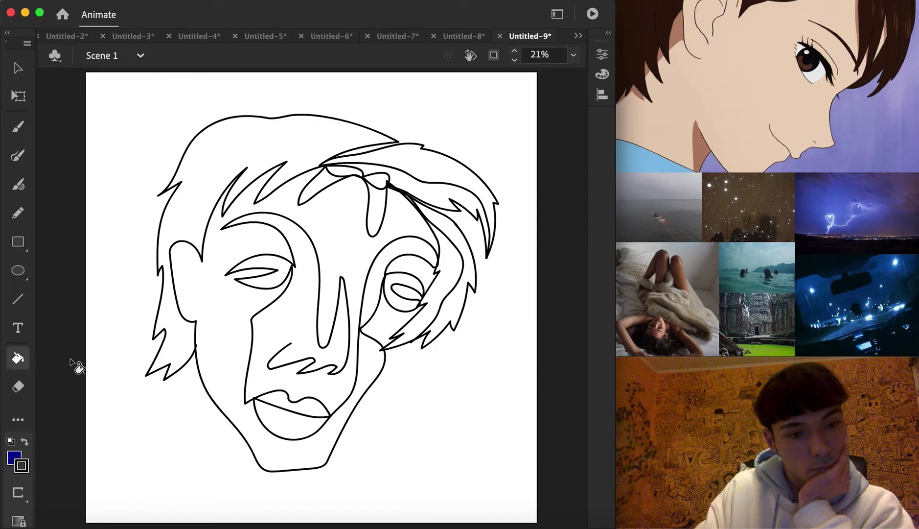
click(270, 151)
click(282, 416)
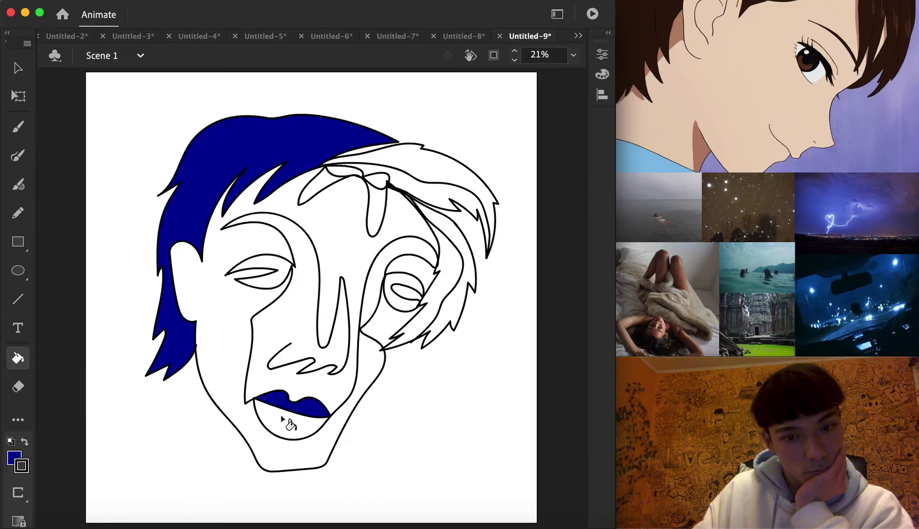
- Try filling the face and ear skin with orange
click(15, 460)
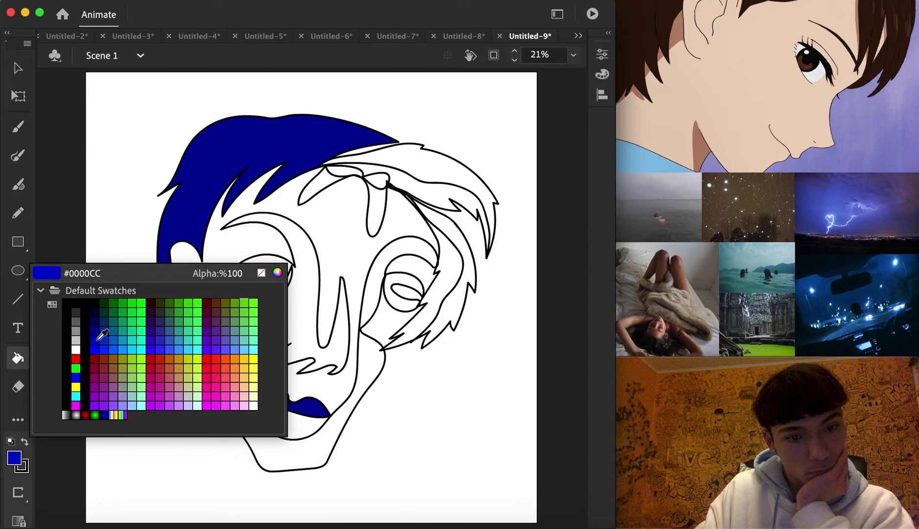
click(99, 338)
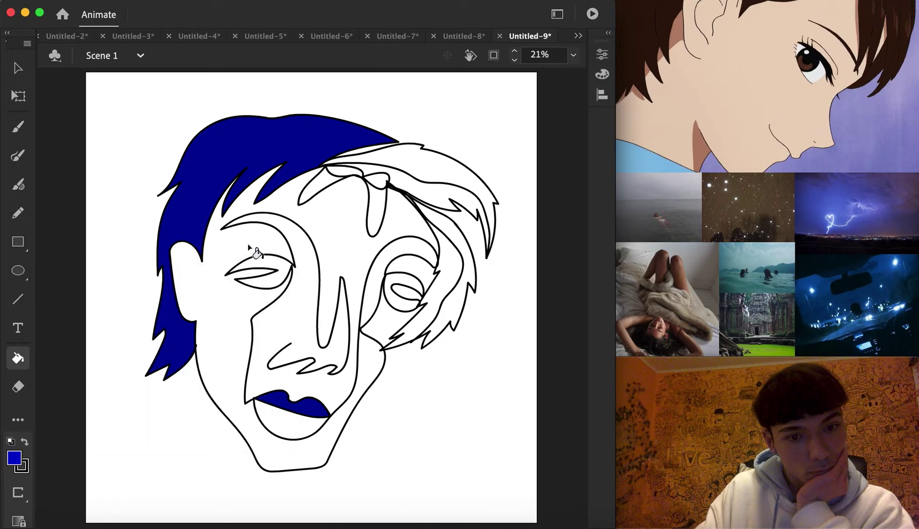
click(14, 461)
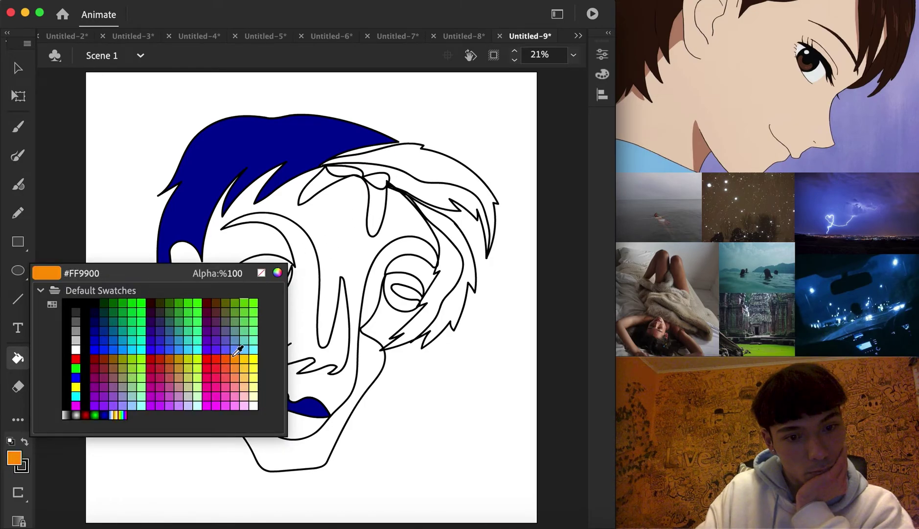
click(225, 360)
click(335, 233)
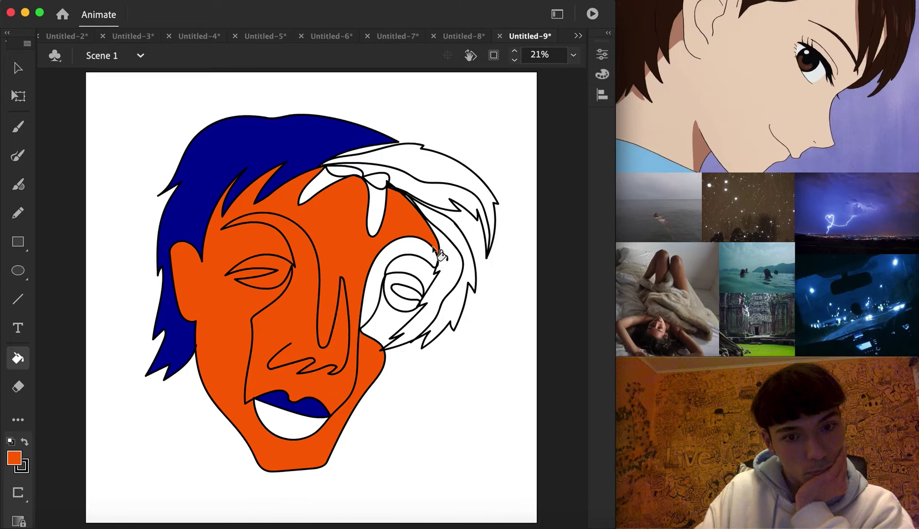
- Try yellow and medium blue as fills for the face and ear skin
click(19, 457)
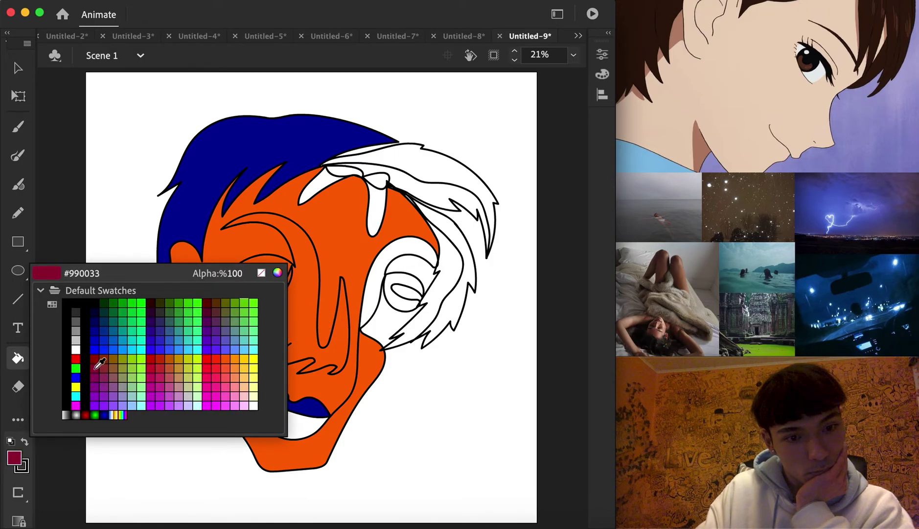
click(253, 358)
click(386, 236)
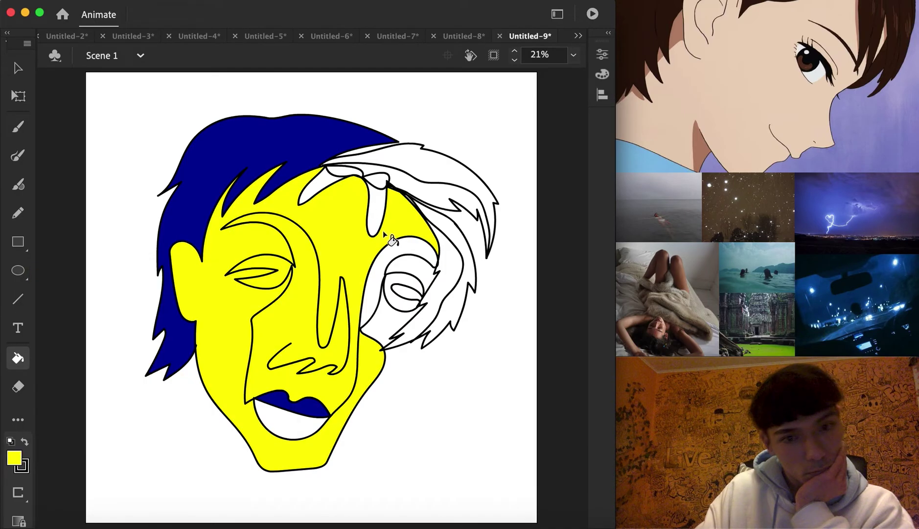
click(15, 457)
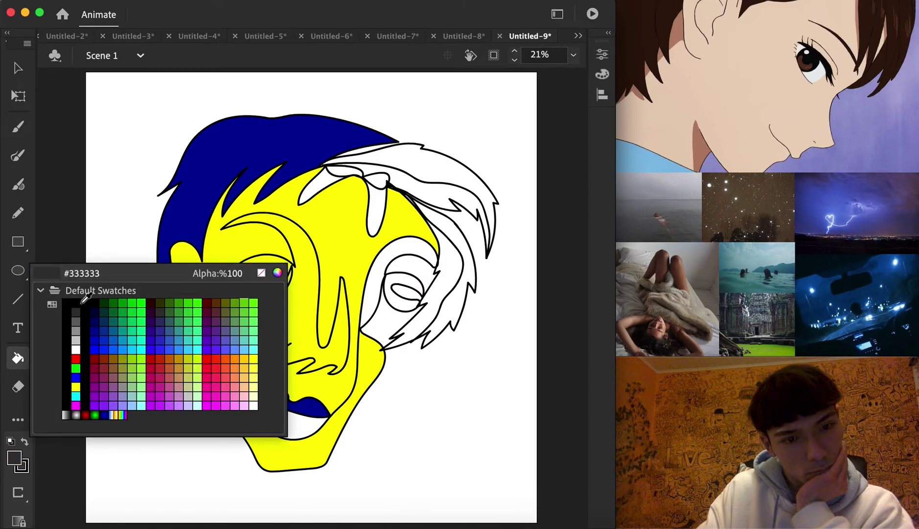
click(84, 303)
click(17, 458)
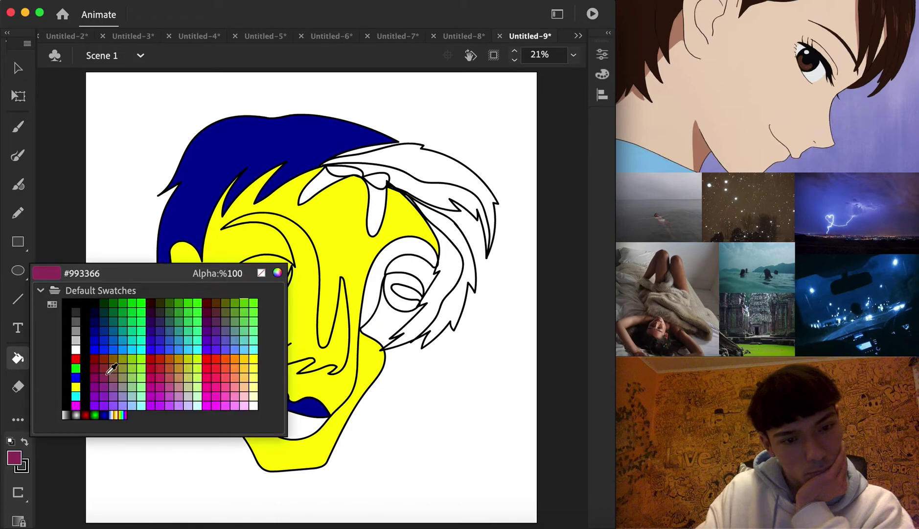
click(100, 338)
click(336, 230)
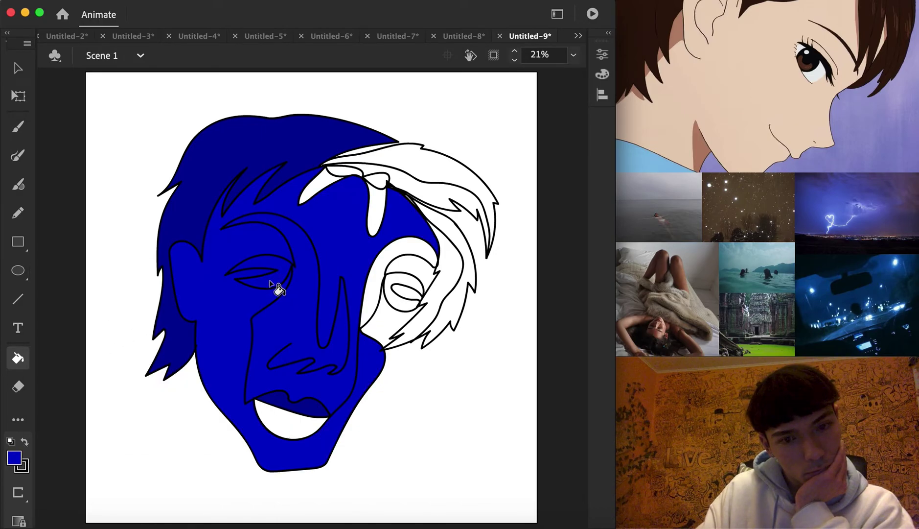
- Fill the face and ear skin with dark red
click(14, 458)
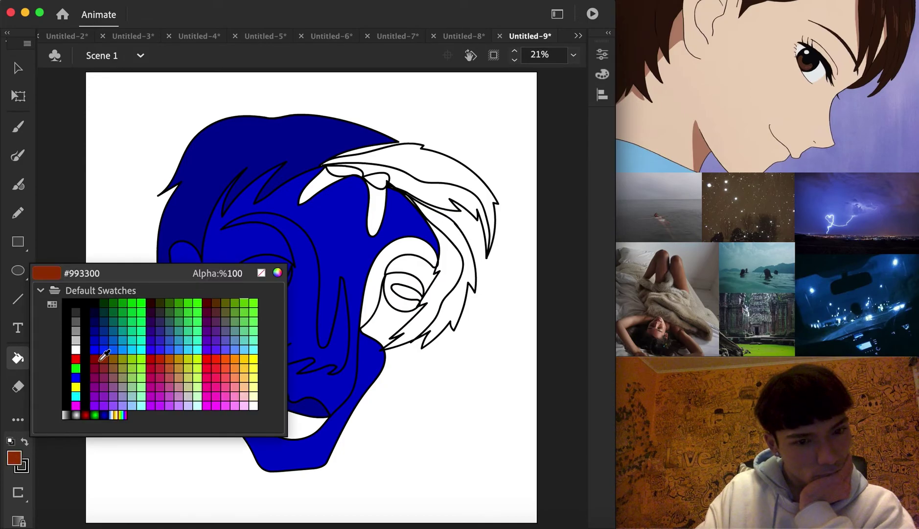
click(97, 359)
click(225, 284)
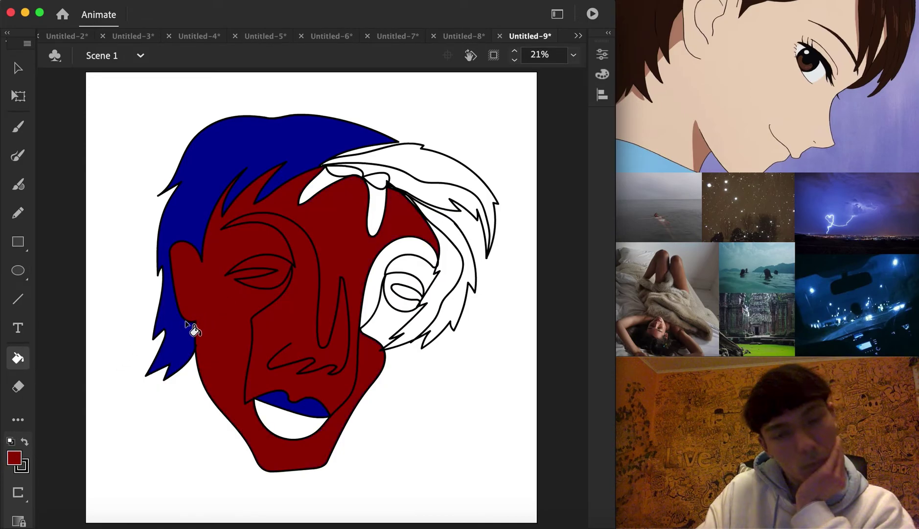
- Reshape the right-hand eye socket's outline beside the nose, shifting its lower corner towards the nose and bending its upper curve down around the forehead drop
key(v)
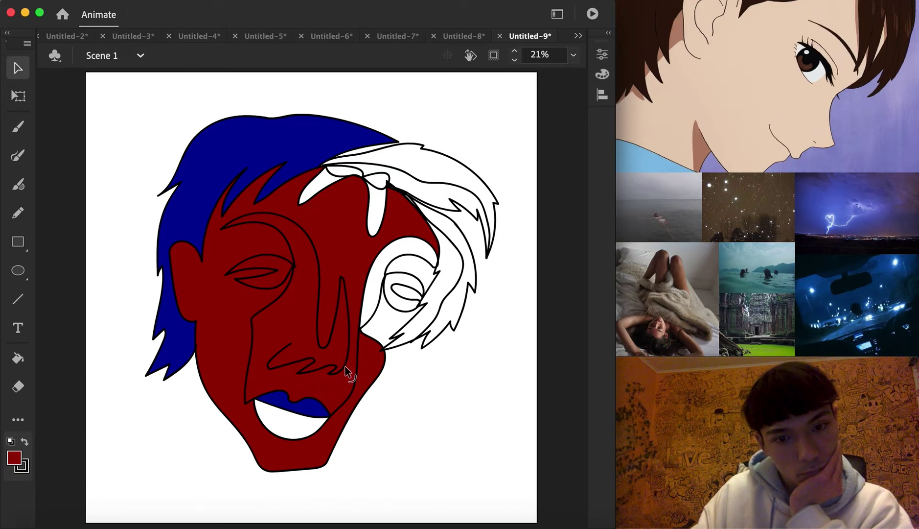
drag(360, 335, 355, 334)
mouse_move(370, 252)
mouse_down()
mouse_move(312, 243)
mouse_move(346, 234)
mouse_move(372, 263)
mouse_up()
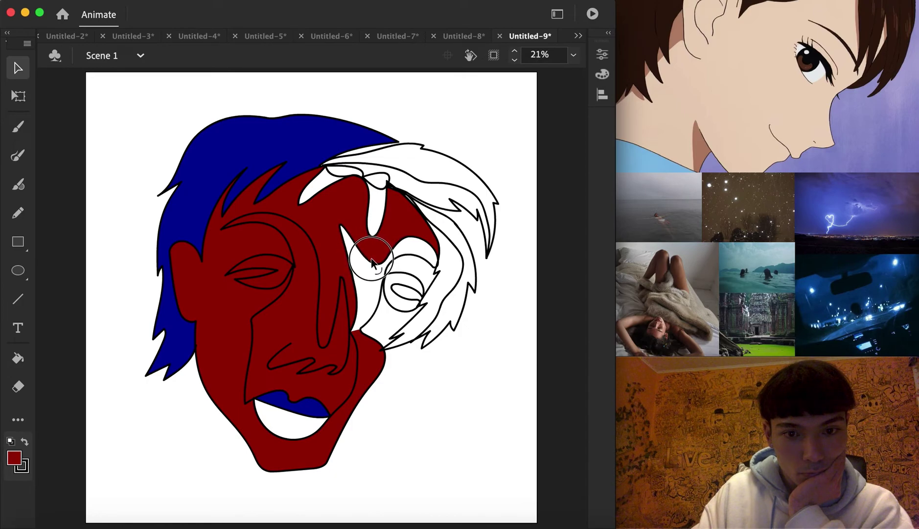
- Fill the eyelids of the left-hand eye with lime #CCFF00
click(18, 358)
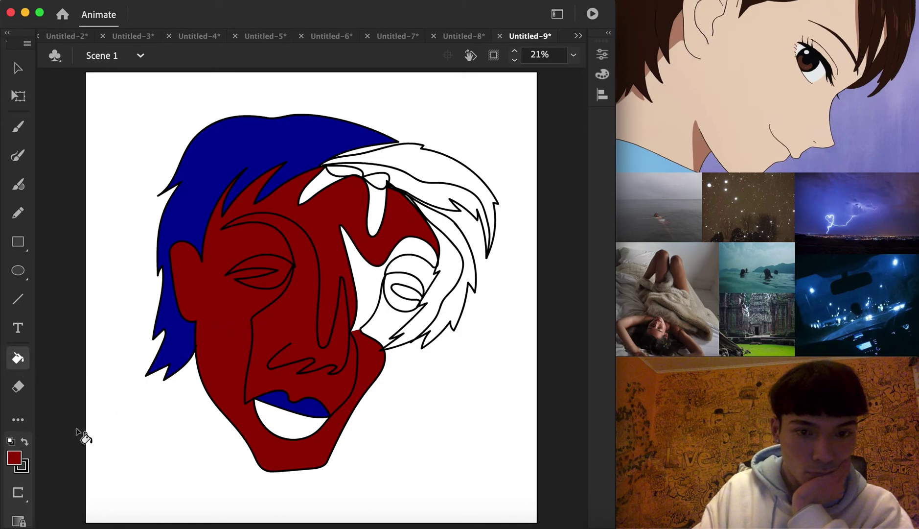
click(15, 462)
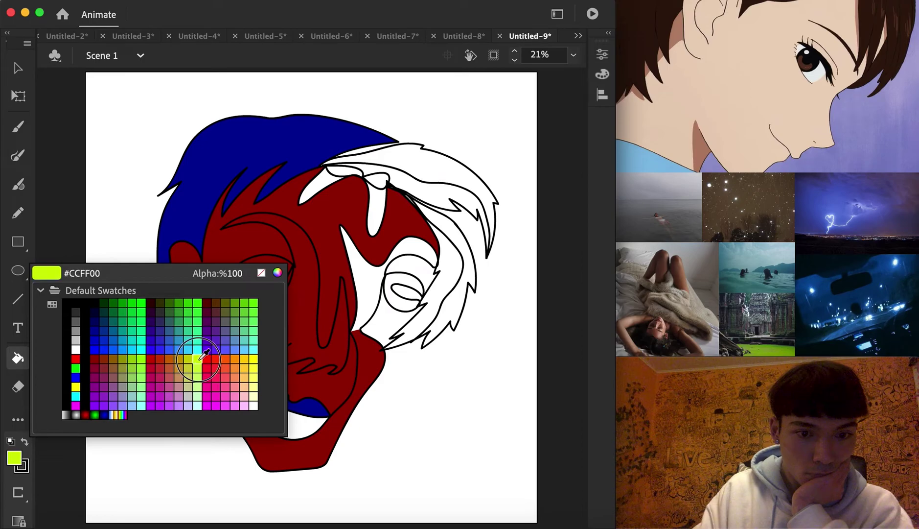
click(202, 356)
click(267, 277)
- Fill the left-hand brow, nose and upper mouth area with blue #3366FF
click(14, 459)
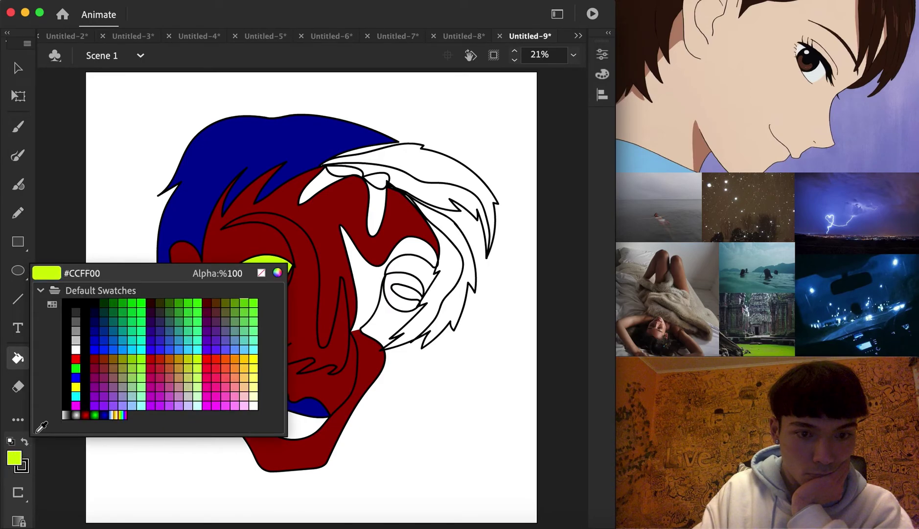
click(176, 341)
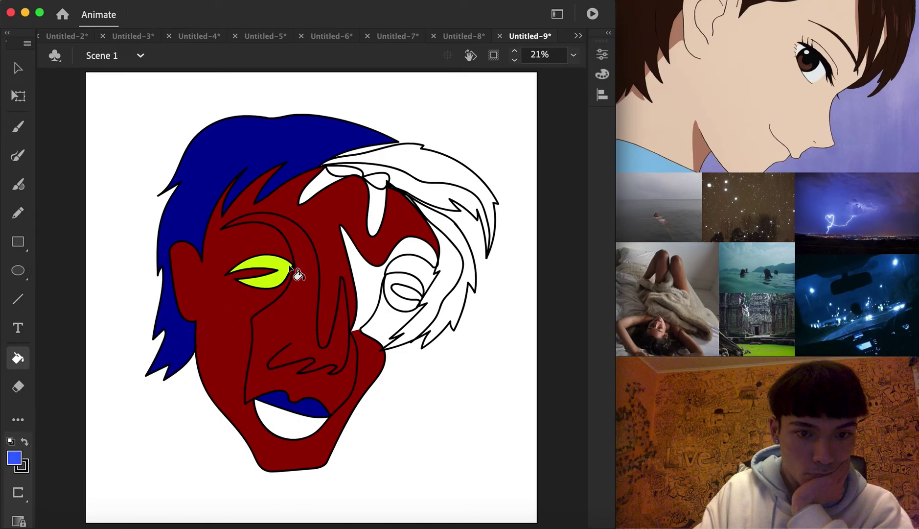
click(298, 302)
- Sample the lime from the left-hand eye and fill the ring of the right-hand eye with it
click(14, 458)
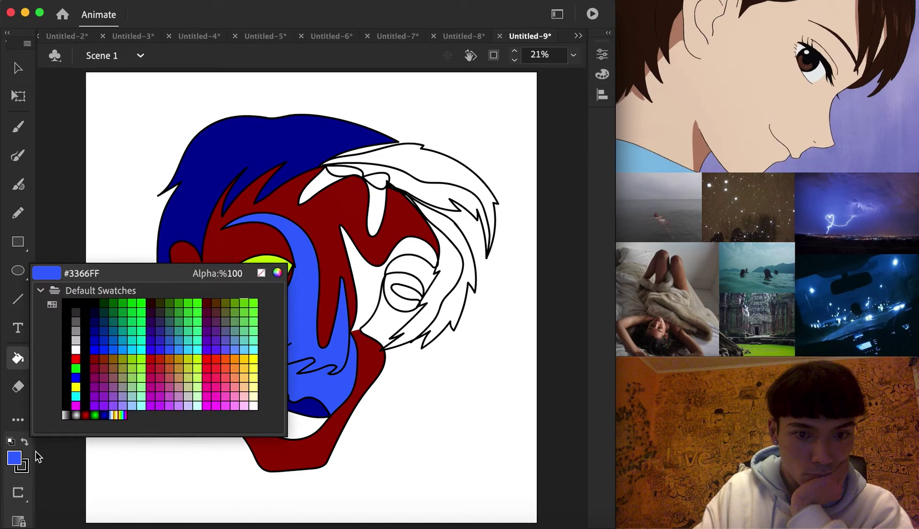
click(286, 269)
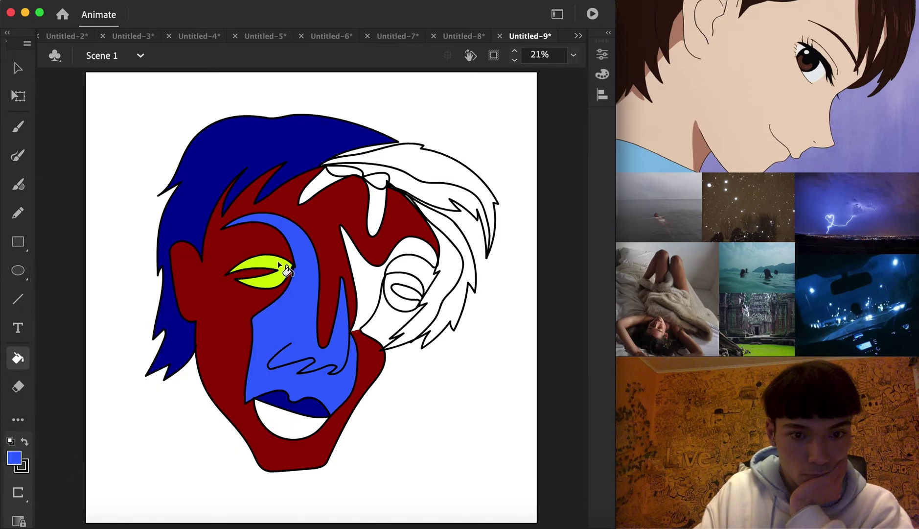
click(15, 459)
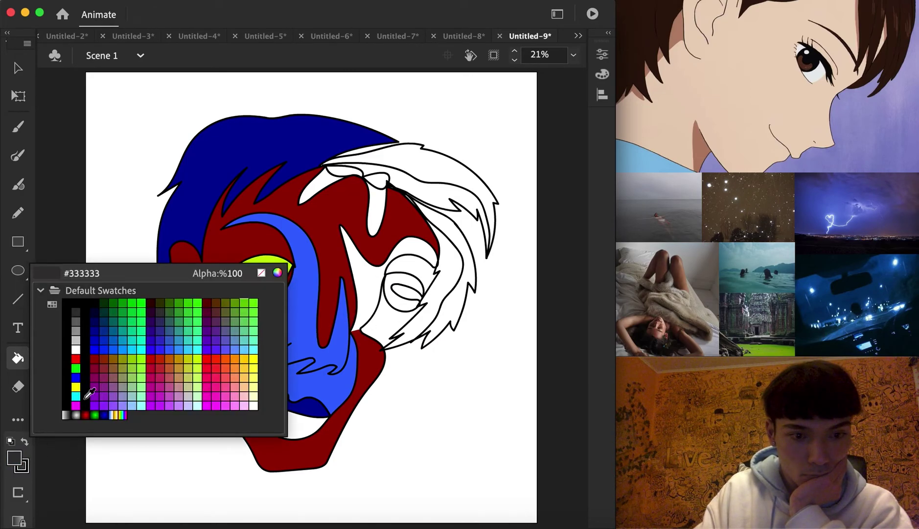
click(272, 252)
click(396, 301)
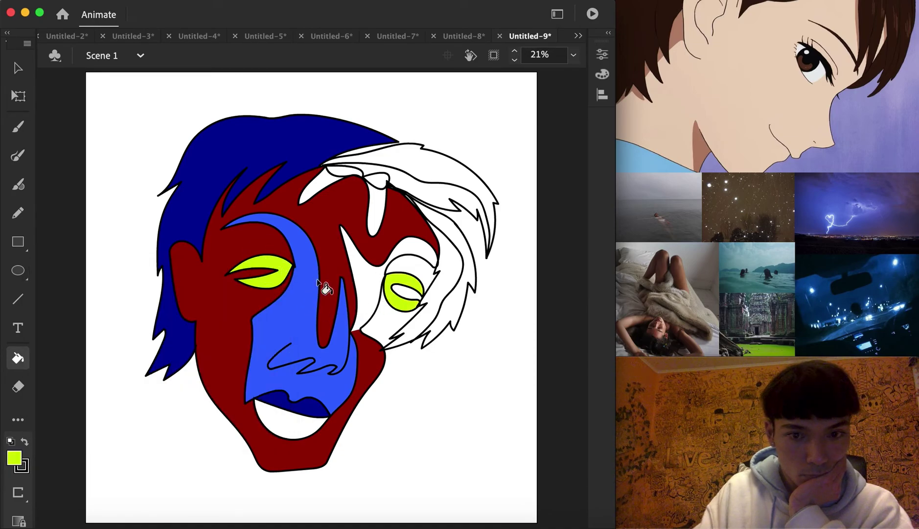
- Sample the blue from the nose area and fill the right-hand brow and socket and the lower lip with it
click(14, 458)
click(308, 260)
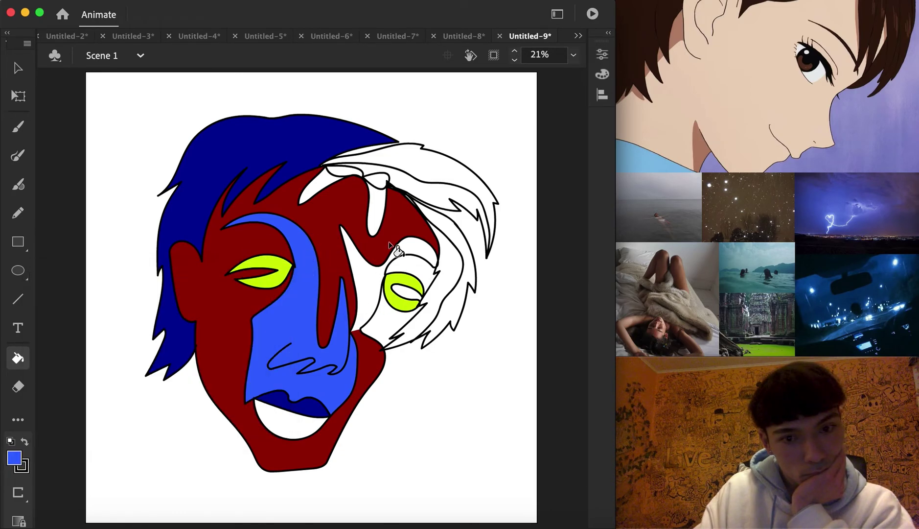
click(381, 244)
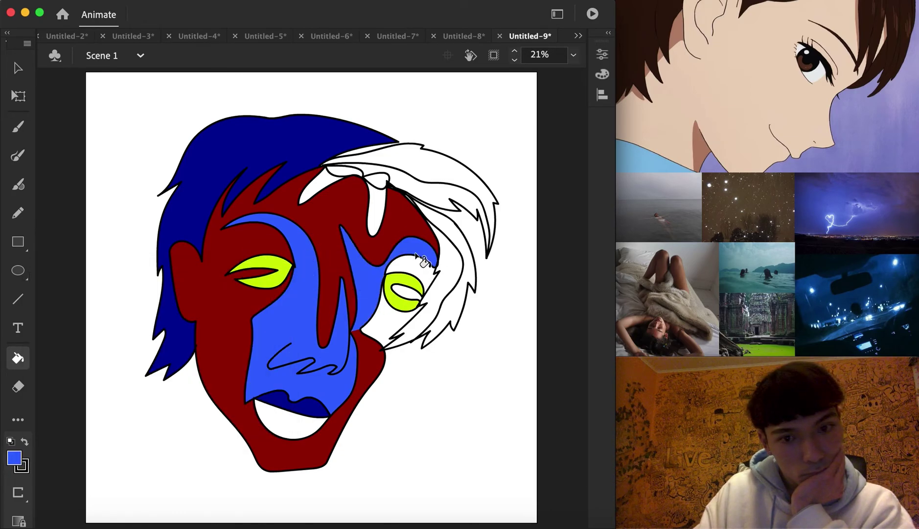
click(283, 424)
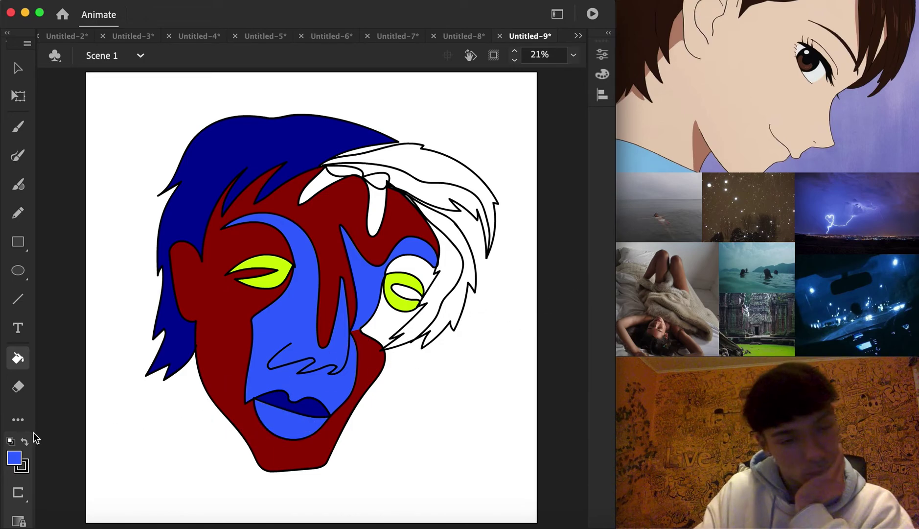
- Fill the lower strands of the two right-hand hair locks with pale teal
click(15, 457)
click(138, 392)
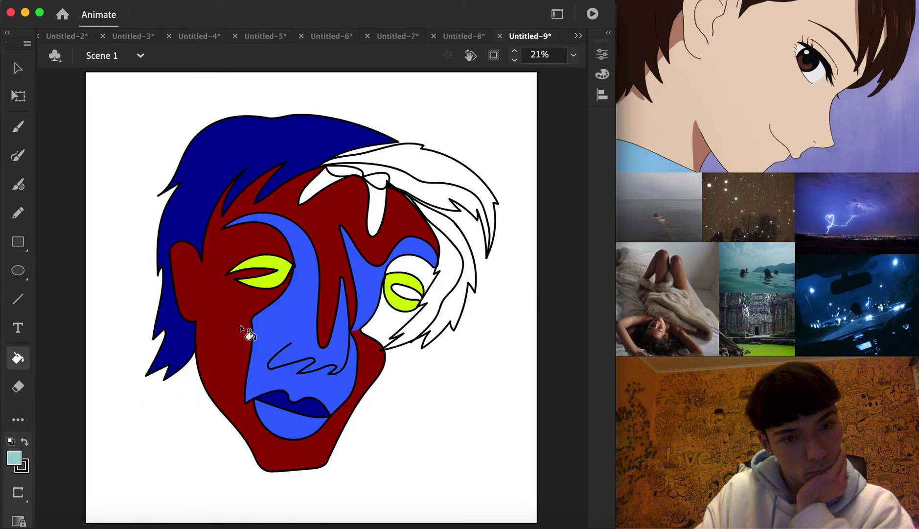
click(447, 199)
click(458, 242)
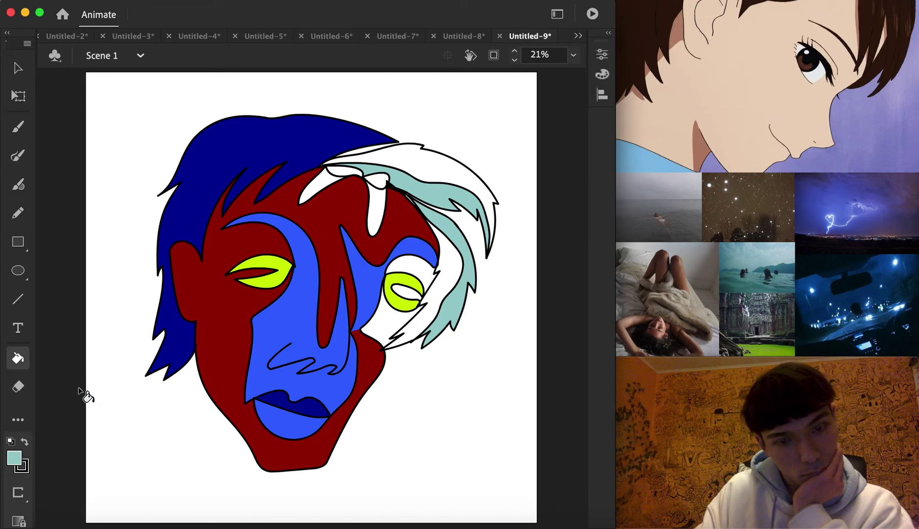
- Fill the two hanging drops on the forehead with cyan #00CCFF and the two small shapes above them with golden yellow
click(13, 459)
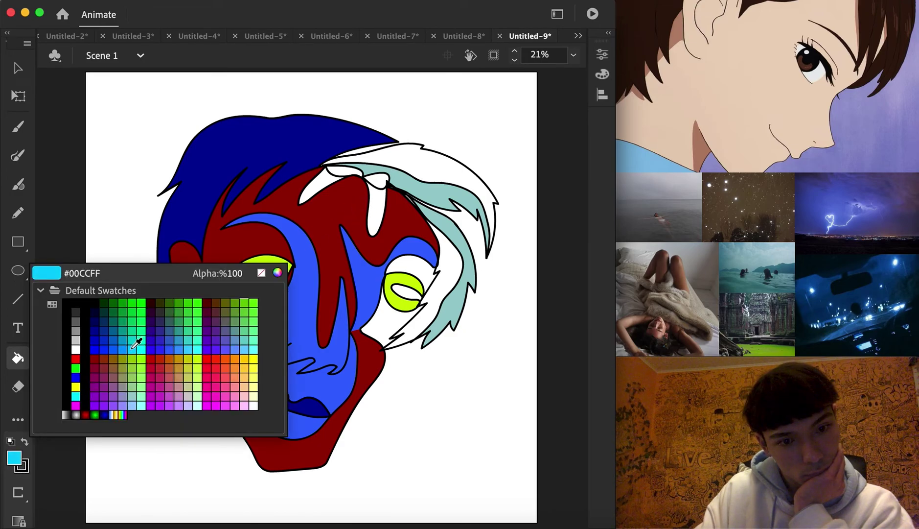
click(136, 342)
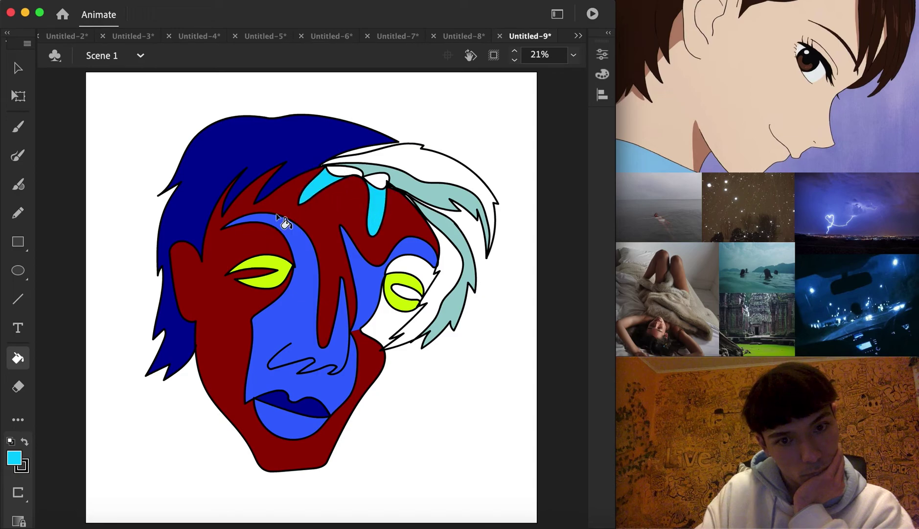
click(15, 458)
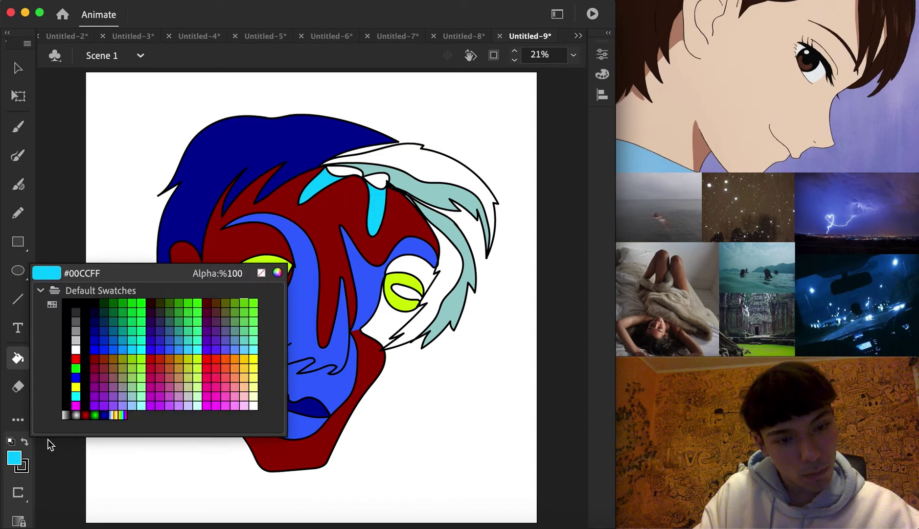
click(250, 362)
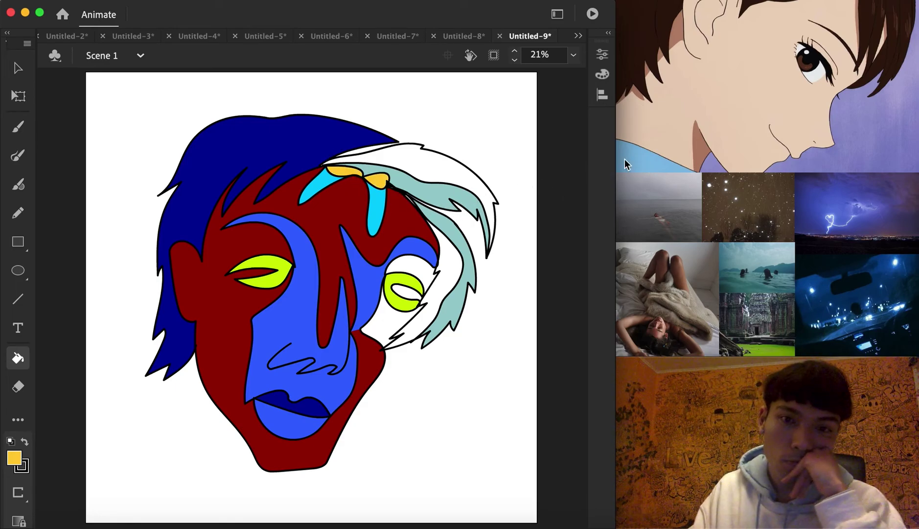
- Draw long wavy strands and a small heart shape with an inner curl in black across the upper white hair lock
click(574, 56)
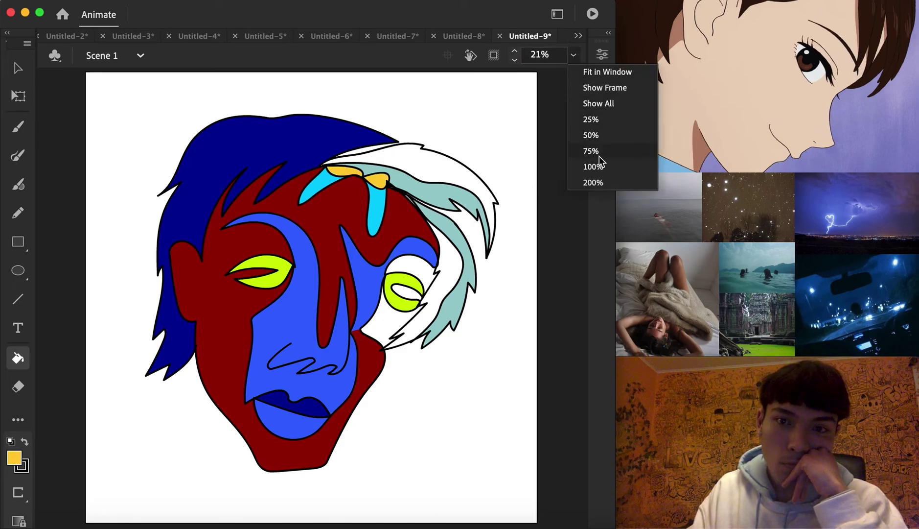
click(569, 167)
key(b)
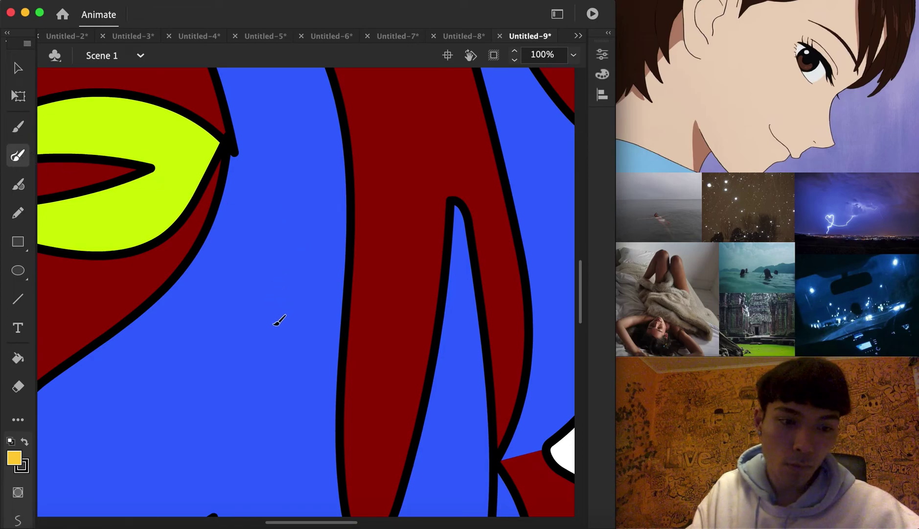
scroll(279, 321, up, 10)
scroll(279, 321, right, 10)
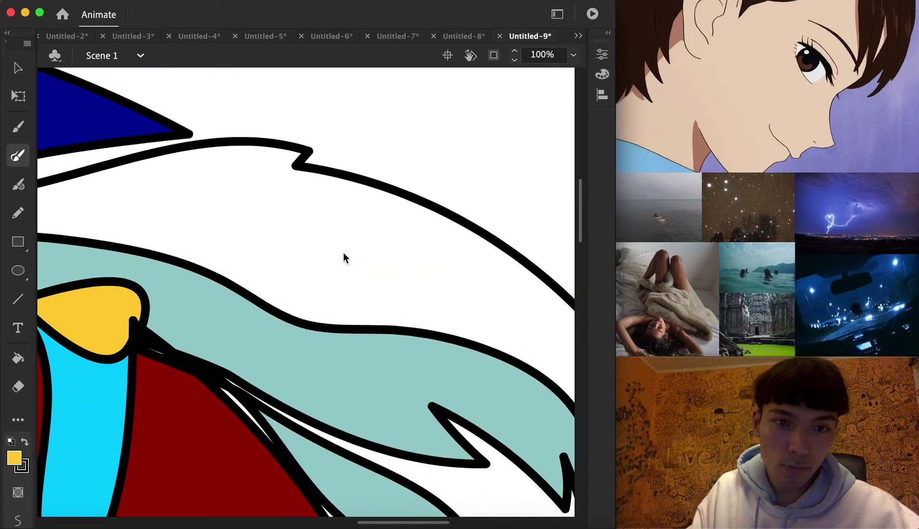
scroll(343, 252, left, 5)
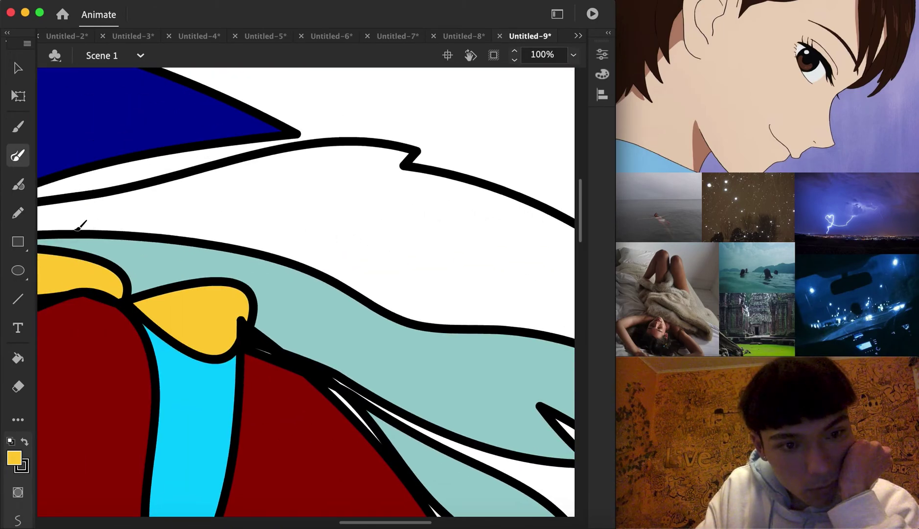
mouse_move(73, 231)
mouse_down()
mouse_move(254, 178)
mouse_move(252, 186)
mouse_move(272, 186)
mouse_move(344, 170)
mouse_move(467, 212)
mouse_move(510, 247)
mouse_move(383, 204)
mouse_move(338, 204)
mouse_move(342, 217)
mouse_move(203, 215)
mouse_move(230, 247)
mouse_move(282, 237)
mouse_move(333, 247)
mouse_move(383, 234)
mouse_move(413, 254)
mouse_move(394, 262)
mouse_move(399, 285)
mouse_move(437, 324)
mouse_move(465, 310)
mouse_move(486, 276)
mouse_move(455, 265)
mouse_move(438, 281)
mouse_move(417, 255)
mouse_move(434, 254)
mouse_up()
scroll(456, 271, right, 6)
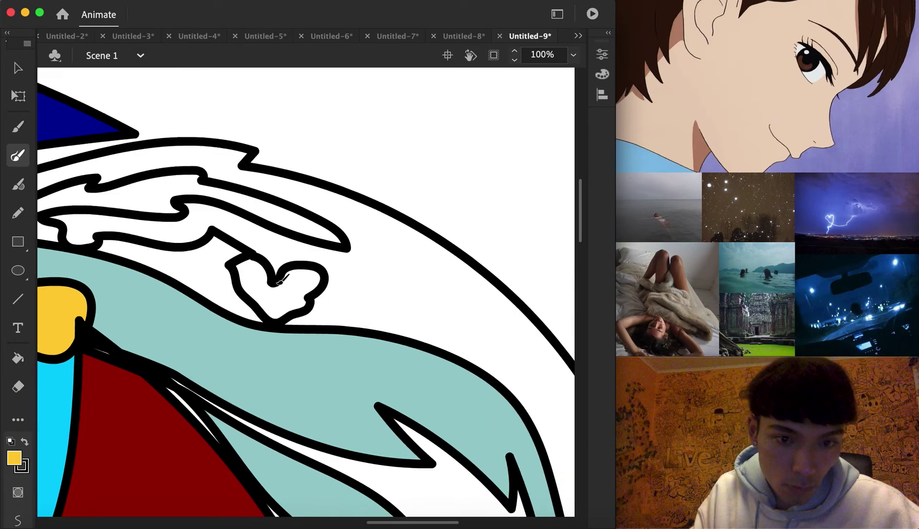
drag(309, 268, 298, 276)
- Draw a small block with a slanted cap on the upper edge of the pale teal strand, beyond the heart
scroll(357, 304, right, 4)
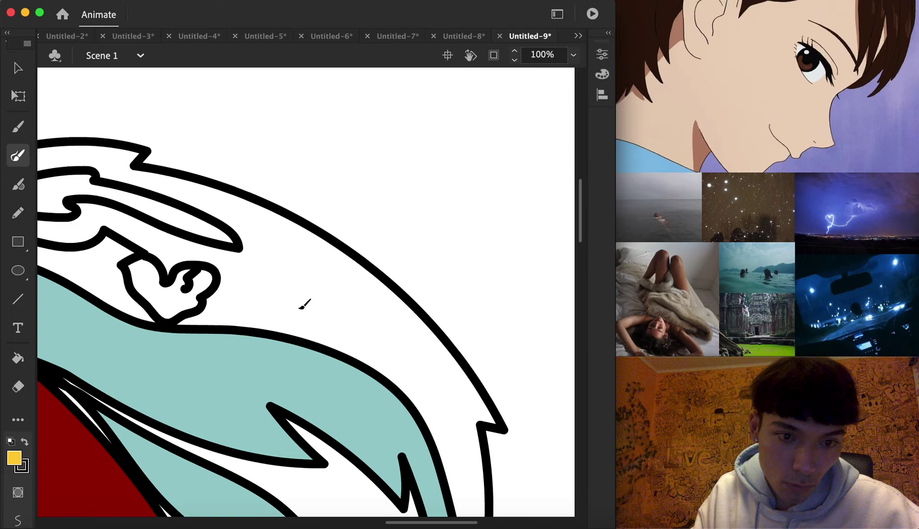
mouse_move(247, 325)
mouse_down()
mouse_move(271, 290)
mouse_move(362, 333)
mouse_move(353, 362)
mouse_up()
mouse_move(265, 285)
mouse_down()
mouse_move(281, 278)
mouse_move(331, 293)
mouse_move(377, 319)
mouse_move(378, 338)
mouse_move(368, 332)
mouse_up()
- Draw wavy lines from the block's cap to the notch and along the lock's tip, and join the upper strands to the outline
scroll(250, 308, down, 5)
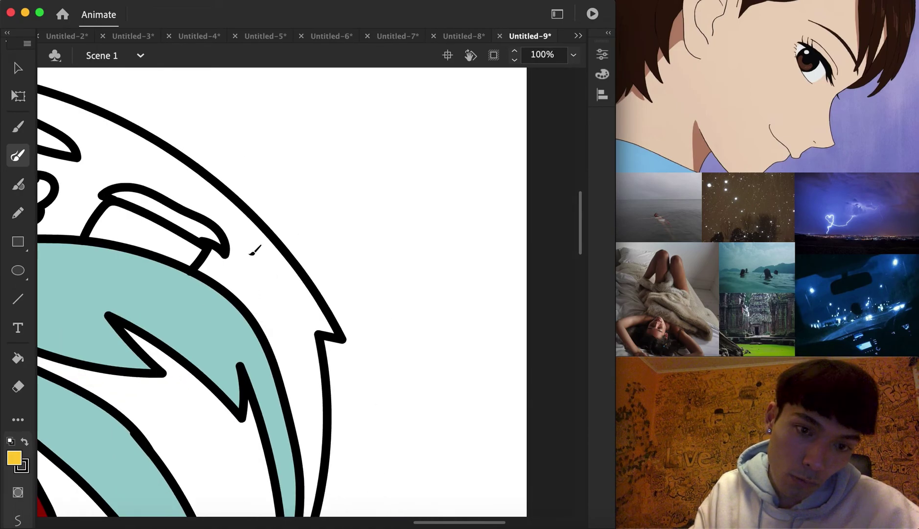
scroll(251, 259, down, 5)
scroll(250, 245, up, 3)
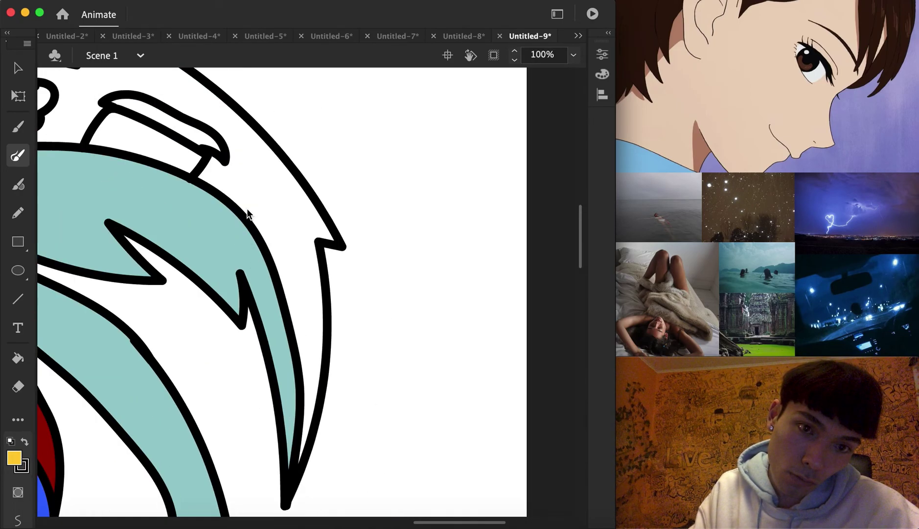
mouse_move(226, 159)
mouse_down()
mouse_move(304, 221)
mouse_move(310, 246)
mouse_up()
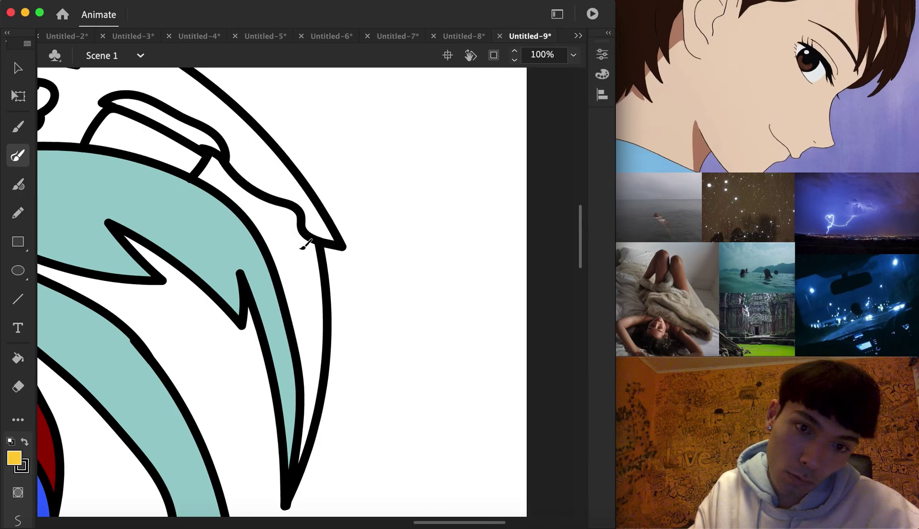
mouse_move(260, 226)
mouse_down()
mouse_move(297, 271)
mouse_move(318, 328)
mouse_move(343, 357)
mouse_move(400, 318)
mouse_move(440, 314)
mouse_up()
scroll(331, 293, up, 4)
scroll(328, 289, up, 5)
scroll(328, 290, left, 5)
drag(244, 254, 211, 265)
- Draw curved and hooked strands inside the lower white hair lock, above and beside the right-hand eye
scroll(365, 377, down, 10)
scroll(365, 377, left, 5)
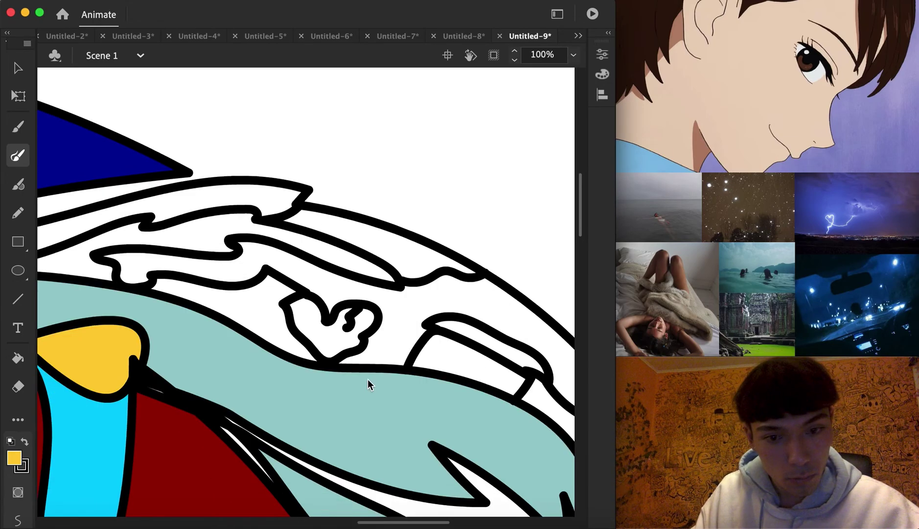
scroll(354, 368, down, 8)
scroll(354, 369, right, 4)
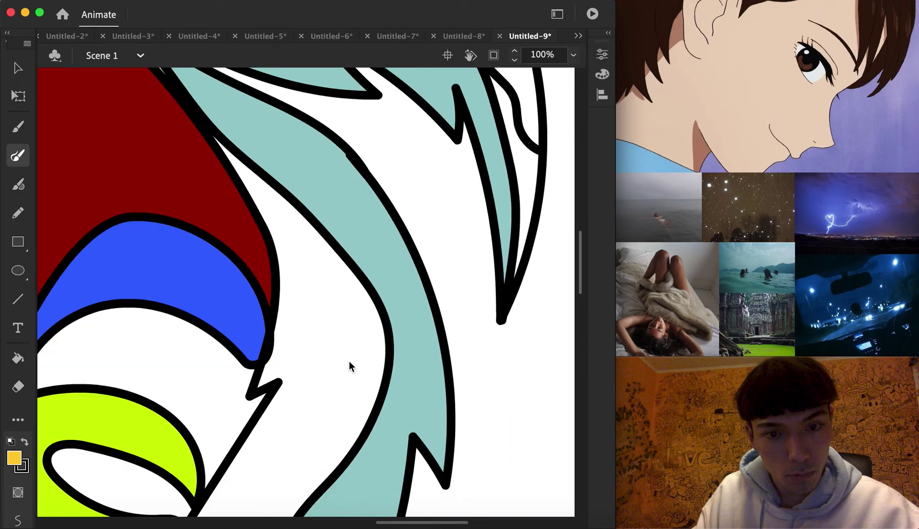
scroll(315, 98, up, 3)
mouse_move(287, 104)
mouse_down()
mouse_move(311, 196)
mouse_move(289, 278)
mouse_move(301, 276)
mouse_move(298, 294)
mouse_move(269, 333)
mouse_move(291, 331)
mouse_move(329, 279)
mouse_move(326, 249)
mouse_move(350, 234)
mouse_move(352, 294)
mouse_move(317, 345)
mouse_move(243, 375)
mouse_move(341, 351)
mouse_move(287, 396)
mouse_move(336, 389)
mouse_up()
- Draw a dividing line across the lower hair lock below the hooked strands and a jagged flame shape in the section beneath it
scroll(339, 329, down, 5)
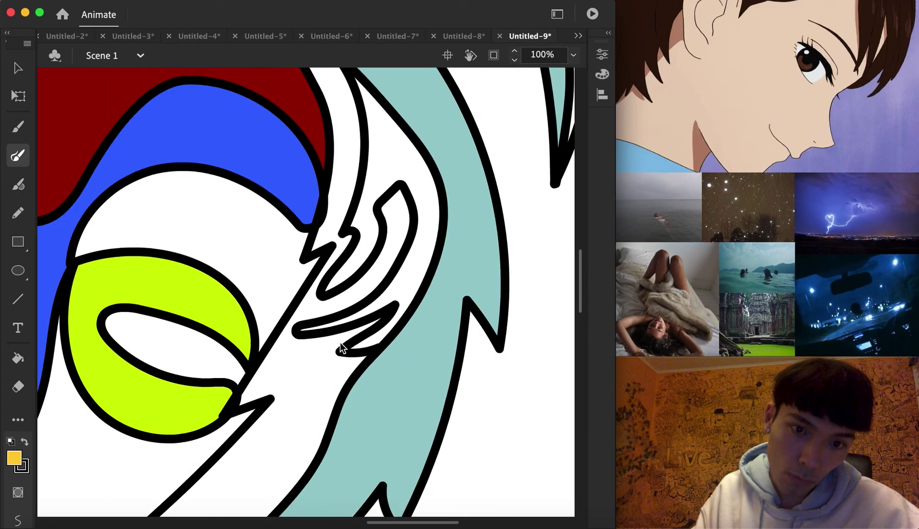
drag(342, 283, 275, 307)
scroll(290, 301, down, 5)
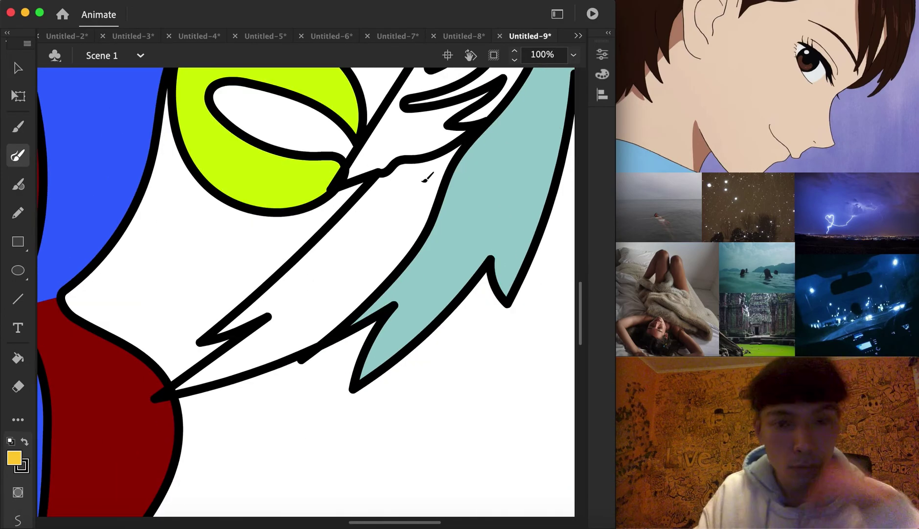
mouse_move(406, 183)
mouse_down()
mouse_move(251, 353)
mouse_move(296, 331)
mouse_move(341, 289)
mouse_move(291, 356)
mouse_move(310, 343)
mouse_move(395, 246)
mouse_move(367, 294)
mouse_move(383, 286)
mouse_move(417, 240)
mouse_move(409, 190)
mouse_up()
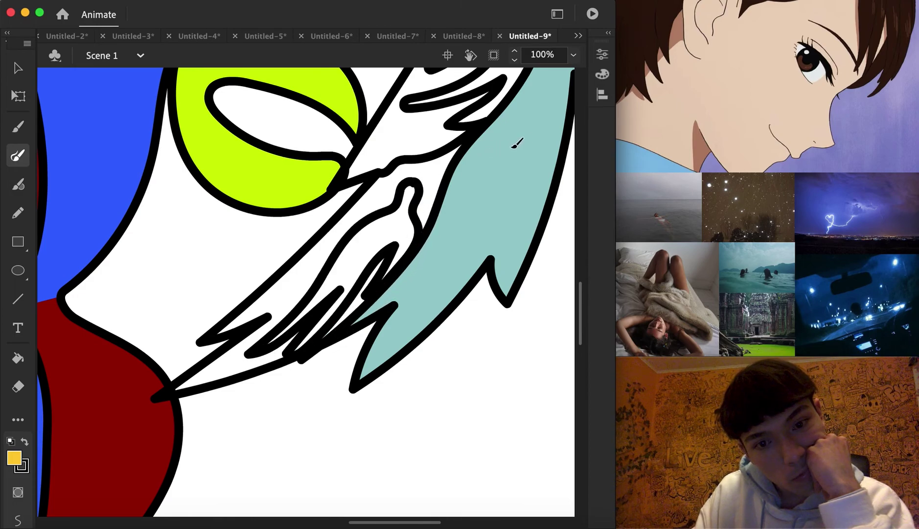
- Fill the jagged flame shape in the lower hair lock with golden yellow
click(573, 55)
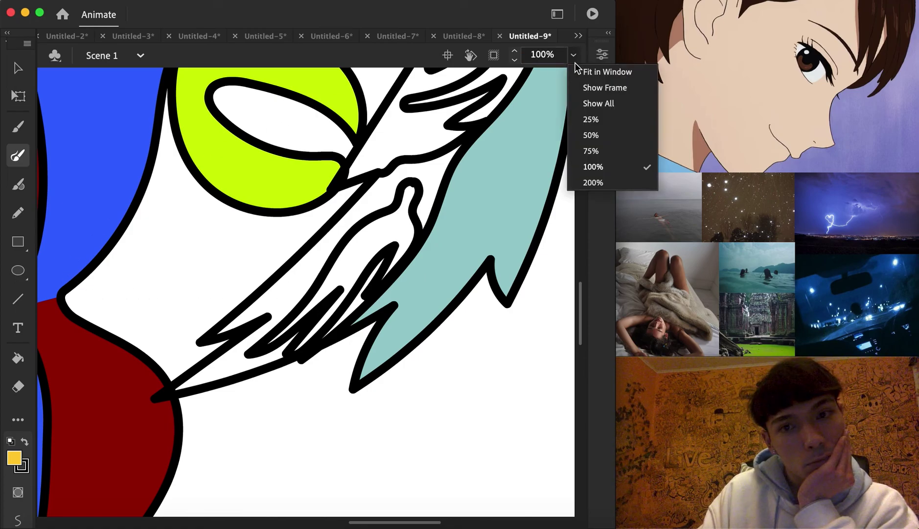
click(593, 132)
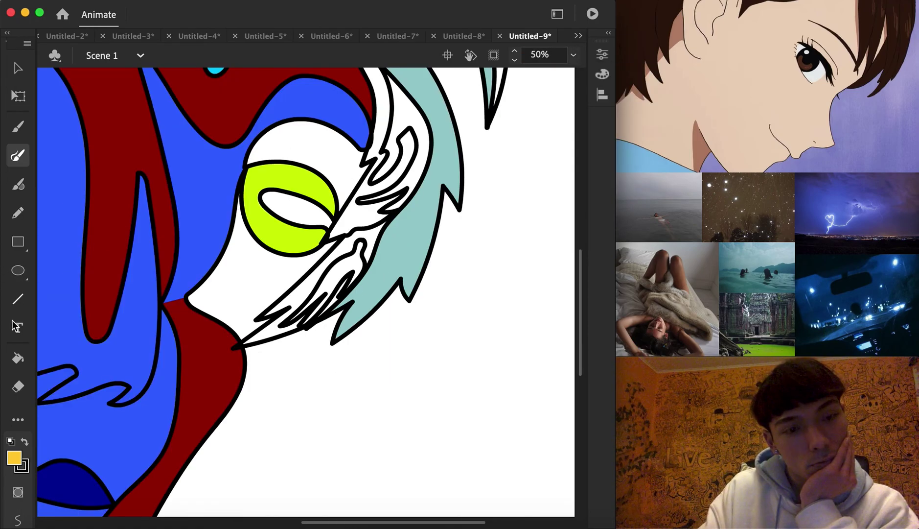
click(17, 358)
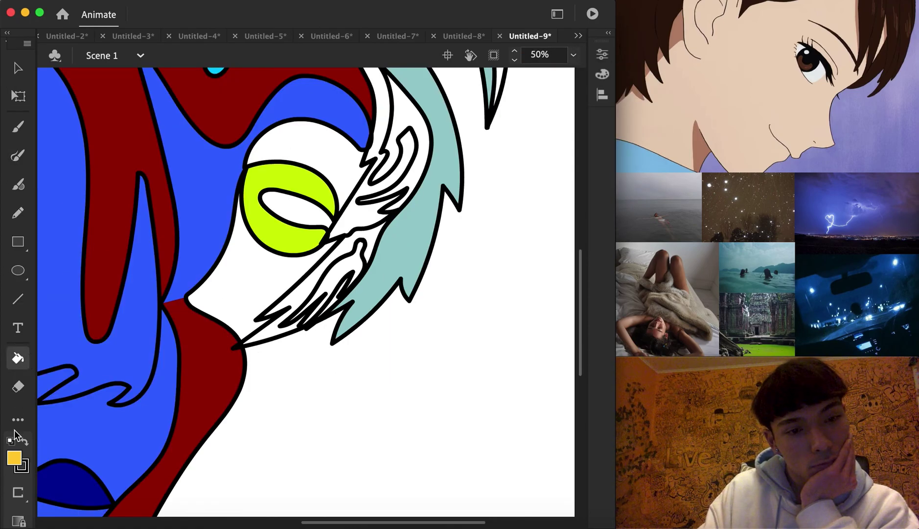
click(345, 272)
- Fill the area around the yellow flame shape and the one around the hooked strands above it with dark navy
click(15, 460)
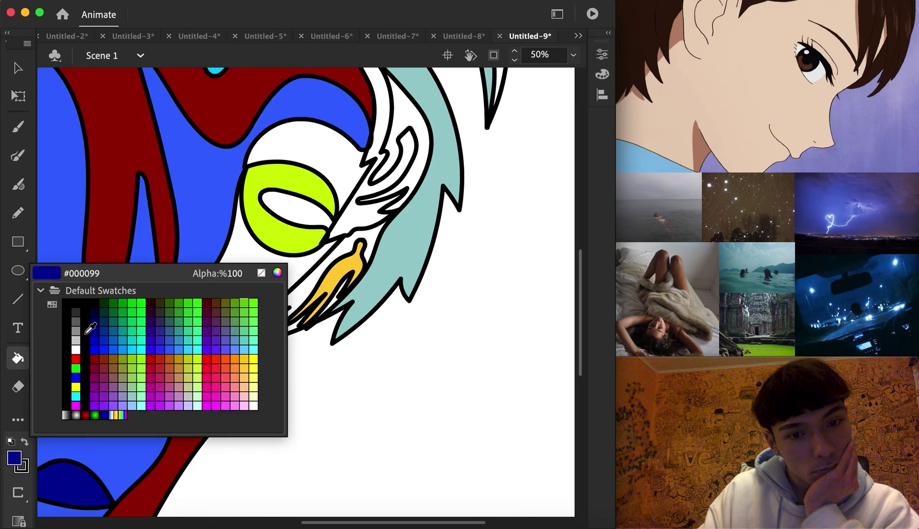
click(101, 319)
click(347, 253)
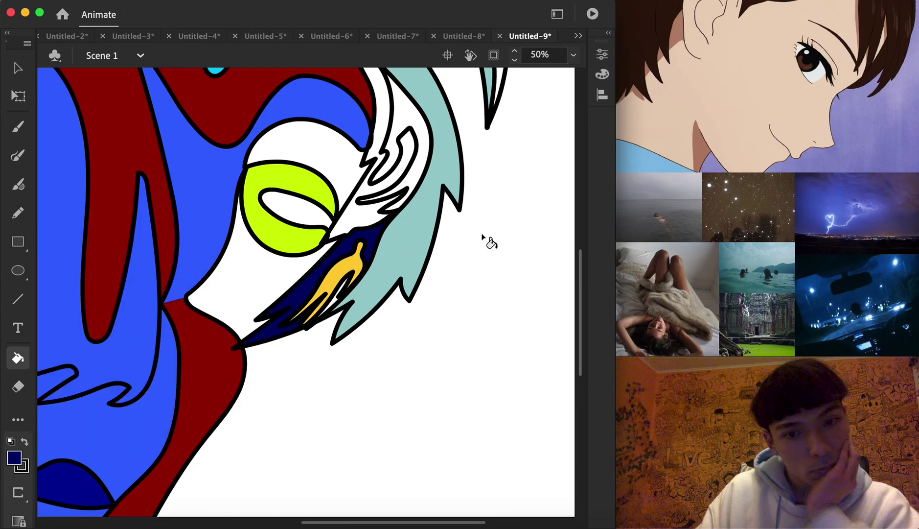
scroll(401, 271, up, 5)
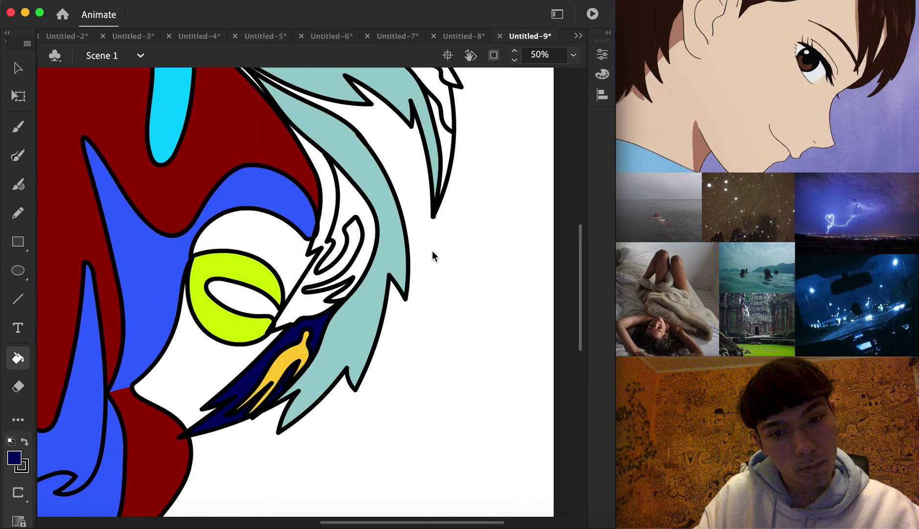
click(355, 302)
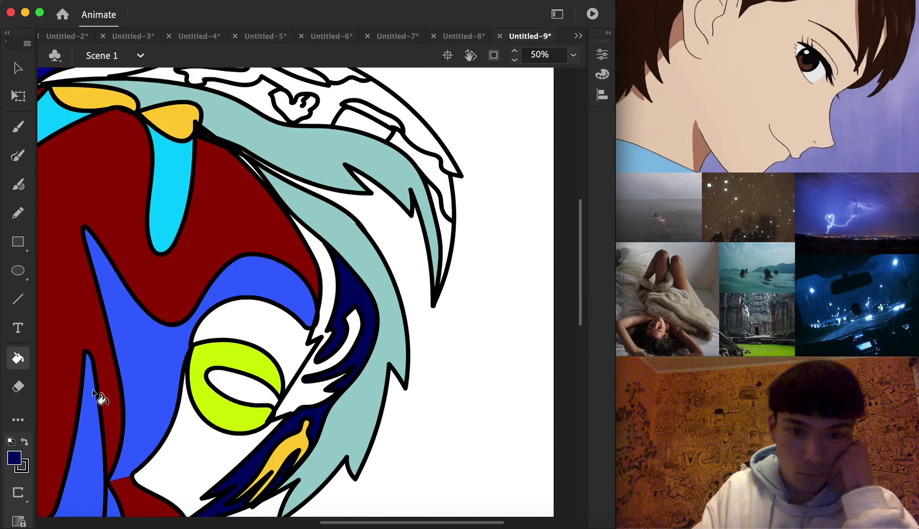
- Fill the hooked strands beside the right-hand eye and the middle wavy strand of the upper hair lock with very pale cyan
click(11, 457)
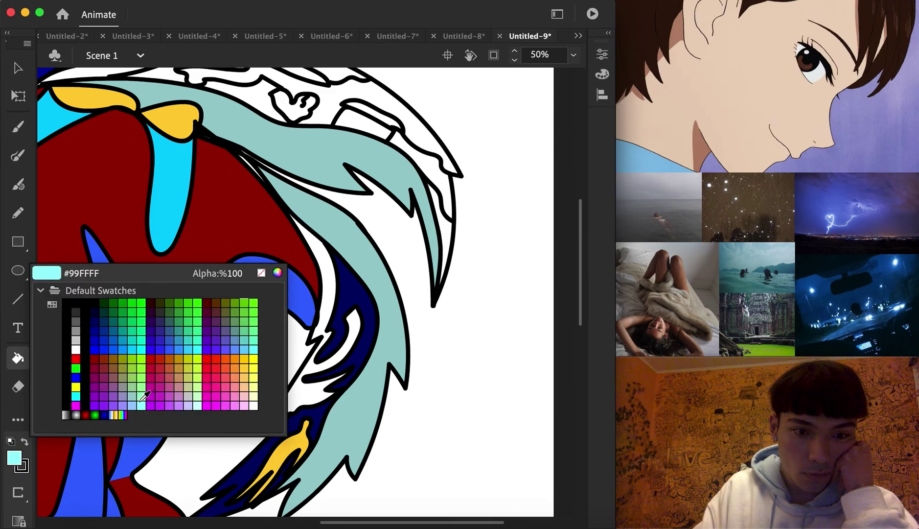
click(195, 396)
click(354, 302)
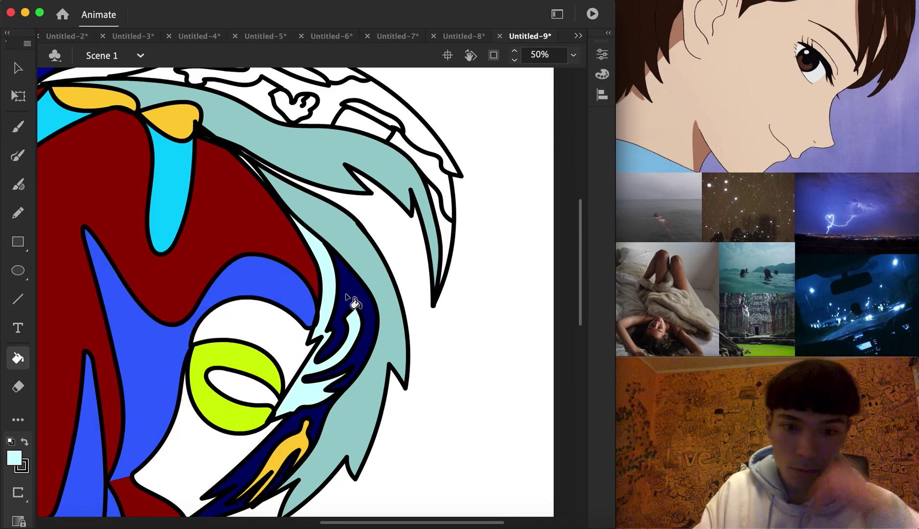
scroll(354, 302, up, 10)
scroll(380, 232, down, 4)
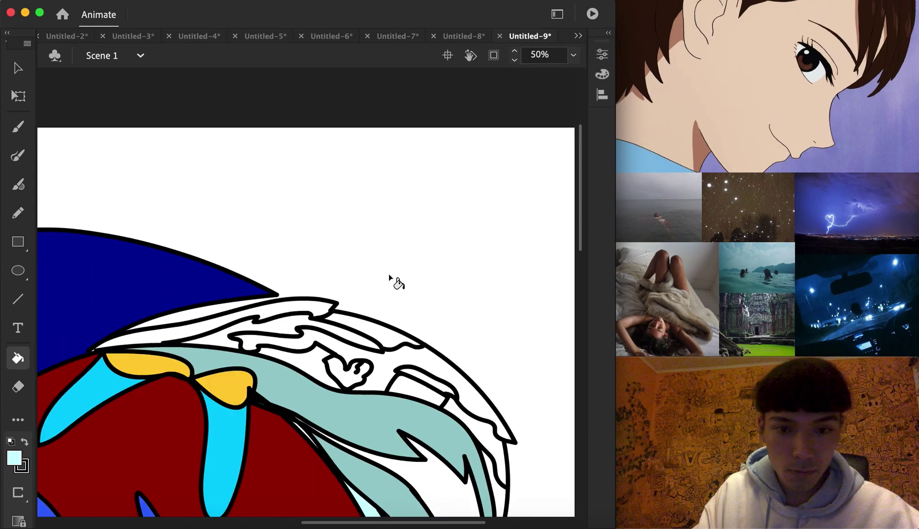
click(289, 324)
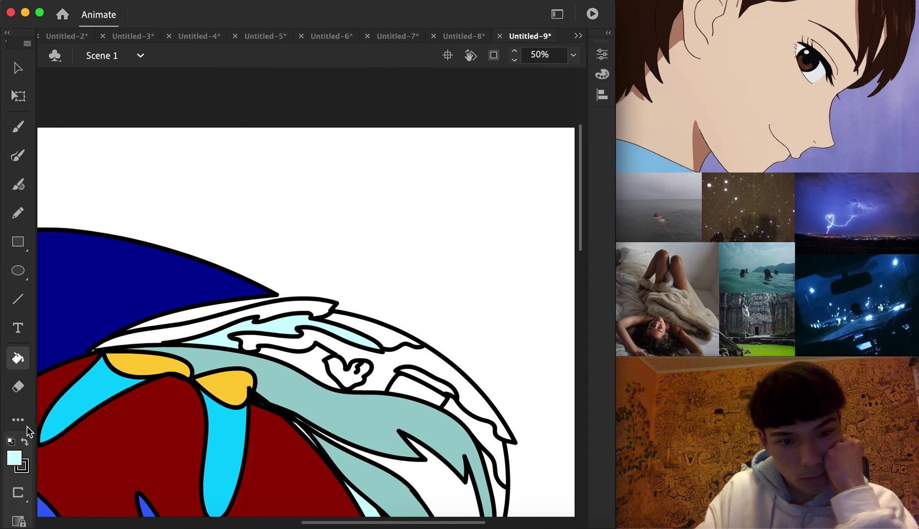
- Fill the wavy band around the heart and block and the top strand of the upper hair lock with turquoise
click(16, 459)
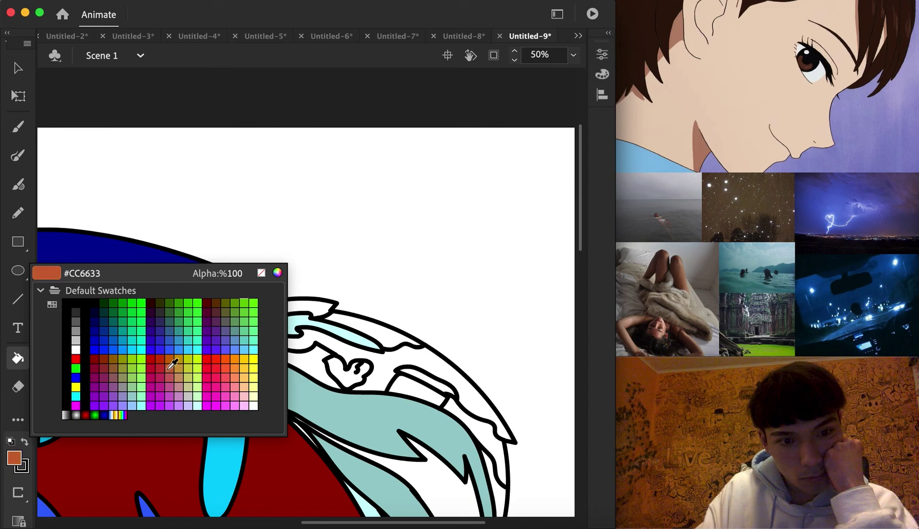
click(188, 341)
click(478, 418)
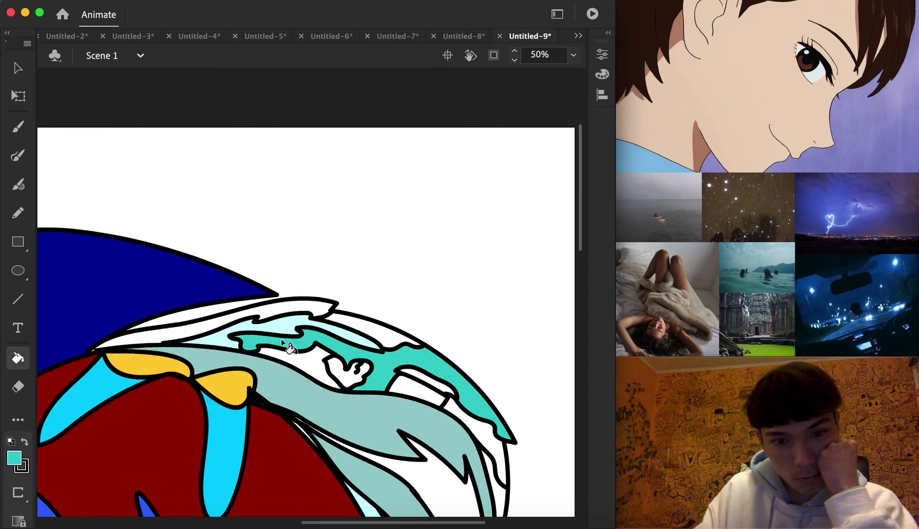
click(241, 315)
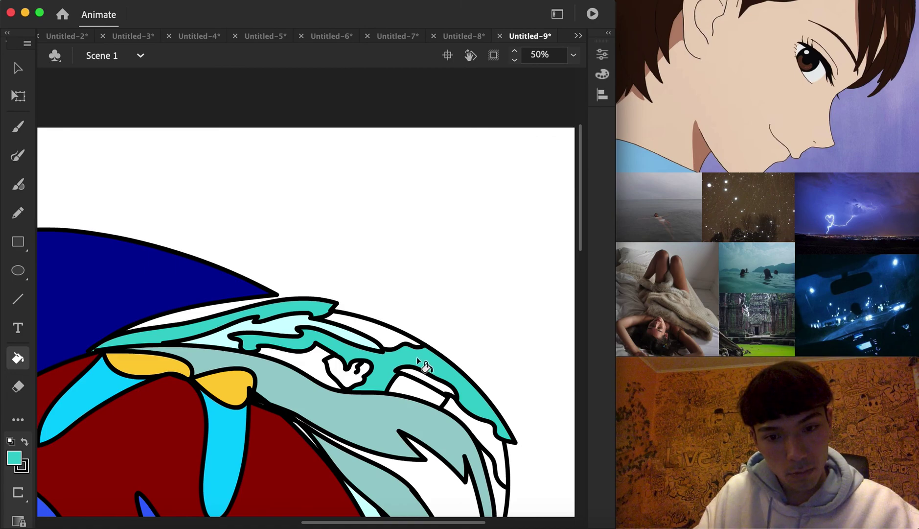
- Fill the small block's cap with red and its body with pale cream yellow
scroll(417, 357, down, 3)
click(15, 458)
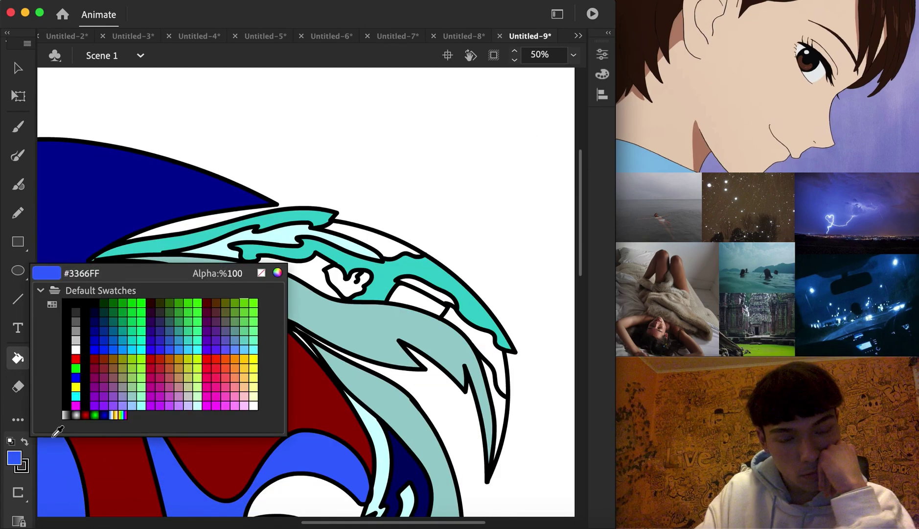
click(162, 359)
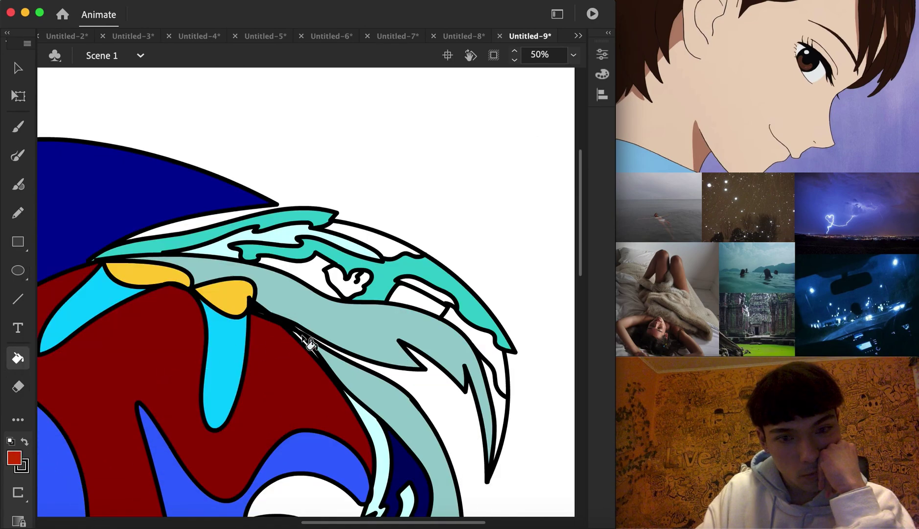
click(426, 293)
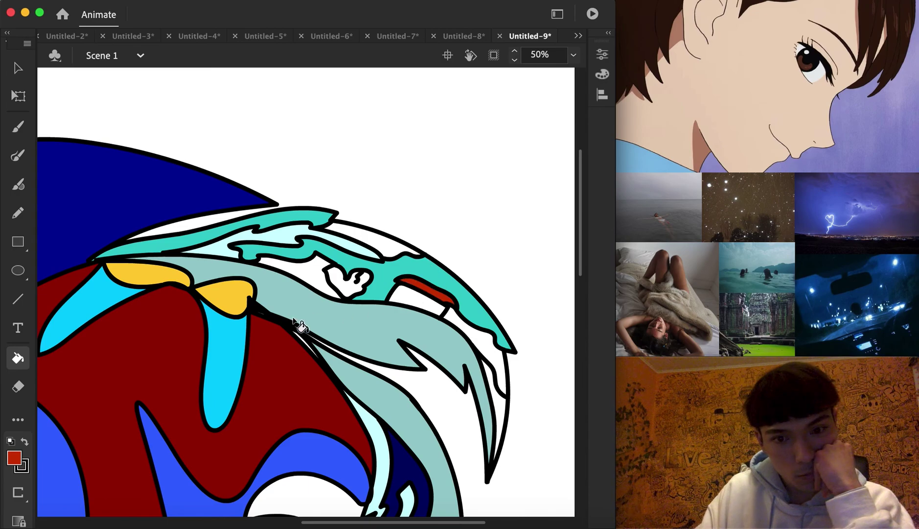
click(19, 458)
click(263, 386)
click(410, 302)
- Fill the white areas beside the block, along the upper outline and next to the heart with dark teal
click(14, 459)
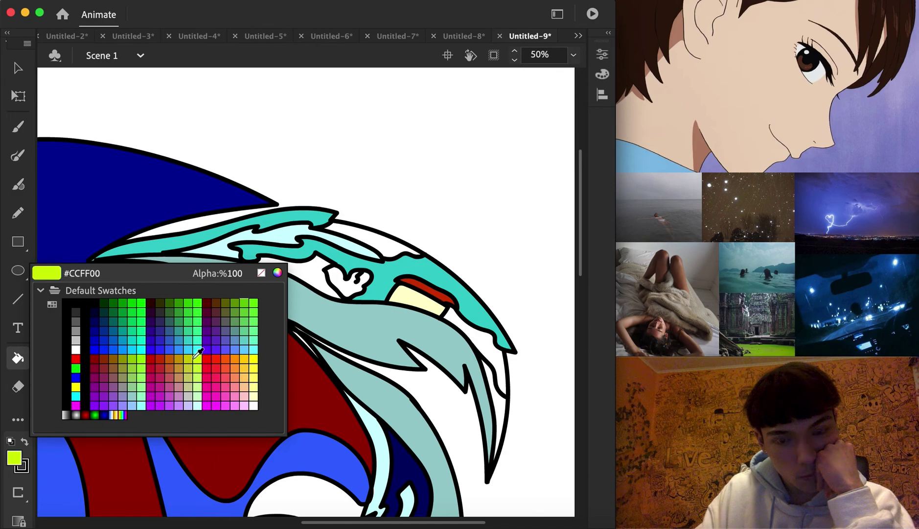
click(178, 317)
click(446, 321)
click(365, 237)
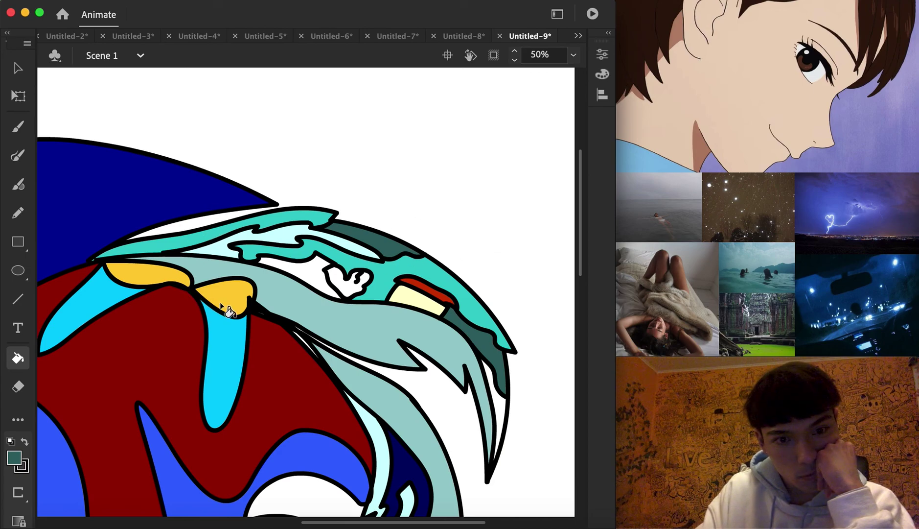
click(309, 284)
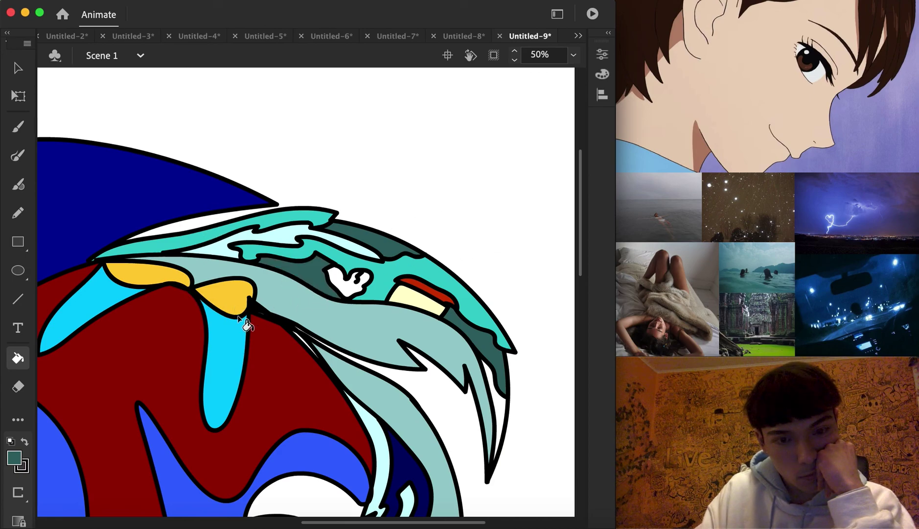
- Fill the heart shape in the upper hair lock with light grey and fit the whole drawing in view
click(15, 458)
click(76, 340)
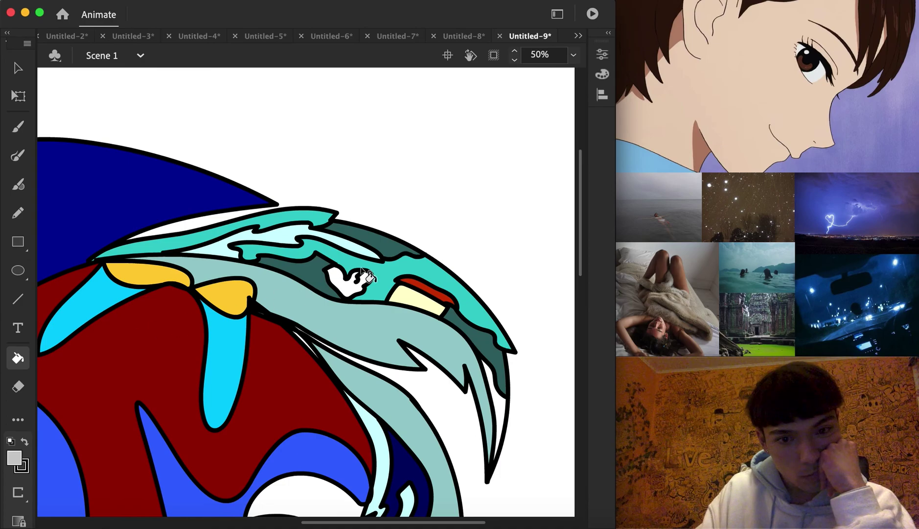
click(351, 286)
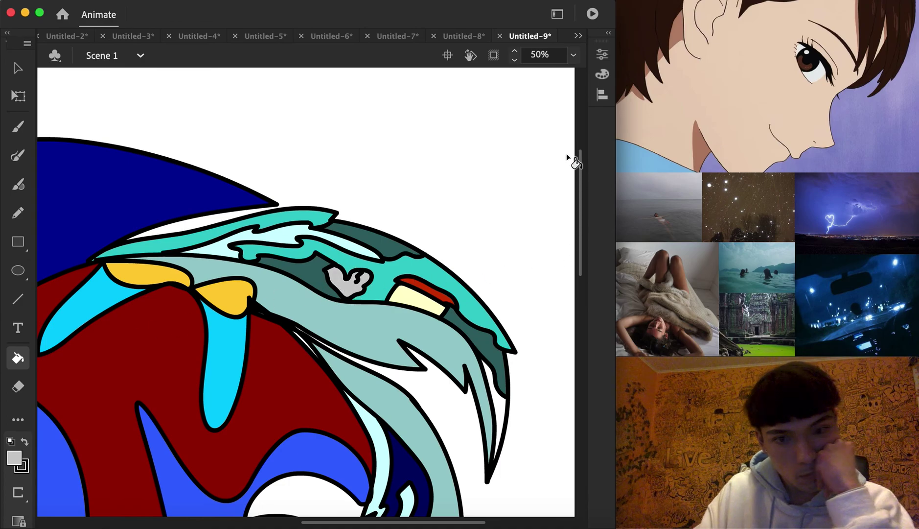
click(574, 56)
click(590, 73)
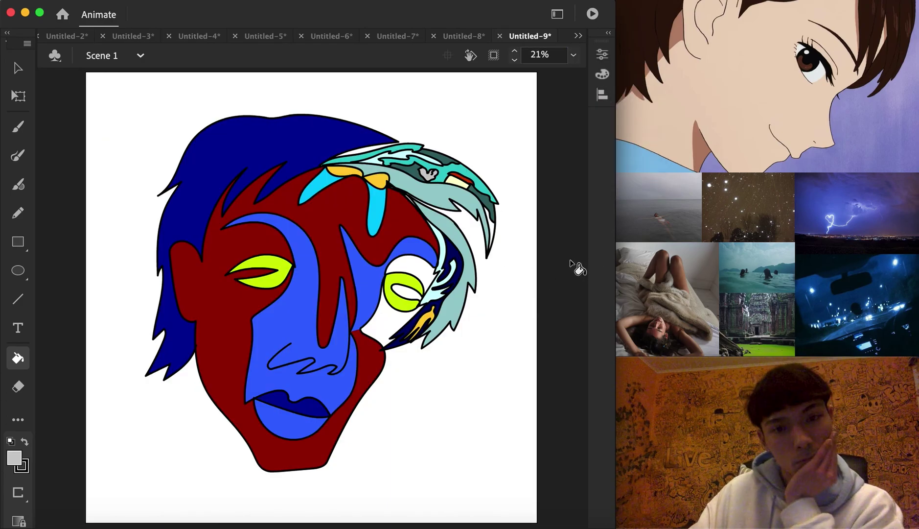